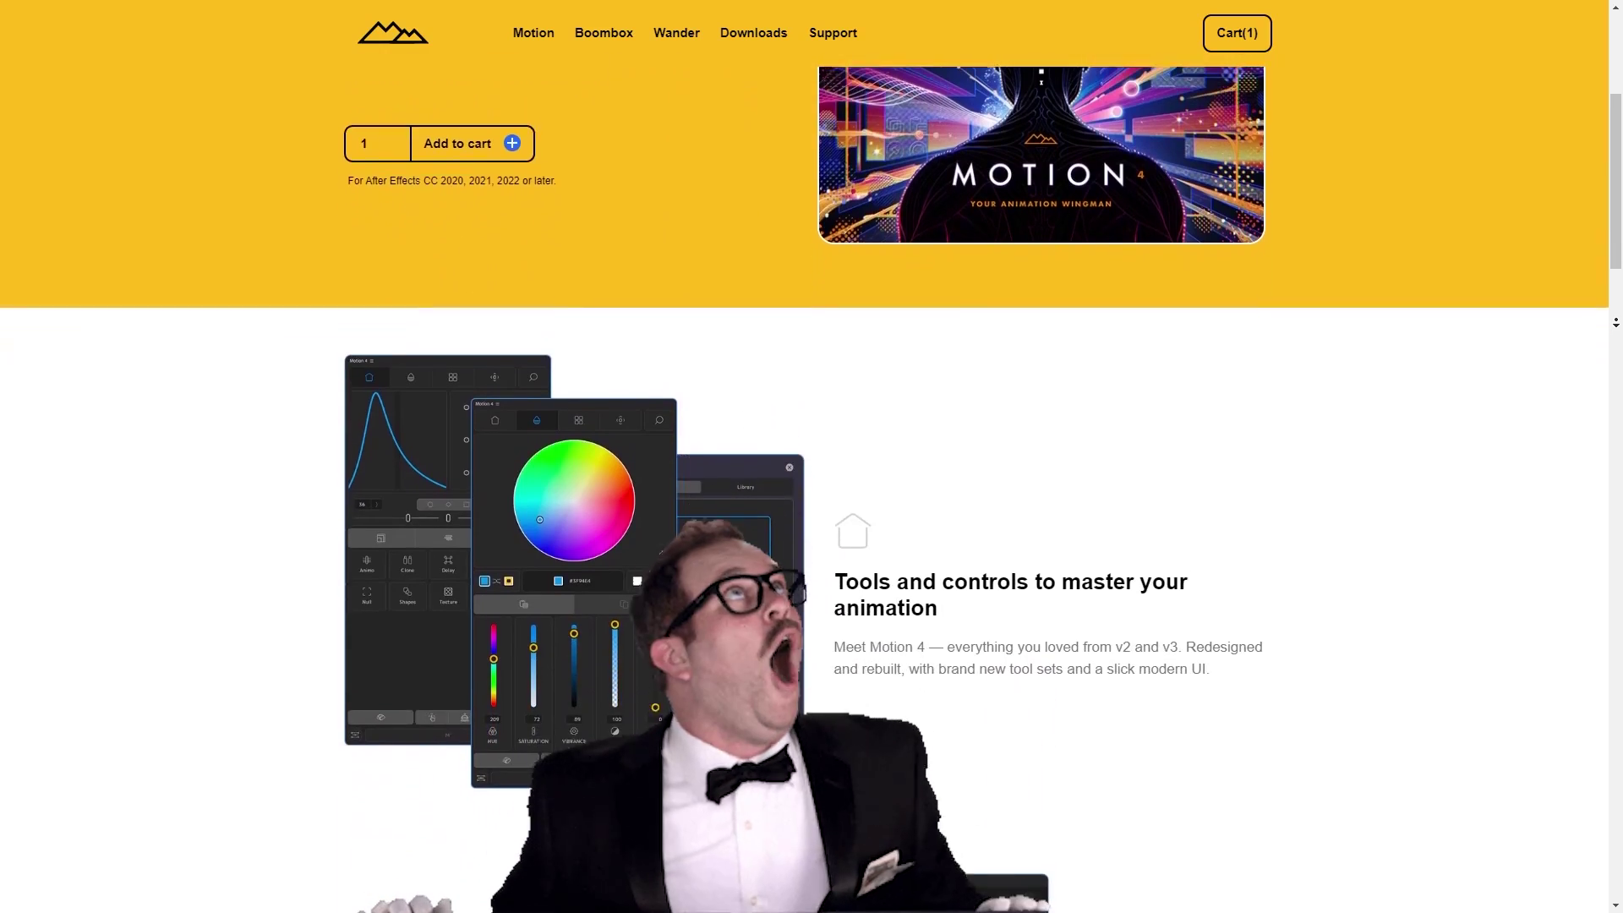
pyautogui.scroll(-4, 1615, 322)
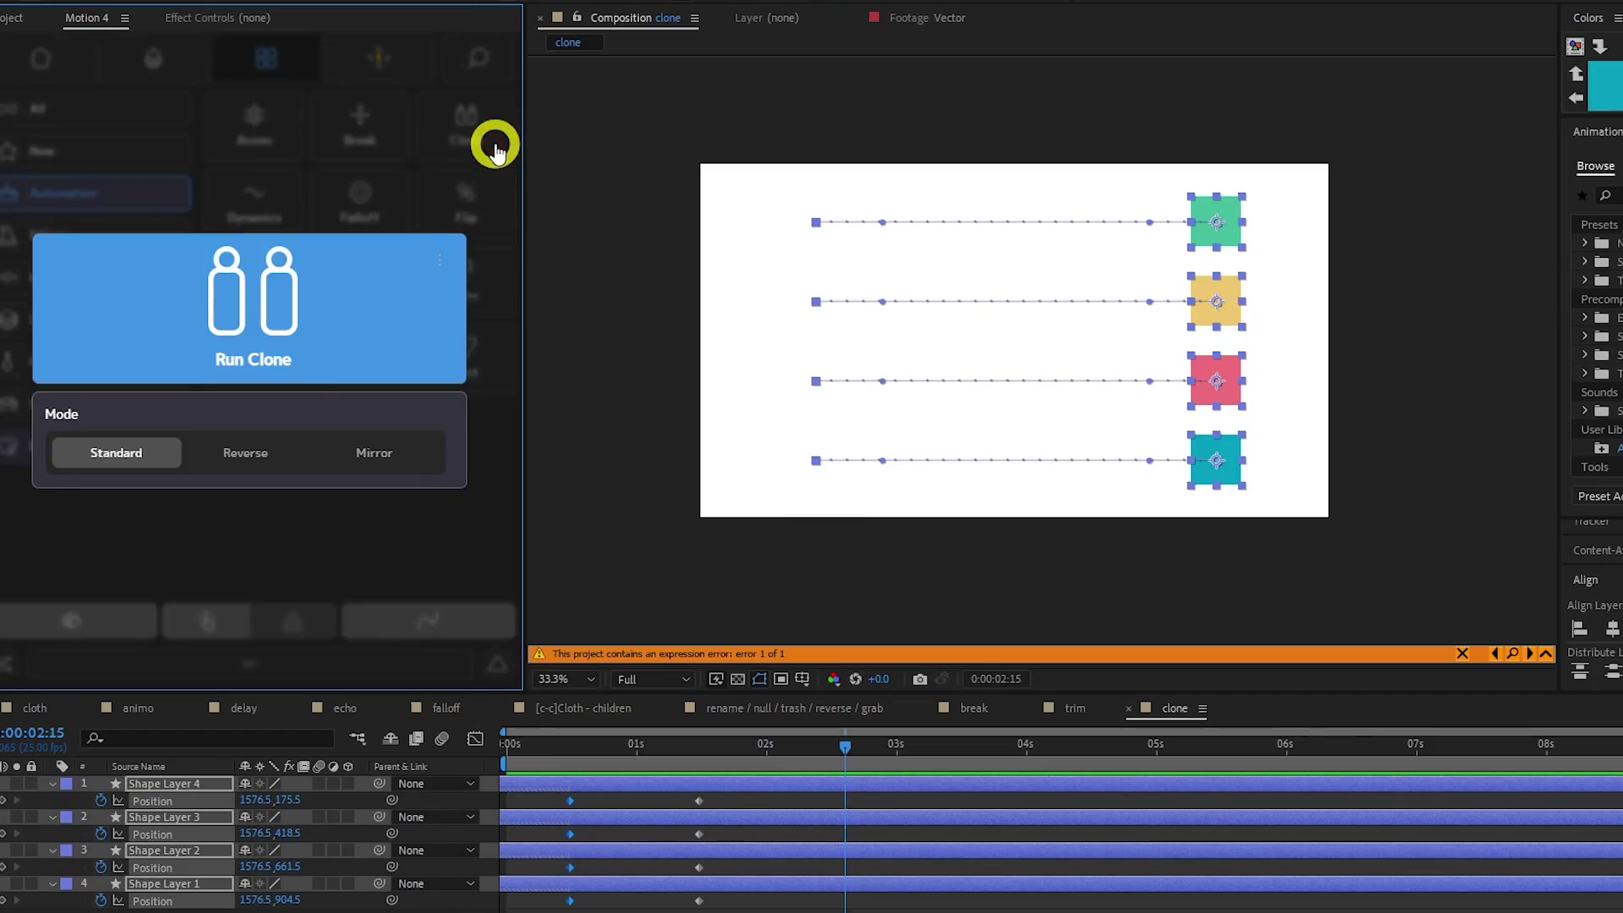
# - Clone the selected Position keyframes of the four shape layers at 0:00:02:15 with Clone in Standard mode
pyautogui.click(352, 322)
pyautogui.click(550, 751)
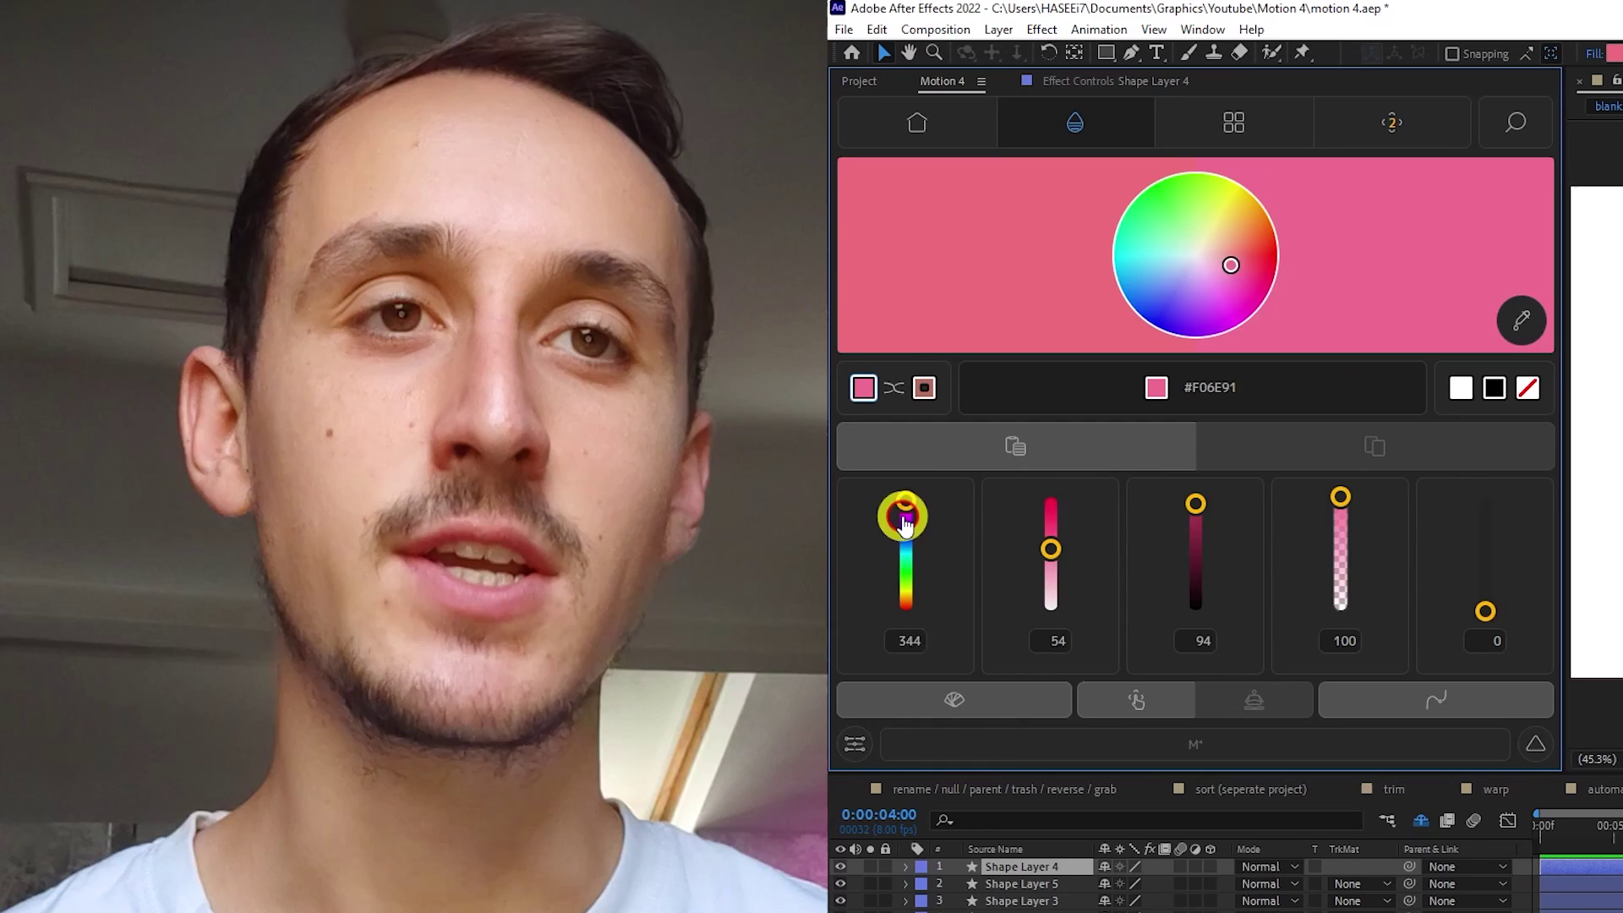
# - Shift the hue of Shape Layer 4's pink fill color
pyautogui.moveTo(902, 515); pyautogui.dragTo(901, 568)
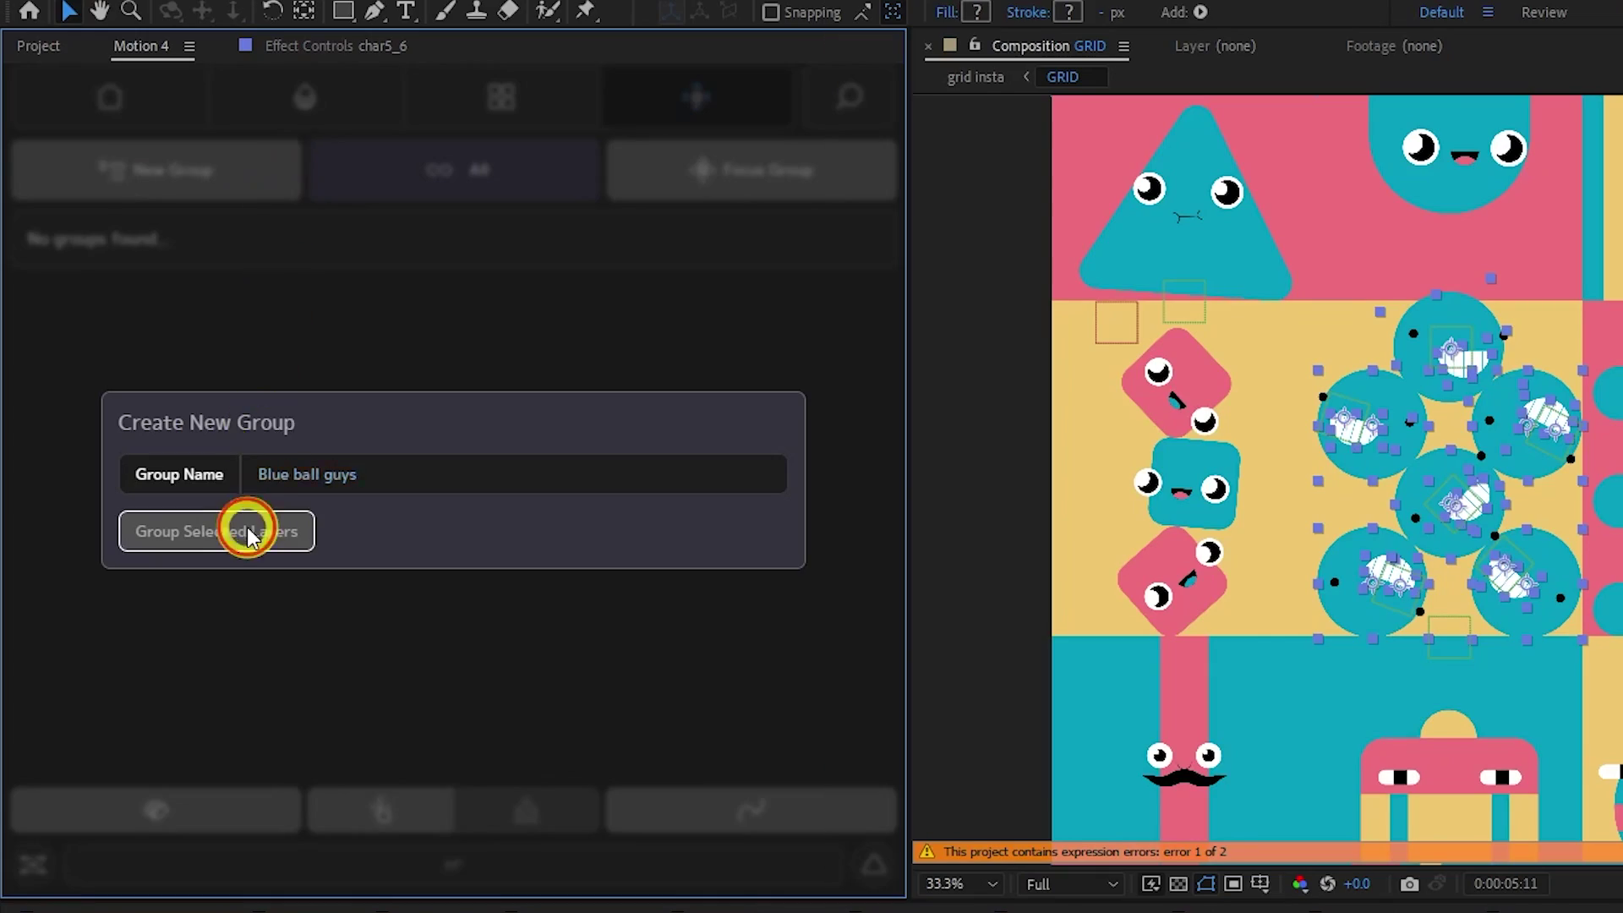
# - Group the selected blue ball character layers under the name "Blue ball guys"
pyautogui.click(243, 527)
pyautogui.click(128, 749)
pyautogui.click(264, 745)
pyautogui.click(266, 750)
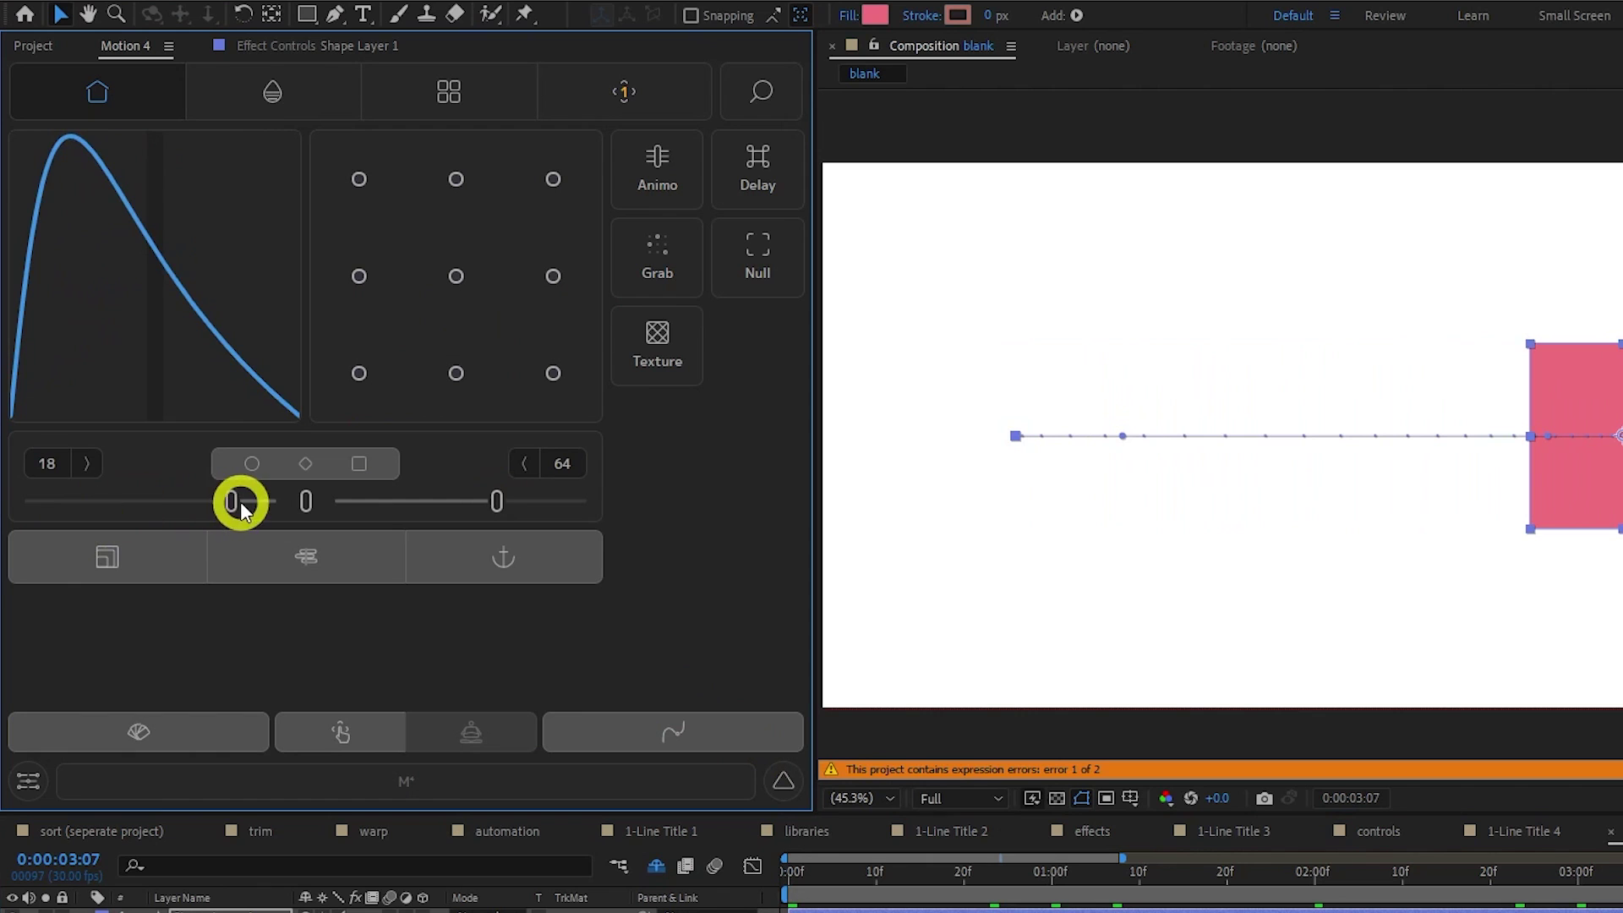
# - Adjust Shape Layer 1's keyframe easing to 80 and 90, and convert its keyframes to the circle, diamond and square interpolation types
pyautogui.moveTo(236, 499); pyautogui.dragTo(106, 502)
pyautogui.moveTo(497, 502); pyautogui.dragTo(562, 497)
pyautogui.moveTo(105, 503); pyautogui.dragTo(78, 506)
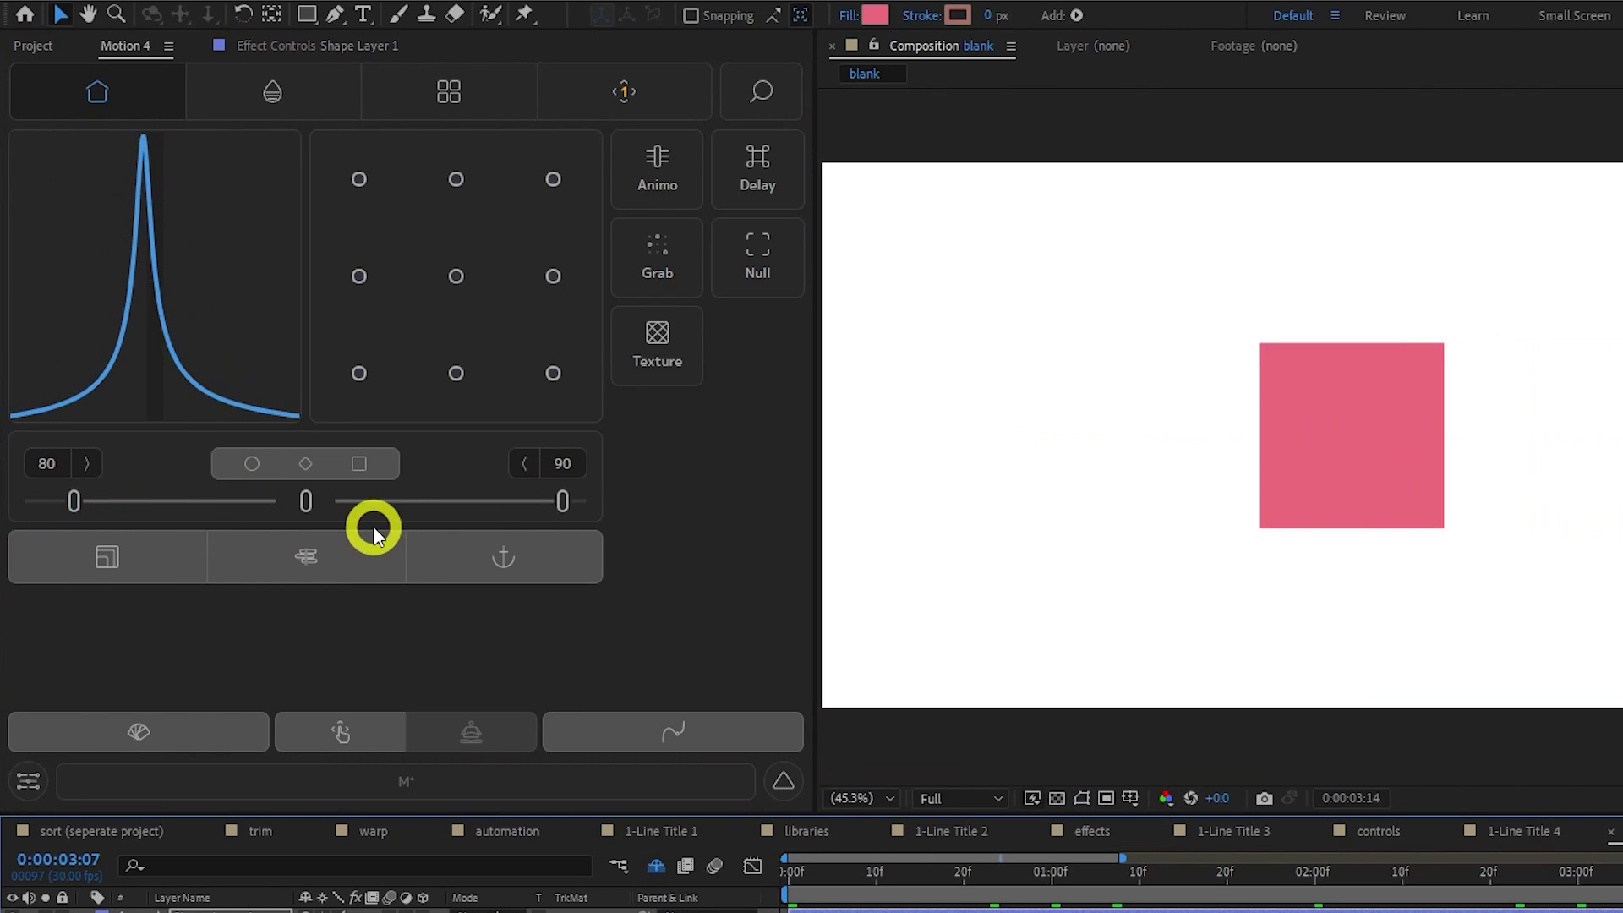
pyautogui.click(251, 463)
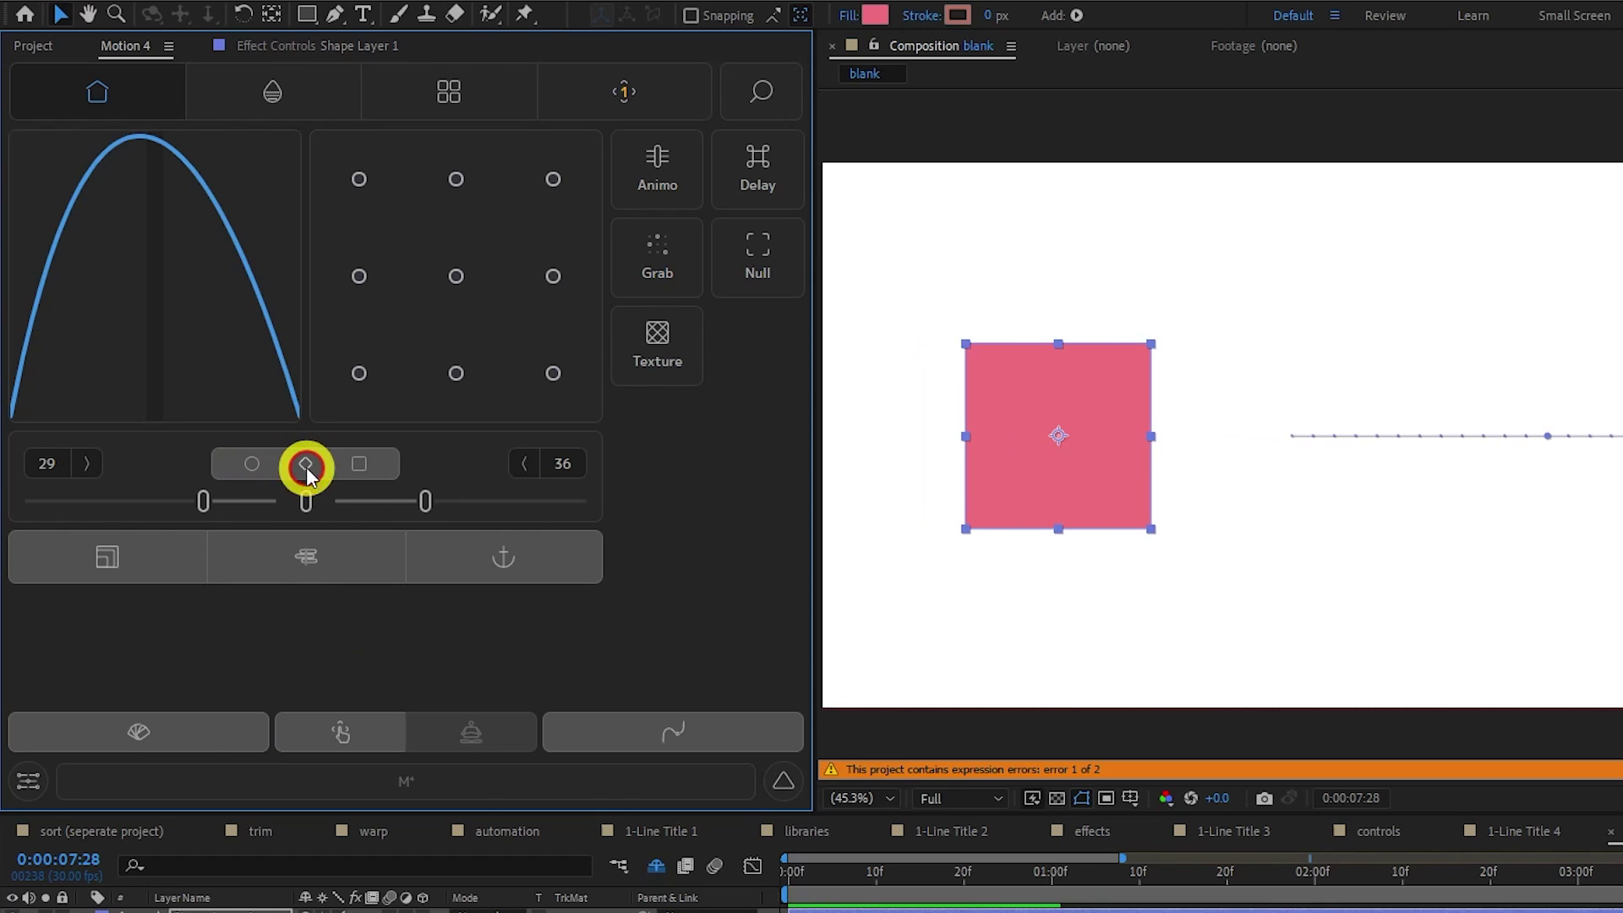
pyautogui.click(359, 464)
# - Create a new easing set in the Easing Library and shape custom easing curves for it
pyautogui.click(674, 732)
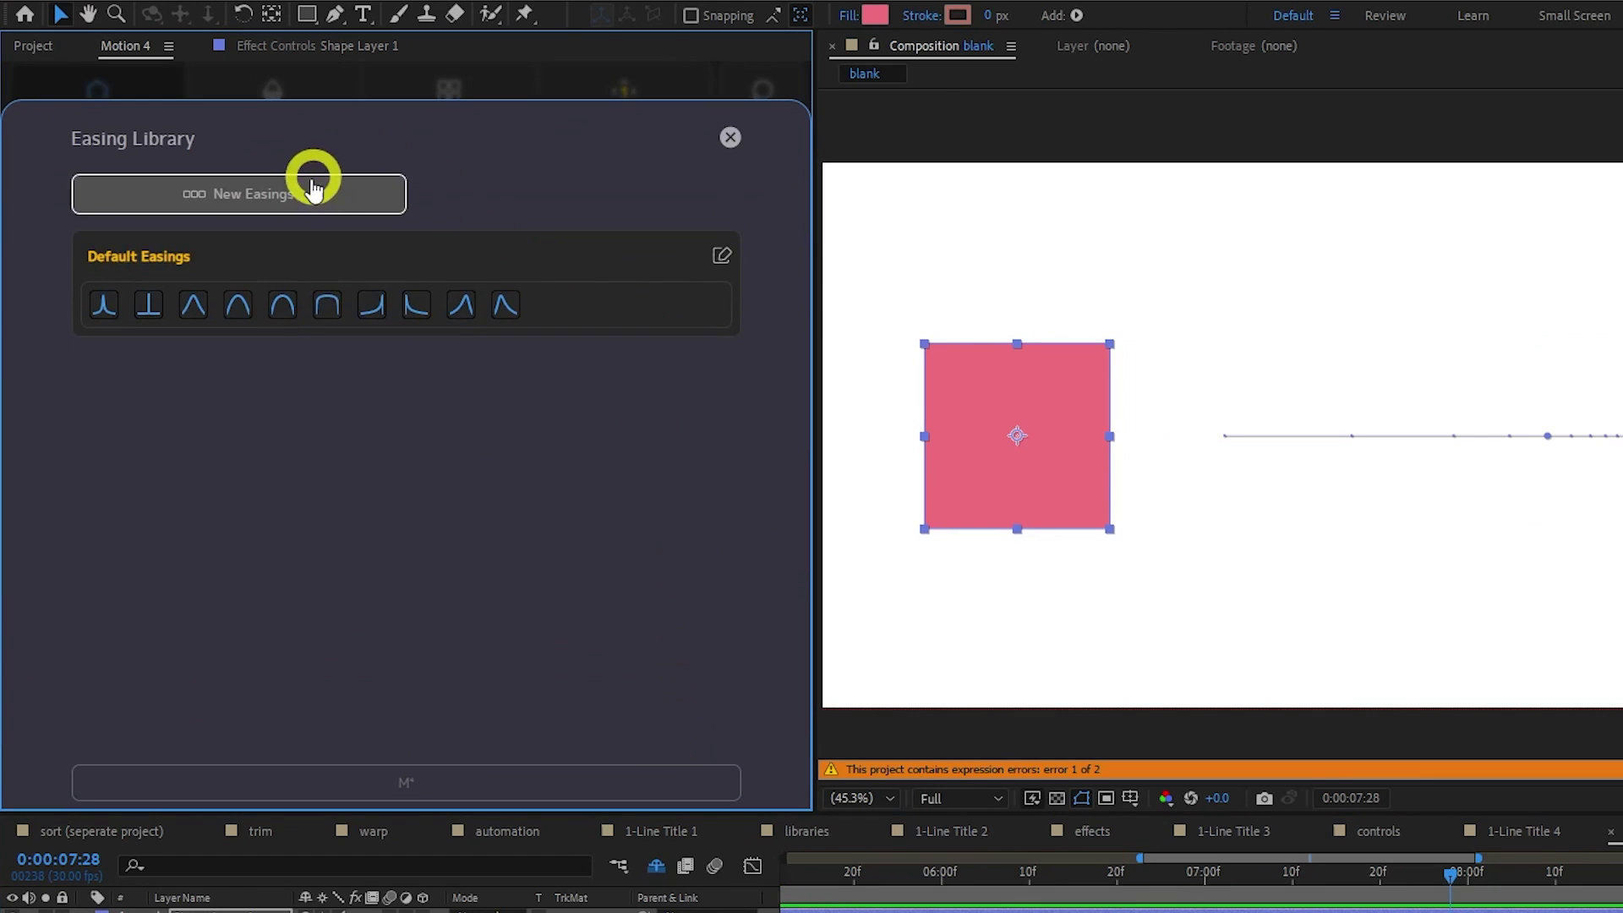
pyautogui.click(306, 190)
pyautogui.moveTo(324, 526); pyautogui.dragTo(352, 533)
pyautogui.moveTo(696, 534); pyautogui.dragTo(748, 534)
pyautogui.moveTo(351, 533); pyautogui.dragTo(141, 534)
pyautogui.click(254, 583)
pyautogui.moveTo(724, 534); pyautogui.dragTo(541, 535)
pyautogui.click(164, 590)
pyautogui.moveTo(318, 535); pyautogui.dragTo(347, 519)
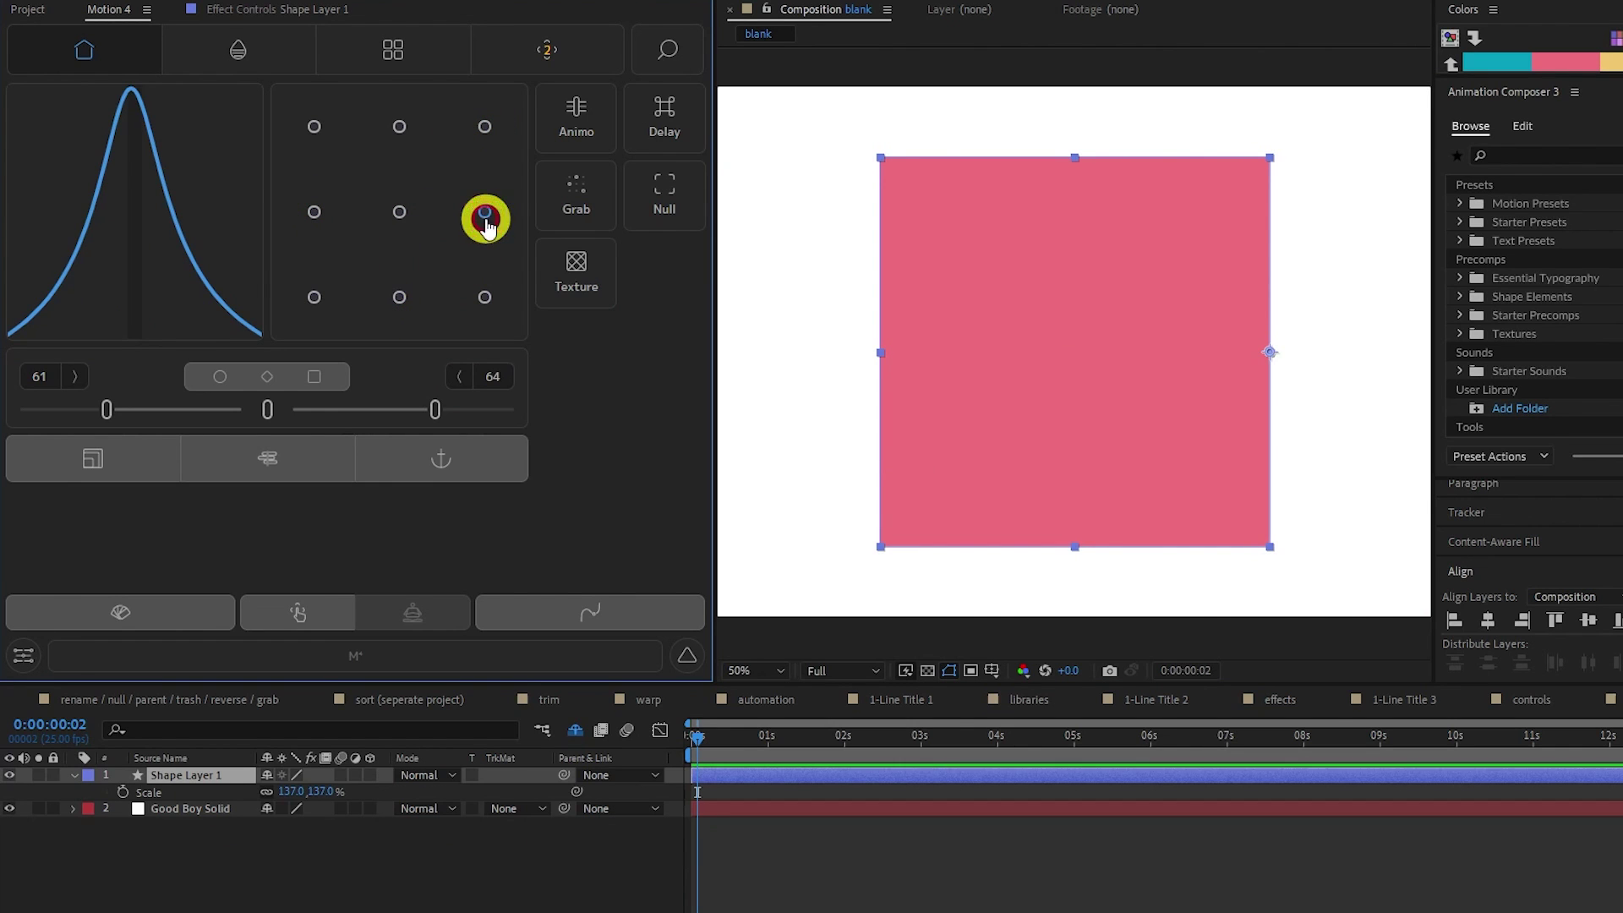
# - Rotate Shape Layer 1 to 56° and toggle the Rotation Lock and Include Masks options of Anchor +
pyautogui.click(479, 452)
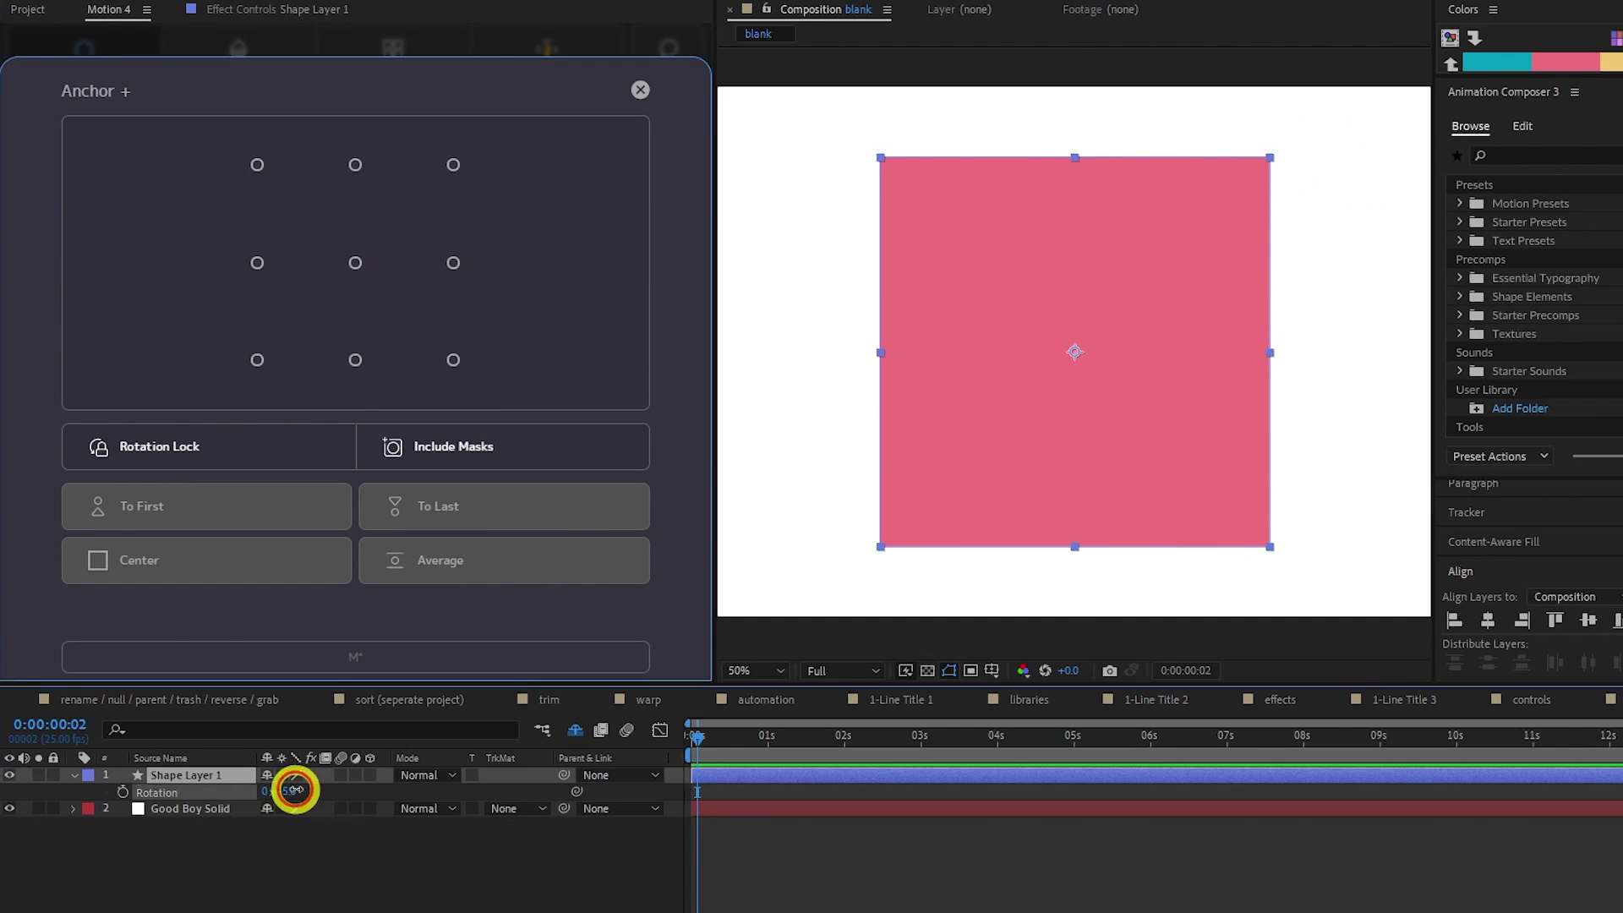
pyautogui.moveTo(297, 782); pyautogui.dragTo(336, 783)
pyautogui.click(309, 448)
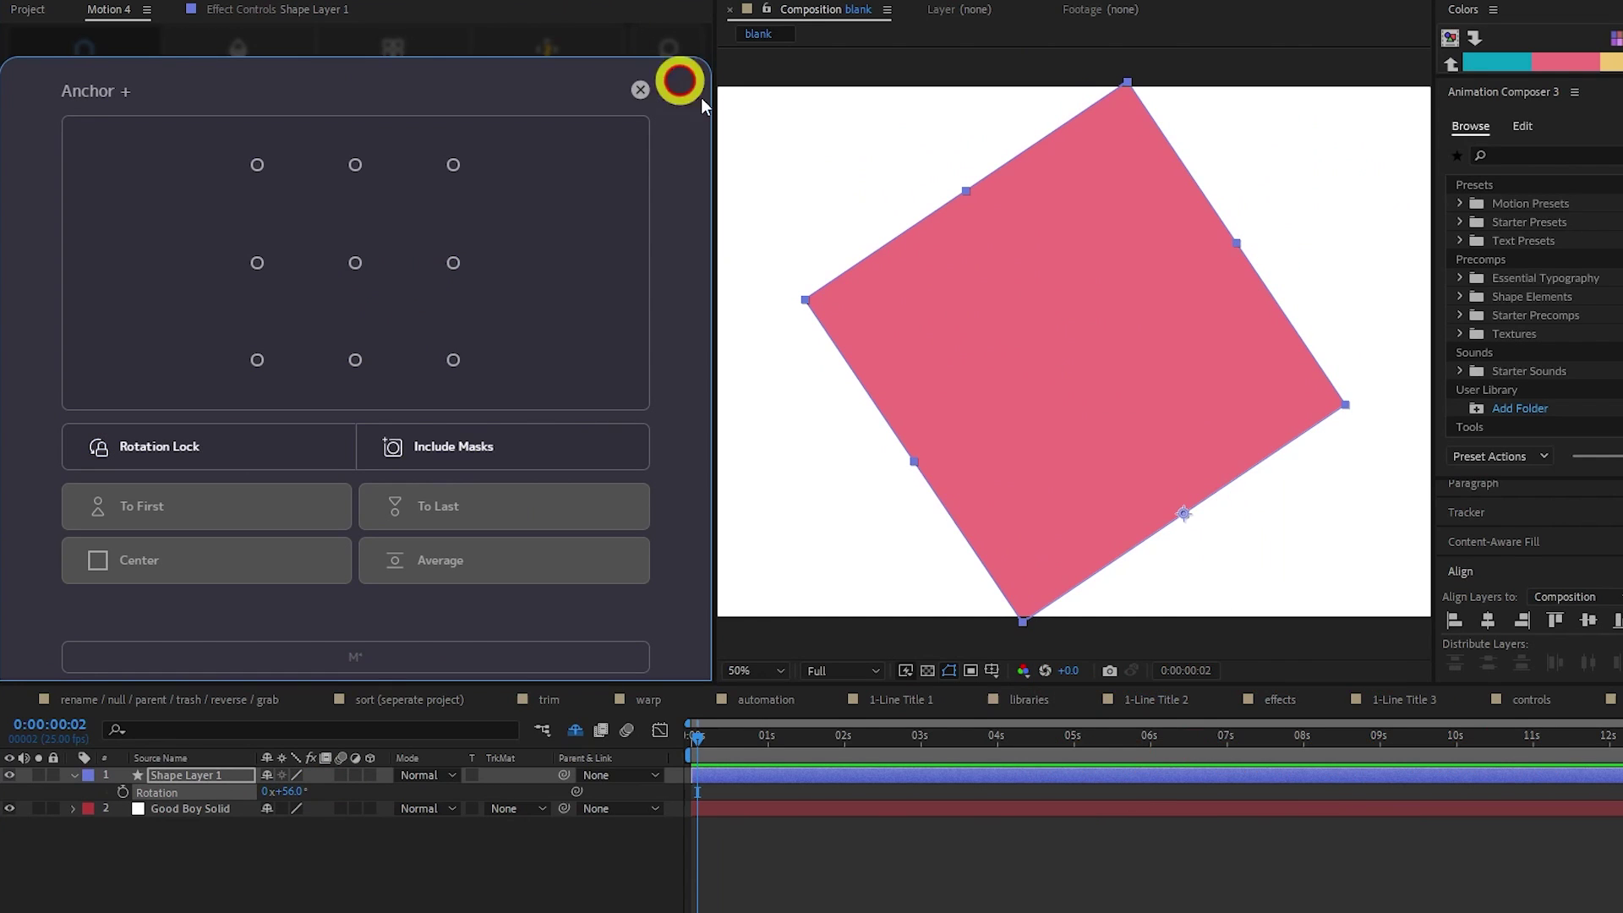
pyautogui.moveTo(749, 147); pyautogui.dragTo(1264, 220)
pyautogui.click(439, 425)
# - Move the anchor points of all four squares to the first selected one, the blue square
pyautogui.click(902, 362)
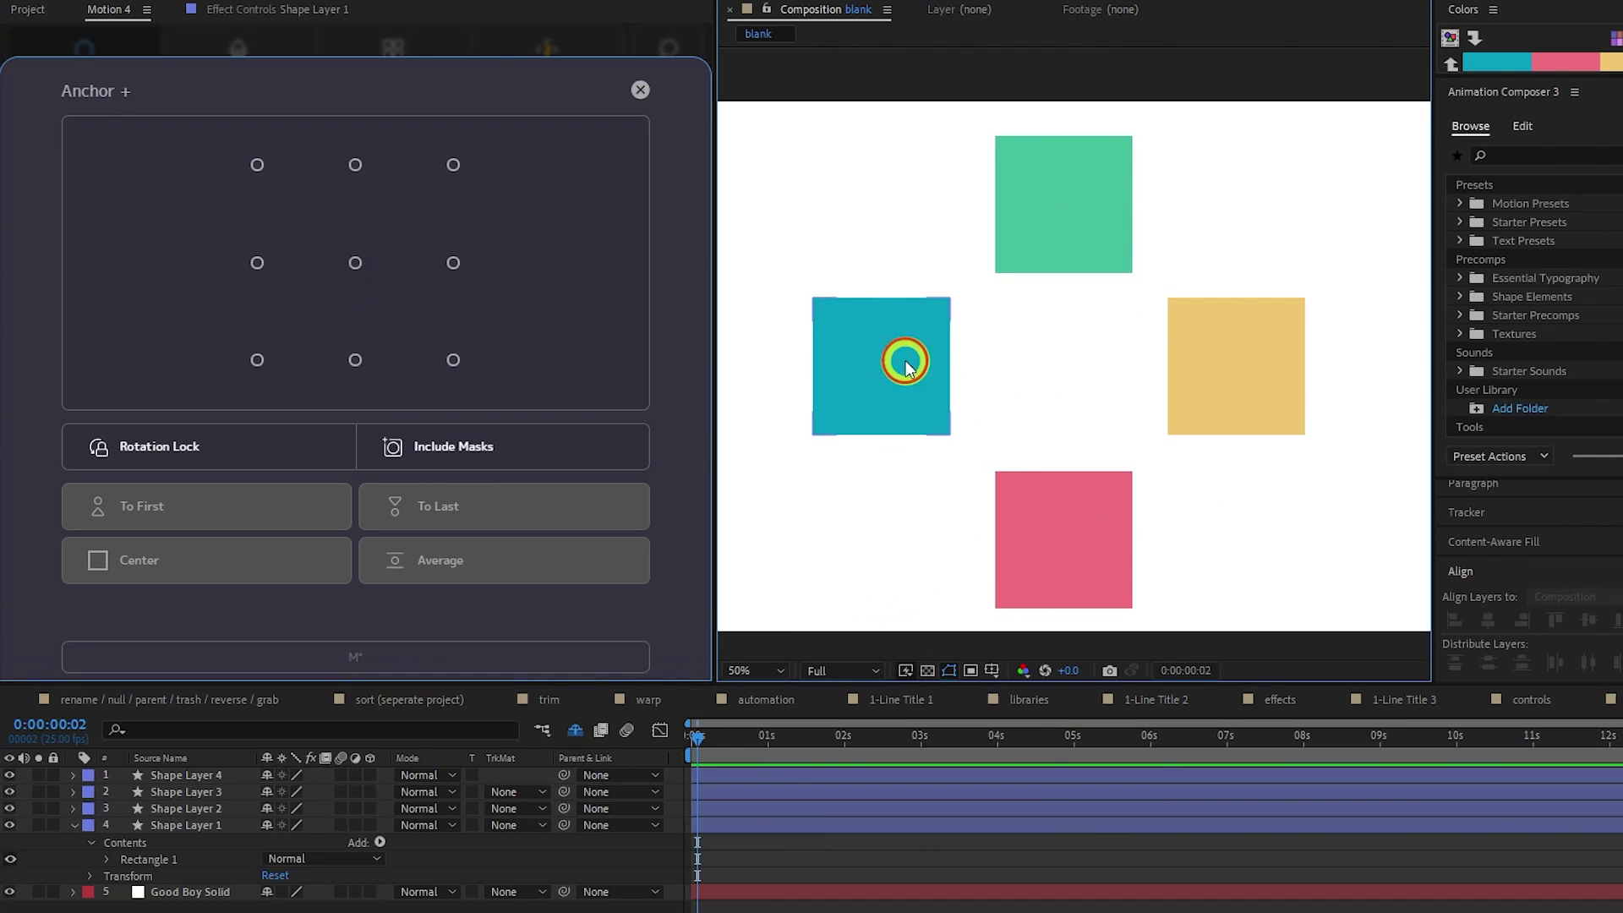
pyautogui.keyDown('shift'); pyautogui.click(1051, 206); pyautogui.keyUp('shift')
pyautogui.keyDown('shift'); pyautogui.click(1217, 366); pyautogui.keyUp('shift')
pyautogui.keyDown('shift'); pyautogui.click(1070, 510); pyautogui.keyUp('shift')
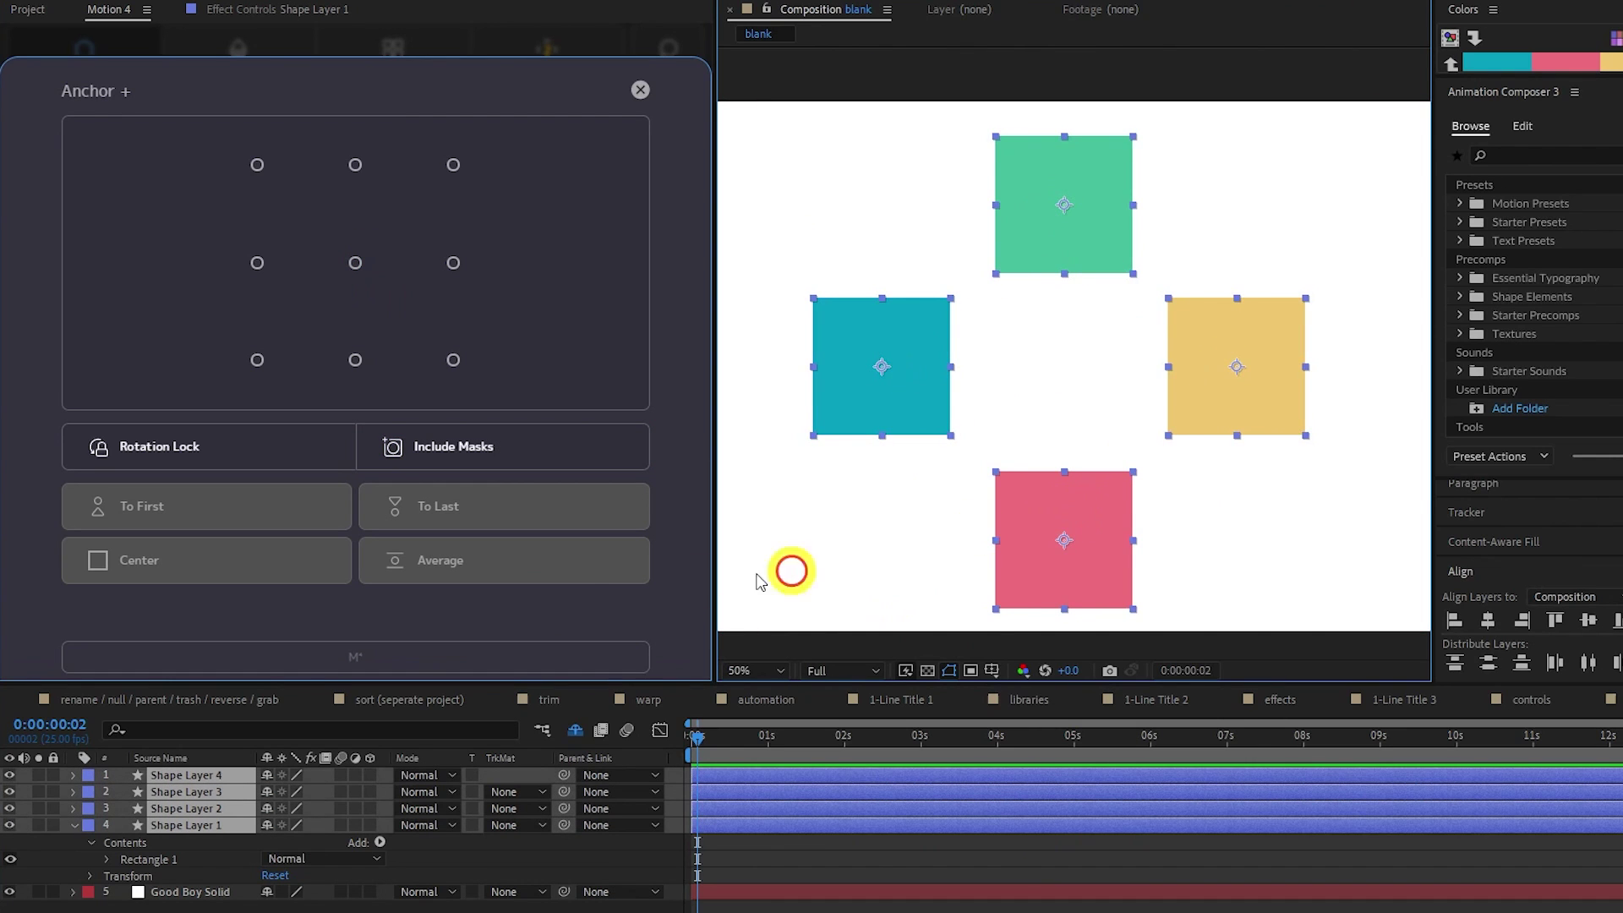
pyautogui.click(248, 512)
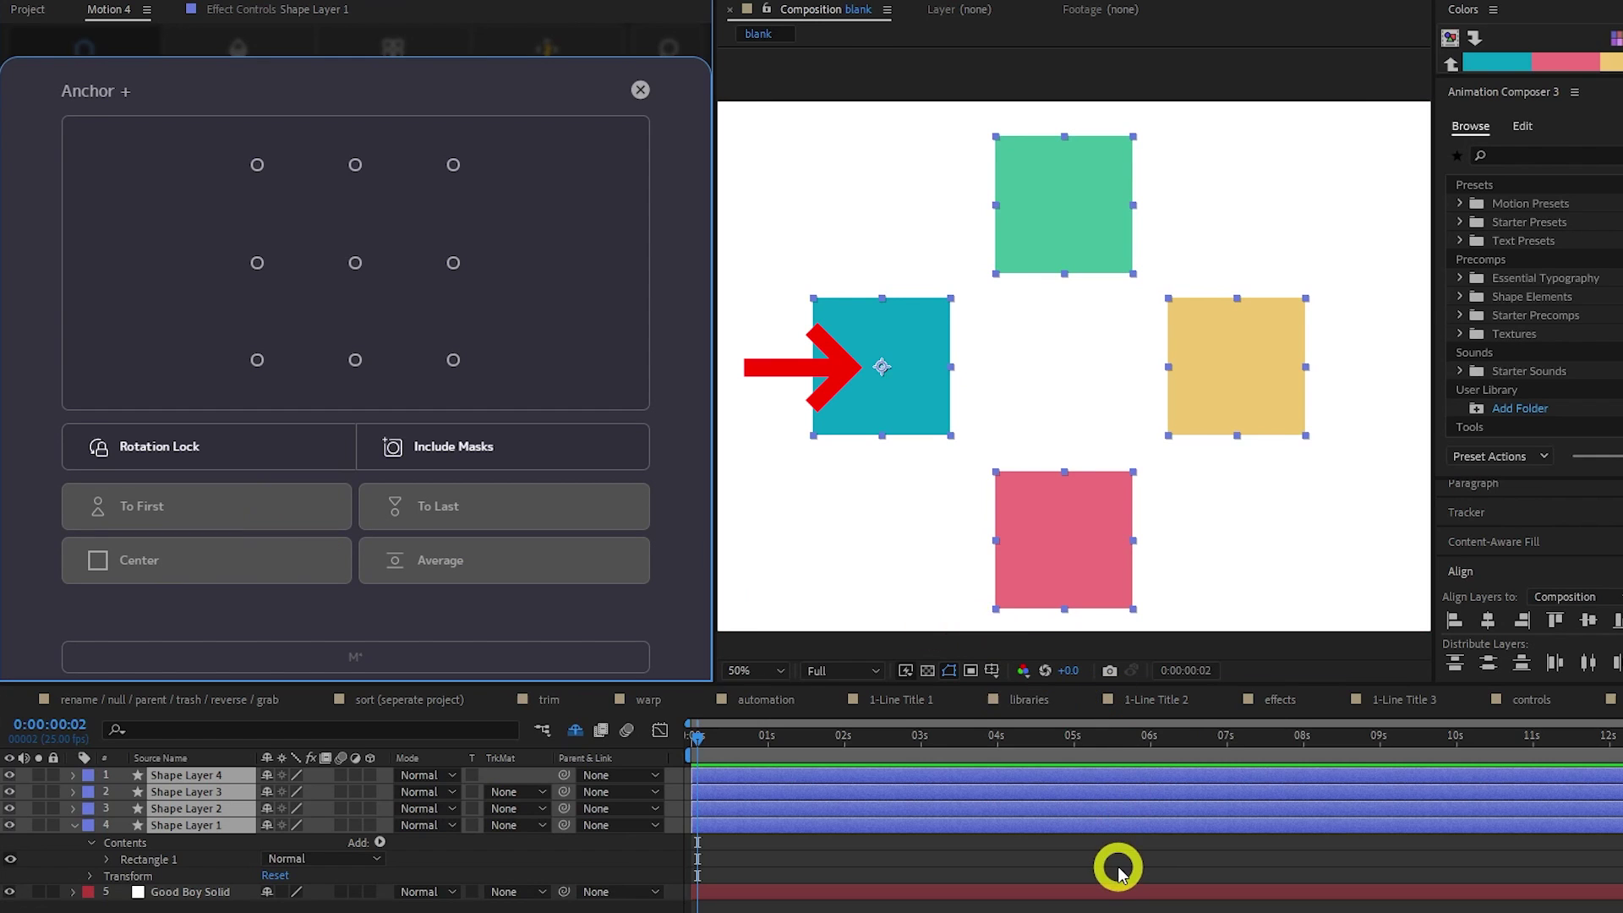
# - Reselect the squares from blue to pink and move their anchor points to the last selected one
pyautogui.click(875, 346)
pyautogui.keyDown('shift'); pyautogui.click(1058, 209); pyautogui.keyUp('shift')
pyautogui.keyDown('shift'); pyautogui.click(1241, 382); pyautogui.keyUp('shift')
pyautogui.keyDown('shift'); pyautogui.click(1084, 526); pyautogui.keyUp('shift')
pyautogui.click(526, 505)
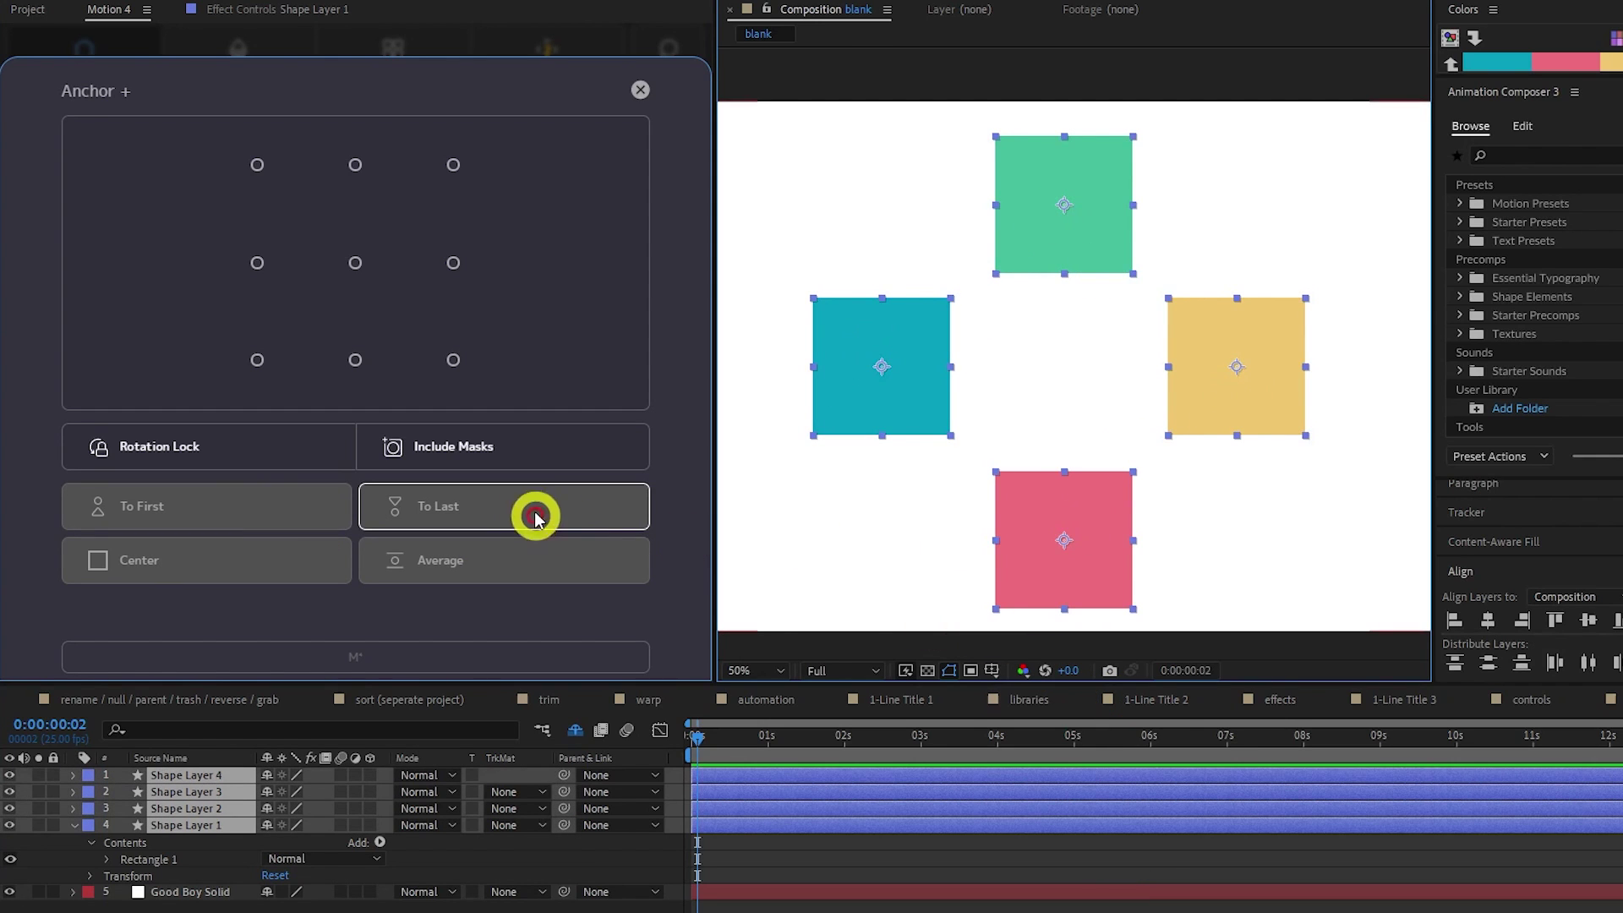
# - Place the four squares' anchor points at their average position, and center the squares in the composition
pyautogui.click(482, 555)
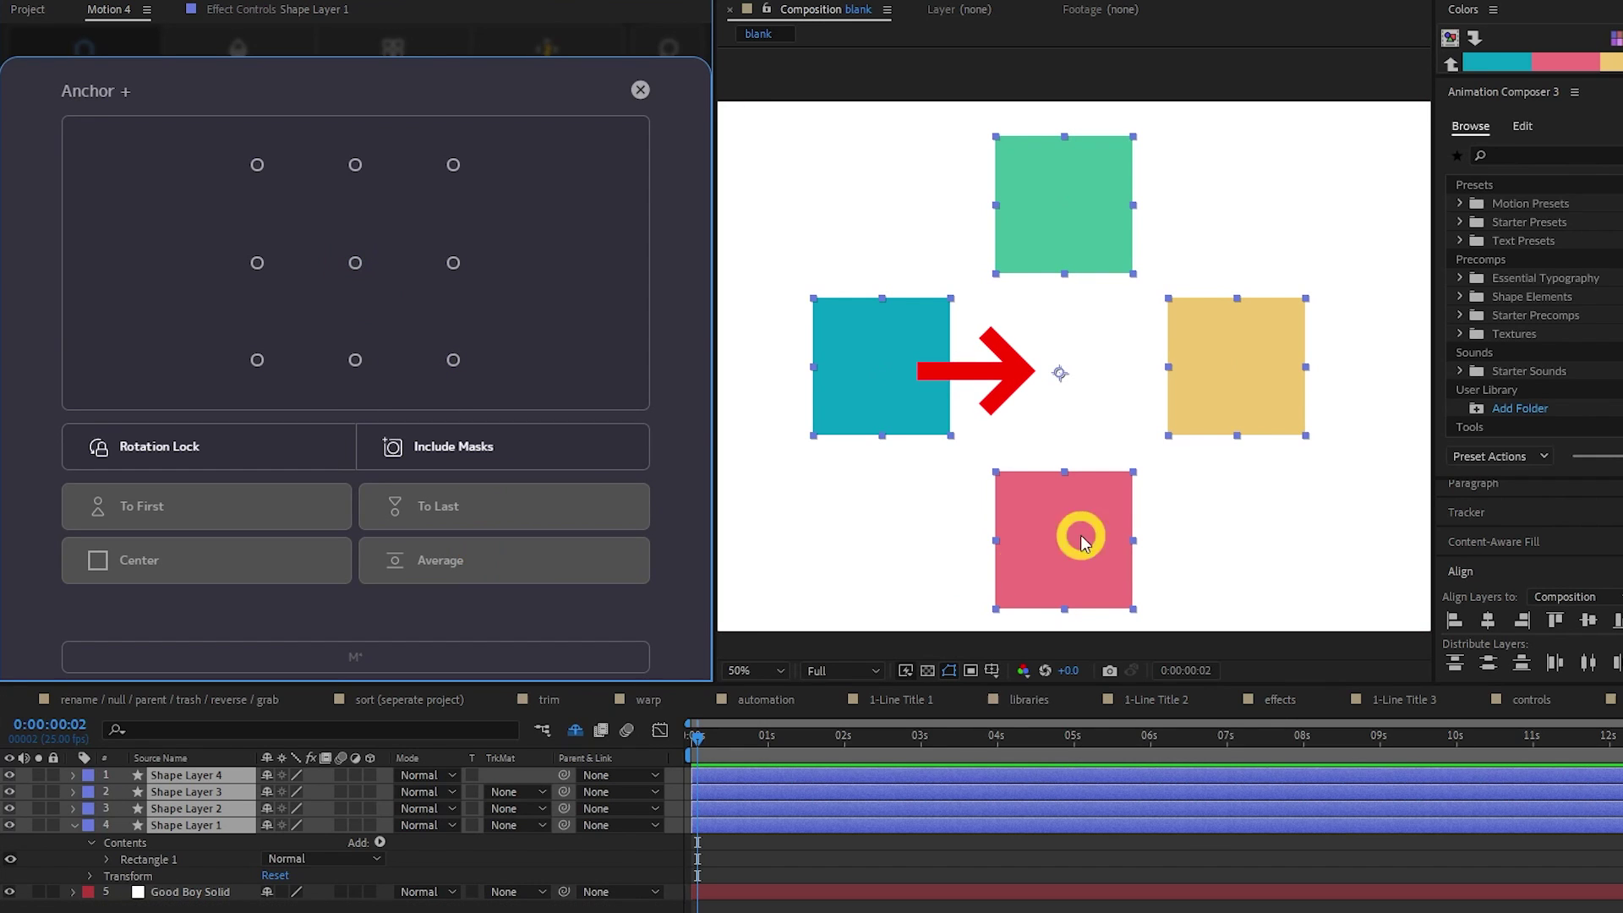
pyautogui.click(221, 580)
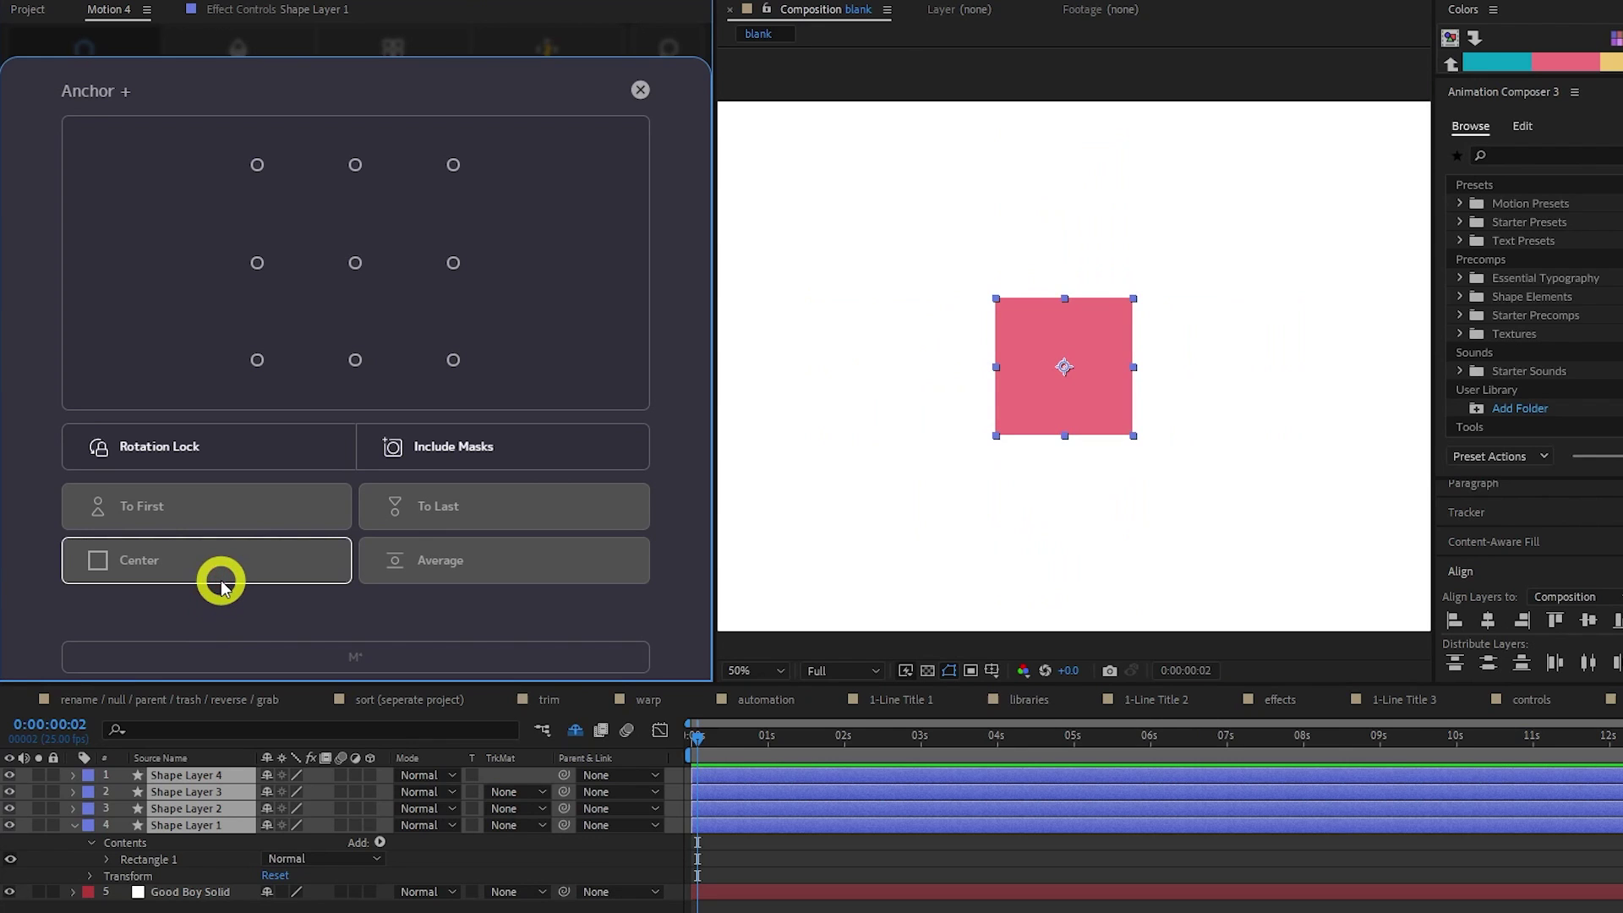
pyautogui.click(752, 851)
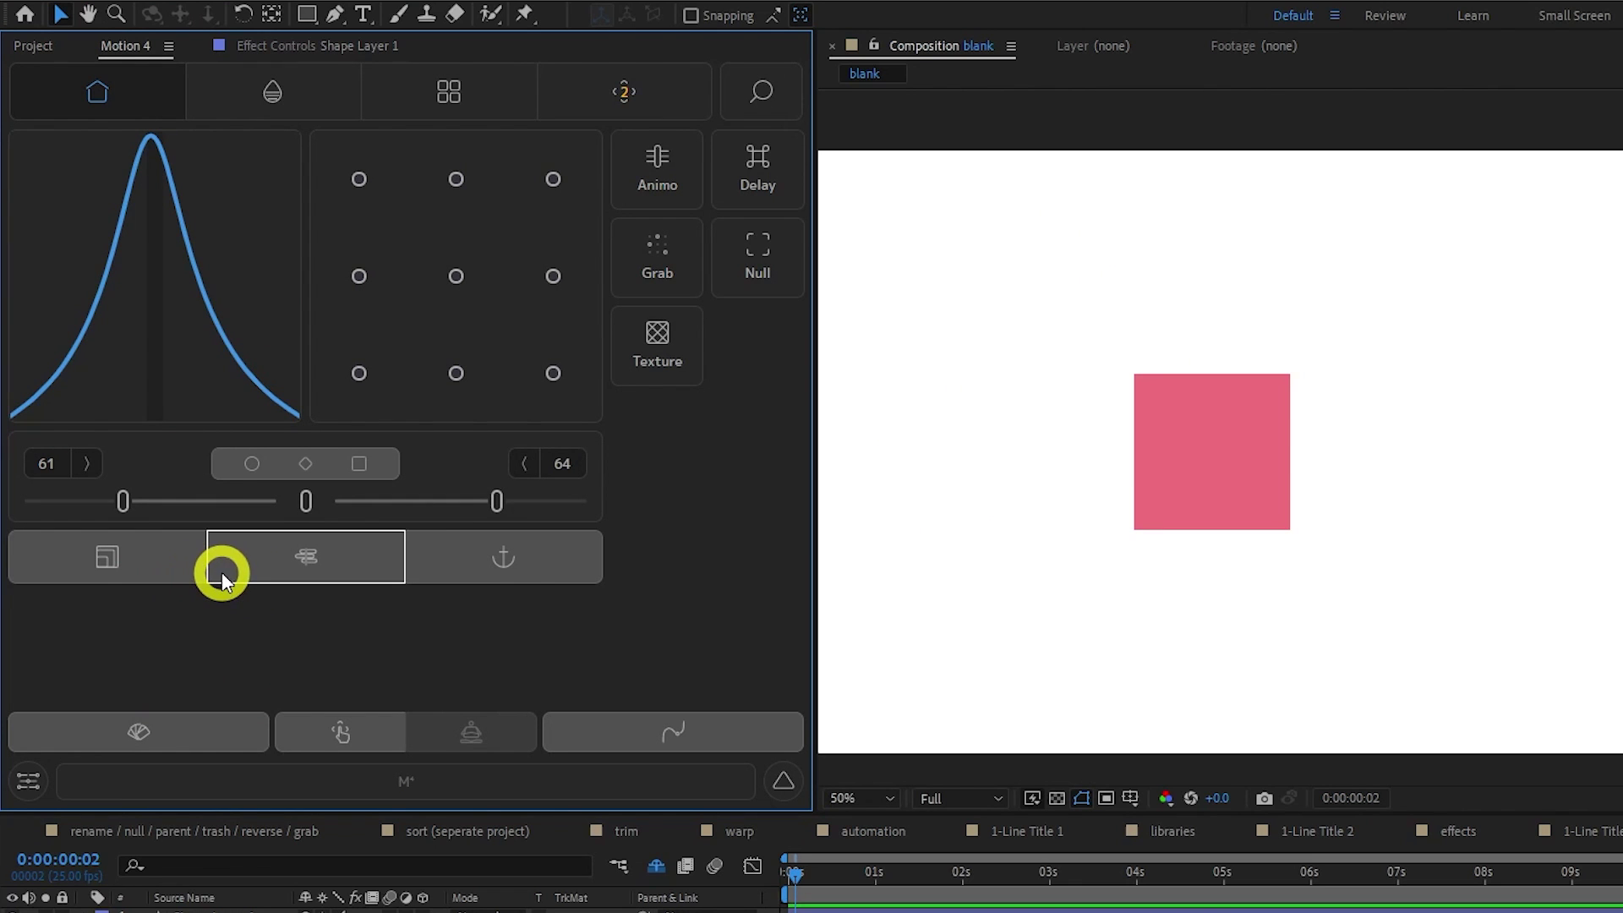
# - Open the composition settings and set the size to 1080 wide by 1920 high
pyautogui.click(222, 578)
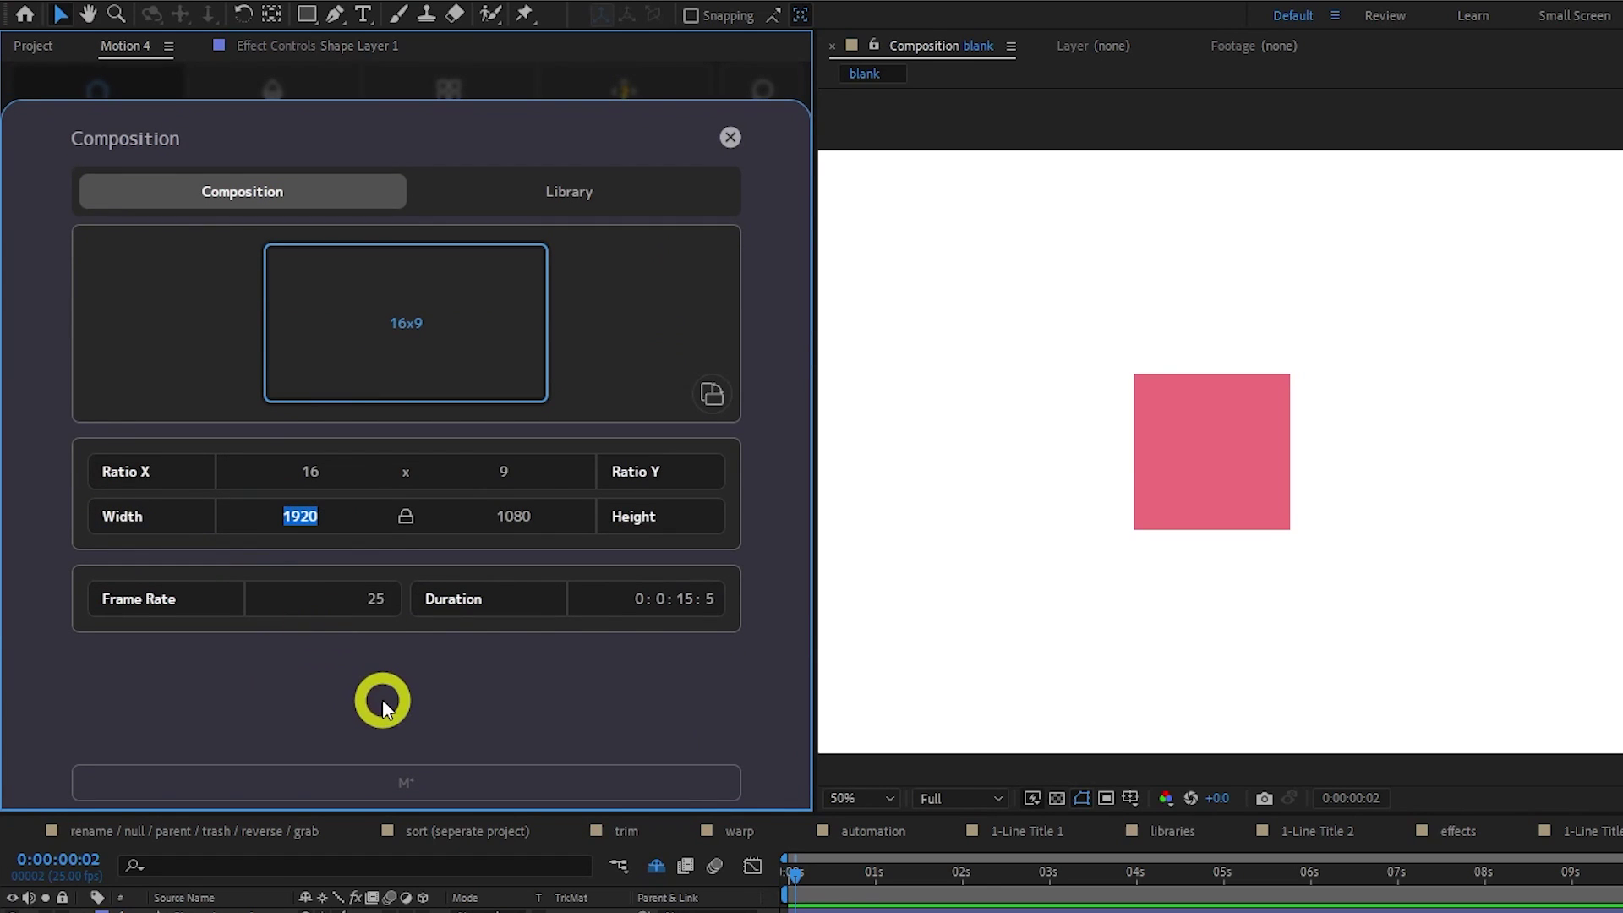
pyautogui.write('1080')
pyautogui.press('Tab')
pyautogui.write('1920')
# - Set the composition's aspect ratio to 1 x 4
pyautogui.click(389, 454)
pyautogui.write('1')
pyautogui.press('Tab')
pyautogui.write('4')
pyautogui.press('Tab')
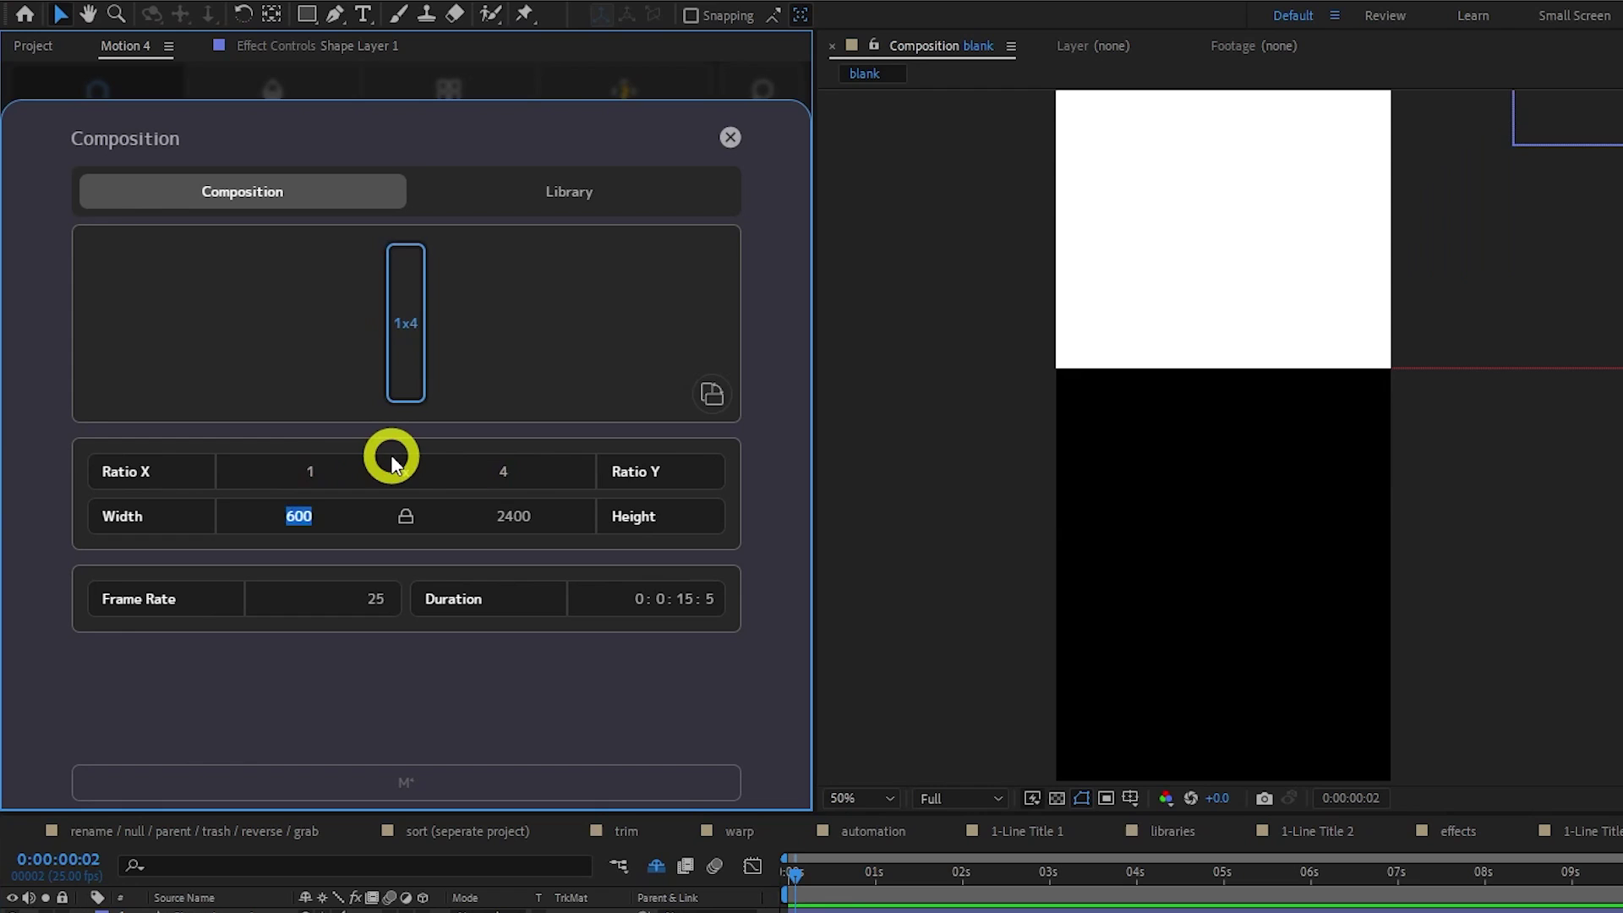
# - Set the frame rate to 10 and the duration minutes to 1, and flip the composition to 4 x 1
pyautogui.write('10')
pyautogui.press('Tab')
pyautogui.press('Tab')
pyautogui.write('1')
pyautogui.press('Tab')
pyautogui.click(489, 686)
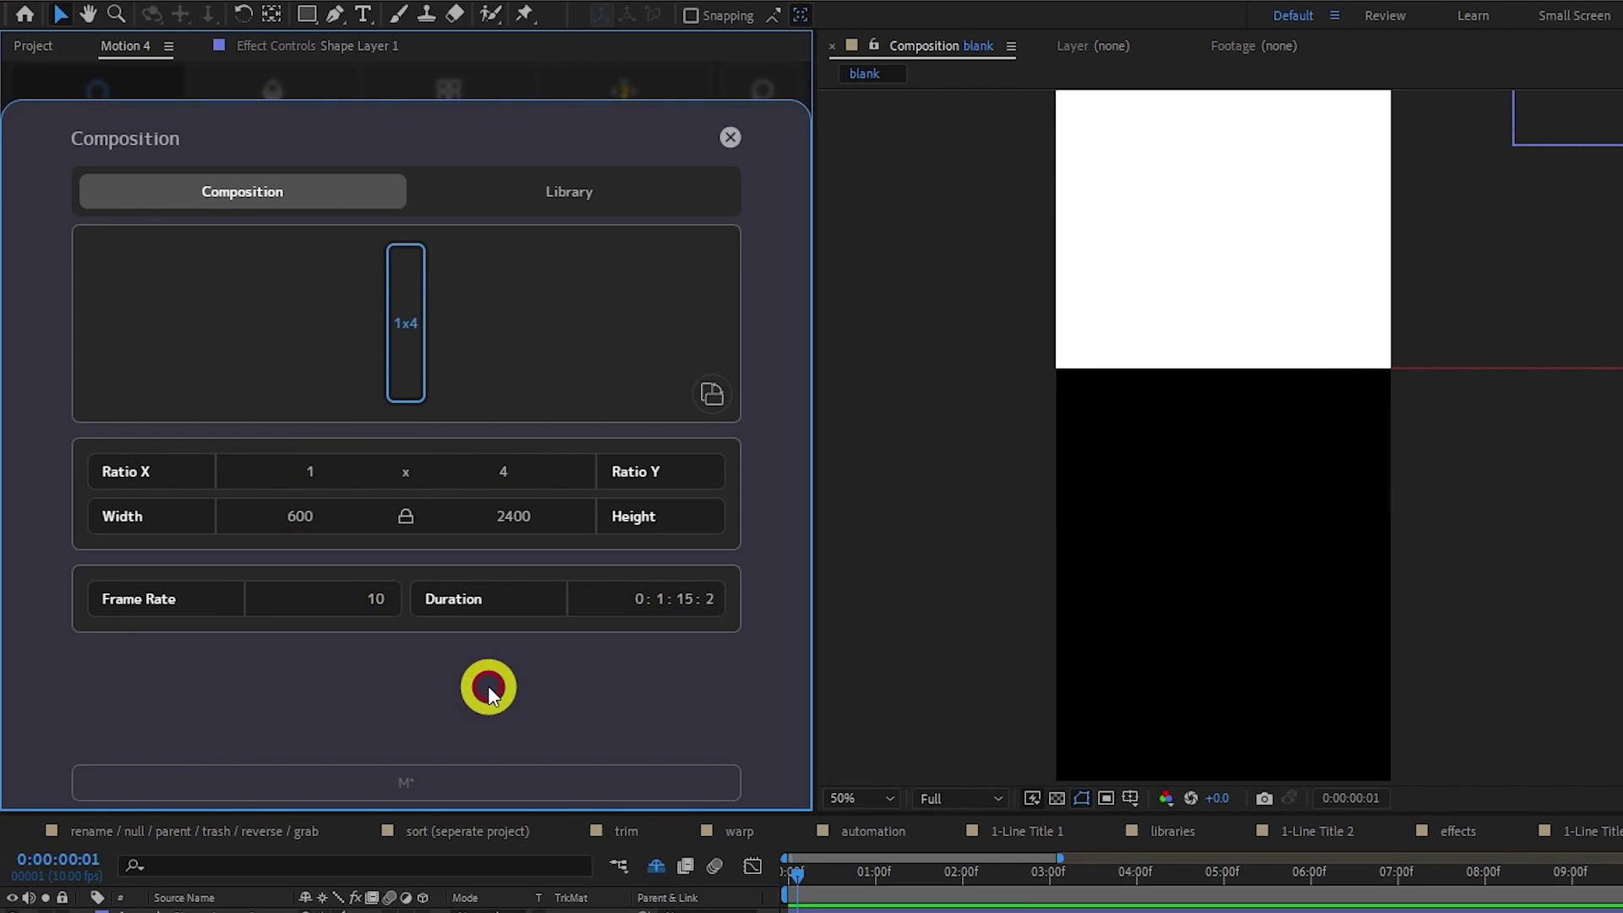
pyautogui.click(710, 397)
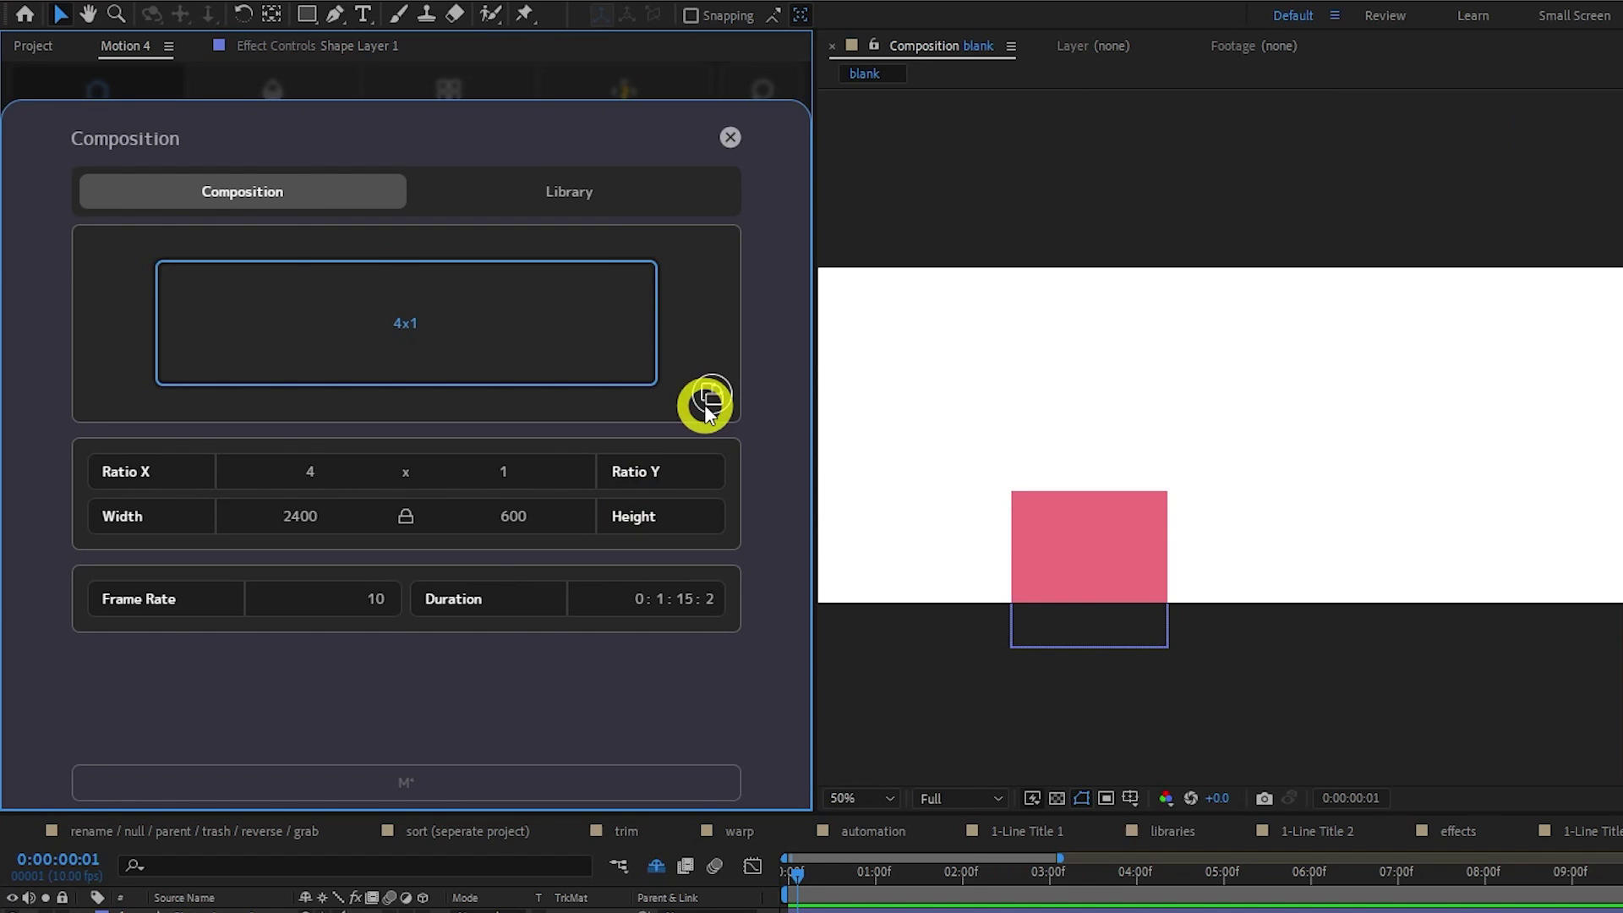
# - Apply a size preset, the 10-sec loop duration and an 8 fps frame rate from the composition library
pyautogui.click(592, 203)
pyautogui.moveTo(732, 397); pyautogui.dragTo(739, 485)
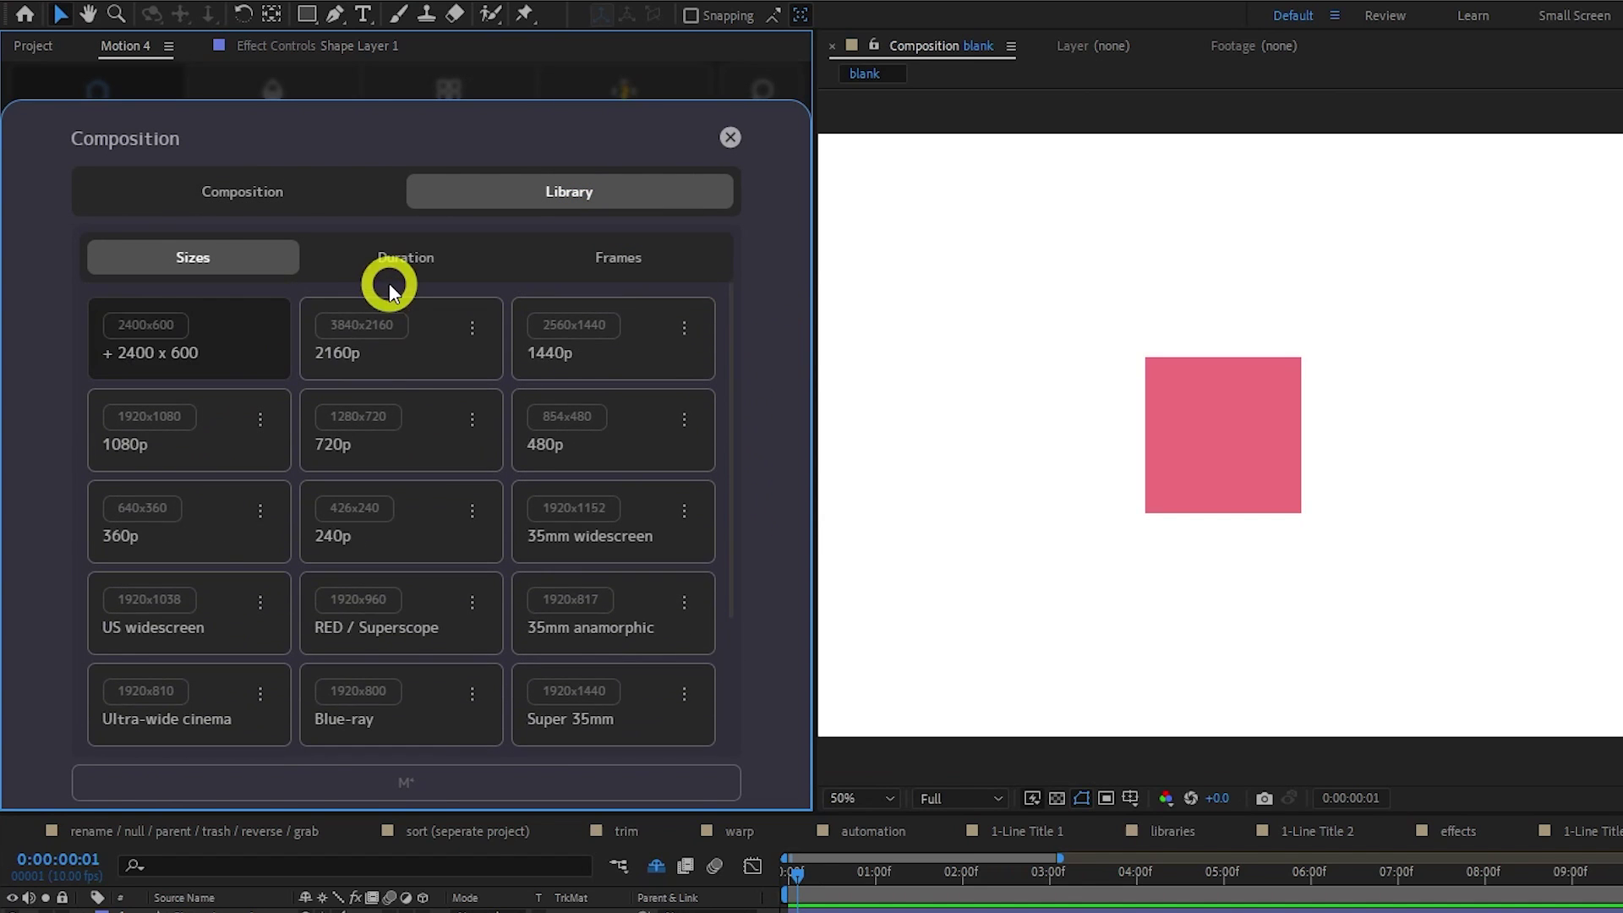
pyautogui.click(400, 269)
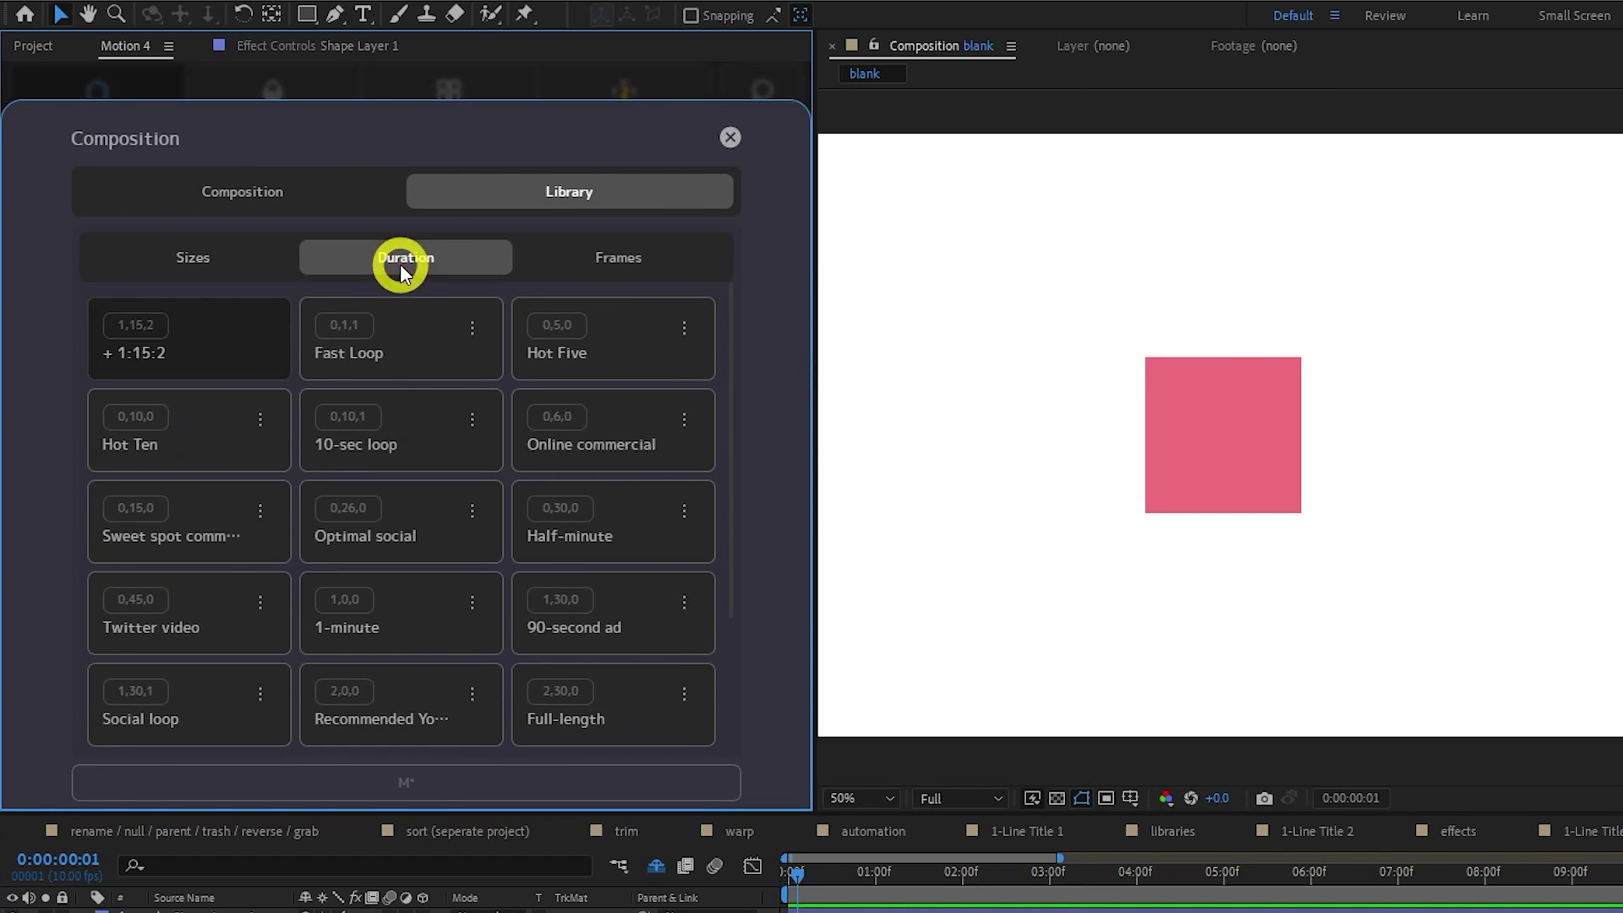
pyautogui.click(418, 423)
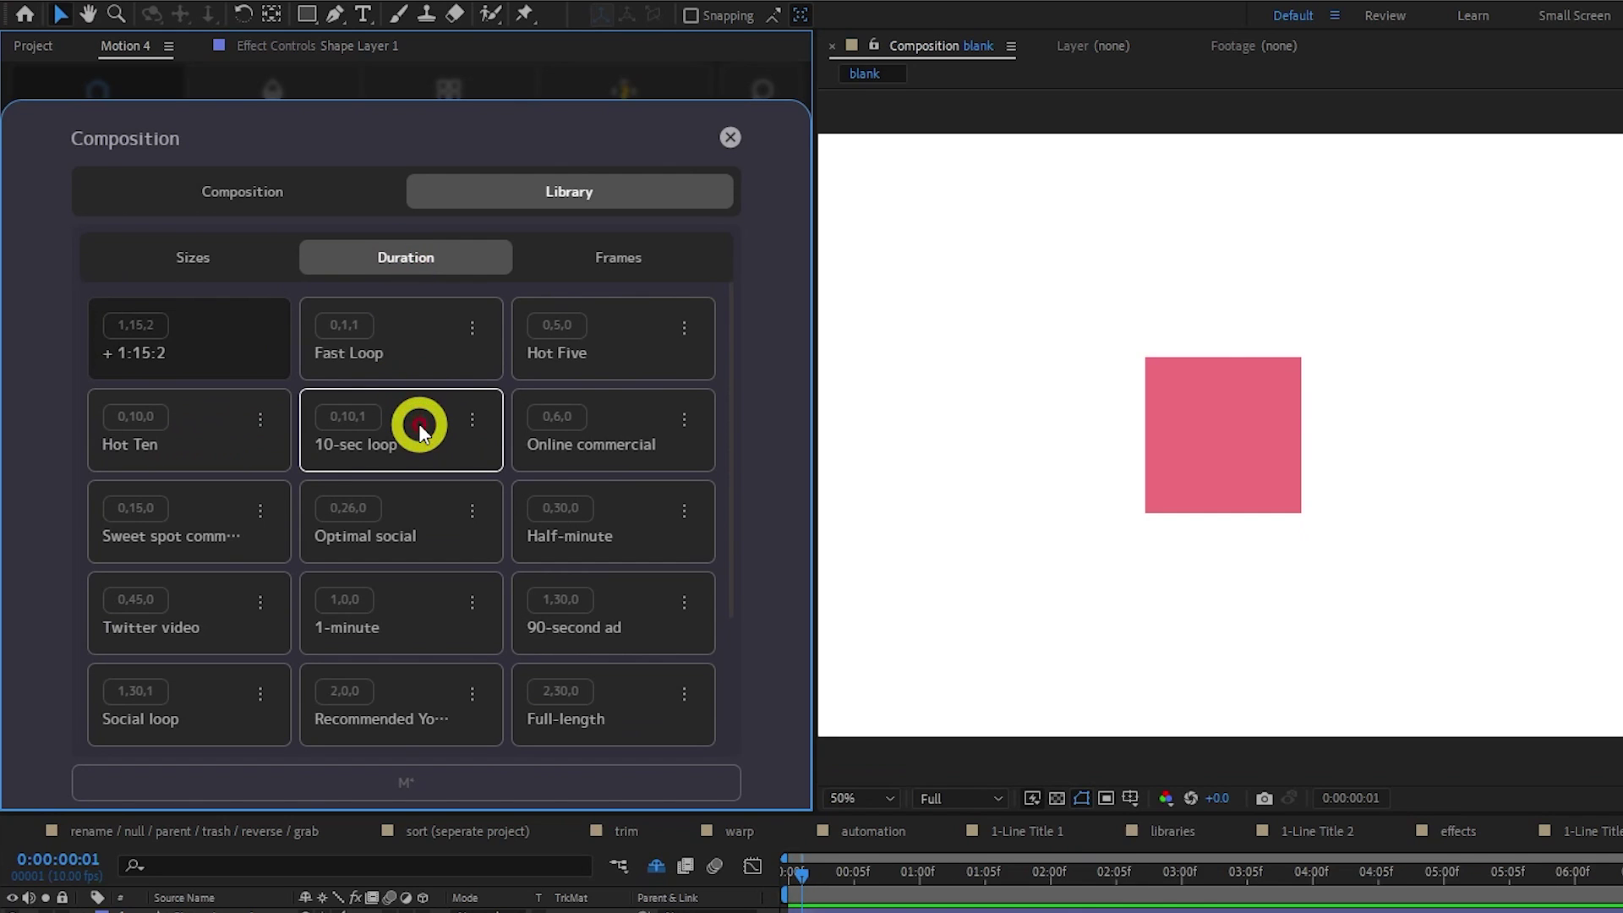
pyautogui.click(568, 270)
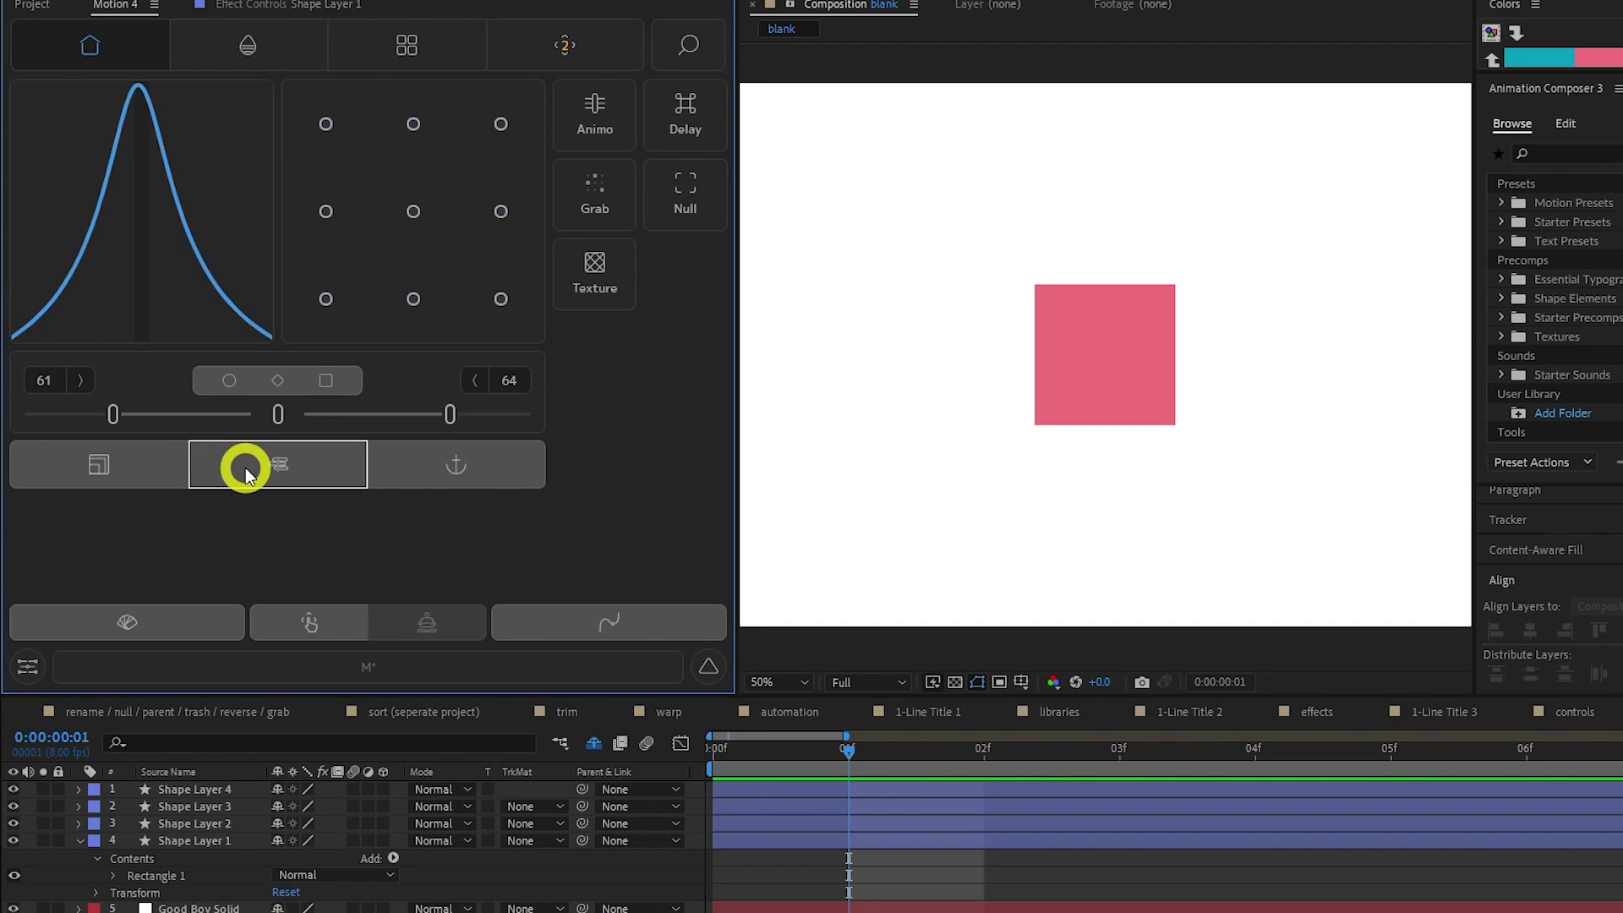
pyautogui.click(245, 470)
# - Set the work area from 1 s to 8 s and the current time indicator to 4 s
pyautogui.moveTo(88, 180)
pyautogui.mouseDown()
pyautogui.moveTo(387, 189)
pyautogui.moveTo(80, 182)
pyautogui.mouseUp()
pyautogui.moveTo(658, 182); pyautogui.dragTo(589, 191)
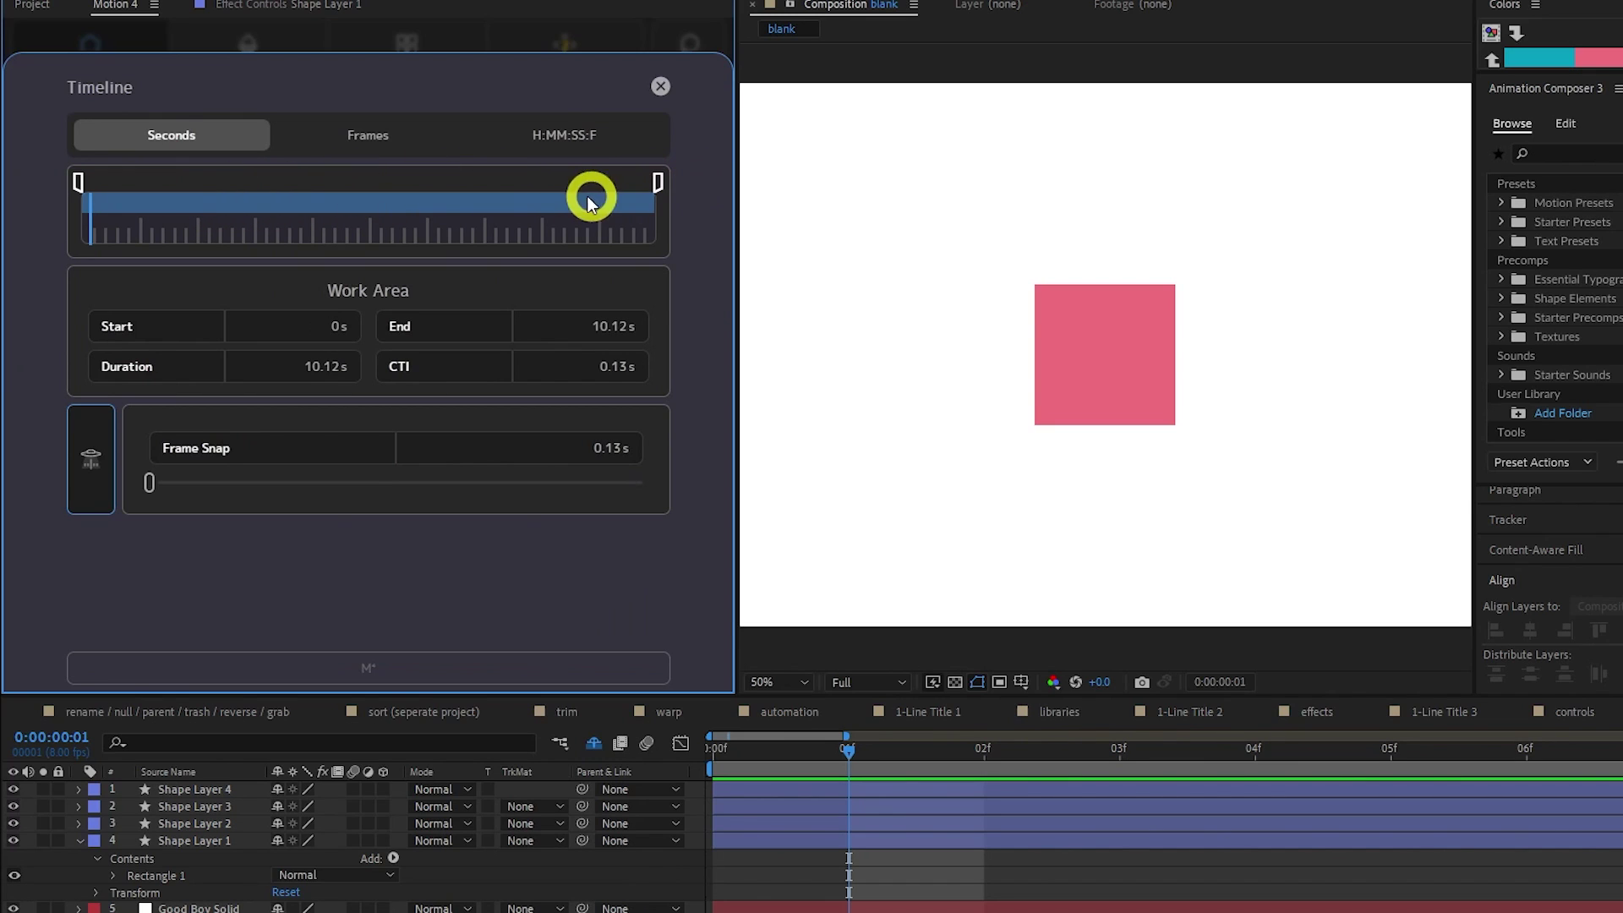
pyautogui.click(615, 367)
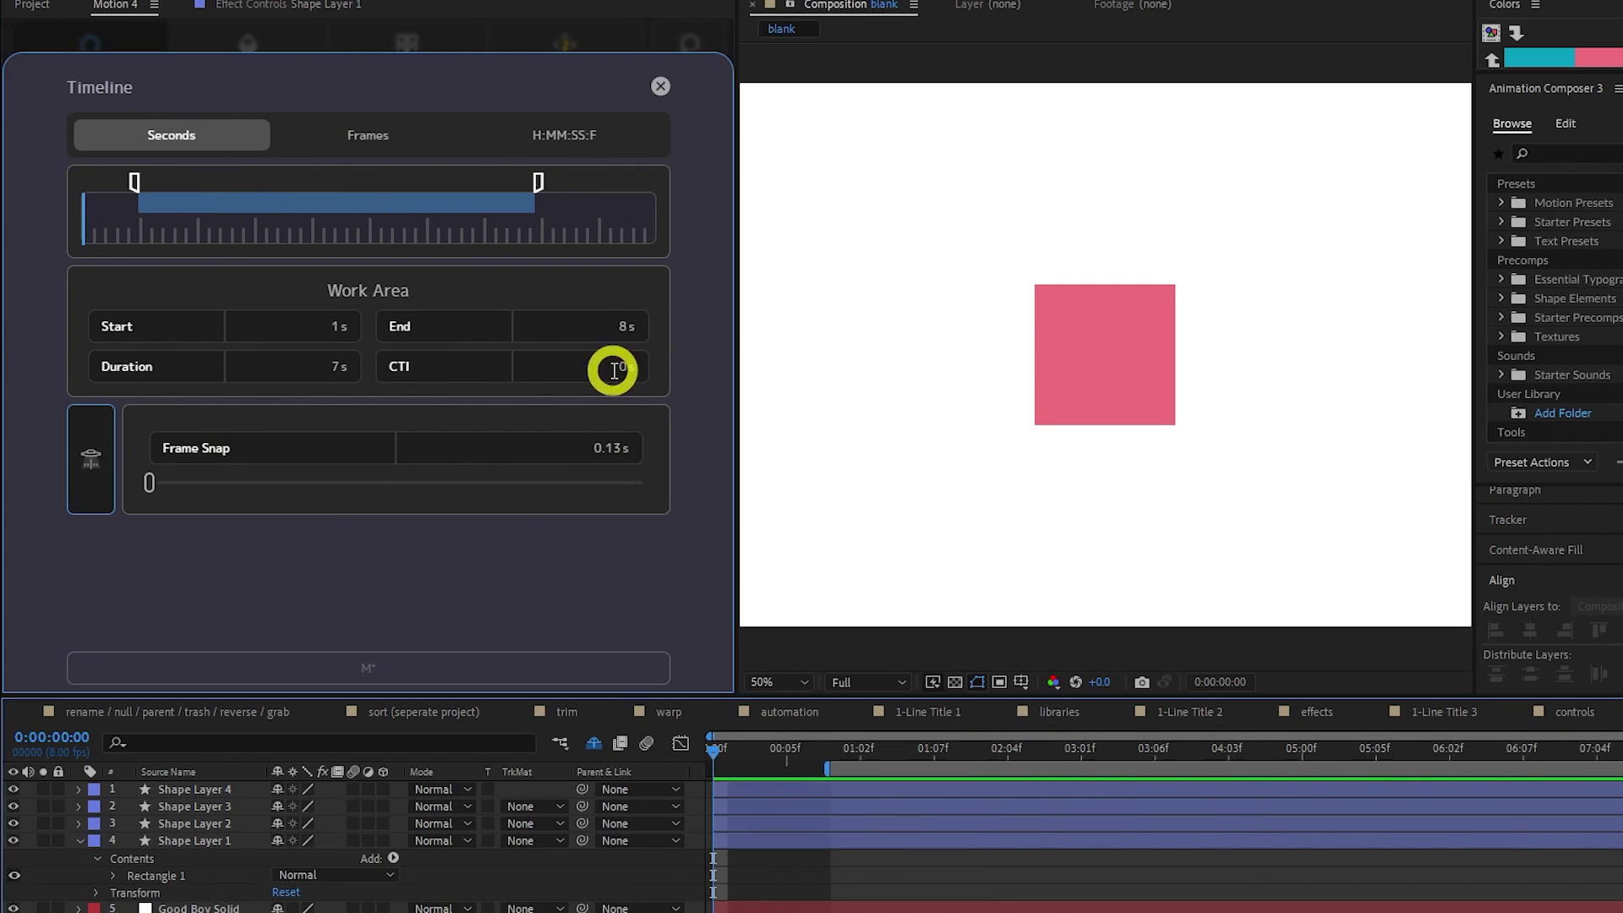
pyautogui.write('4')
pyautogui.click(670, 370)
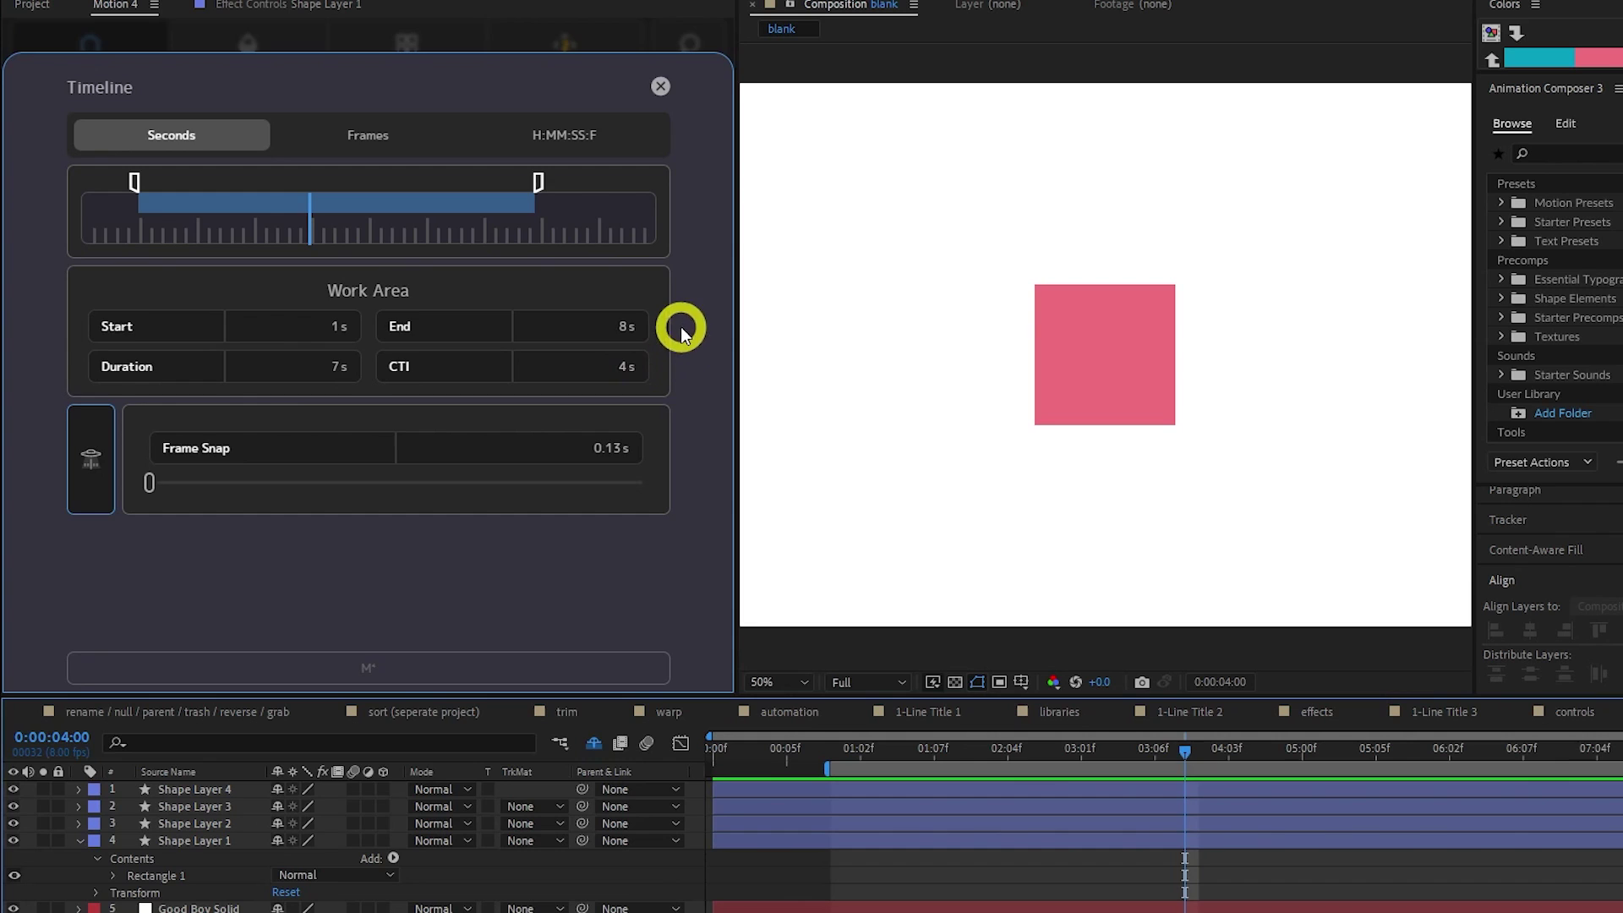
pyautogui.click(660, 85)
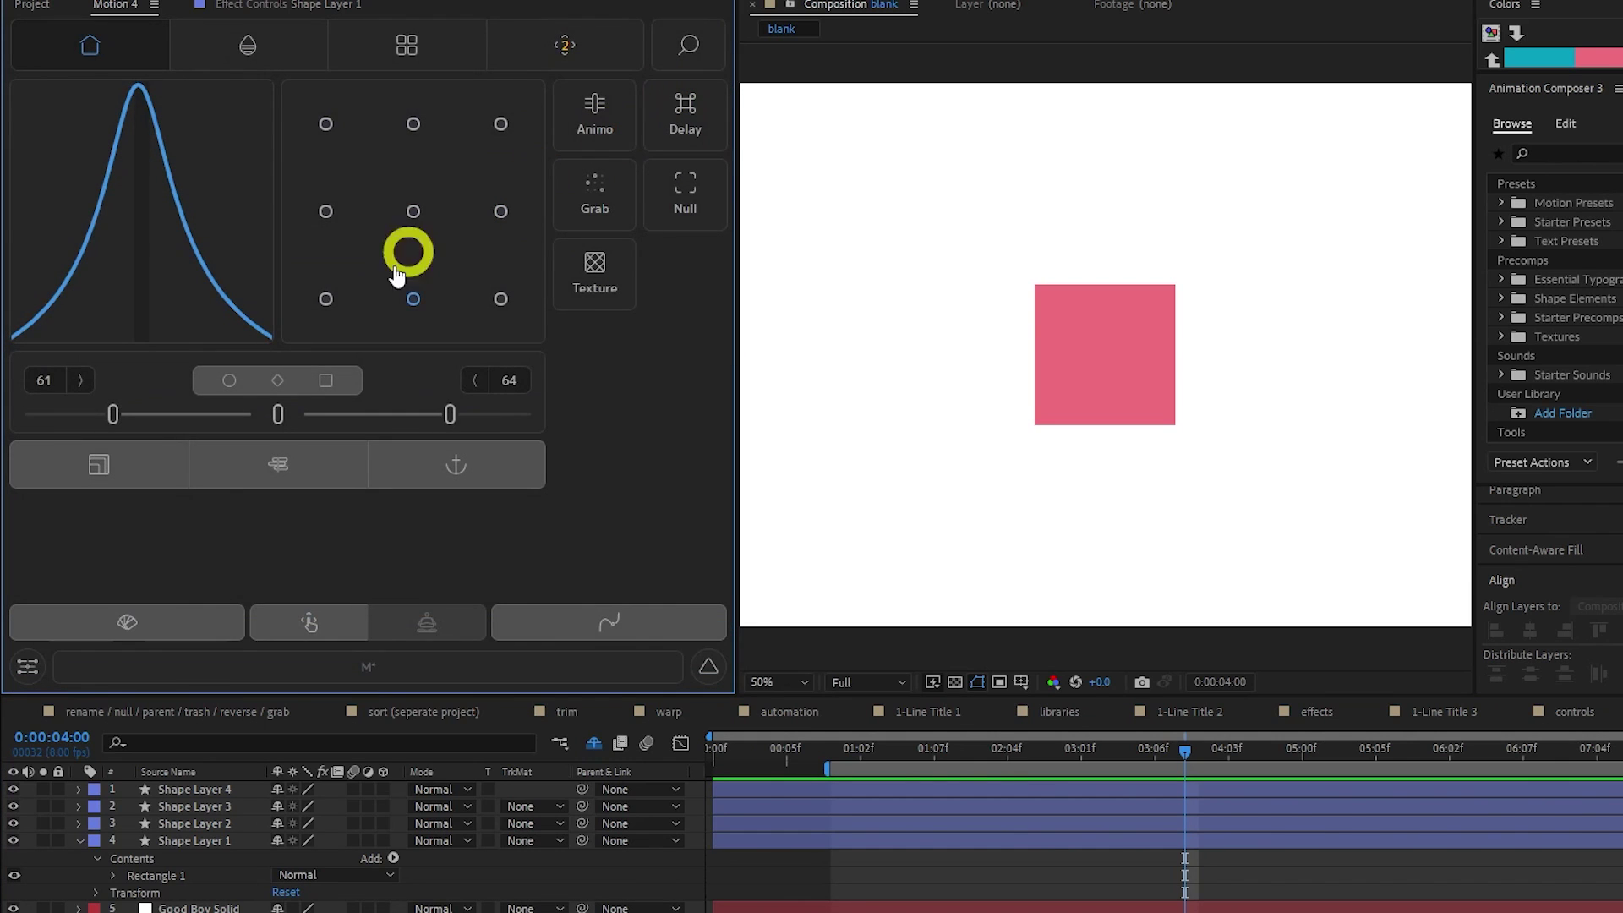
# - Create a color palette named Radical colors containing orange #FF9C33, a light blue and a pink
pyautogui.click(184, 625)
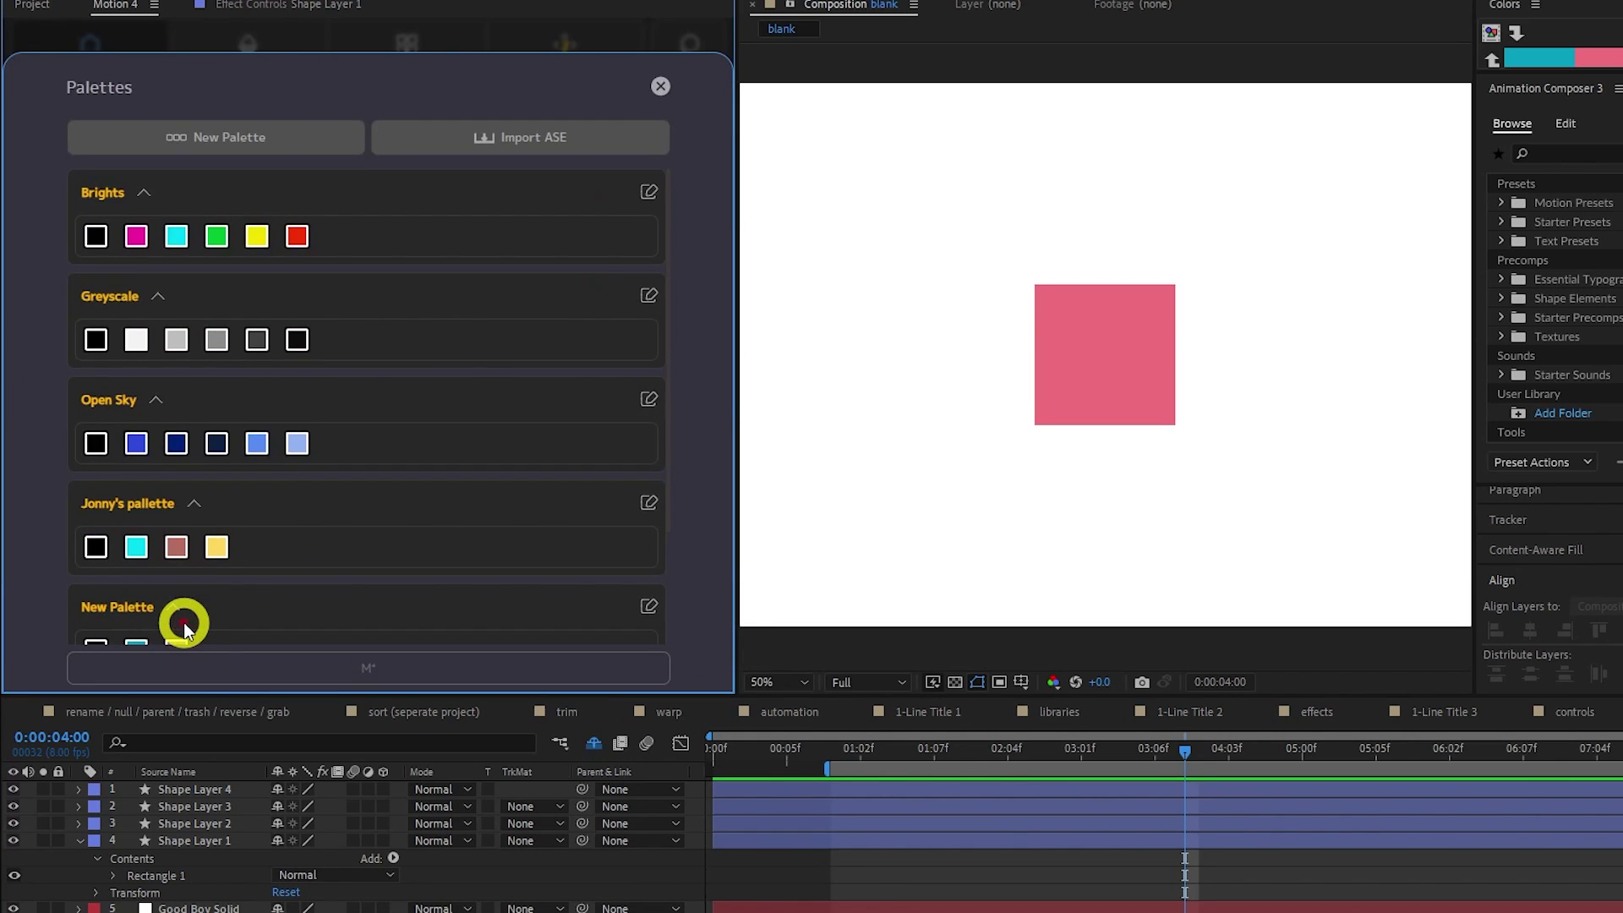
pyautogui.click(327, 138)
pyautogui.click(213, 288)
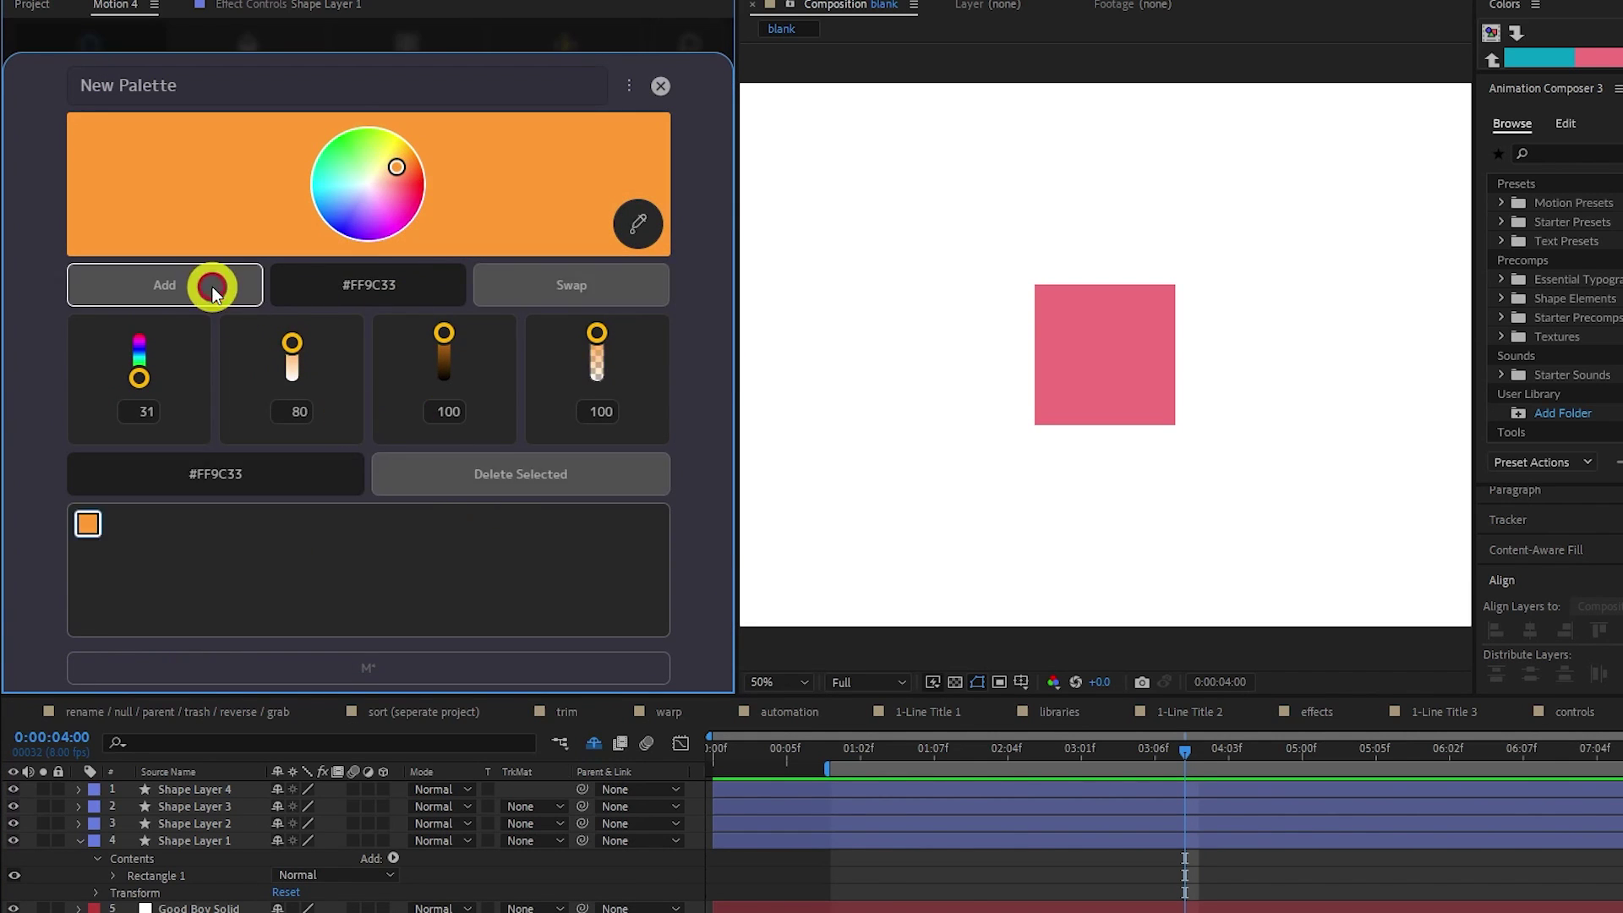
pyautogui.moveTo(399, 176)
pyautogui.mouseDown()
pyautogui.moveTo(347, 207)
pyautogui.moveTo(353, 219)
pyautogui.moveTo(376, 197)
pyautogui.mouseUp()
pyautogui.click(214, 296)
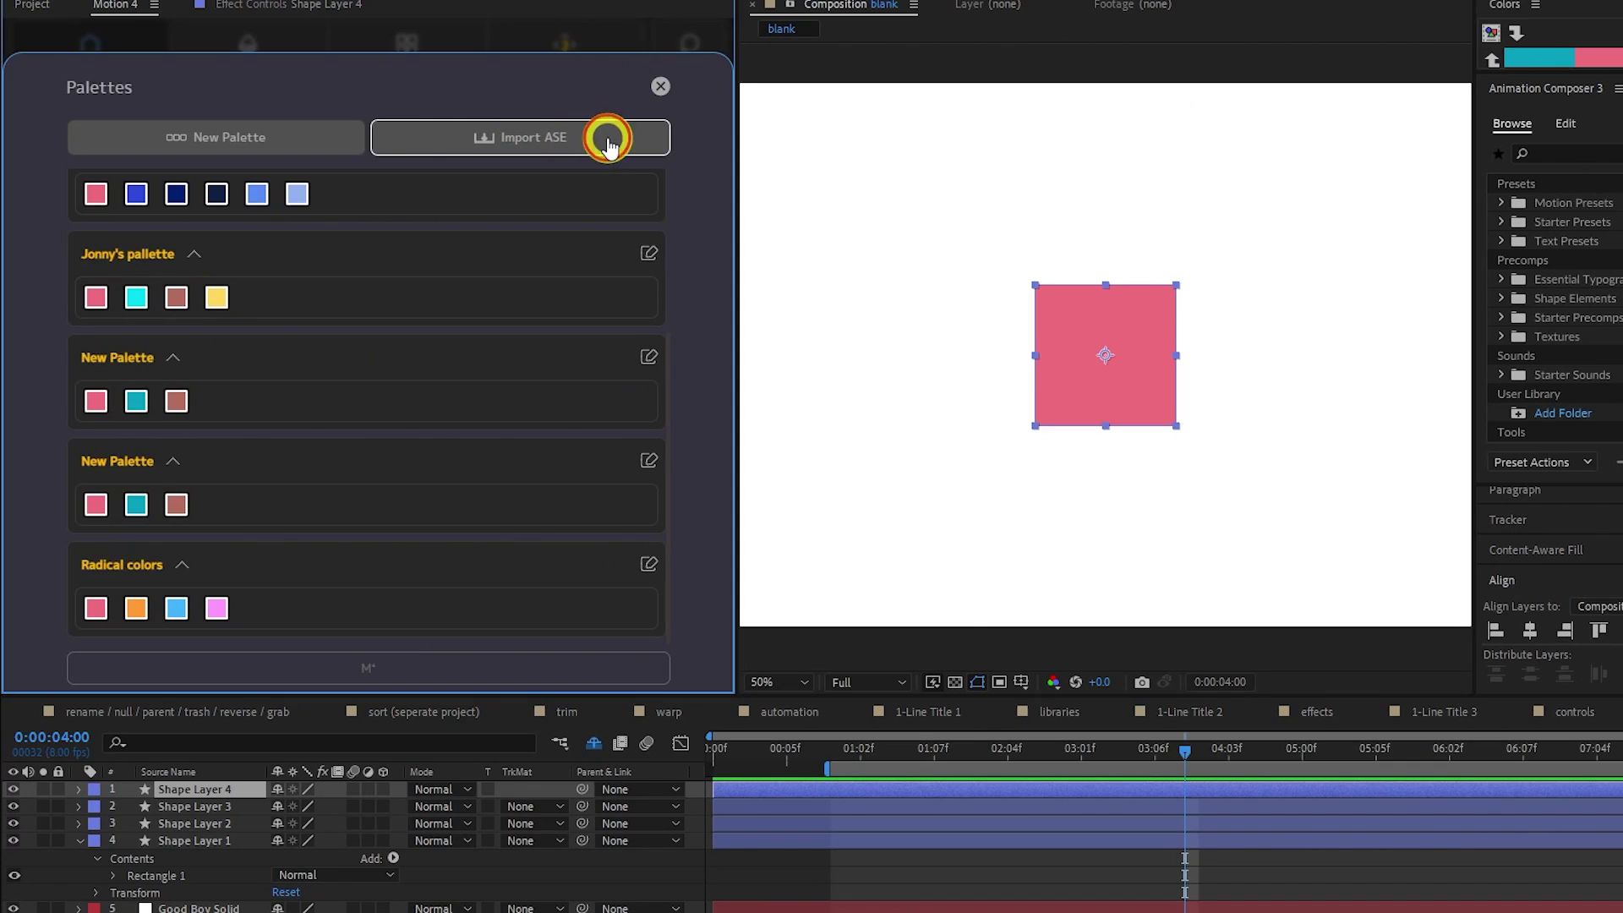
# - Start importing an ASE color palette and switch to Illustrator's swatches
pyautogui.click(608, 142)
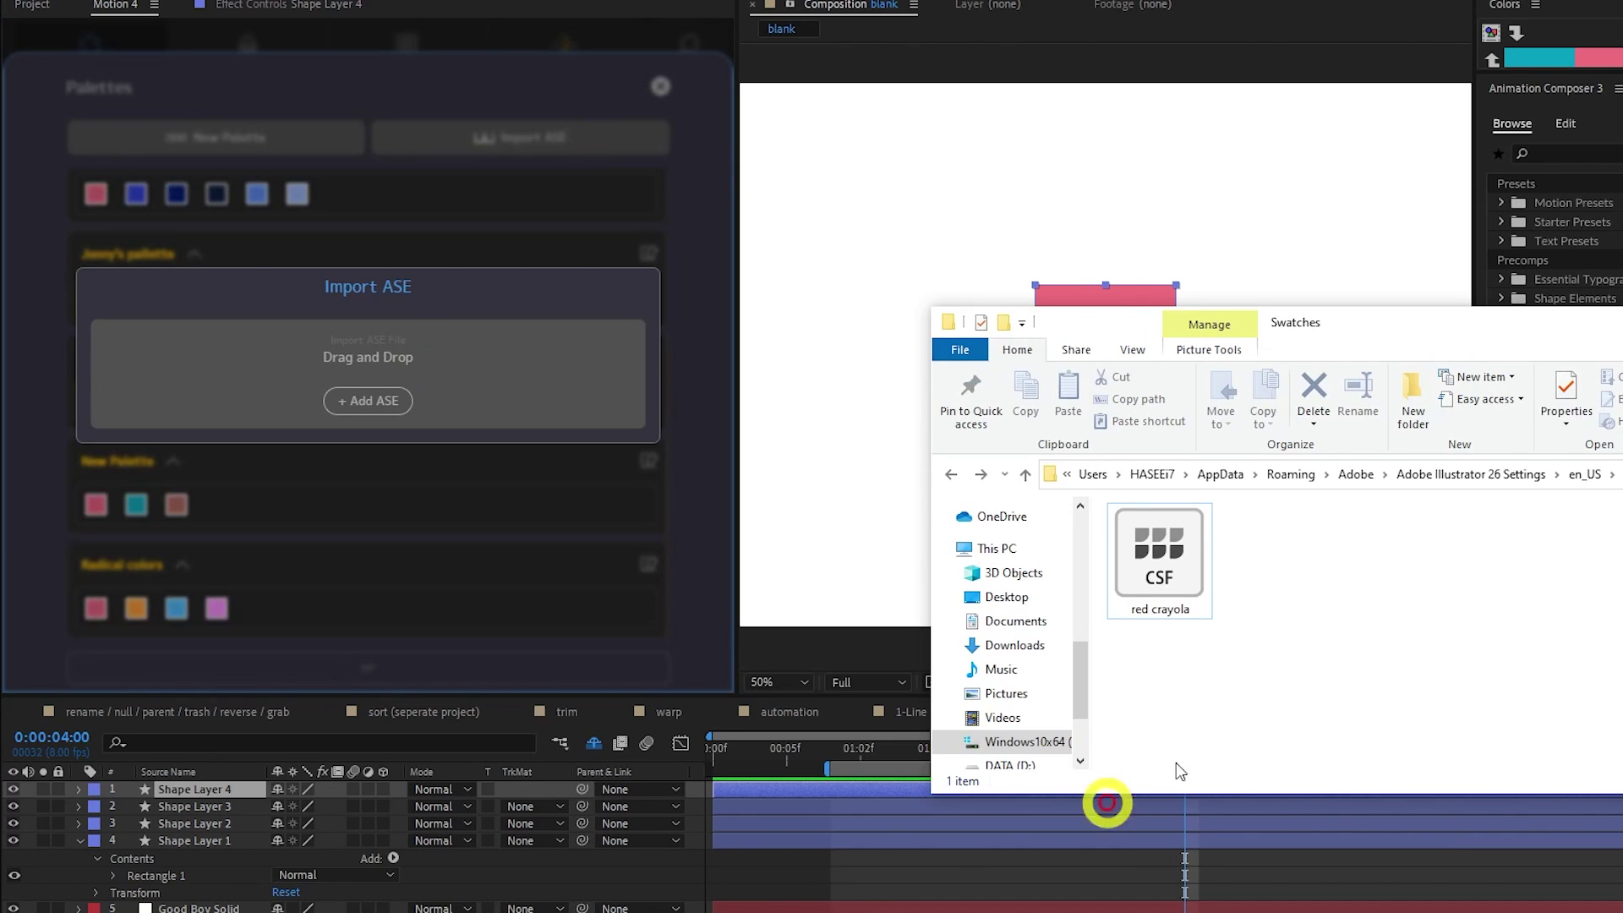
pyautogui.click(1195, 593)
pyautogui.moveTo(1196, 592); pyautogui.dragTo(388, 366)
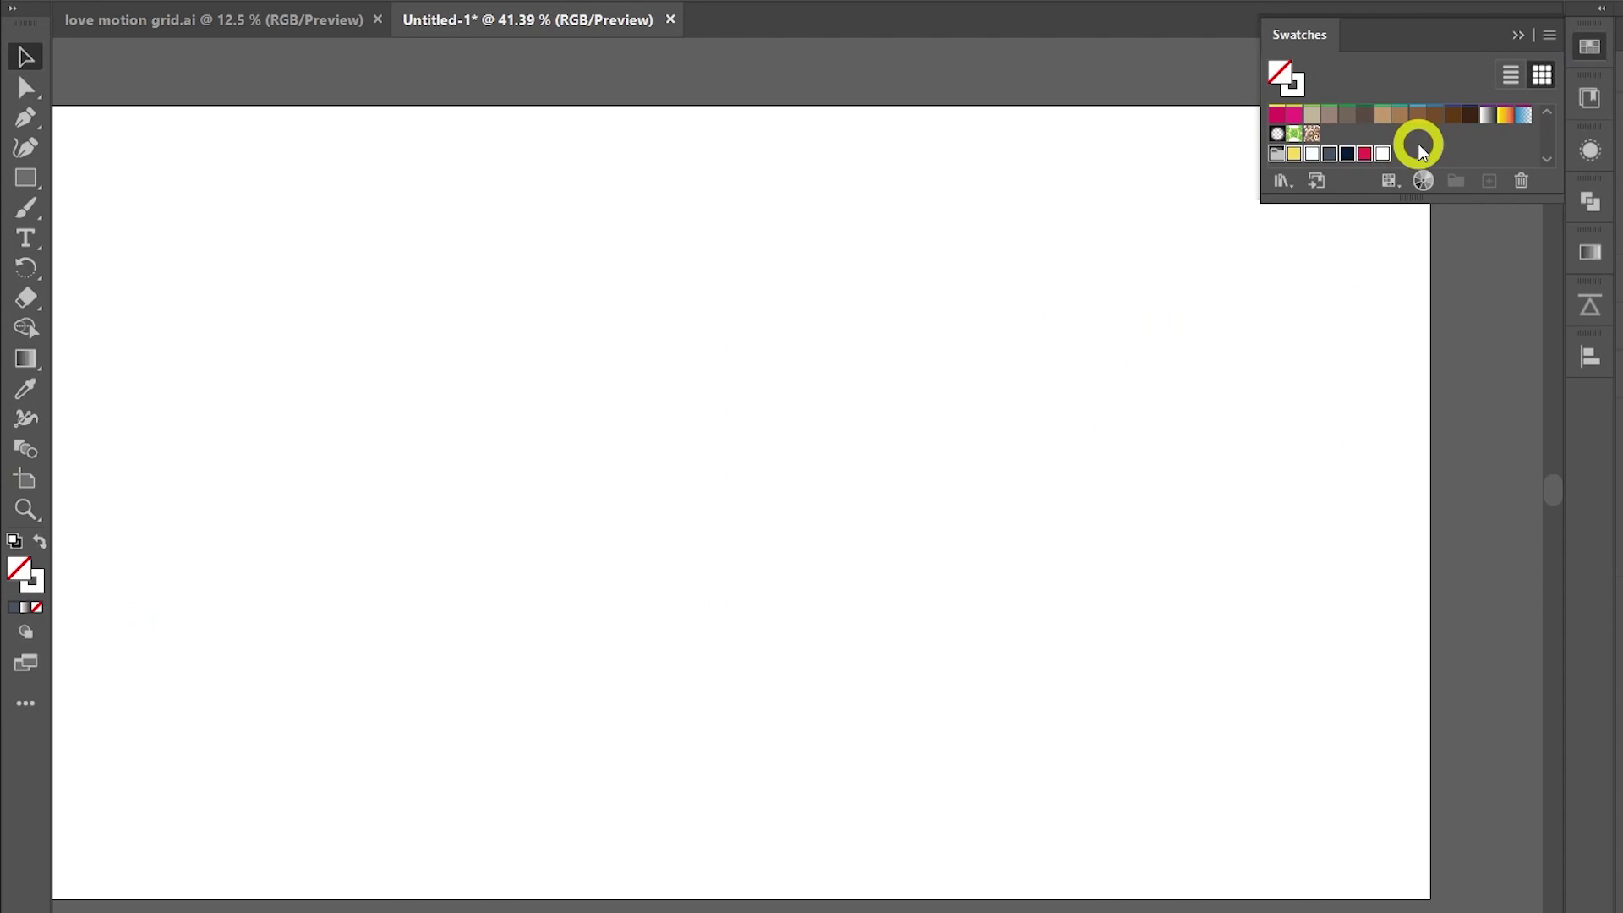
# - Select the pink square and try the two quick actions between the palette and easing library tools
pyautogui.click(1061, 351)
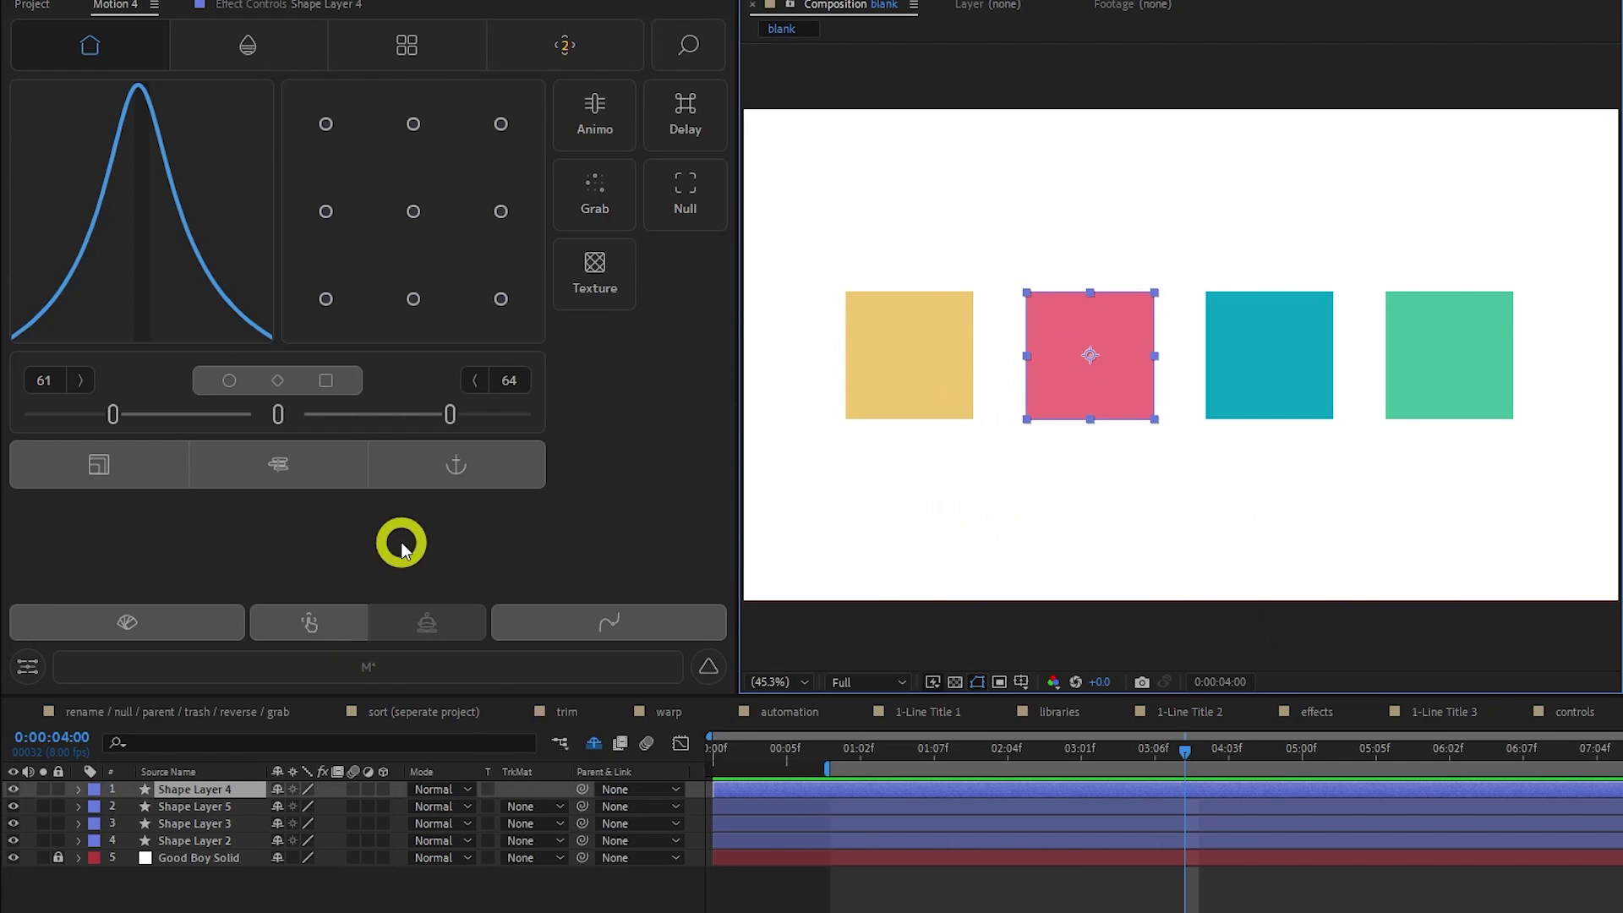
pyautogui.click(337, 627)
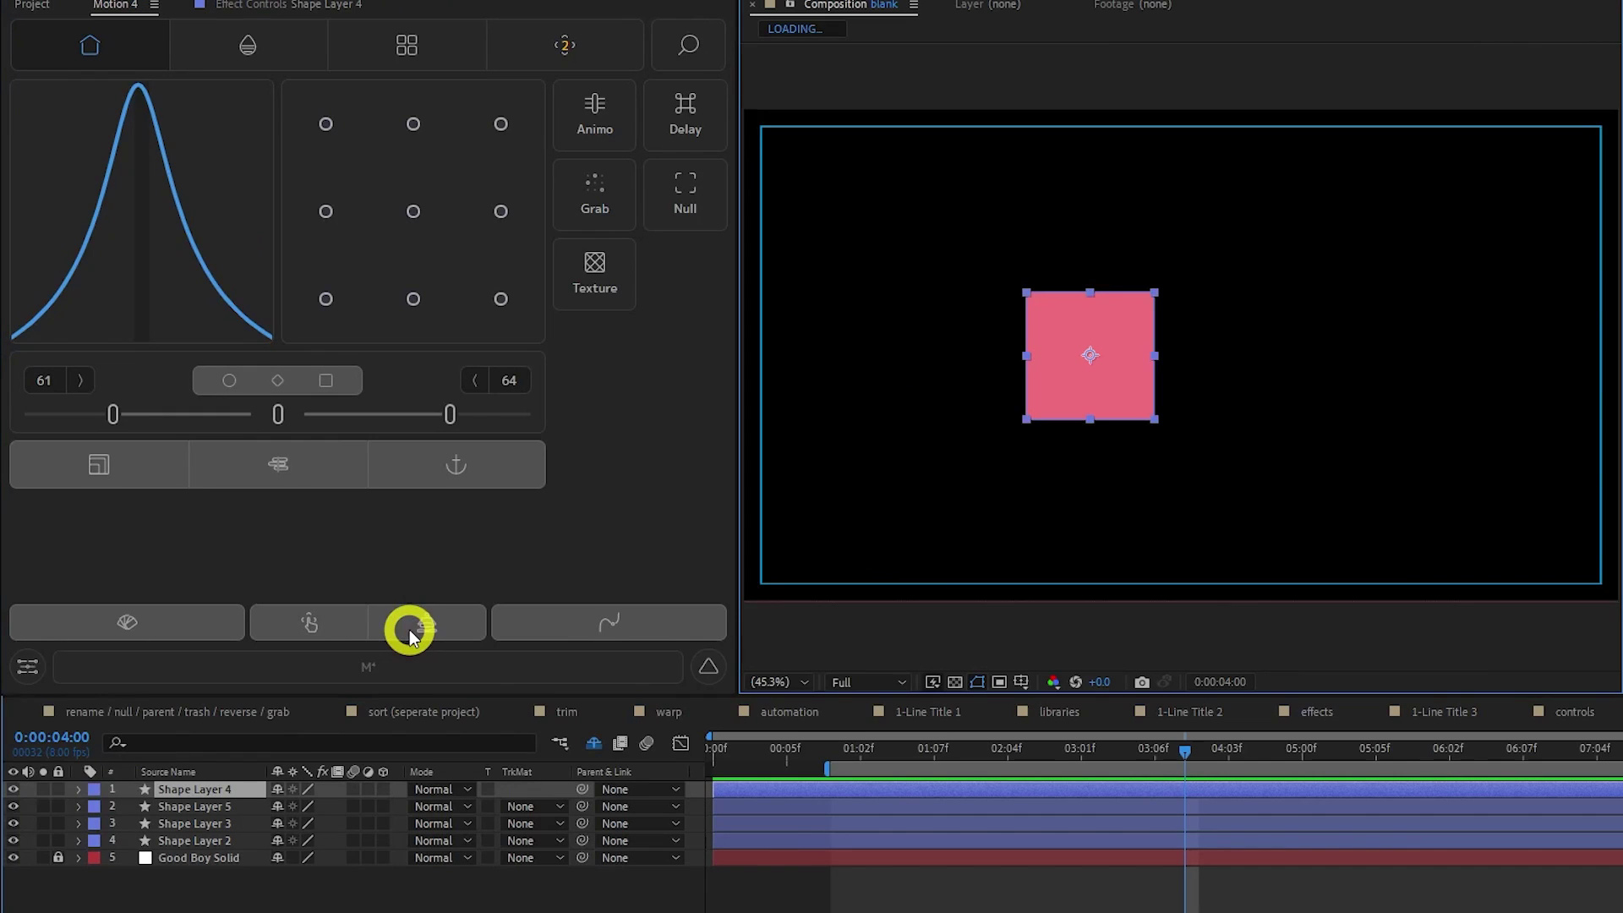
pyautogui.click(409, 634)
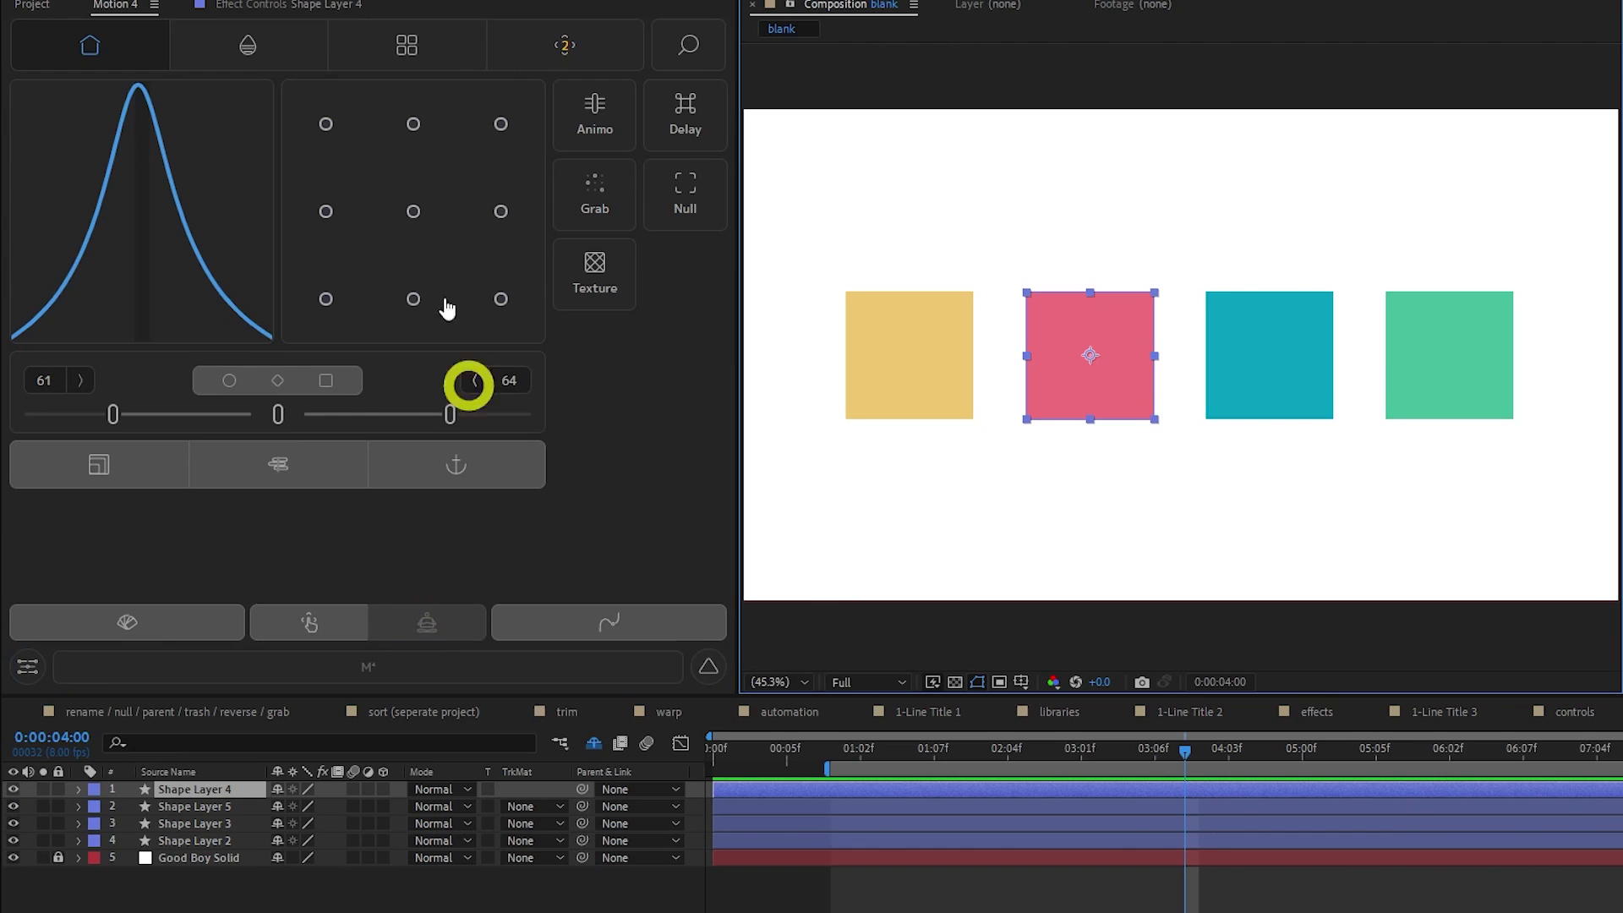
# - Set the pink square's fill to hue 111, saturation 83, brightness 44 and opacity 57, with a stroke width of 46
pyautogui.click(247, 45)
pyautogui.moveTo(85, 432); pyautogui.dragTo(76, 499)
pyautogui.moveTo(224, 466)
pyautogui.mouseDown()
pyautogui.moveTo(225, 496)
pyautogui.moveTo(224, 440)
pyautogui.mouseUp()
pyautogui.moveTo(368, 426); pyautogui.dragTo(369, 484)
pyautogui.moveTo(518, 435); pyautogui.dragTo(513, 469)
pyautogui.moveTo(649, 519)
pyautogui.mouseDown()
pyautogui.moveTo(659, 474)
pyautogui.moveTo(656, 489)
pyautogui.mouseUp()
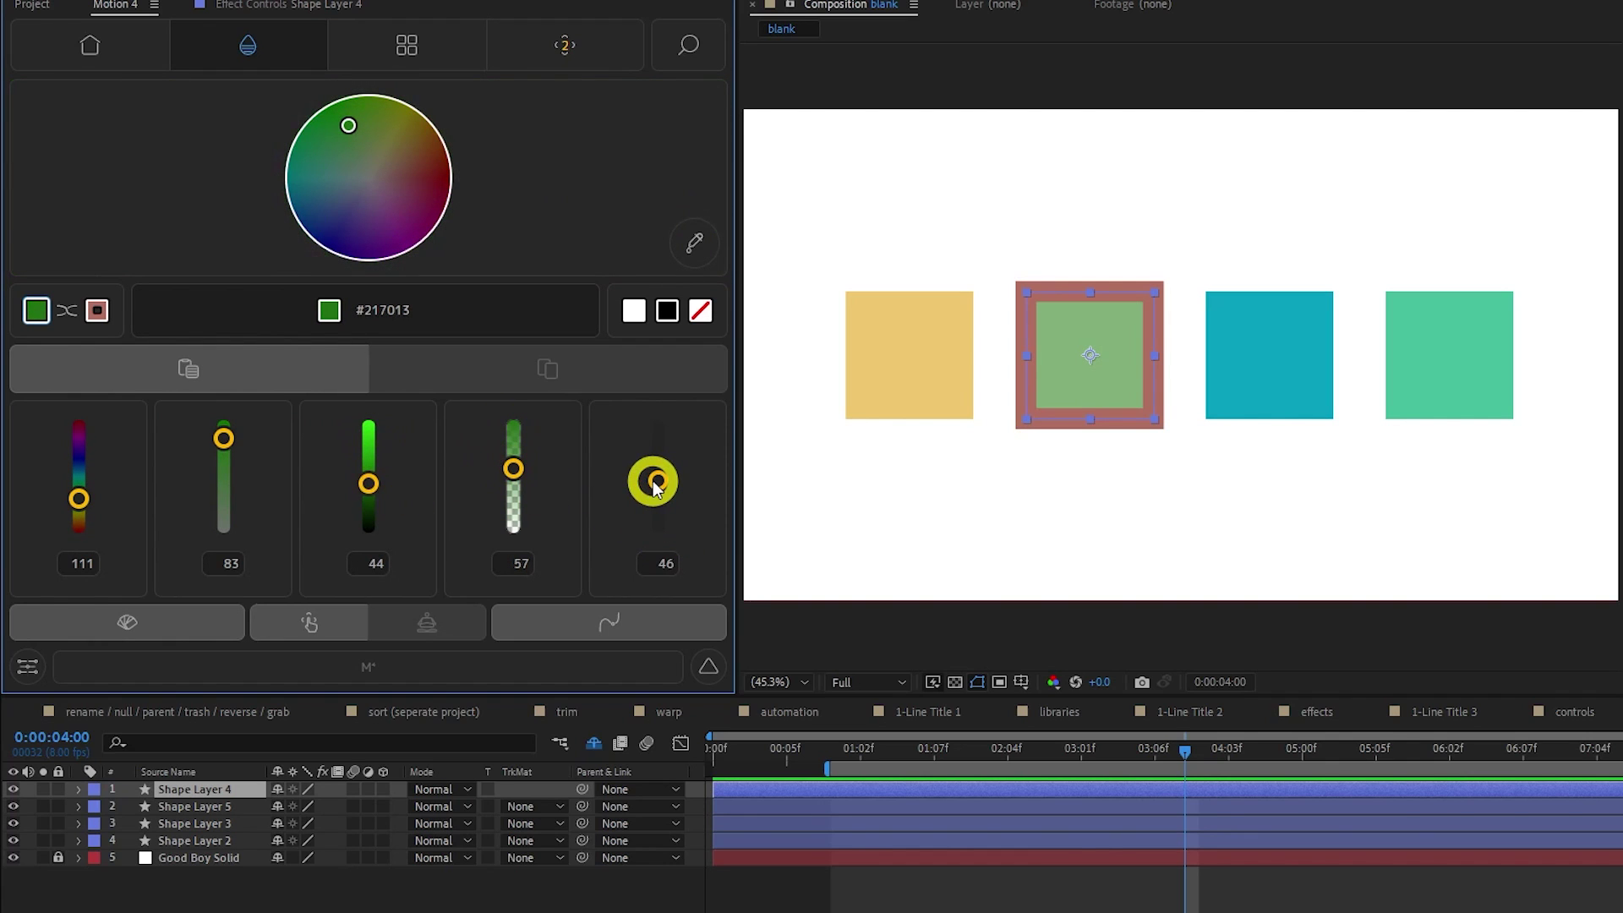
# - Remove the selected square's fill and swap its fill and stroke colors
pyautogui.click(699, 310)
pyautogui.click(64, 311)
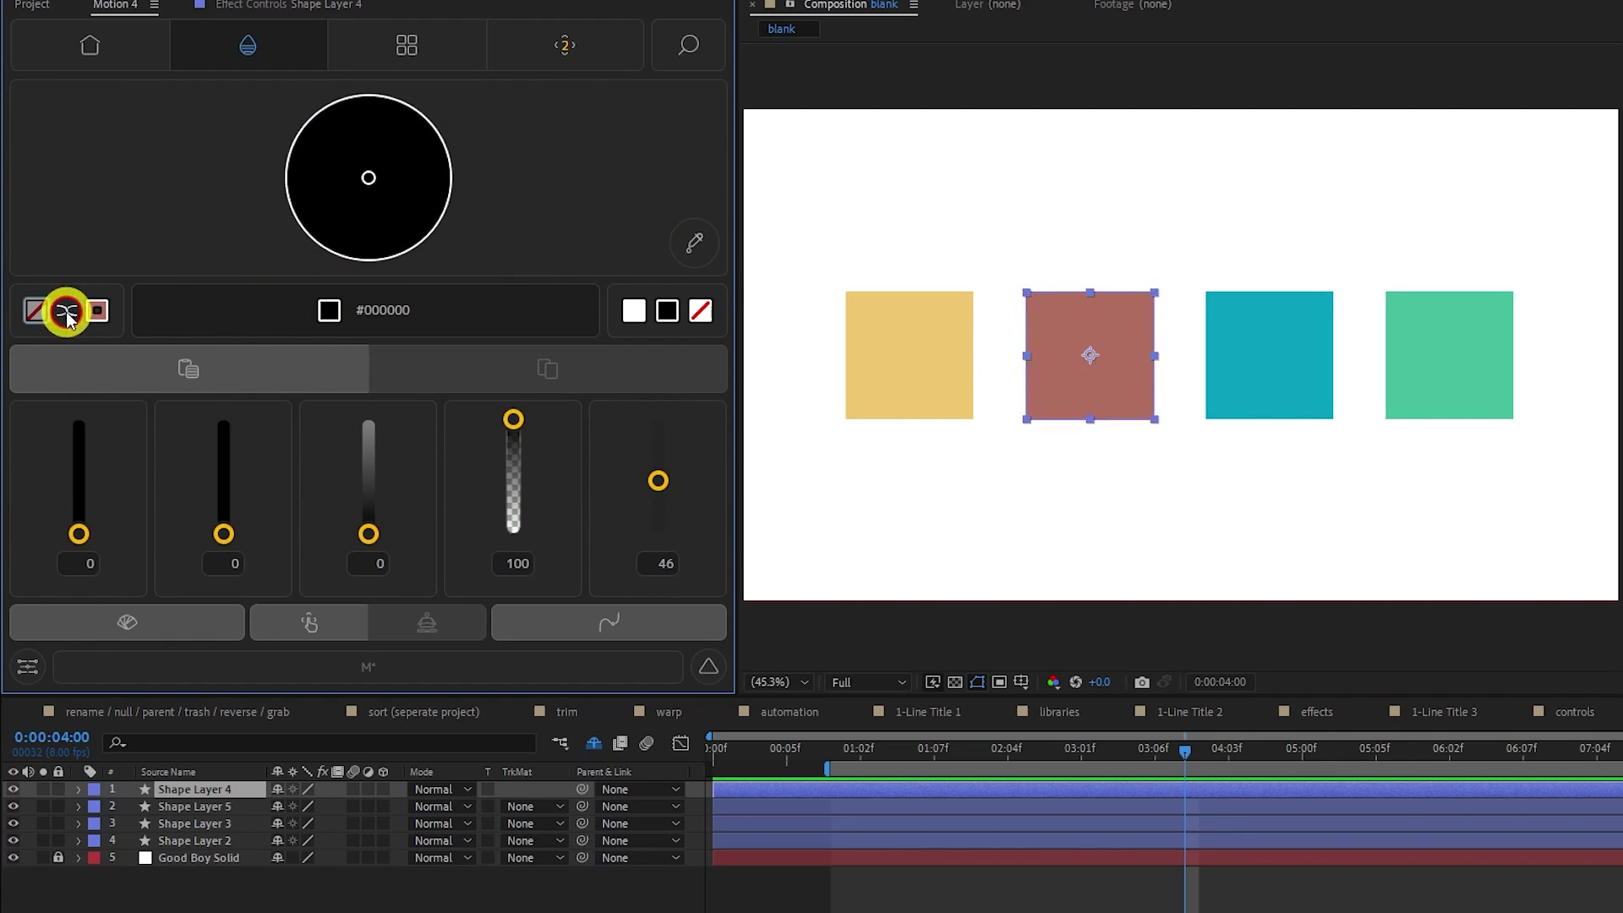
# - Sample the yellow square's color for the selected second square and try the white, black and no-color presets
pyautogui.click(693, 245)
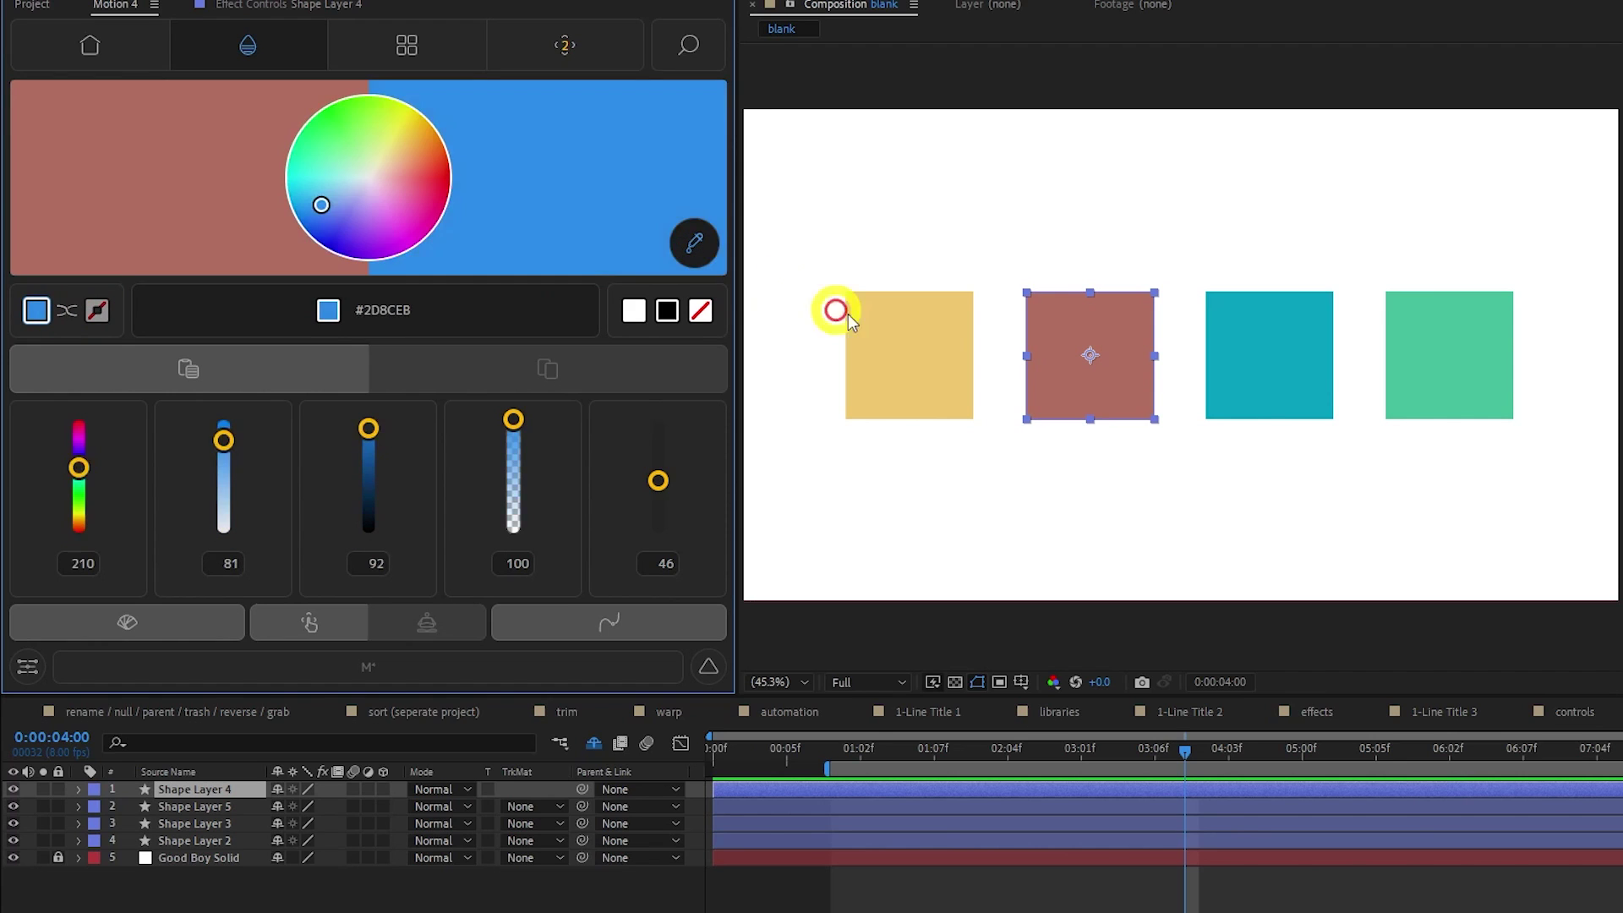
pyautogui.click(898, 344)
pyautogui.click(636, 311)
pyautogui.click(667, 312)
pyautogui.click(699, 312)
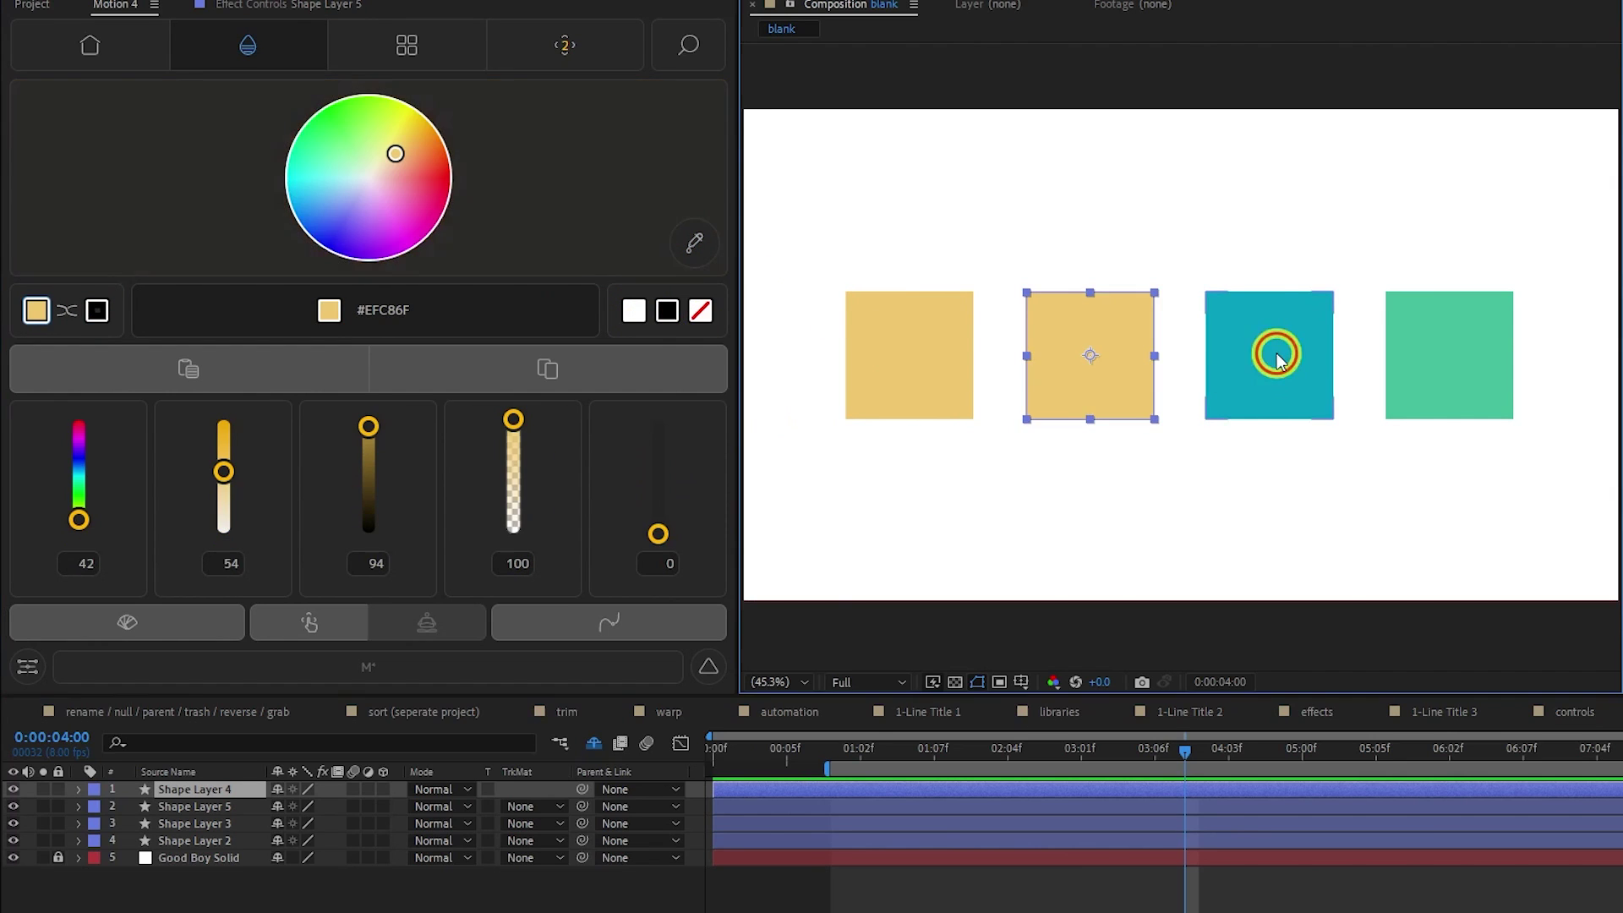
# - Copy the teal square's fill and stroke and paste them onto the second square, leaving the shapes deselected
pyautogui.click(1275, 355)
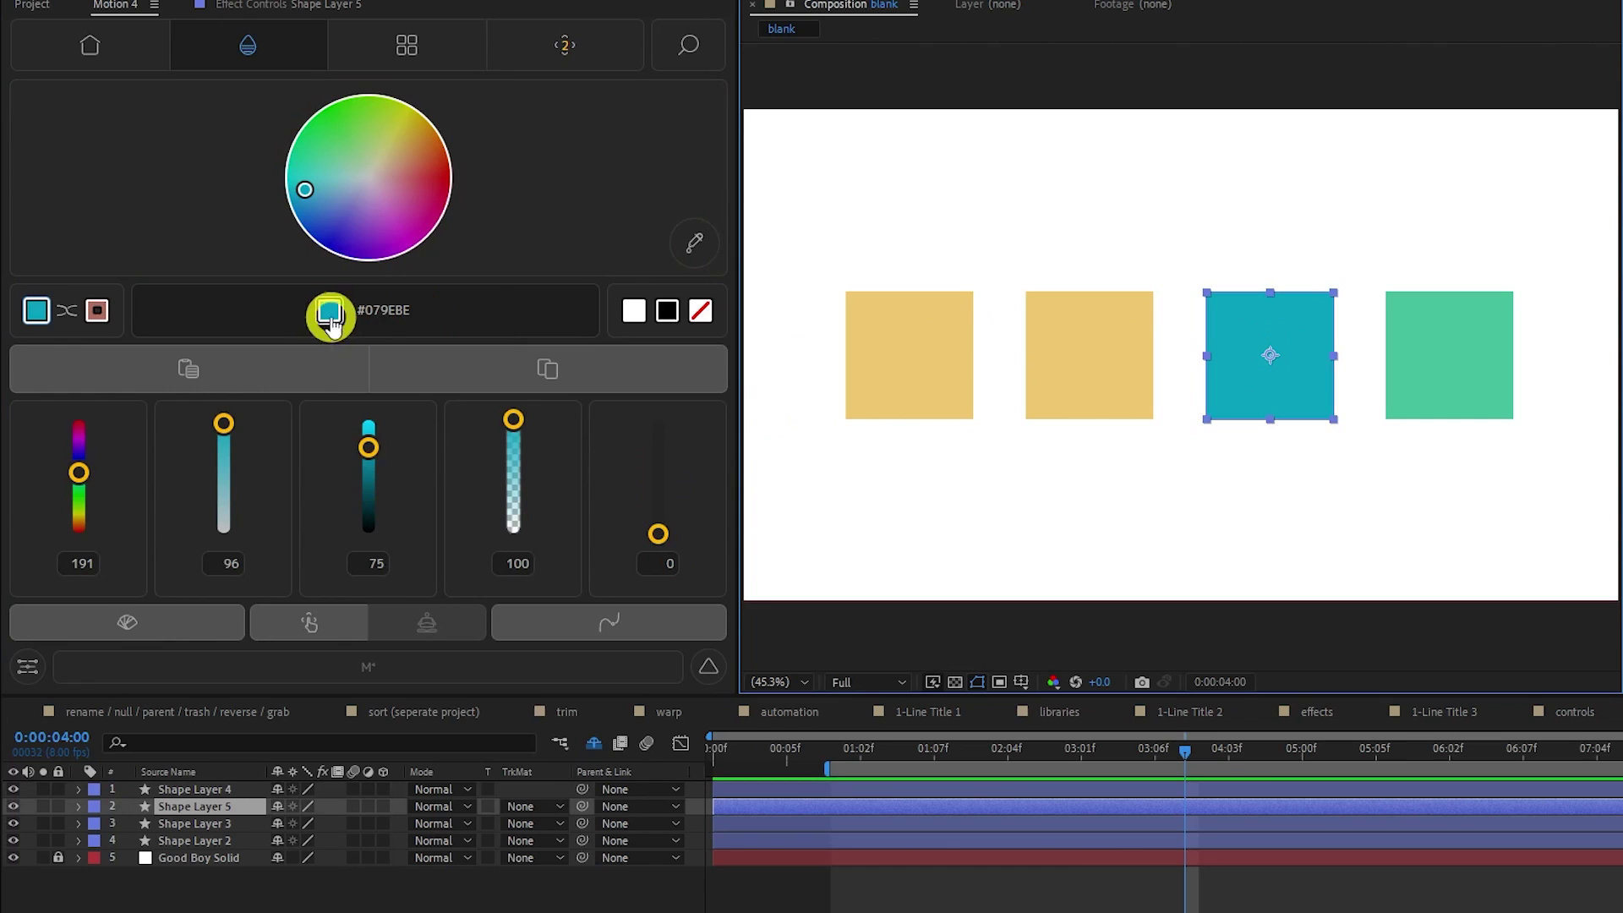
pyautogui.click(217, 373)
pyautogui.click(1022, 352)
pyautogui.click(502, 372)
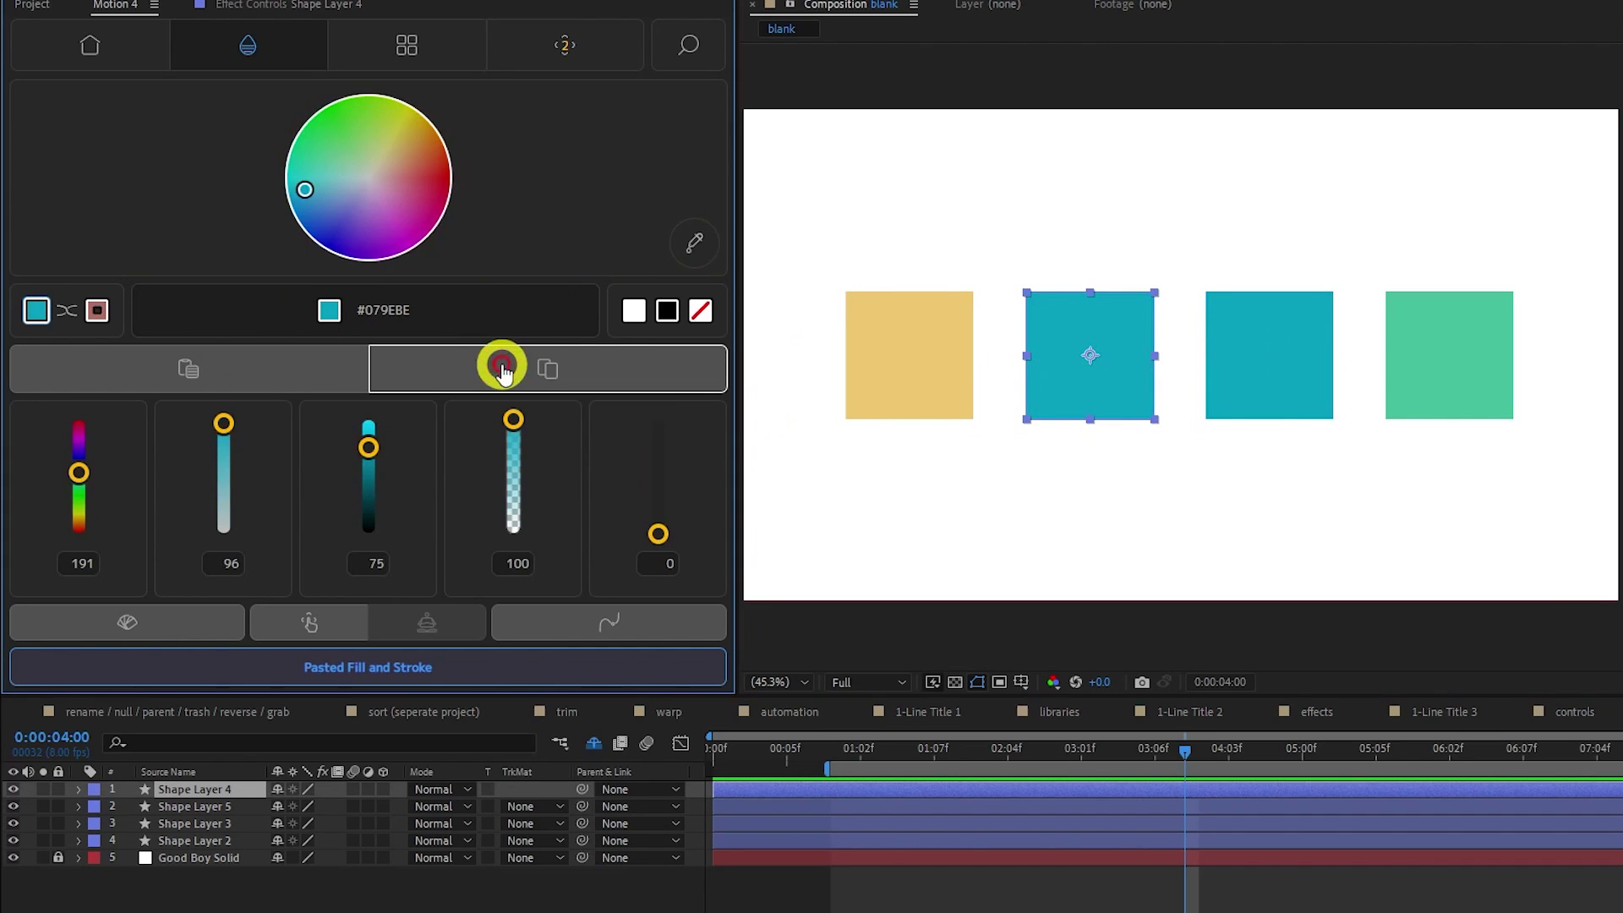
pyautogui.click(1055, 228)
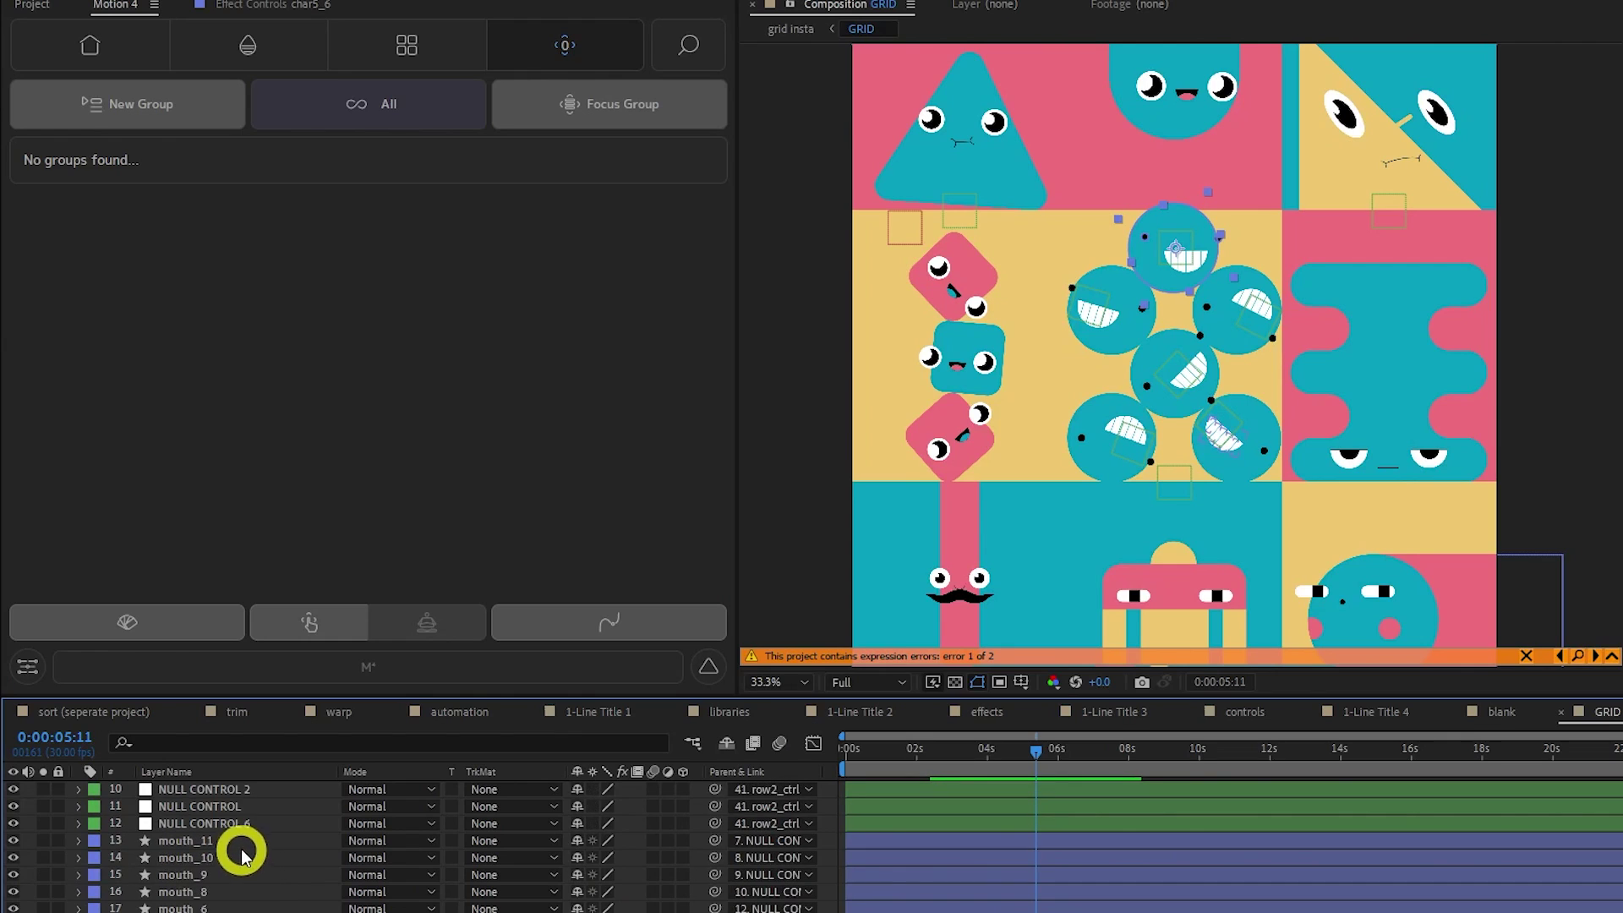
# - Group the selected blue ball character layers under the name Blue ball guys
pyautogui.keyDown('shift'); pyautogui.click(241, 850); pyautogui.keyUp('shift')
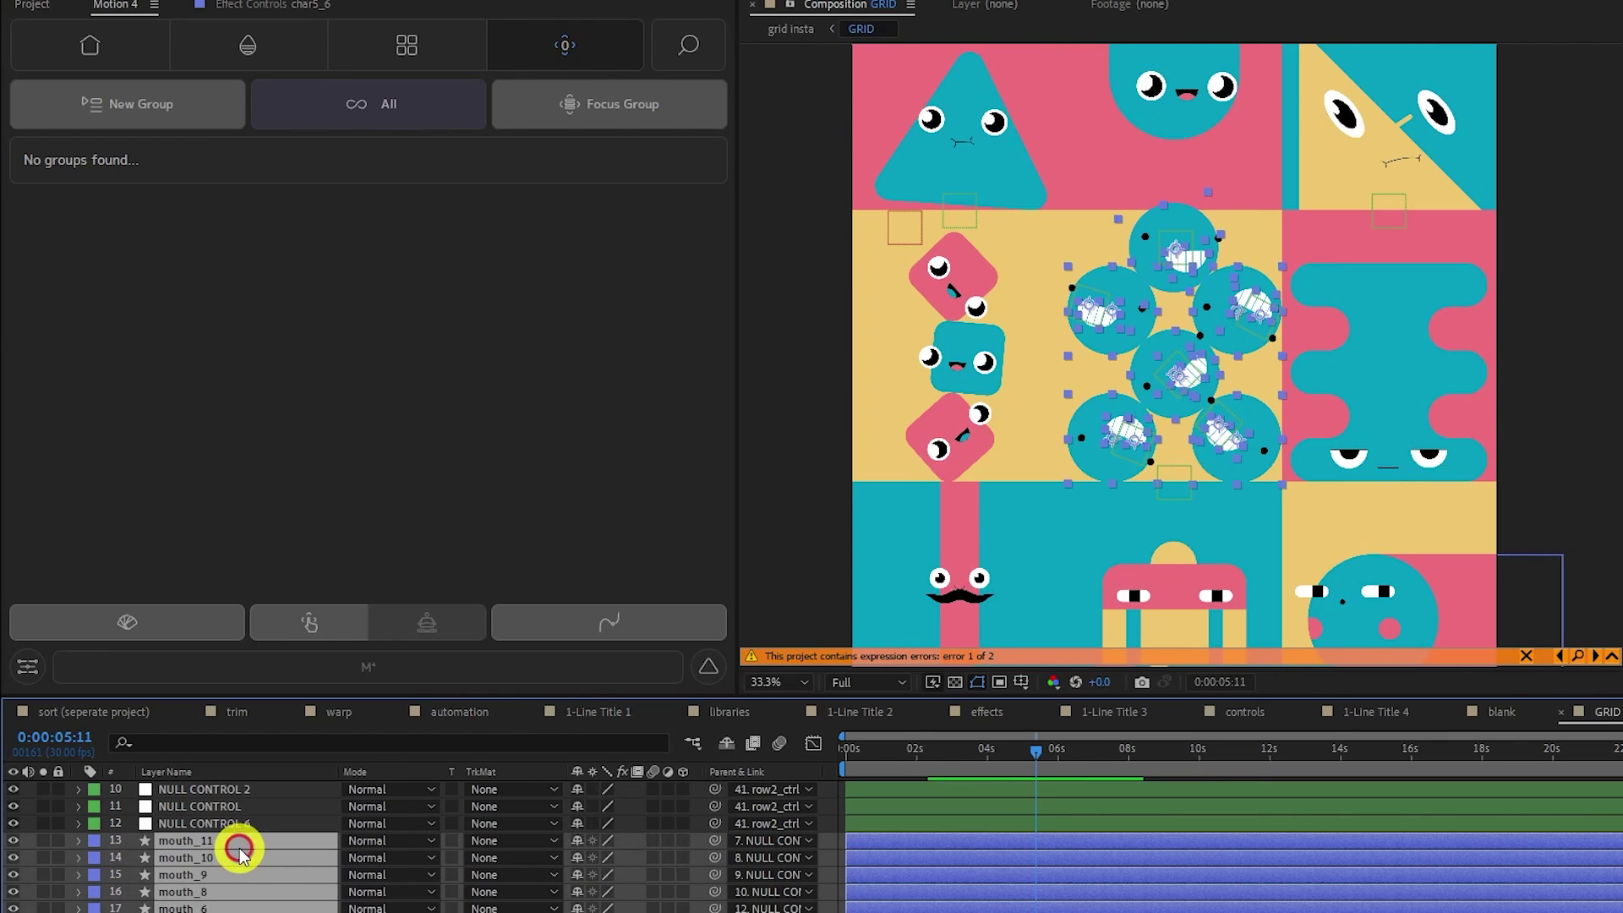
pyautogui.click(184, 116)
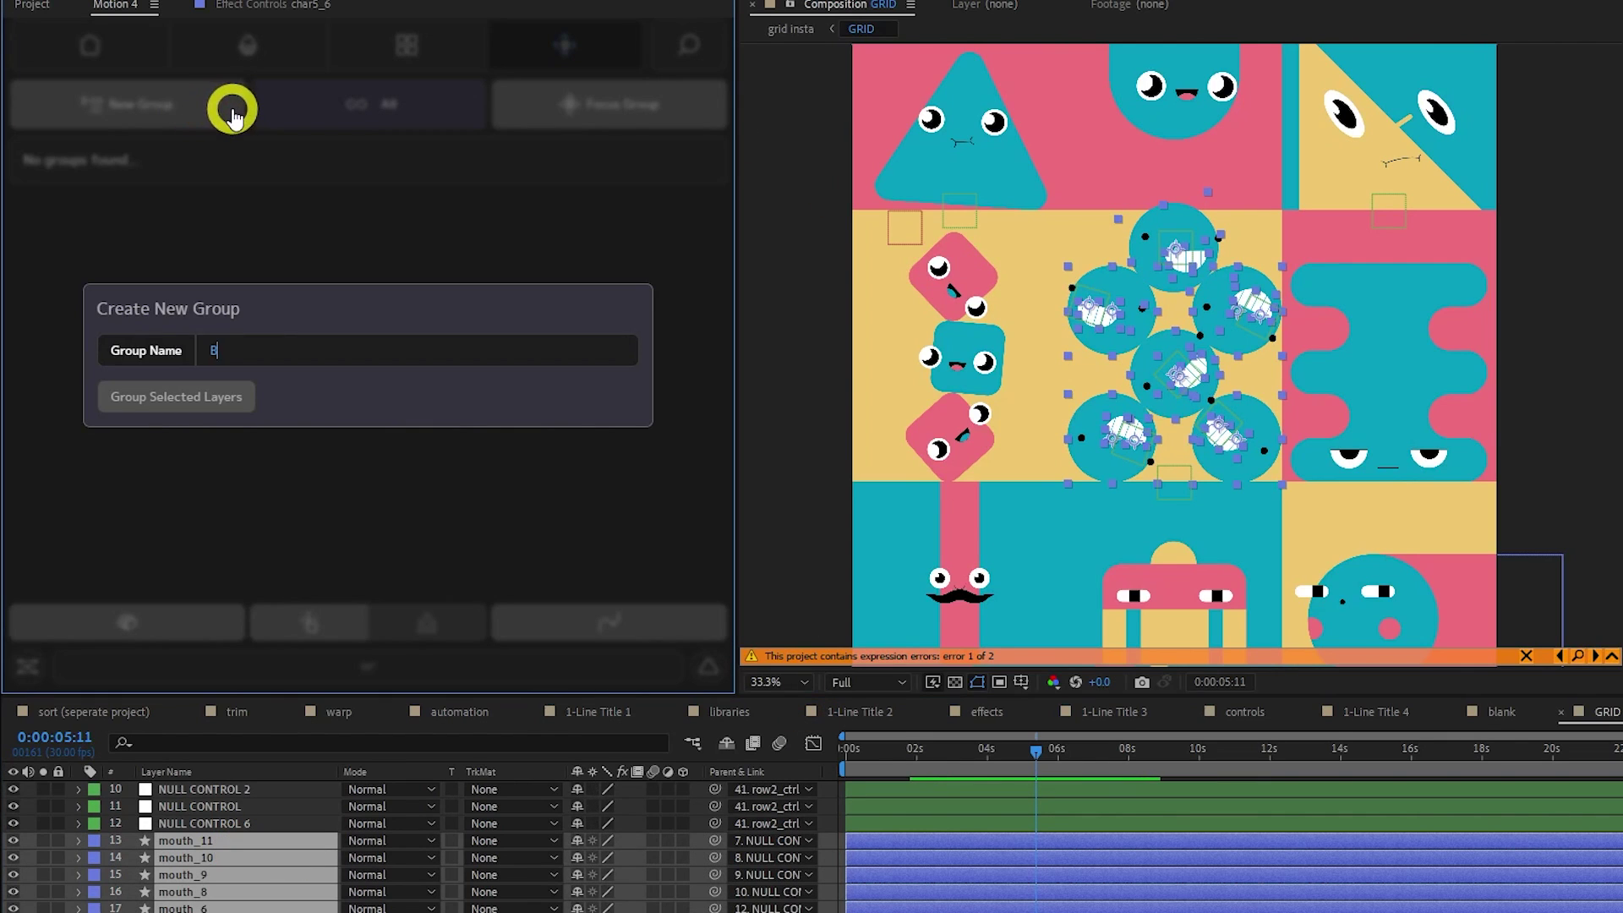
pyautogui.press('Return')
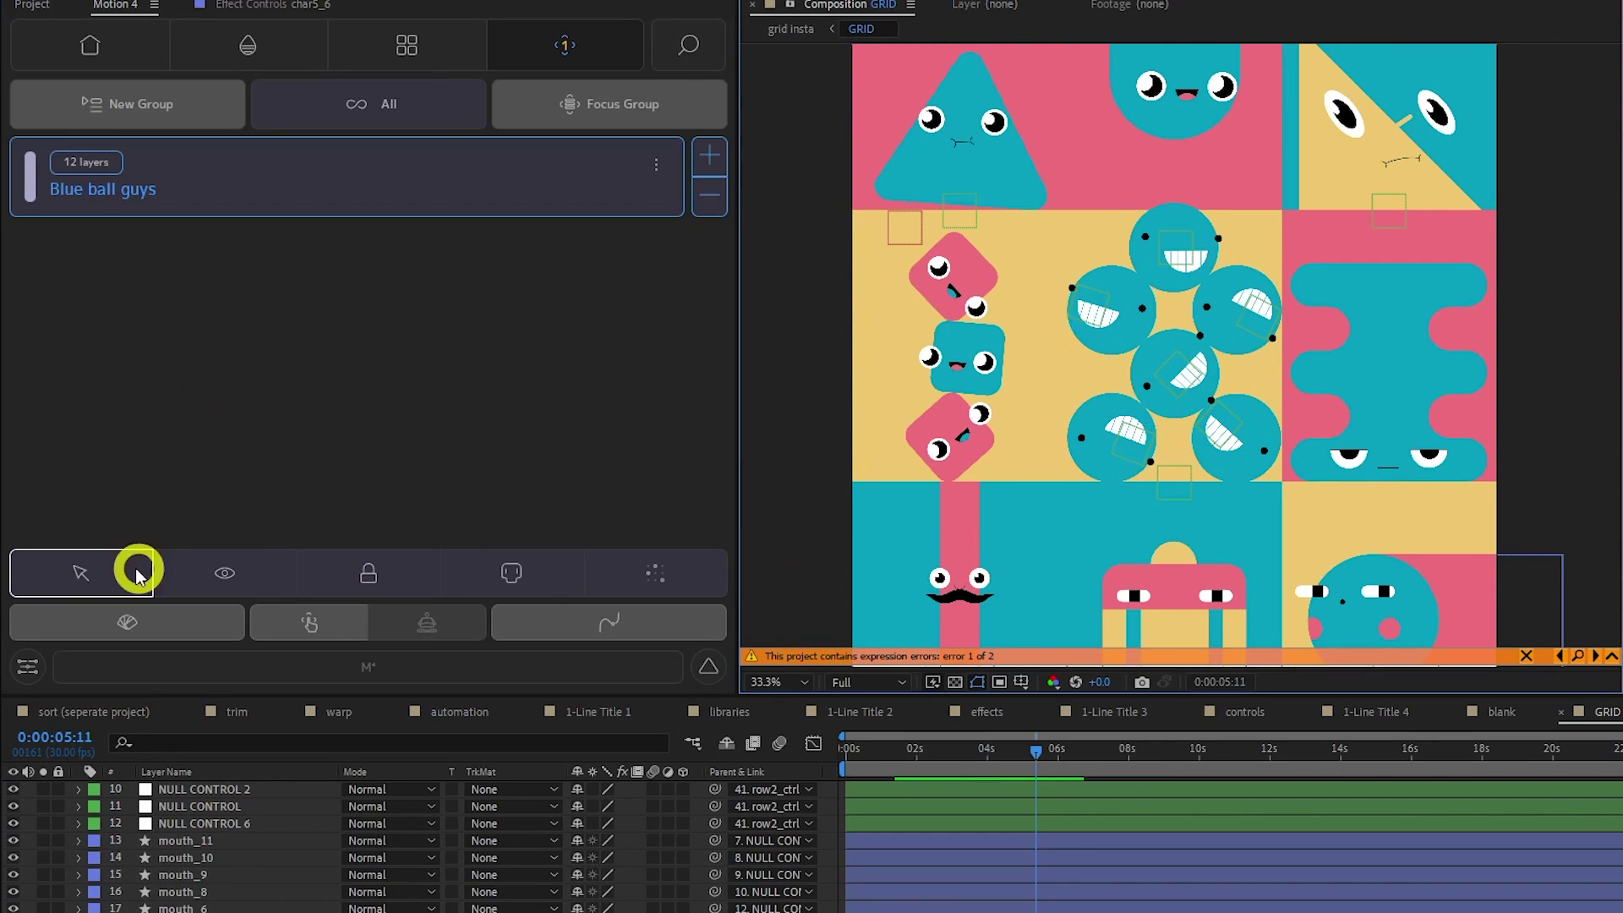
# - Select the layers of the Blue ball guys group and try the group's visibility, lock and shy controls
pyautogui.click(110, 570)
pyautogui.click(218, 575)
pyautogui.click(218, 575)
pyautogui.click(394, 581)
pyautogui.click(549, 574)
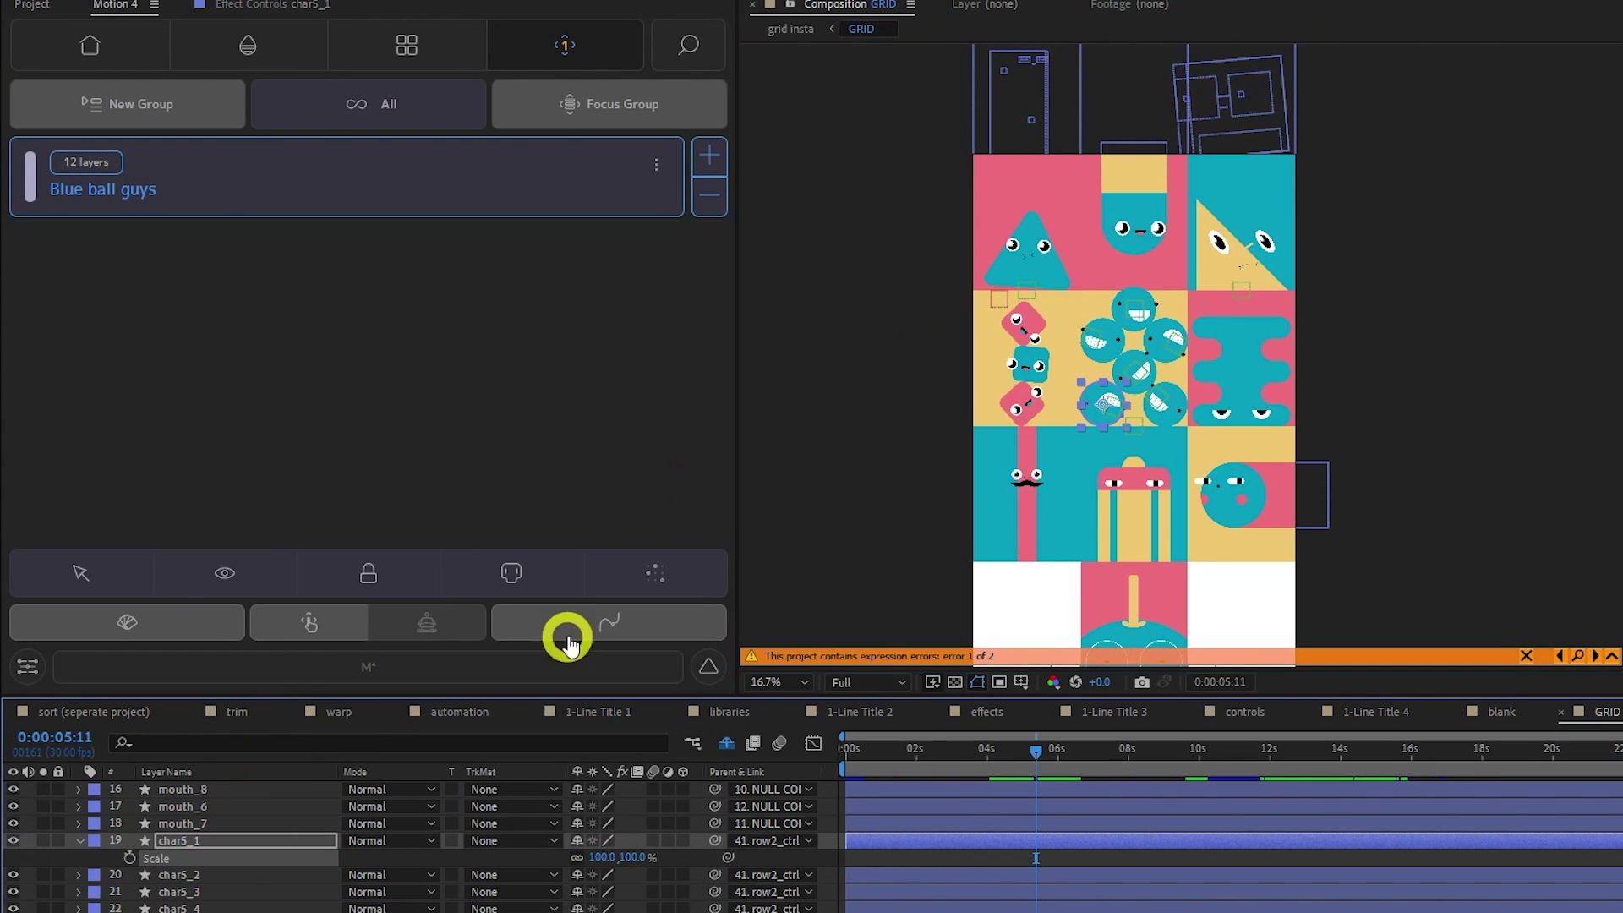
pyautogui.click(591, 630)
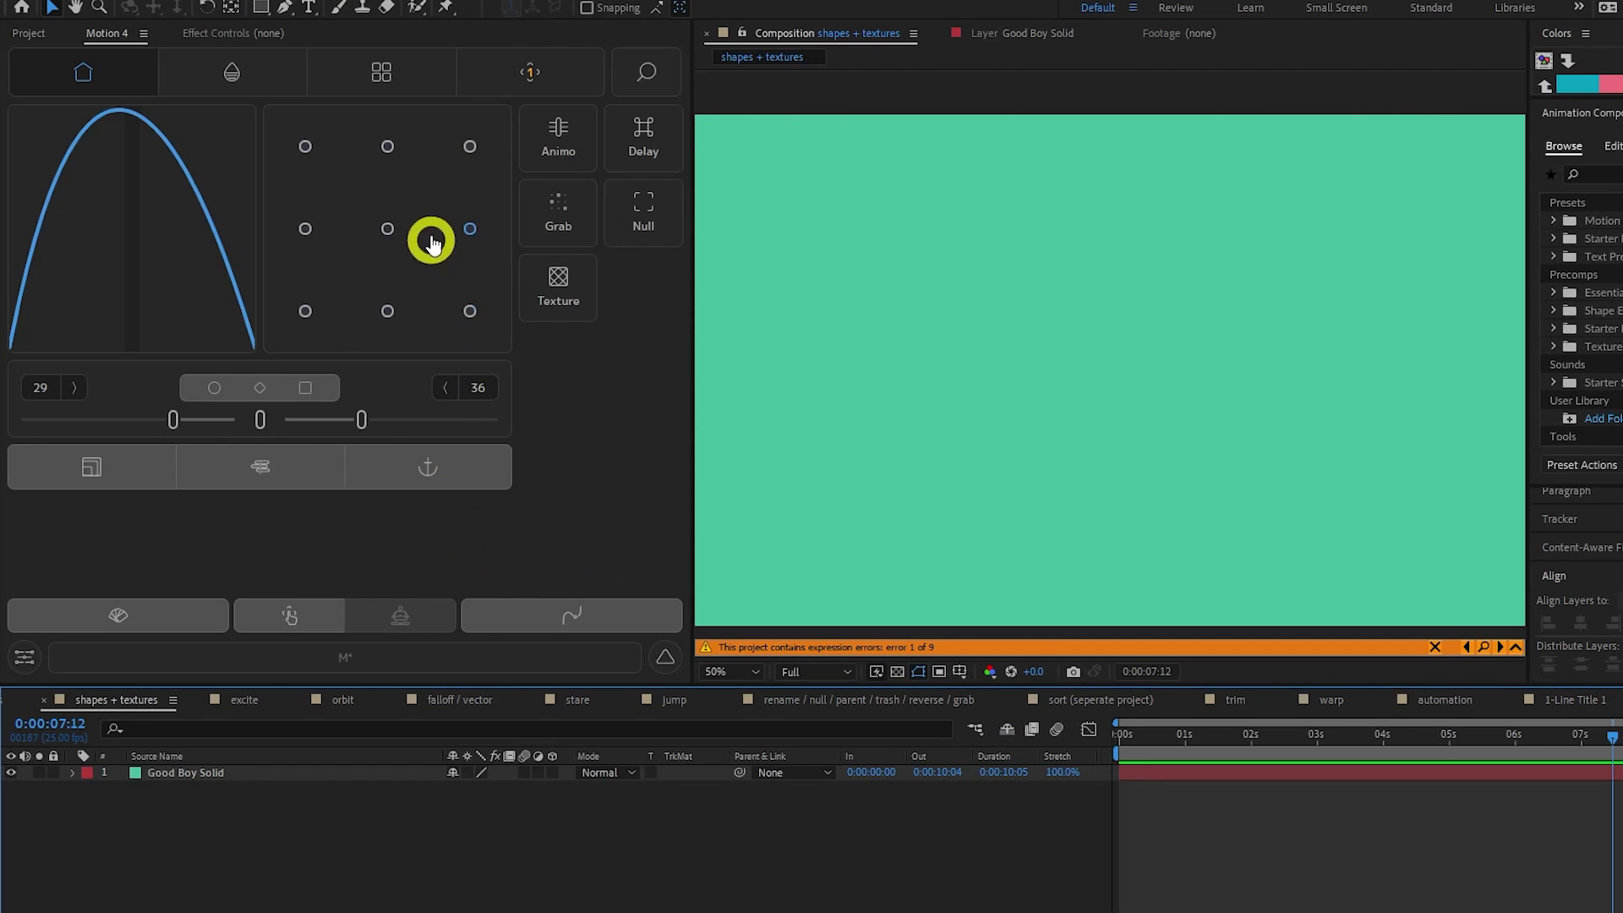
# - Browse the tool categories and add a nonagon to the shapes + textures composition with the Shapes tool
pyautogui.click(420, 72)
pyautogui.click(235, 162)
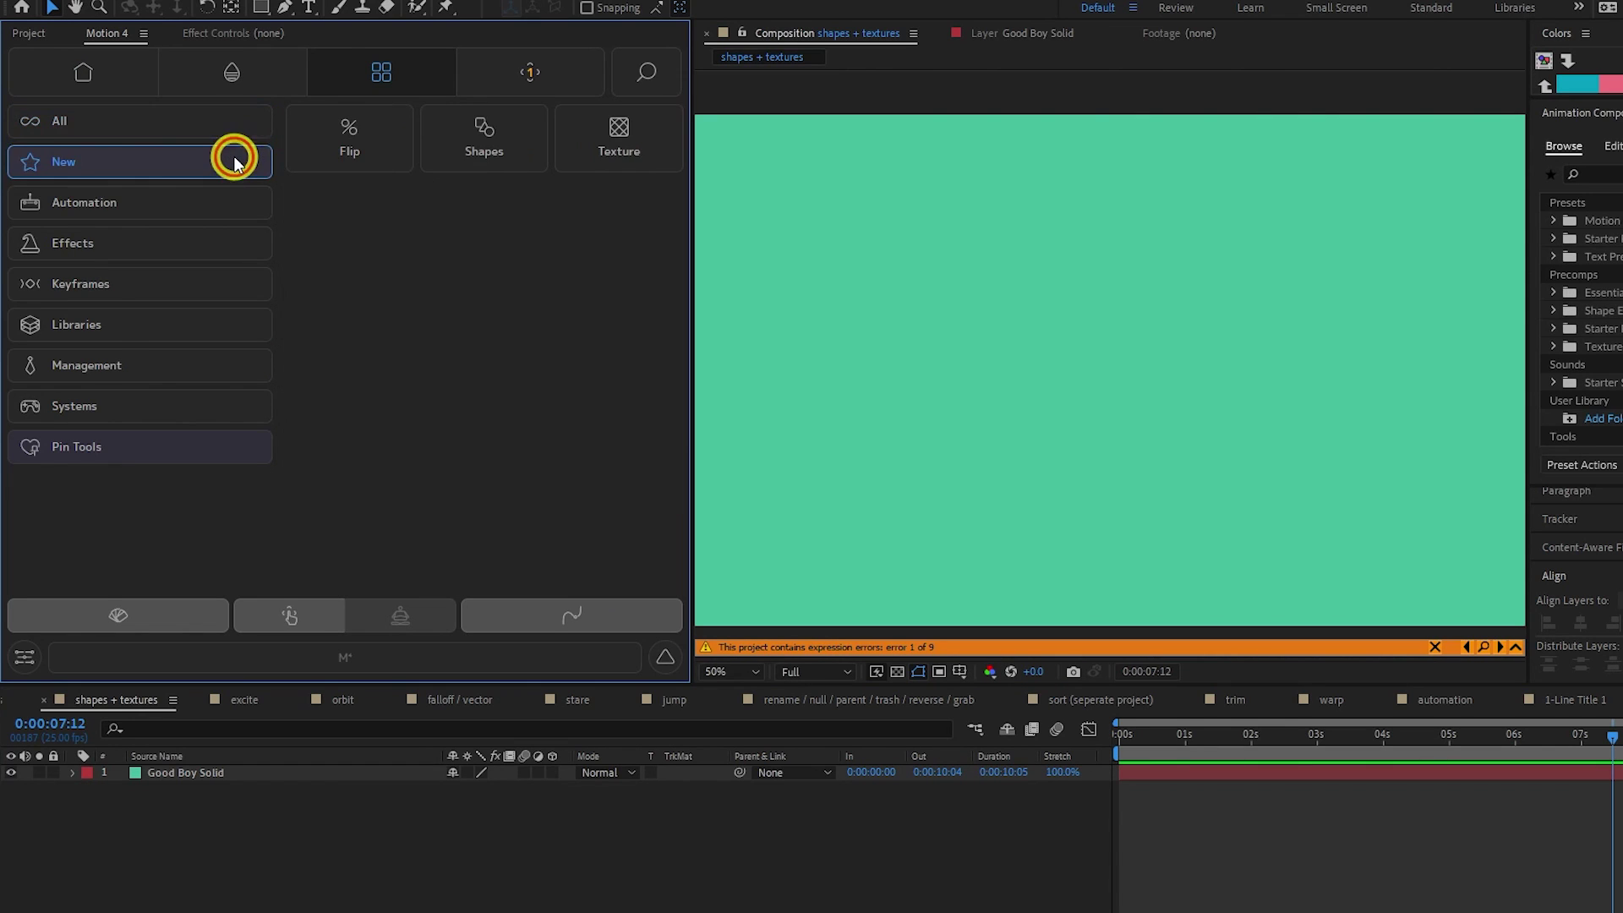
pyautogui.click(228, 203)
pyautogui.click(222, 243)
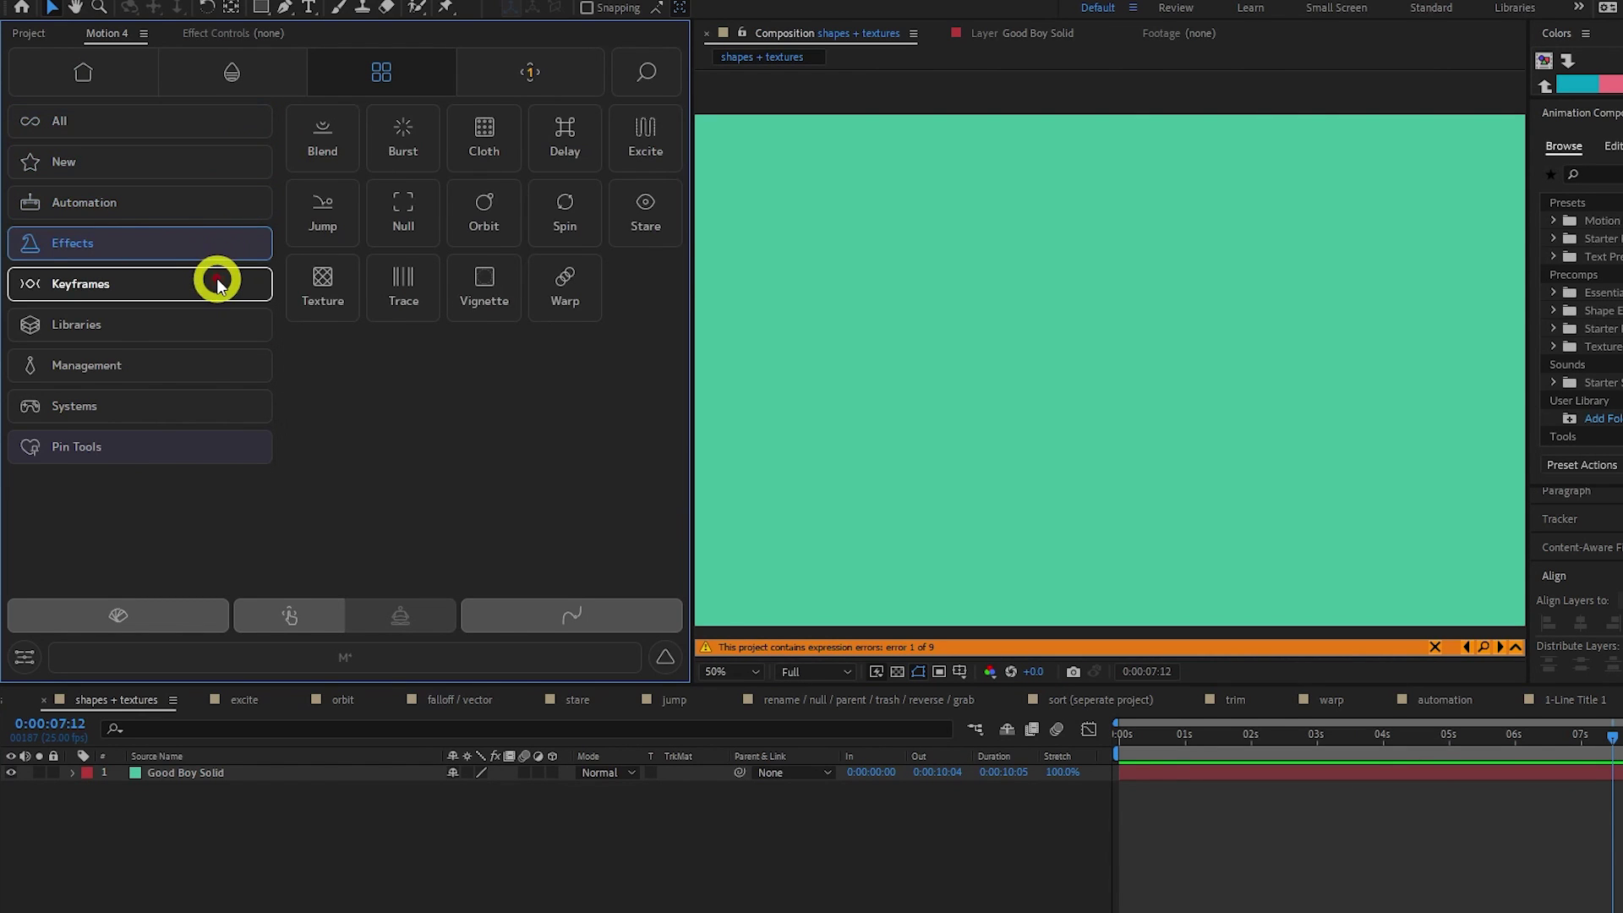
pyautogui.click(170, 120)
pyautogui.moveTo(682, 273); pyautogui.dragTo(688, 358)
pyautogui.click(363, 415)
pyautogui.click(363, 415)
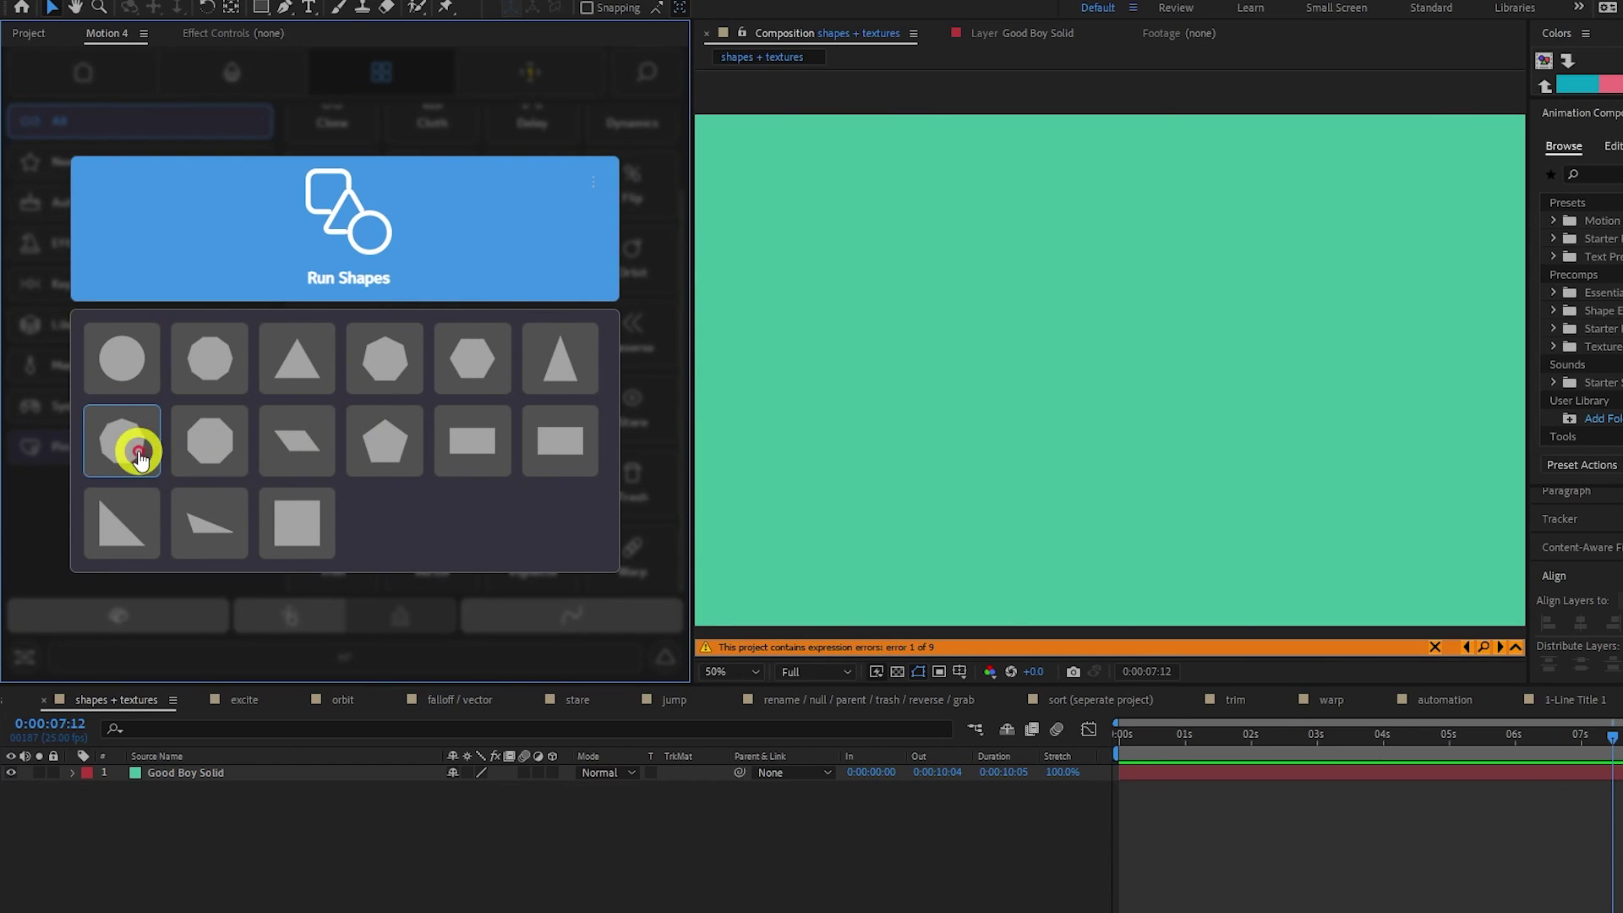
pyautogui.click(401, 196)
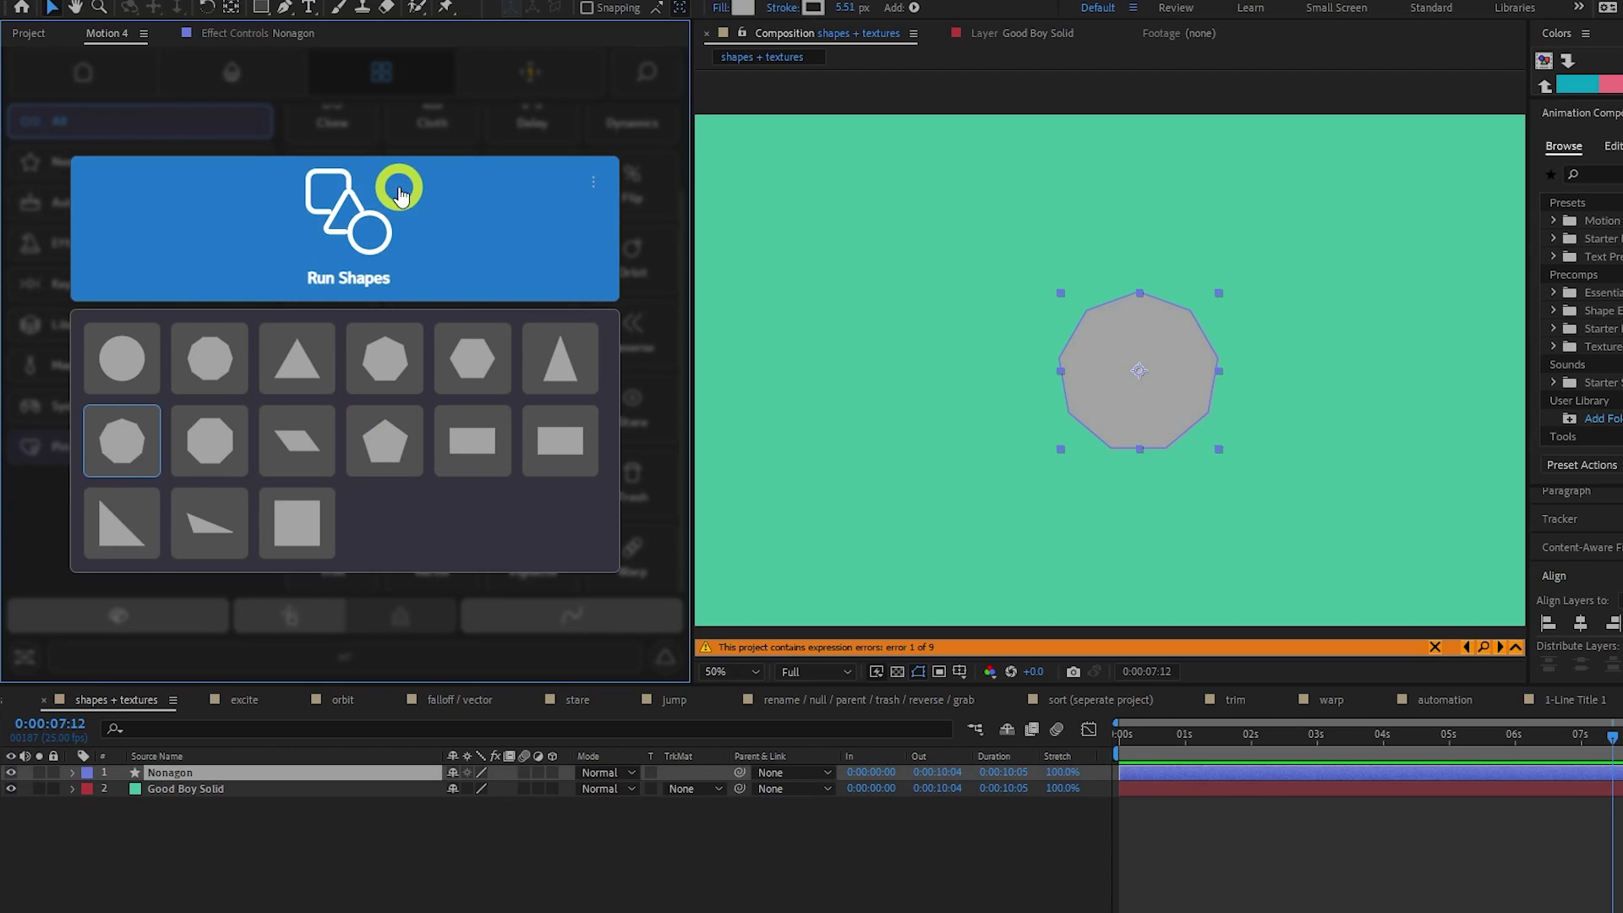
pyautogui.click(656, 300)
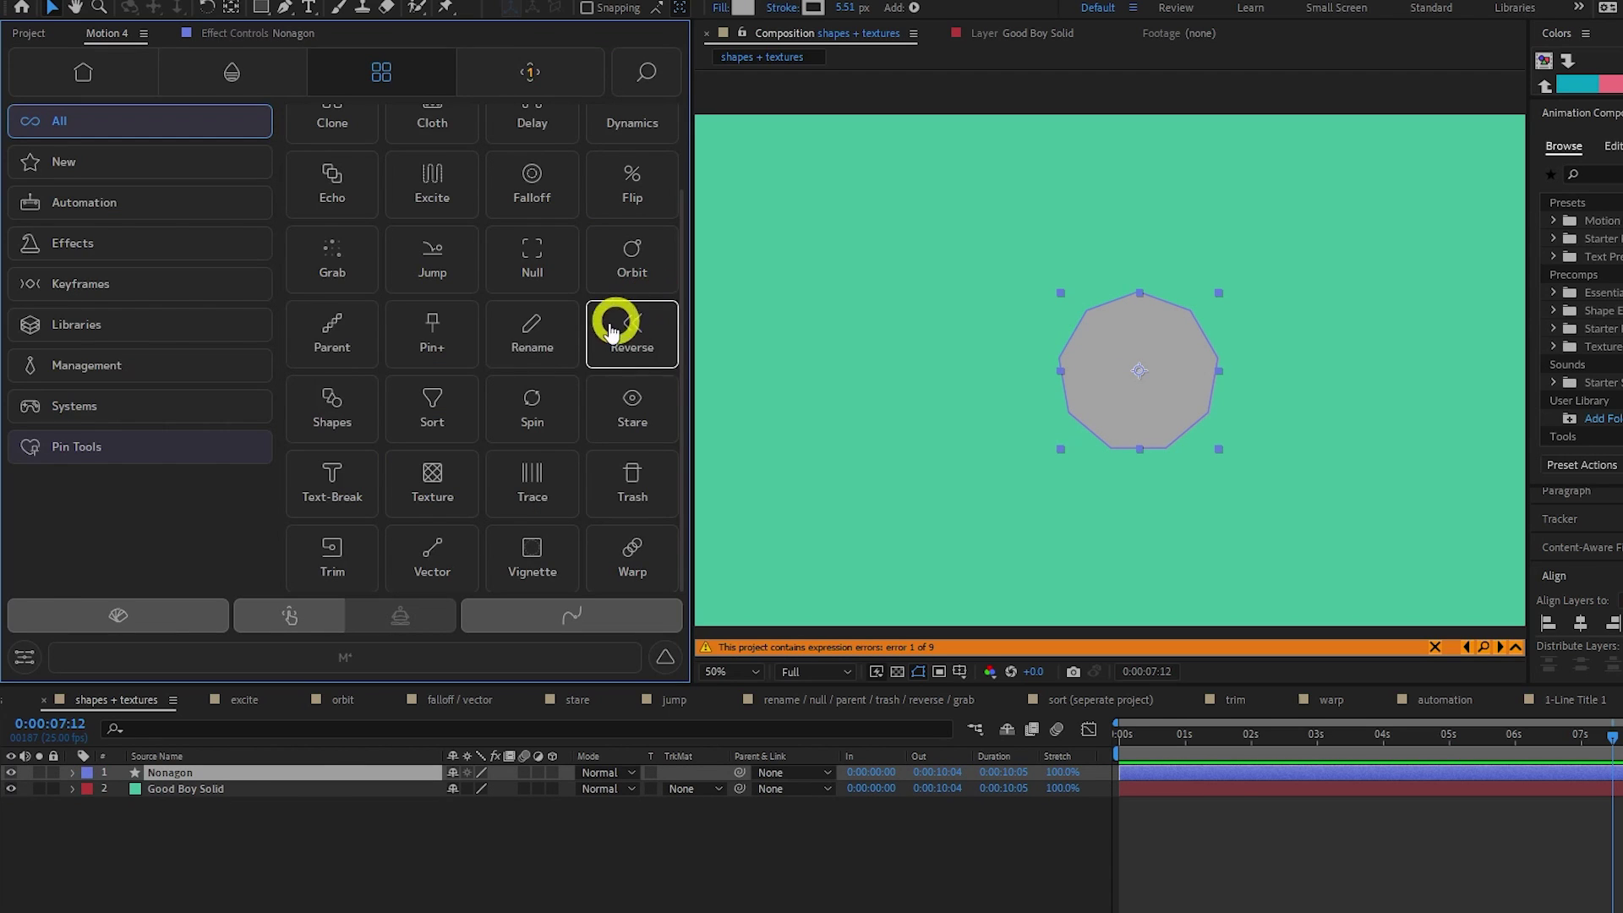
# - Apply the white stone texture-076.jpg to the nonagon with the Texture tool, keeping precompose enabled
pyautogui.click(453, 459)
pyautogui.scroll(-5, 587, 305)
pyautogui.scroll(-10, 587, 317)
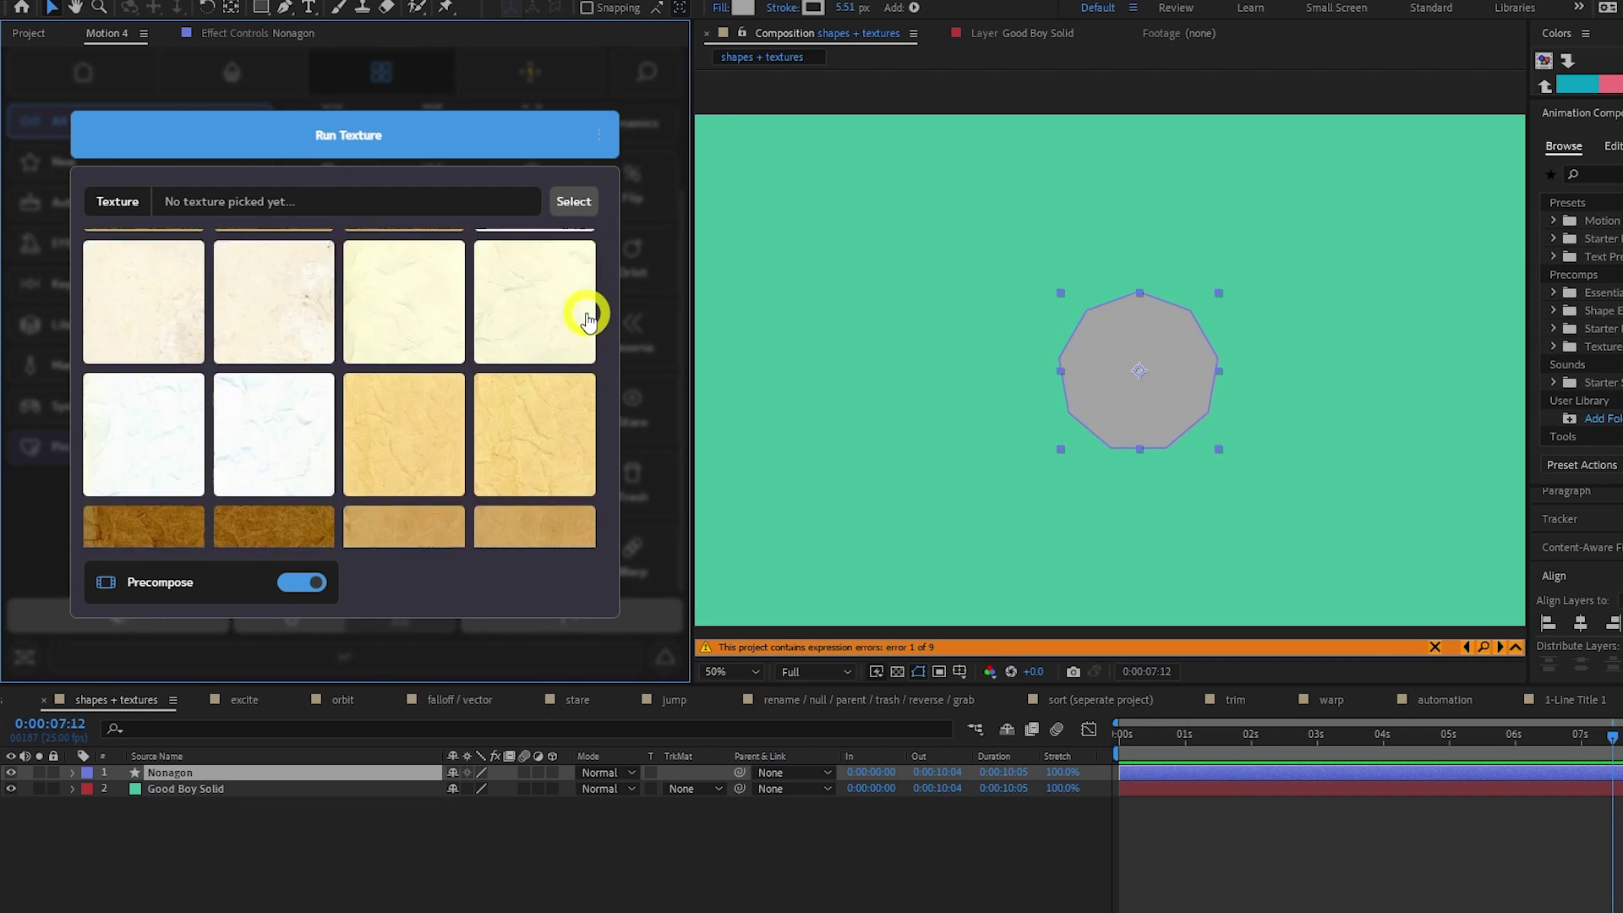
pyautogui.scroll(-10, 587, 317)
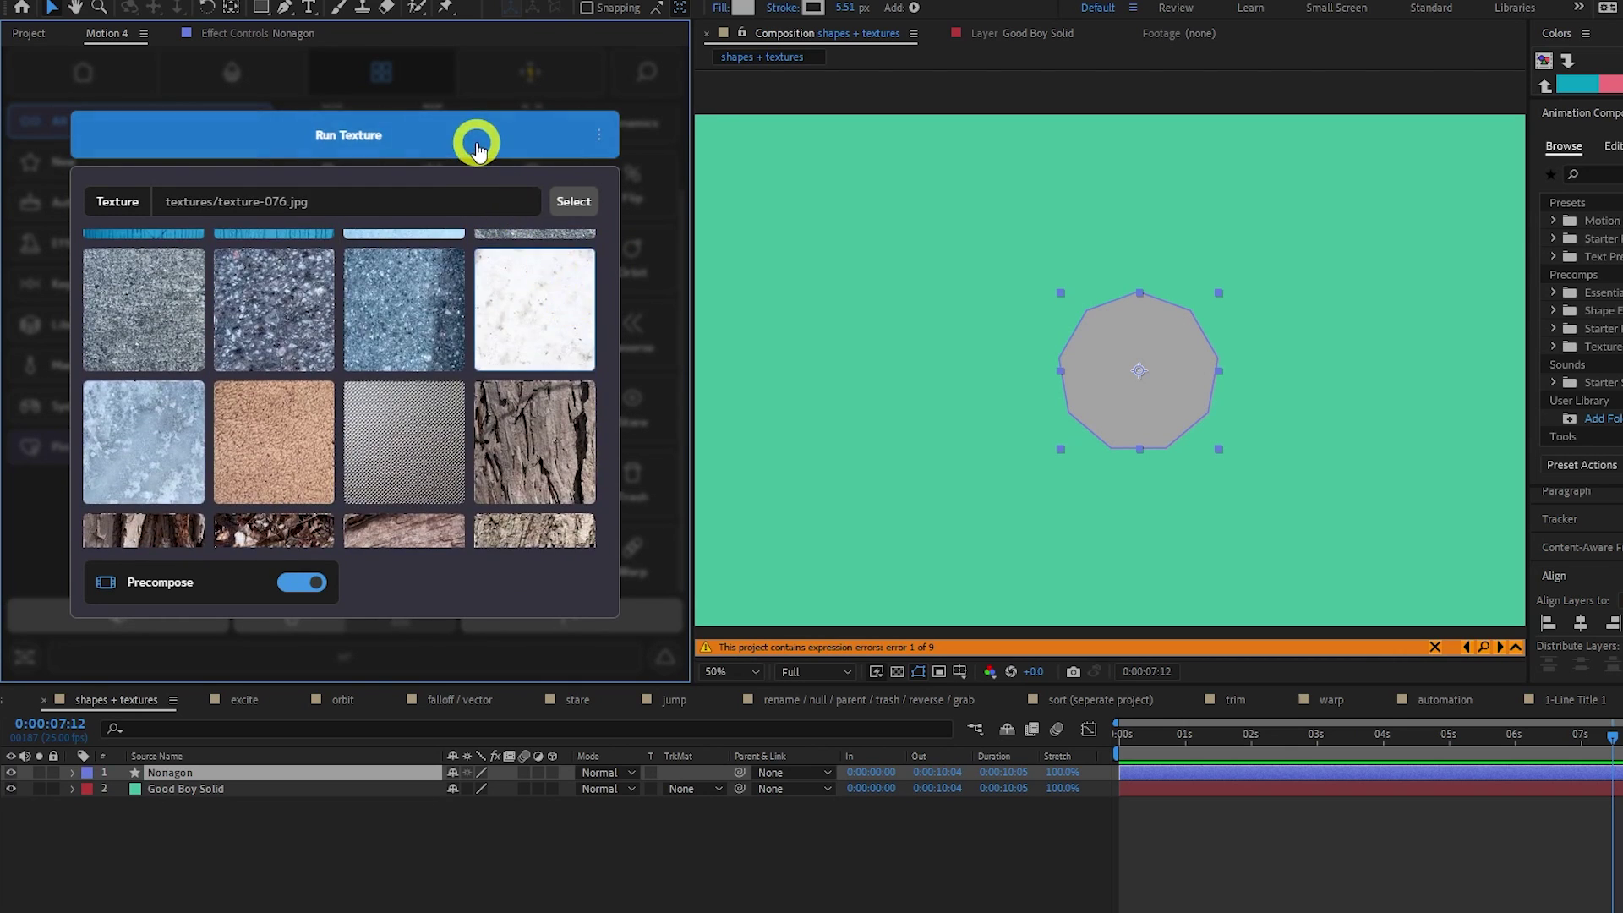
pyautogui.click(476, 145)
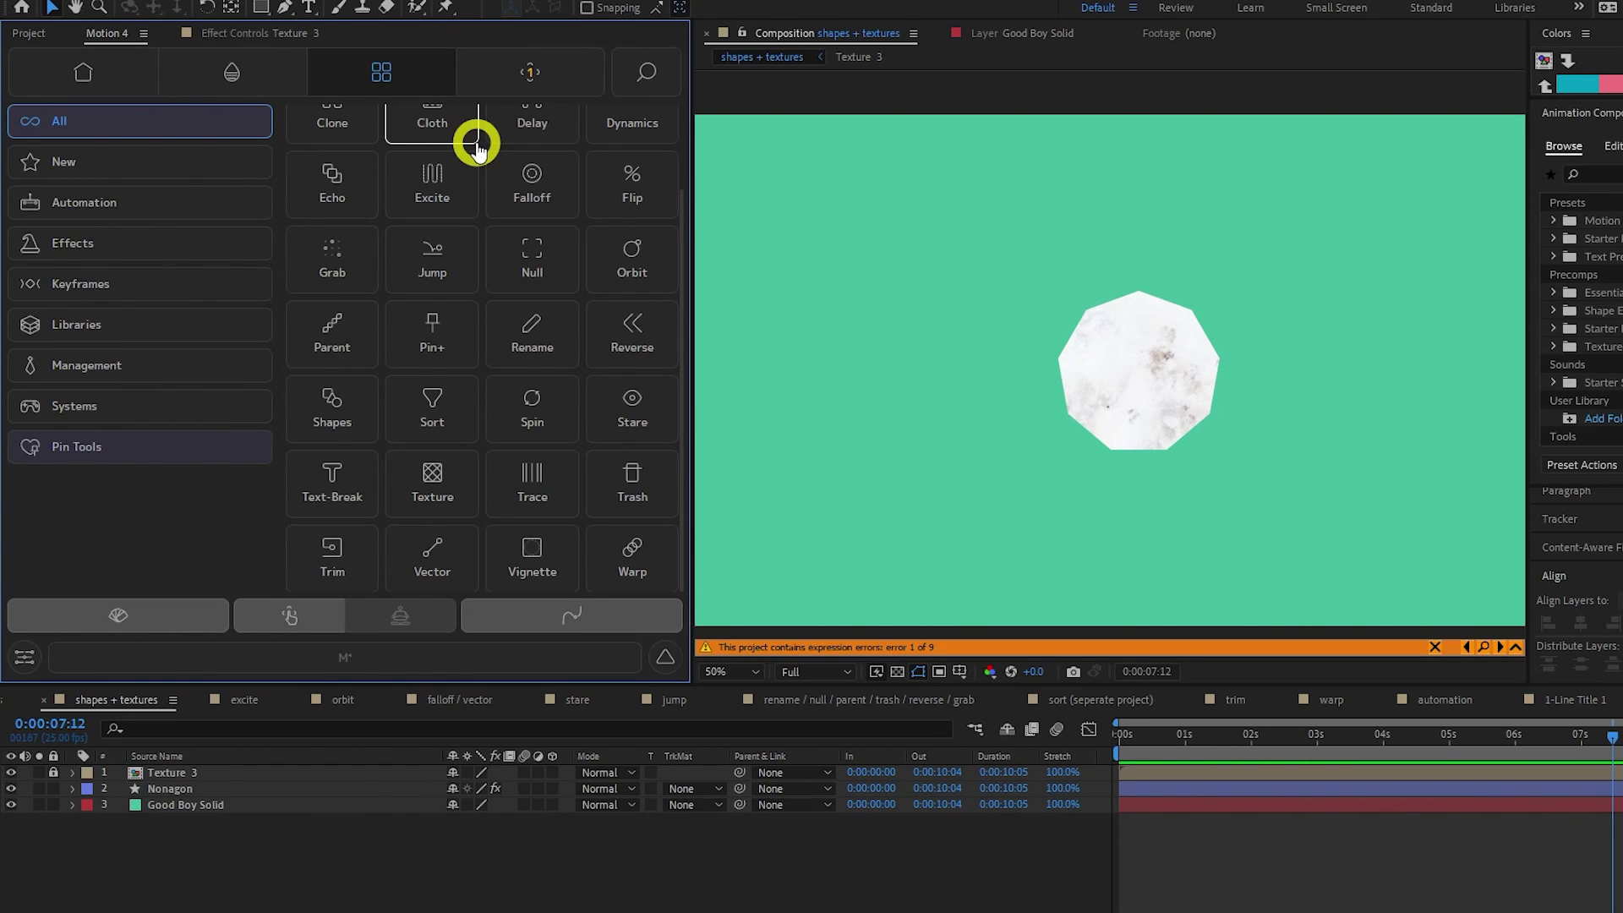
# - Try offsetting the nonagon's texture image to about 428 horizontally and scaling it to about 146, and undo both changes
pyautogui.click(157, 789)
pyautogui.click(37, 99)
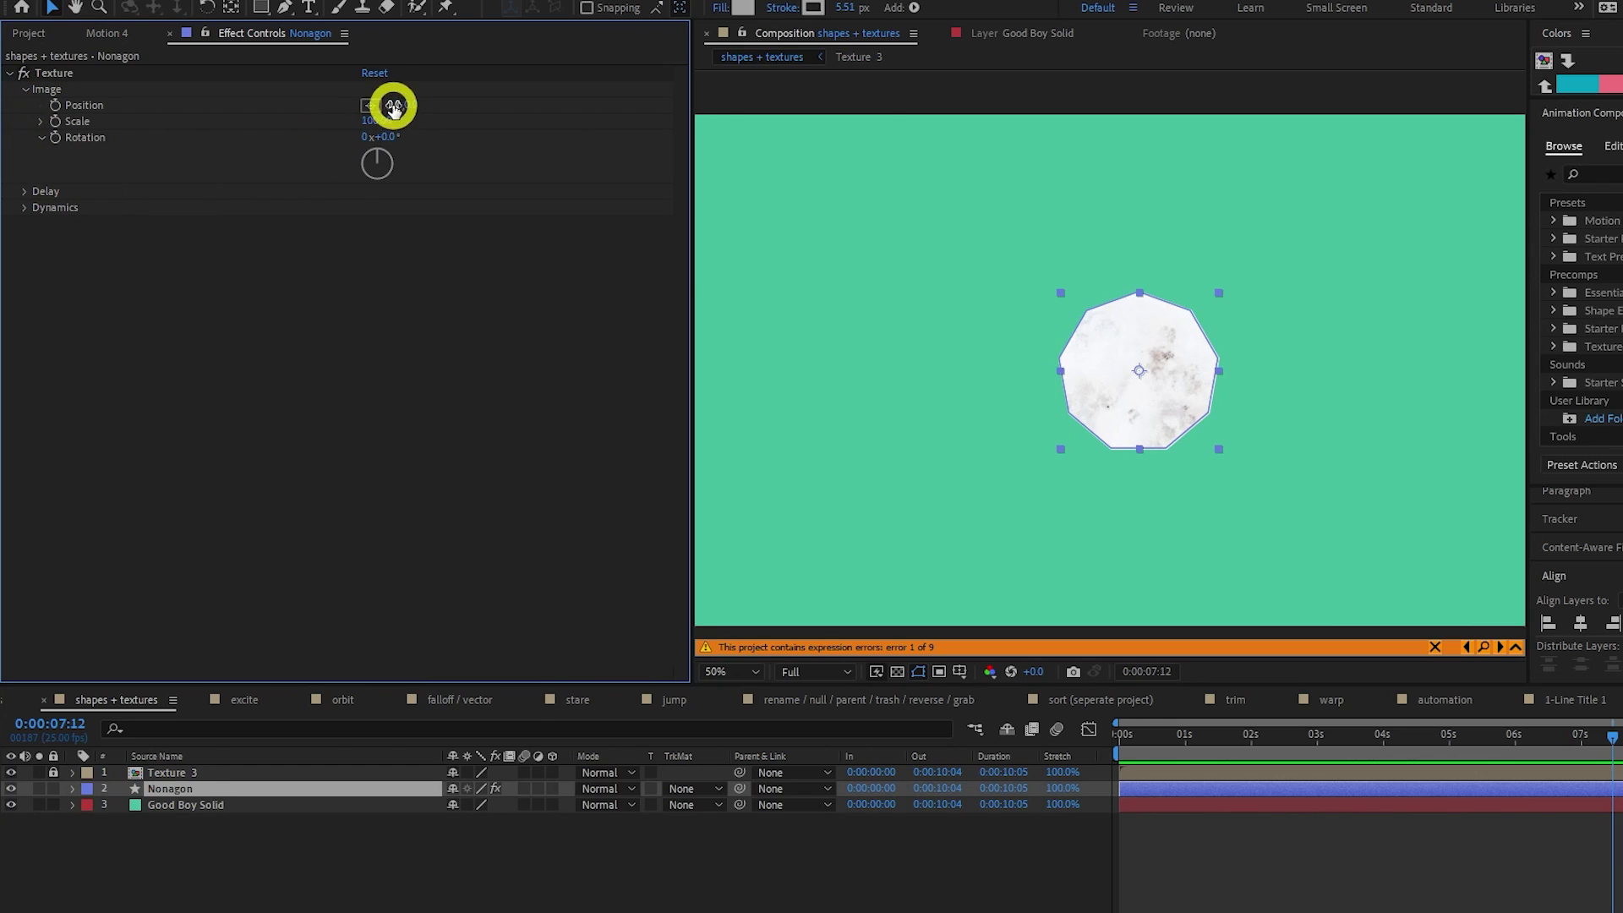
pyautogui.moveTo(394, 106); pyautogui.dragTo(179, 137)
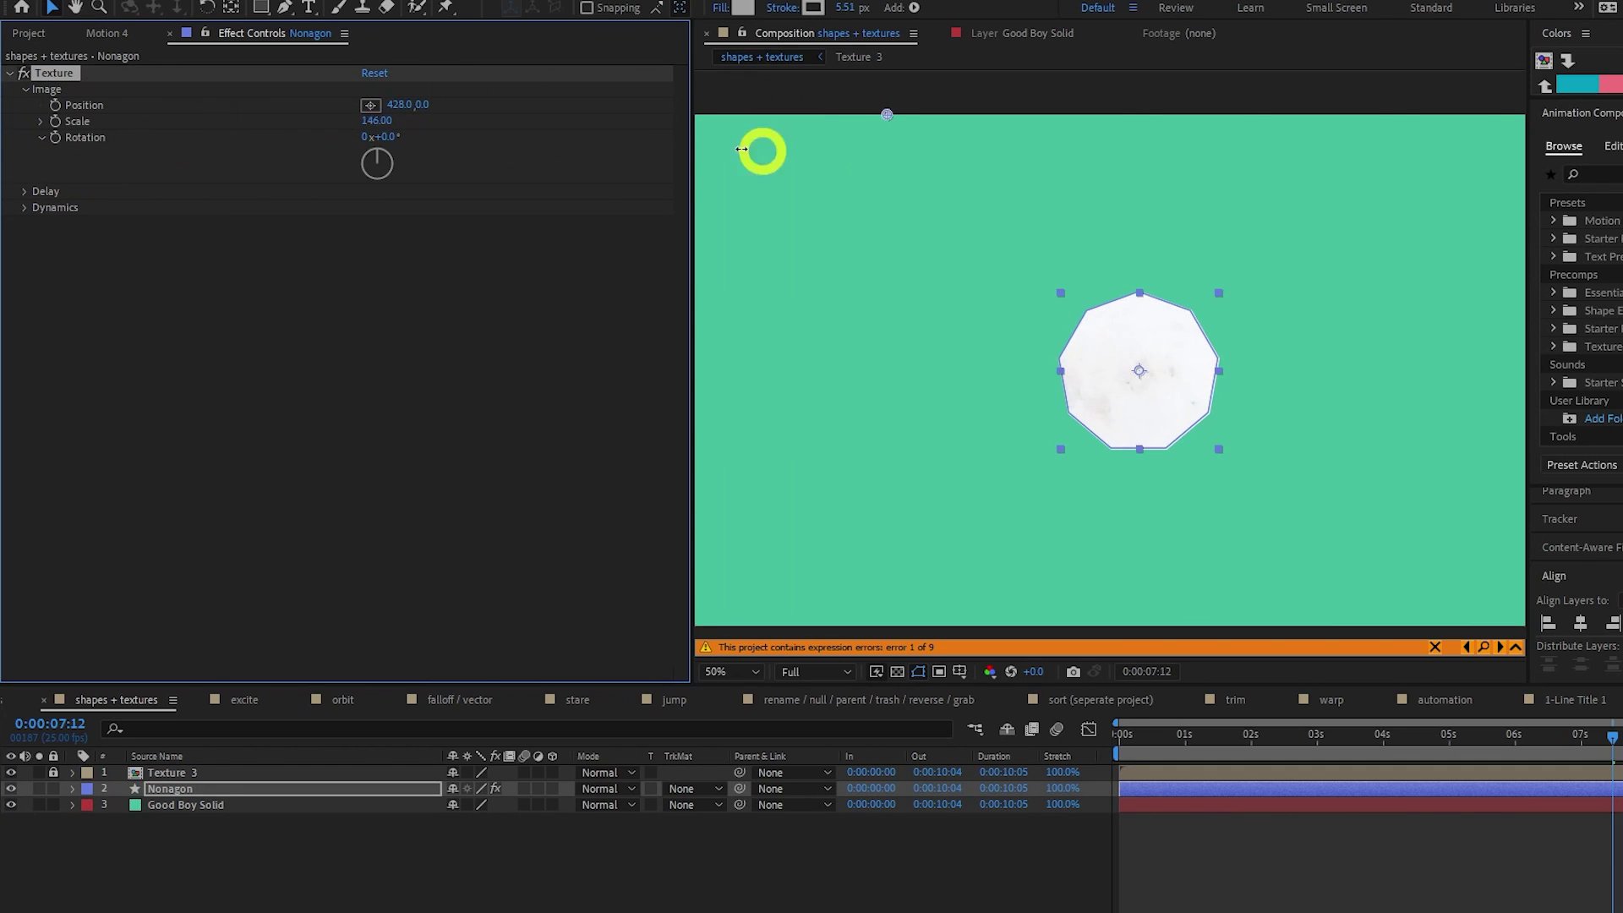
pyautogui.moveTo(308, 125); pyautogui.dragTo(432, 133)
pyautogui.hotkey('ctrl', 'z')
pyautogui.hotkey('ctrl', 'z')
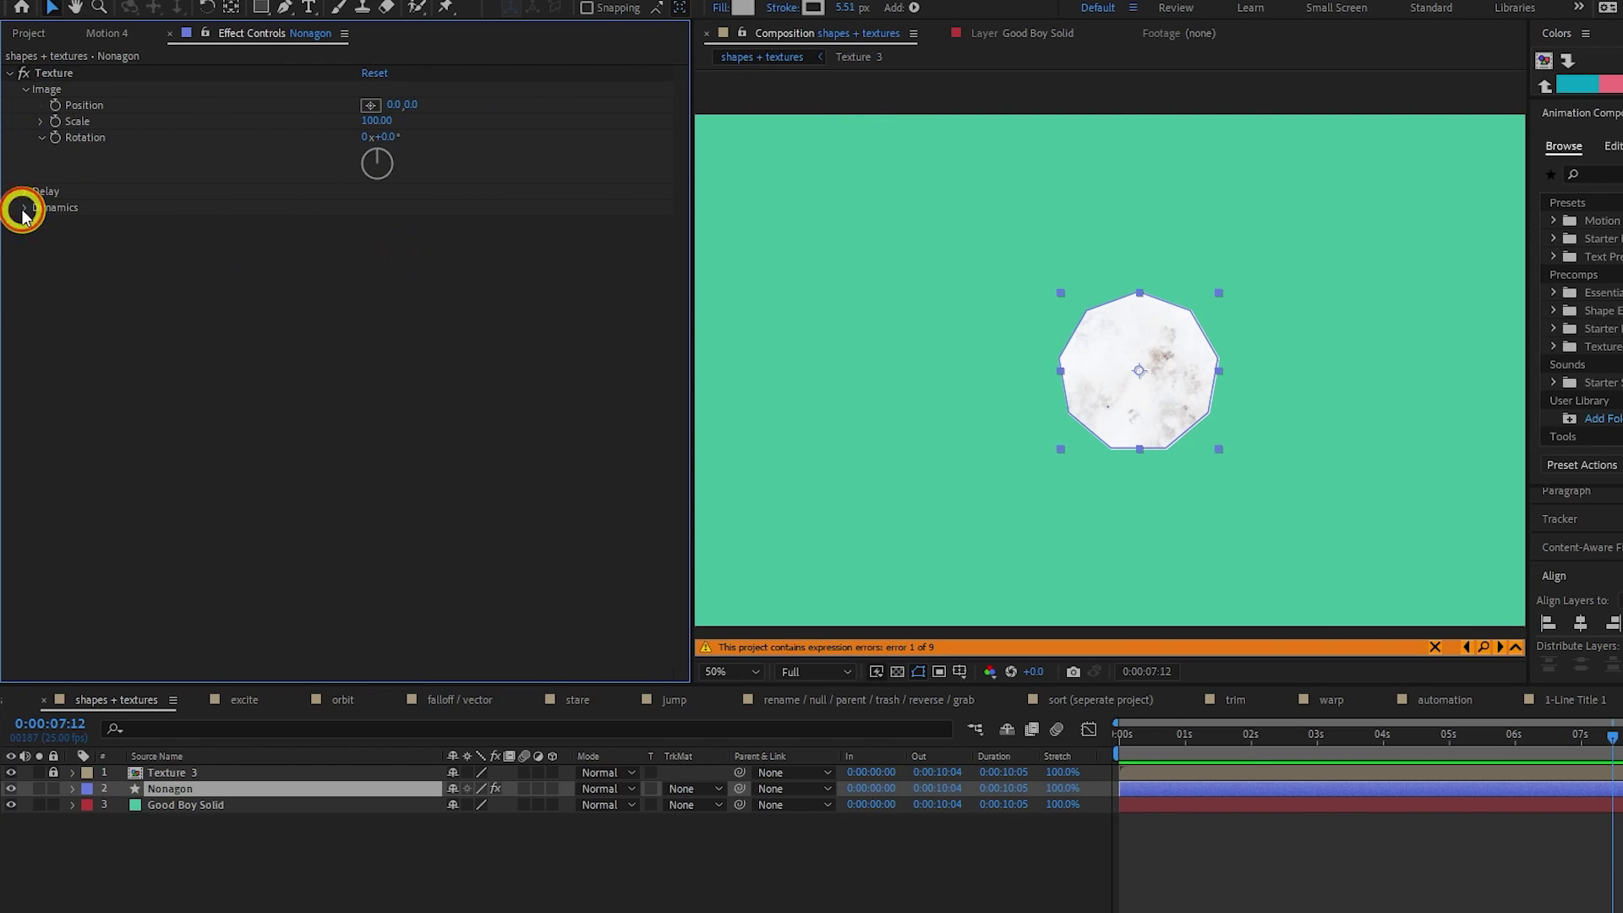
# - Enable smooth dynamics on the nonagon's texture with frequency 3.10 and amount 155, and preview the motion
pyautogui.click(366, 224)
pyautogui.press('space')
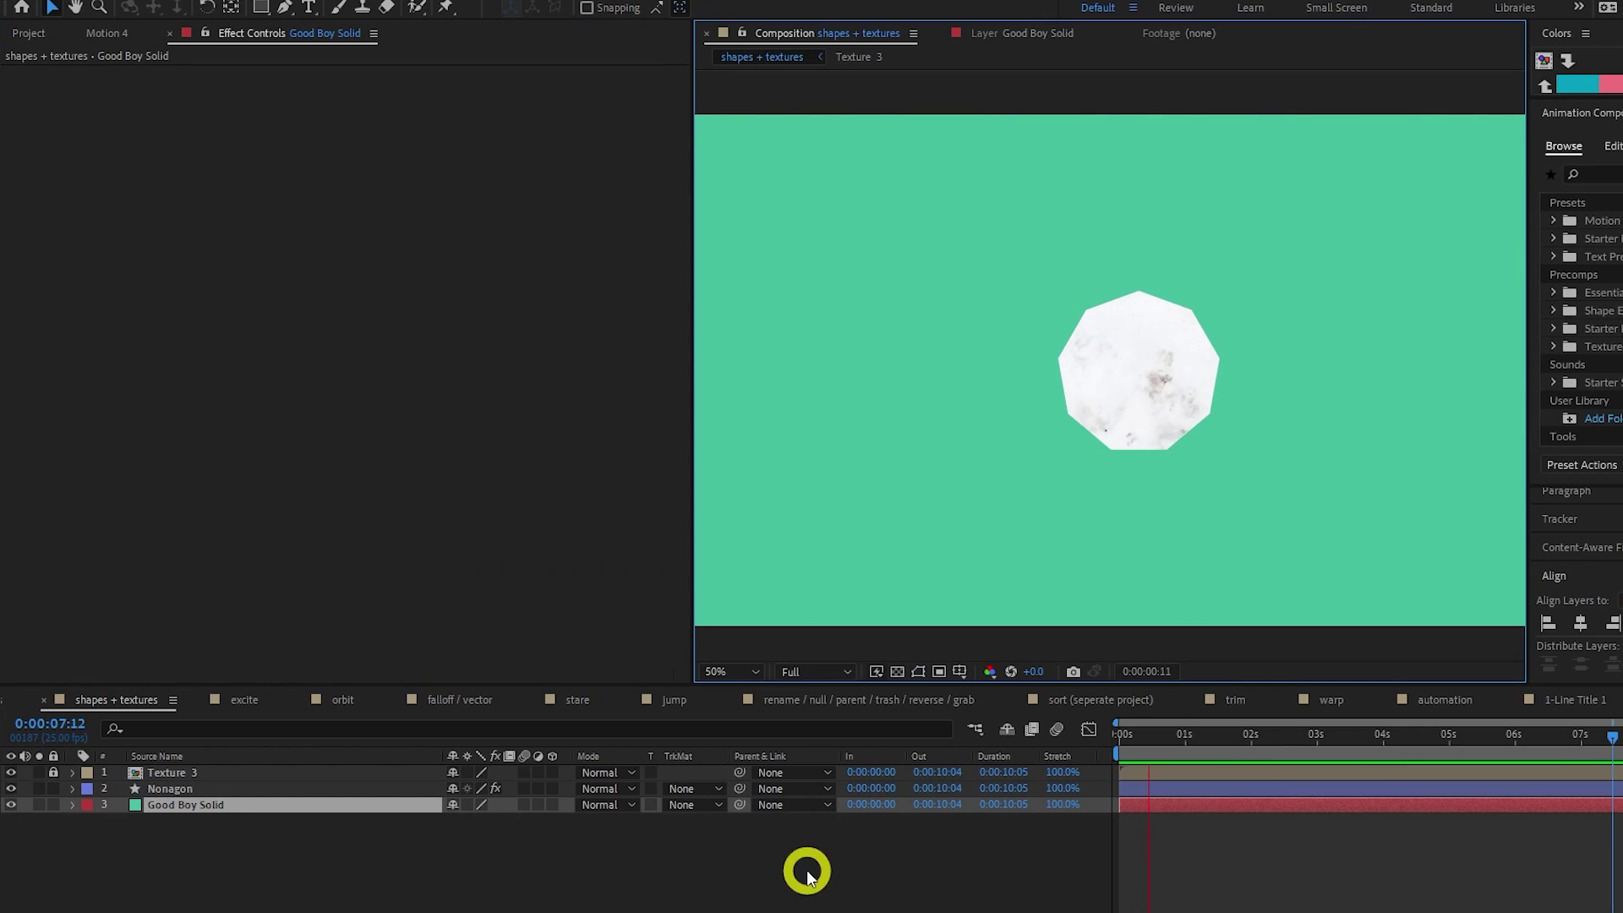
pyautogui.press('space')
pyautogui.hotkey('ctrl', 'Up')
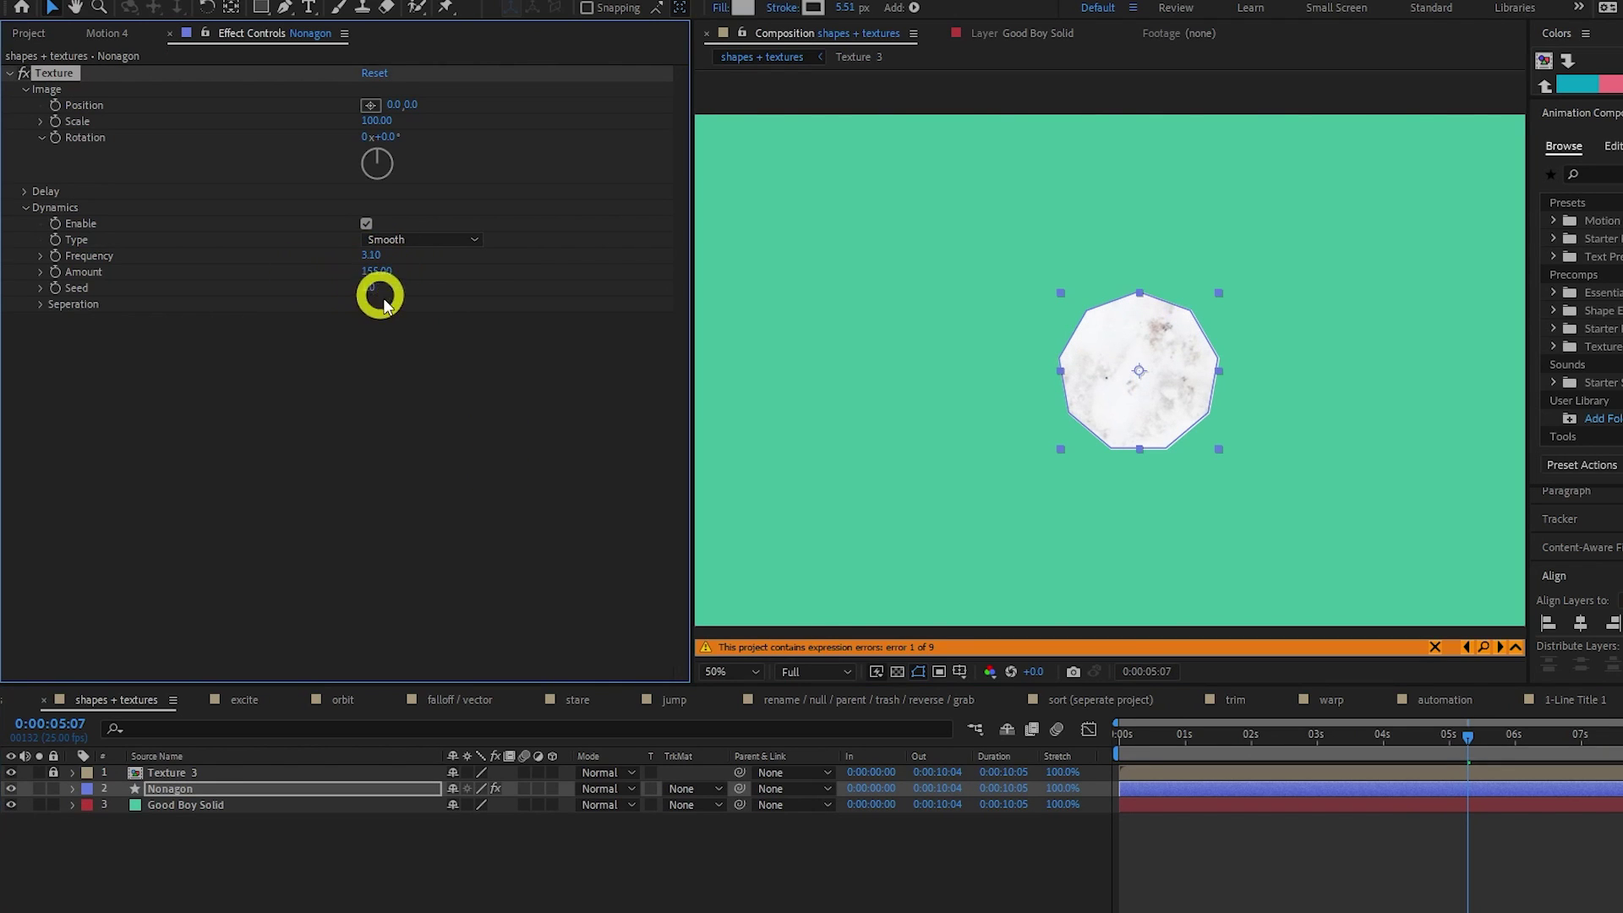
pyautogui.press('space')
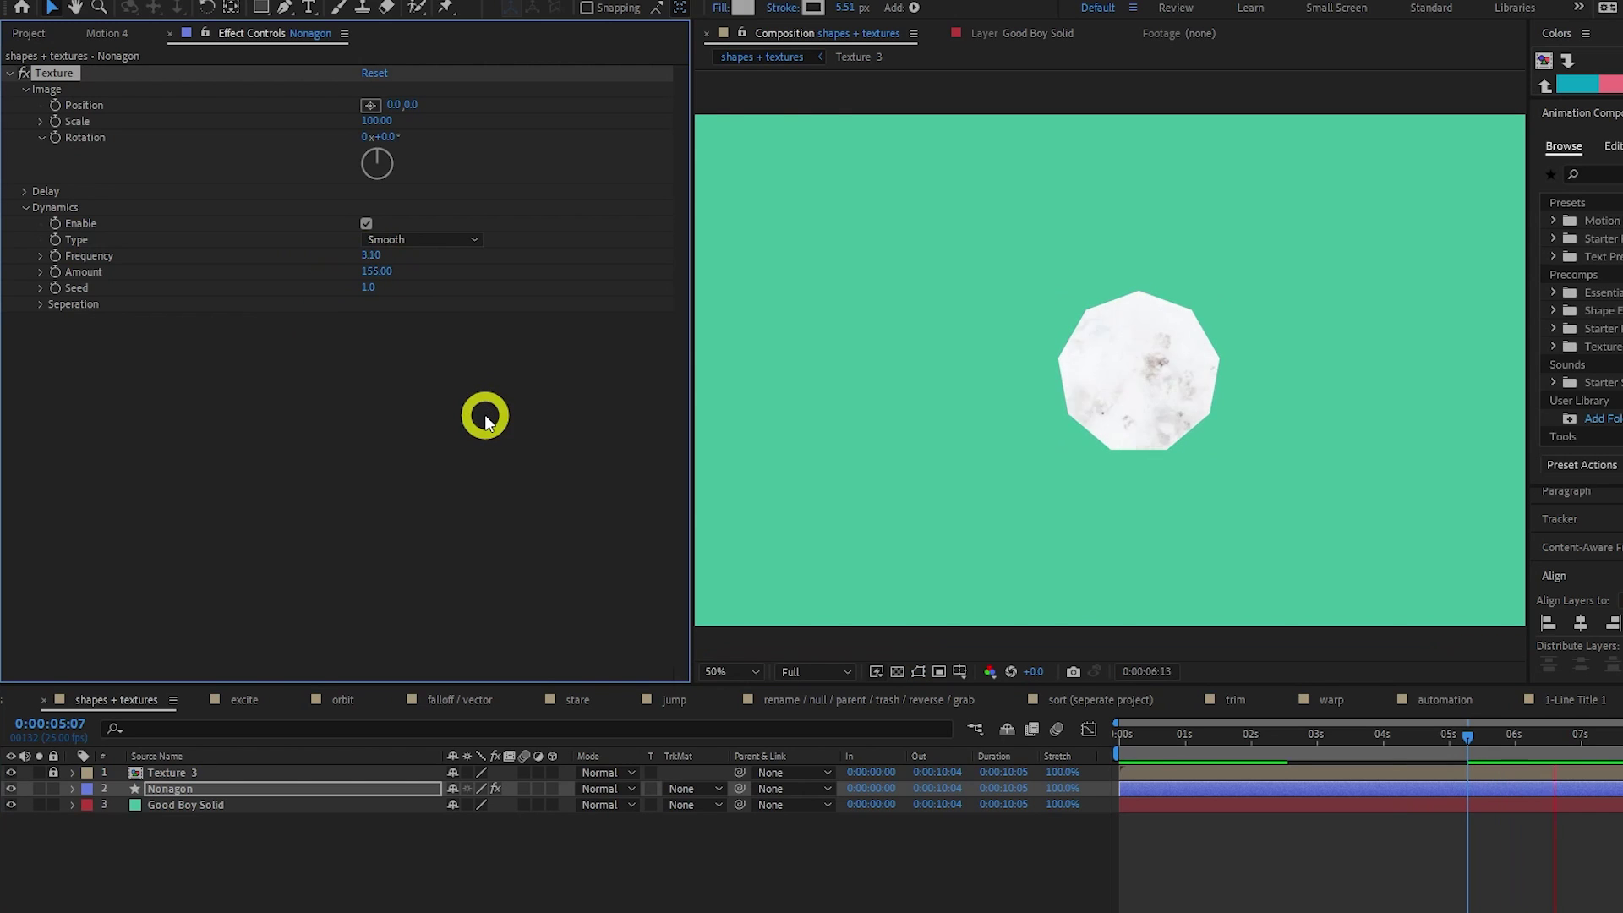
pyautogui.press('space')
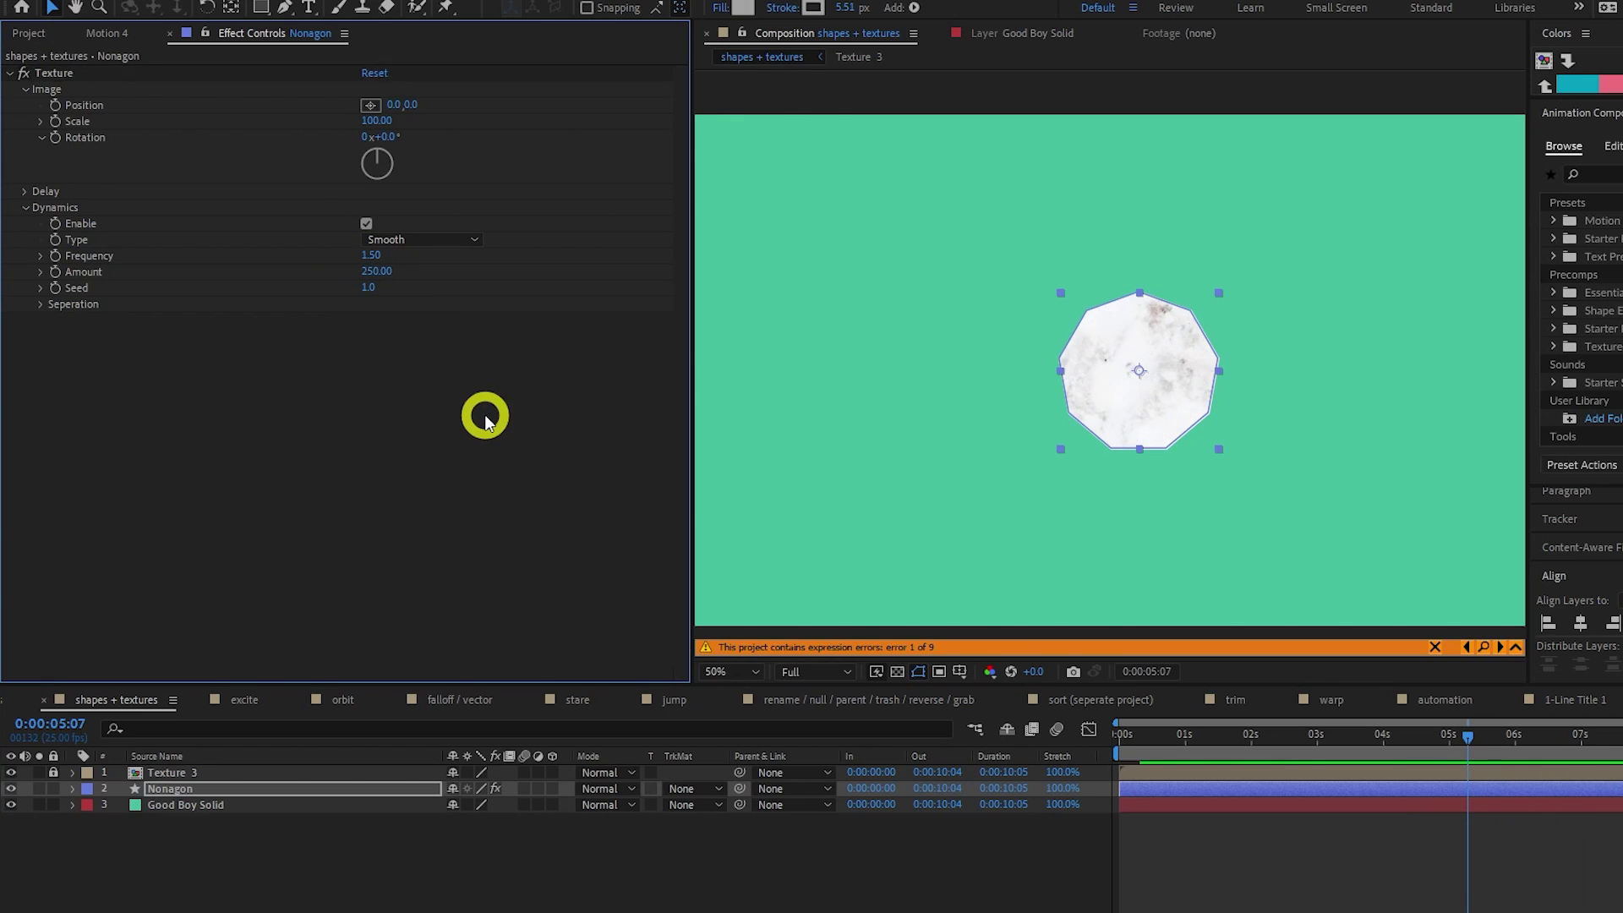
# - Apply the Dynamics automation tool to the nonagon layer's Position property
pyautogui.click(106, 33)
pyautogui.click(225, 207)
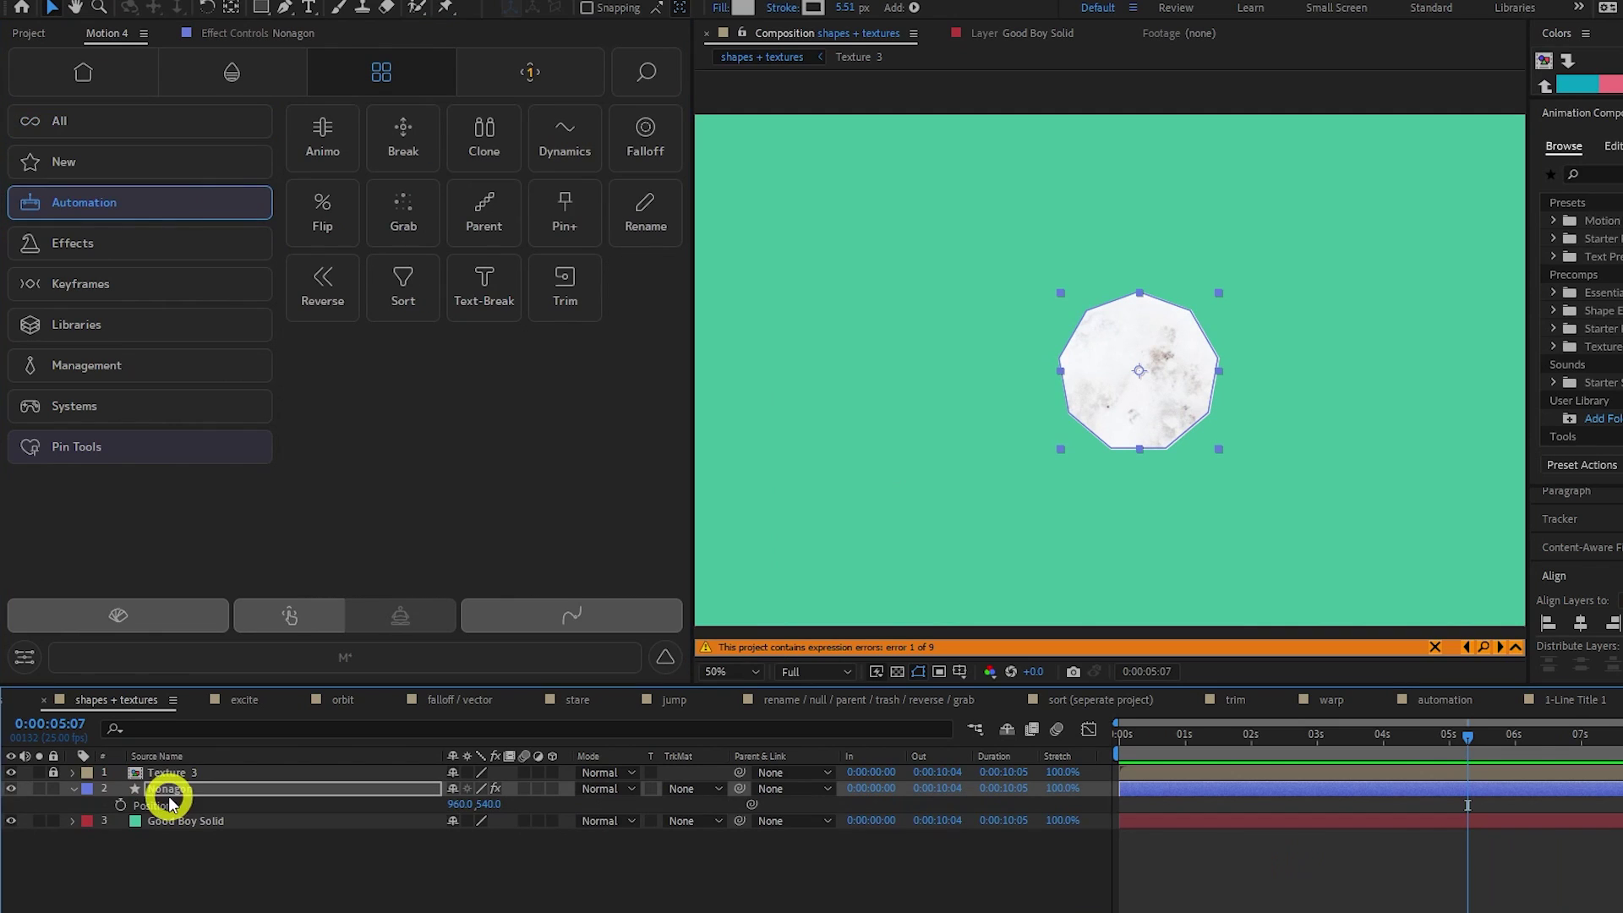
pyautogui.click(589, 150)
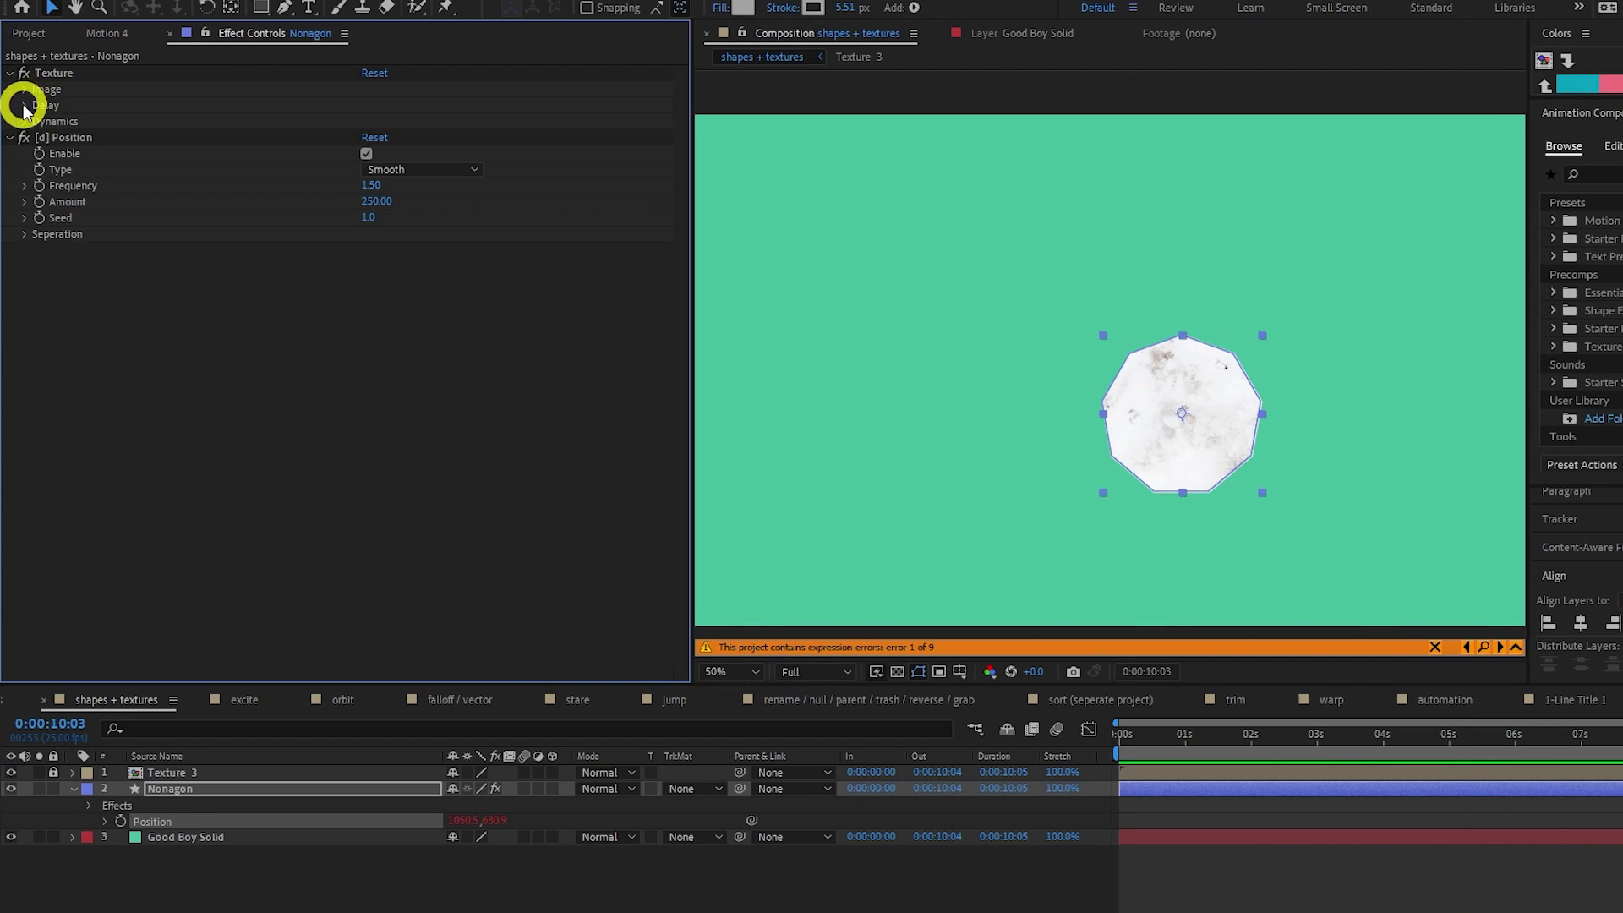
# - Enable the delay option of the nonagon's Texture effect and preview the animation
pyautogui.click(25, 105)
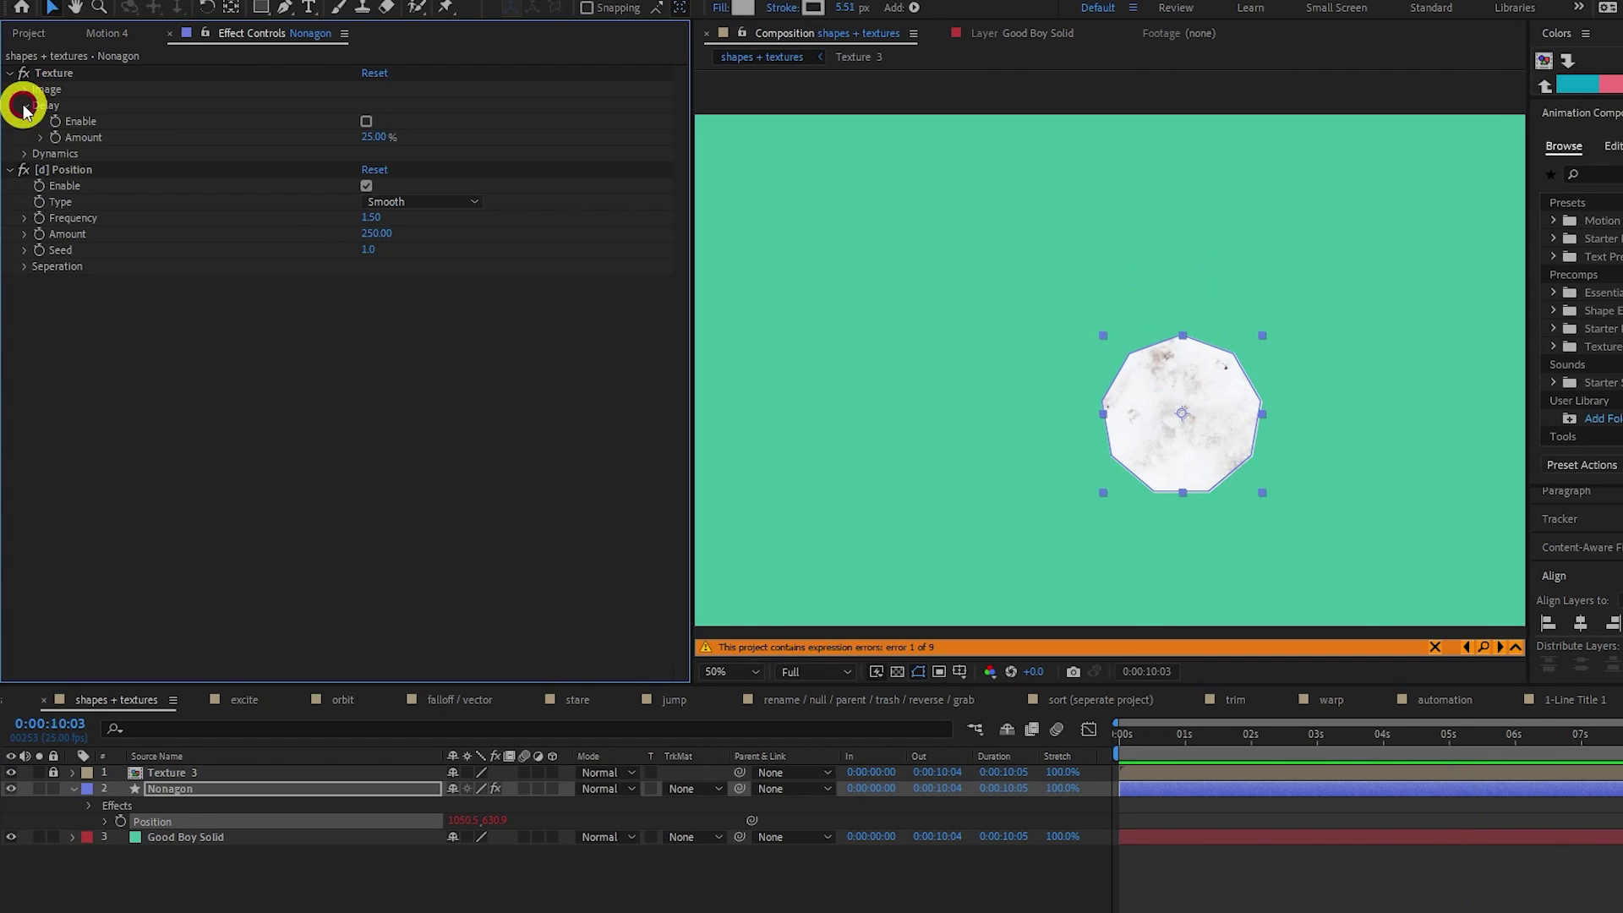
pyautogui.click(370, 124)
pyautogui.press('space')
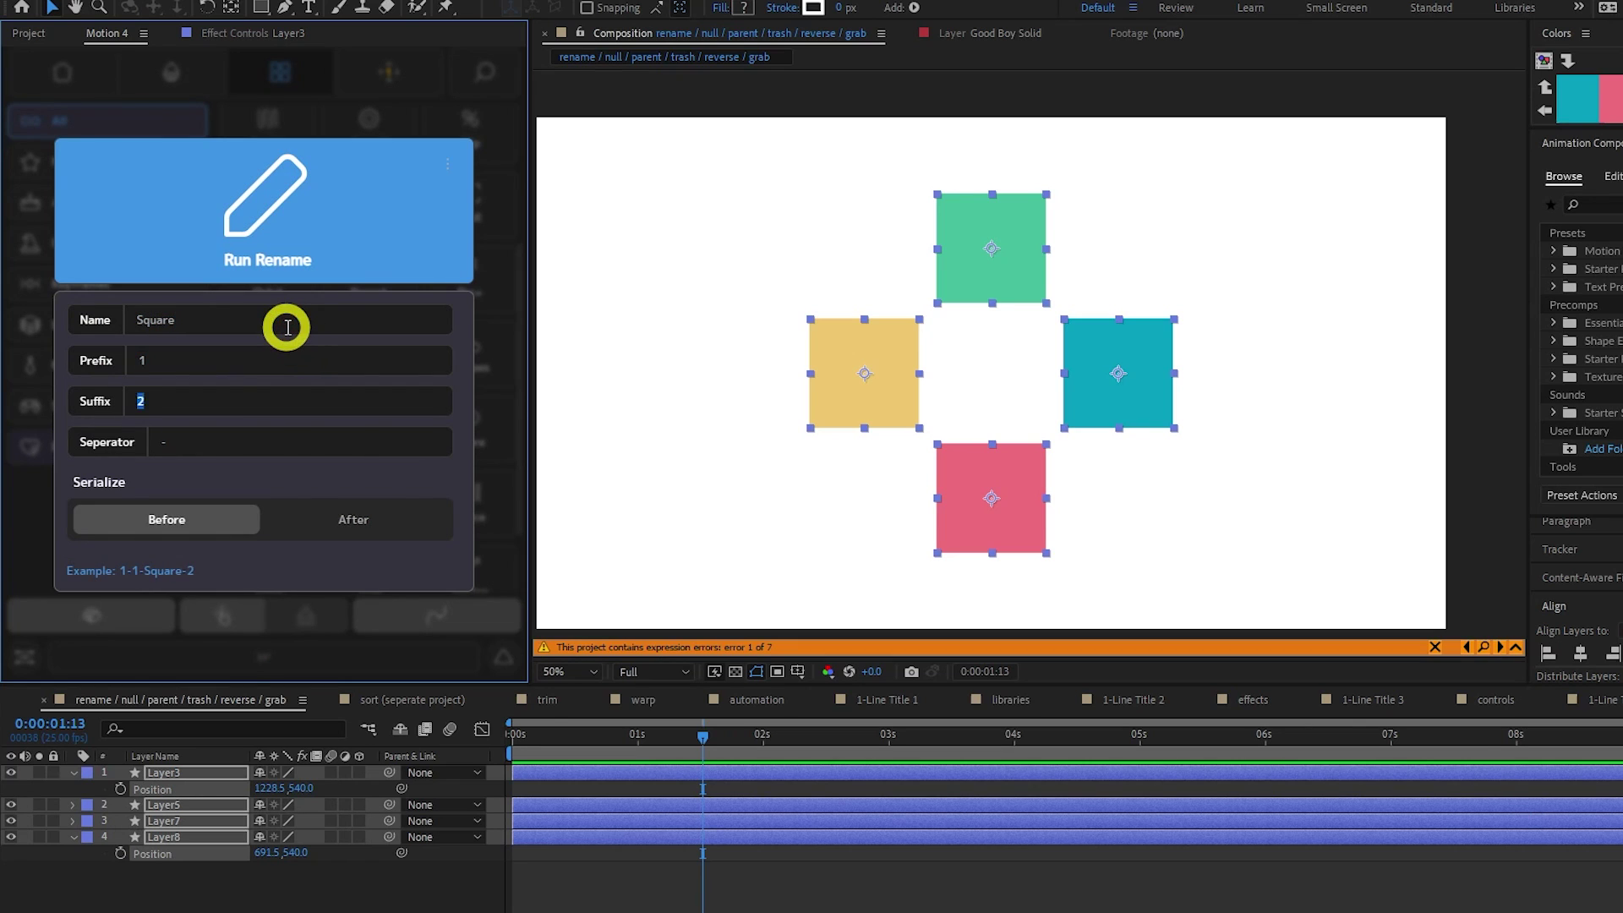
# - Rename the four selected layers to Square with no prefix, suffix 1, an underscore separator and the serial number after the name
pyautogui.click(351, 524)
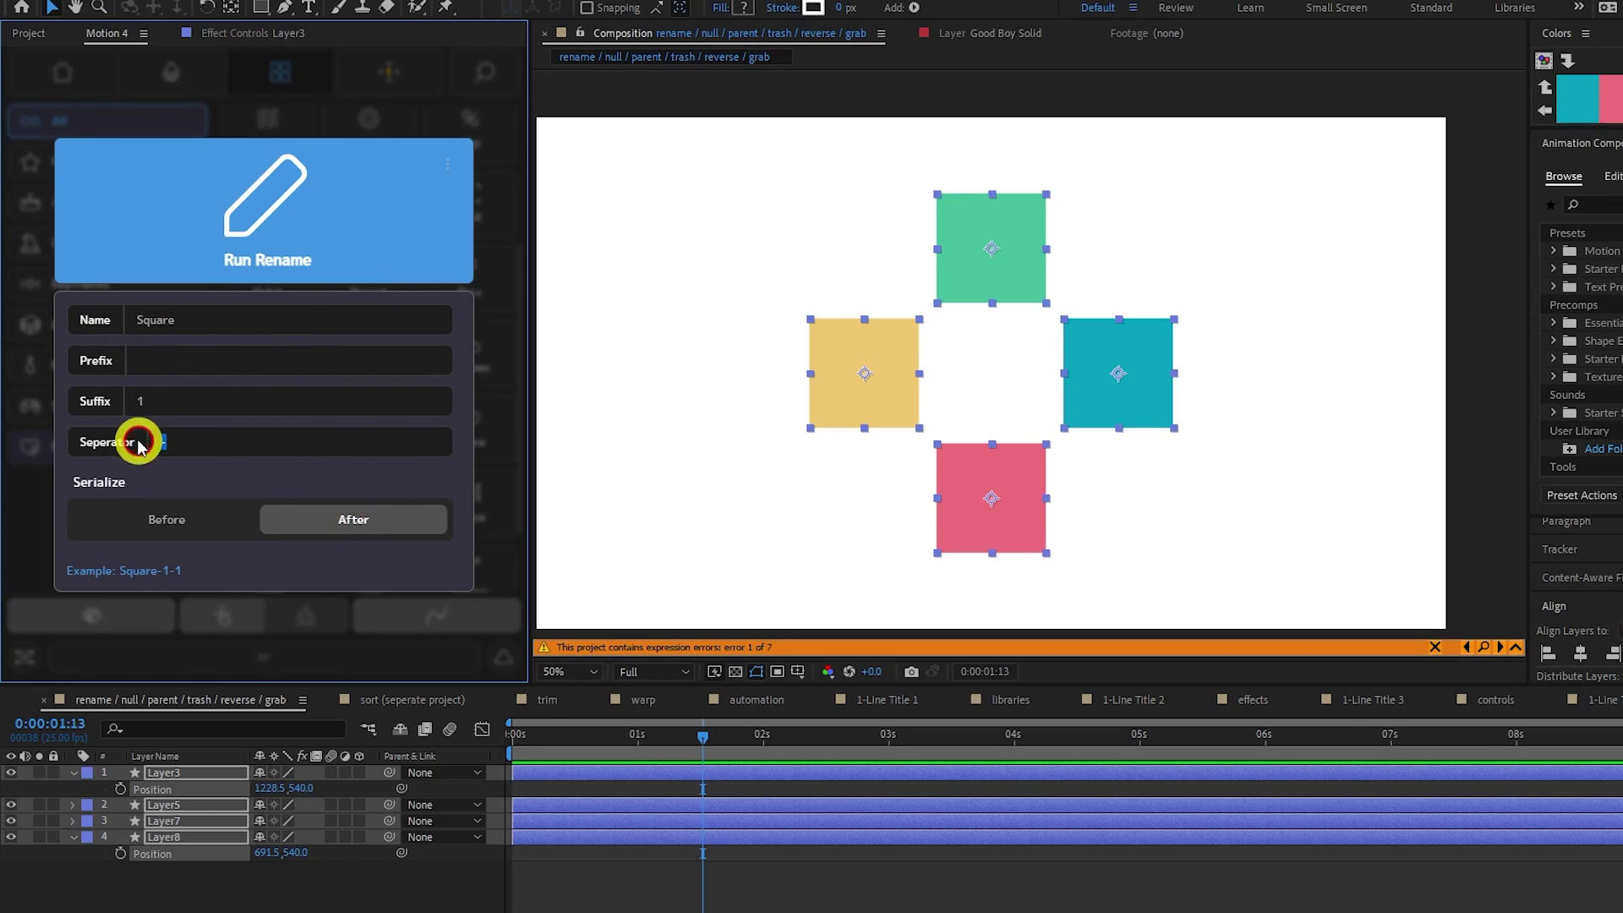
pyautogui.click(298, 252)
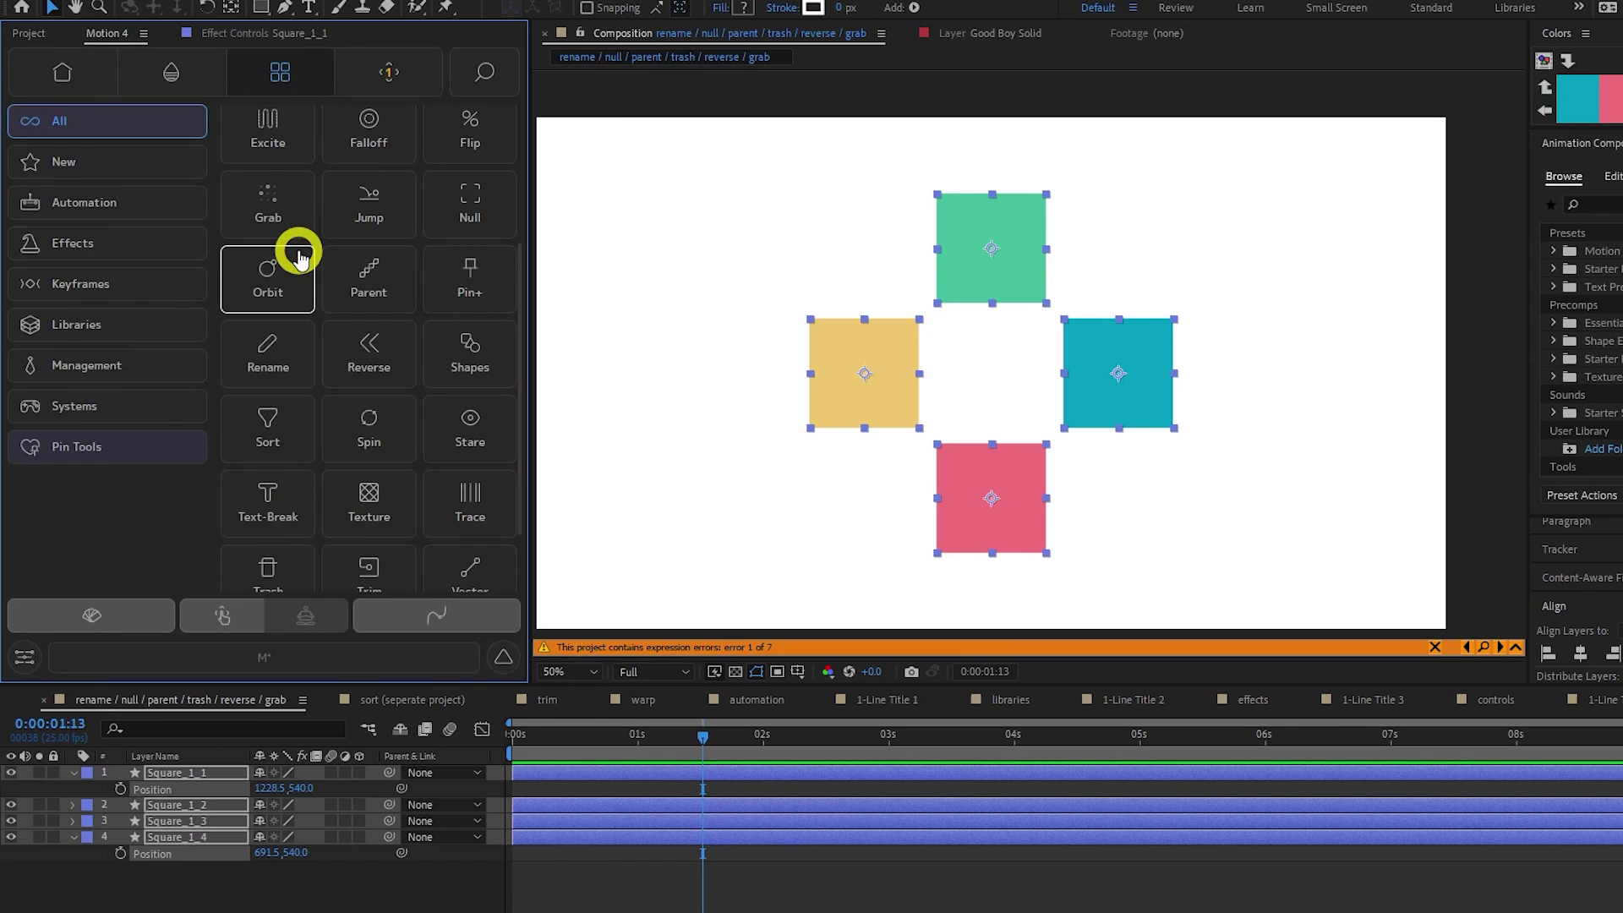
pyautogui.click(925, 377)
# - Parent all four squares to a green null with the Null tool and move the null to shift them together
pyautogui.click(912, 377)
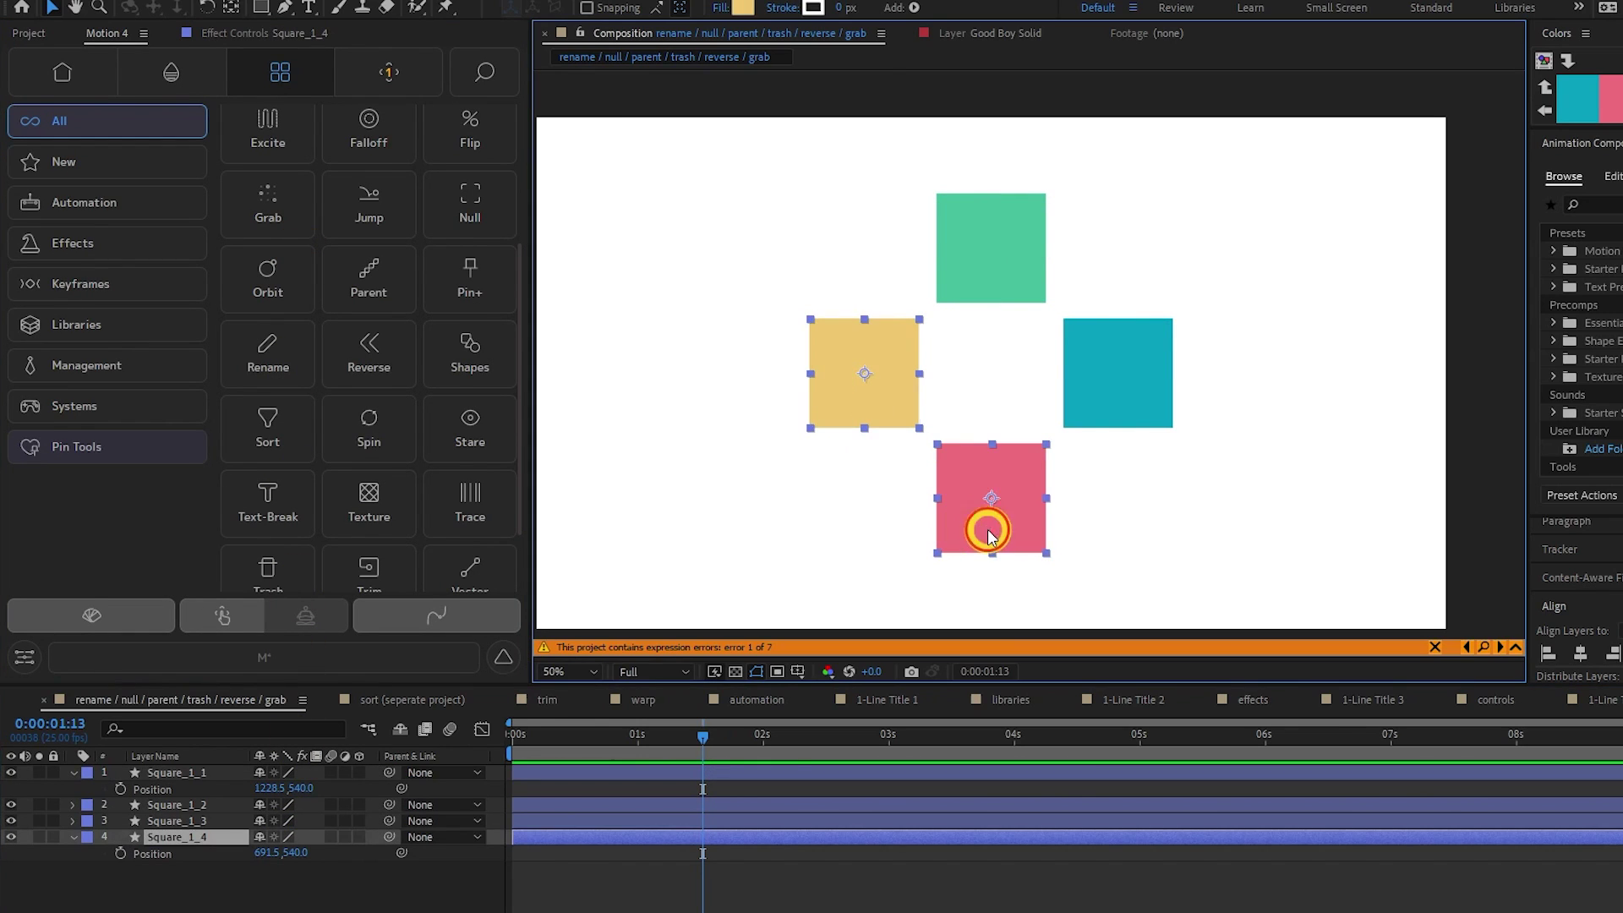
pyautogui.keyDown('shift'); pyautogui.click(985, 525); pyautogui.keyUp('shift')
pyautogui.keyDown('shift'); pyautogui.click(1092, 380); pyautogui.keyUp('shift')
pyautogui.keyDown('shift'); pyautogui.click(985, 245); pyautogui.keyUp('shift')
pyautogui.click(492, 210)
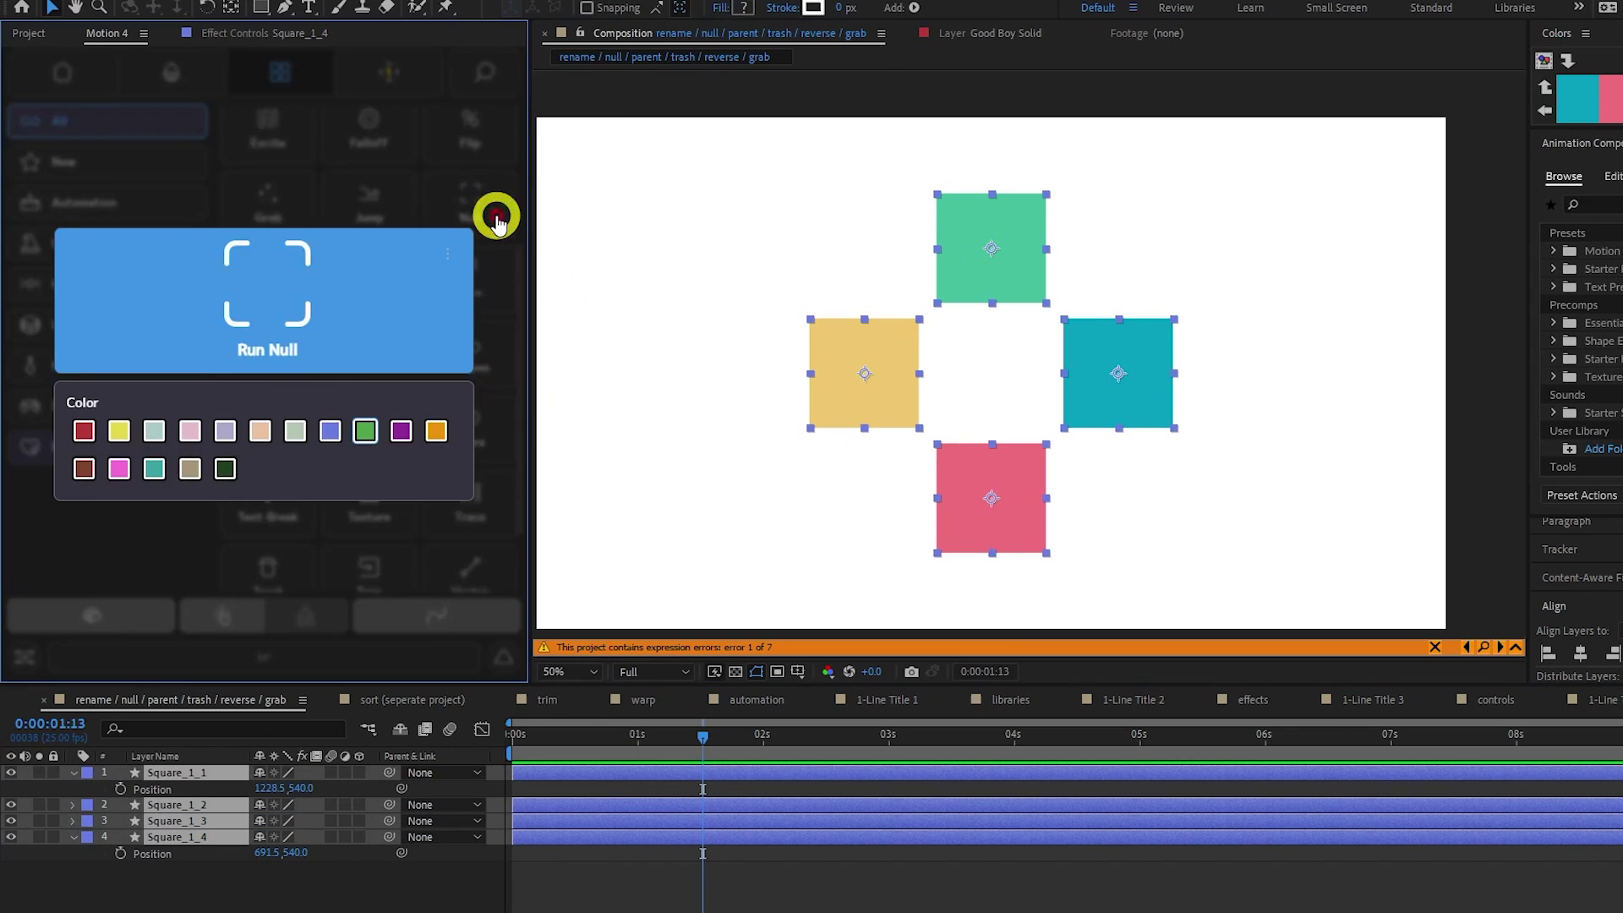
pyautogui.click(346, 309)
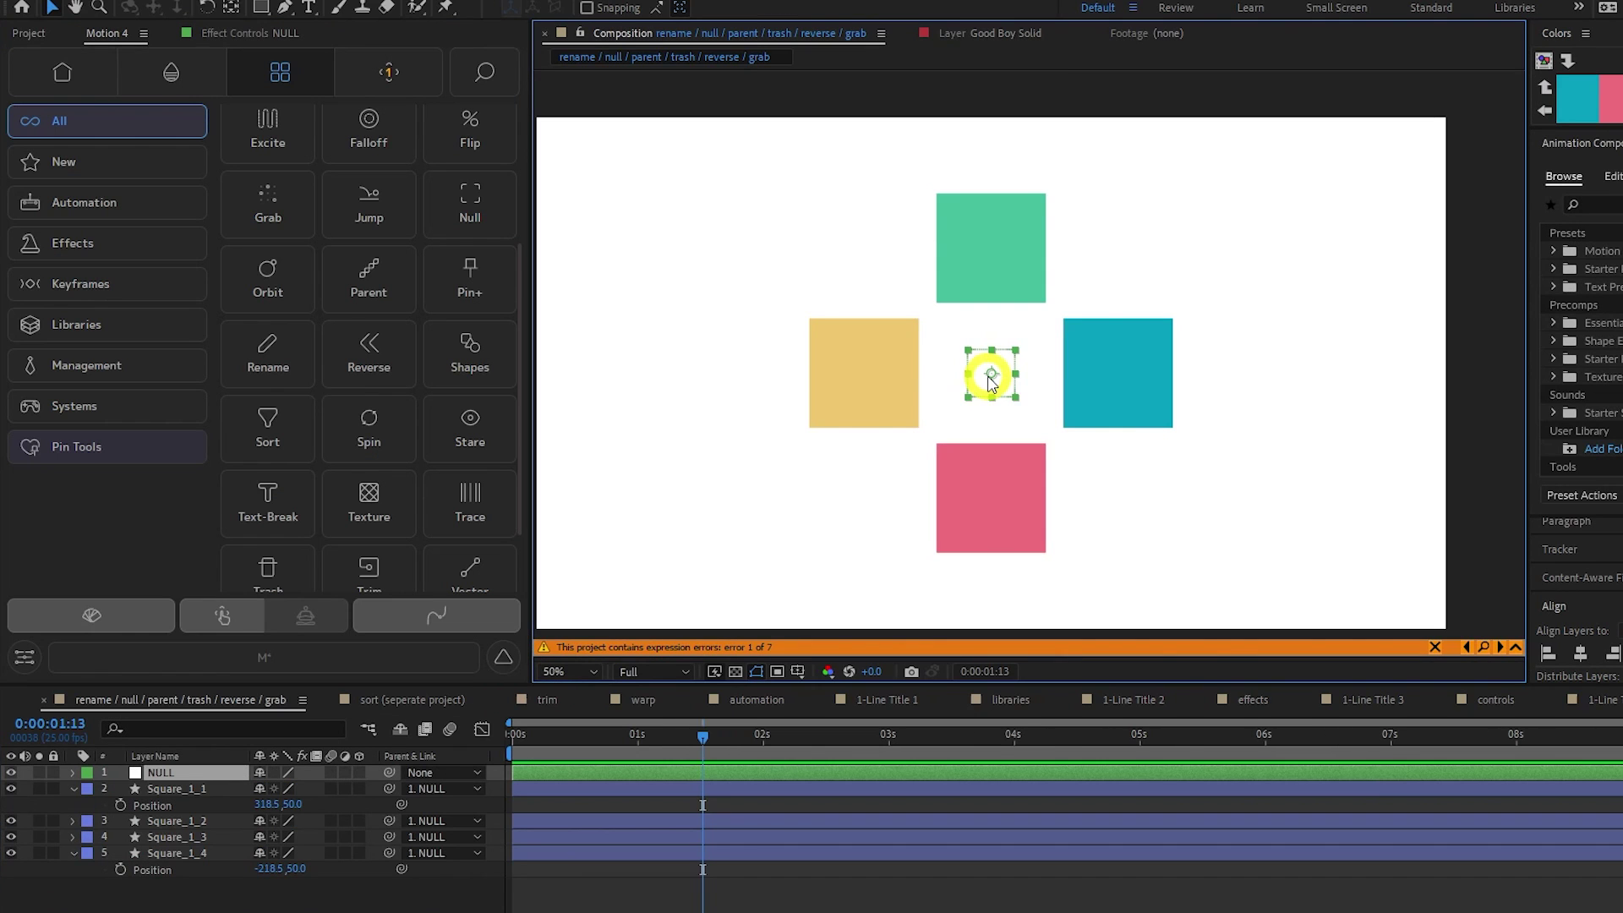
pyautogui.click(1006, 383)
pyautogui.moveTo(1008, 387); pyautogui.dragTo(989, 422)
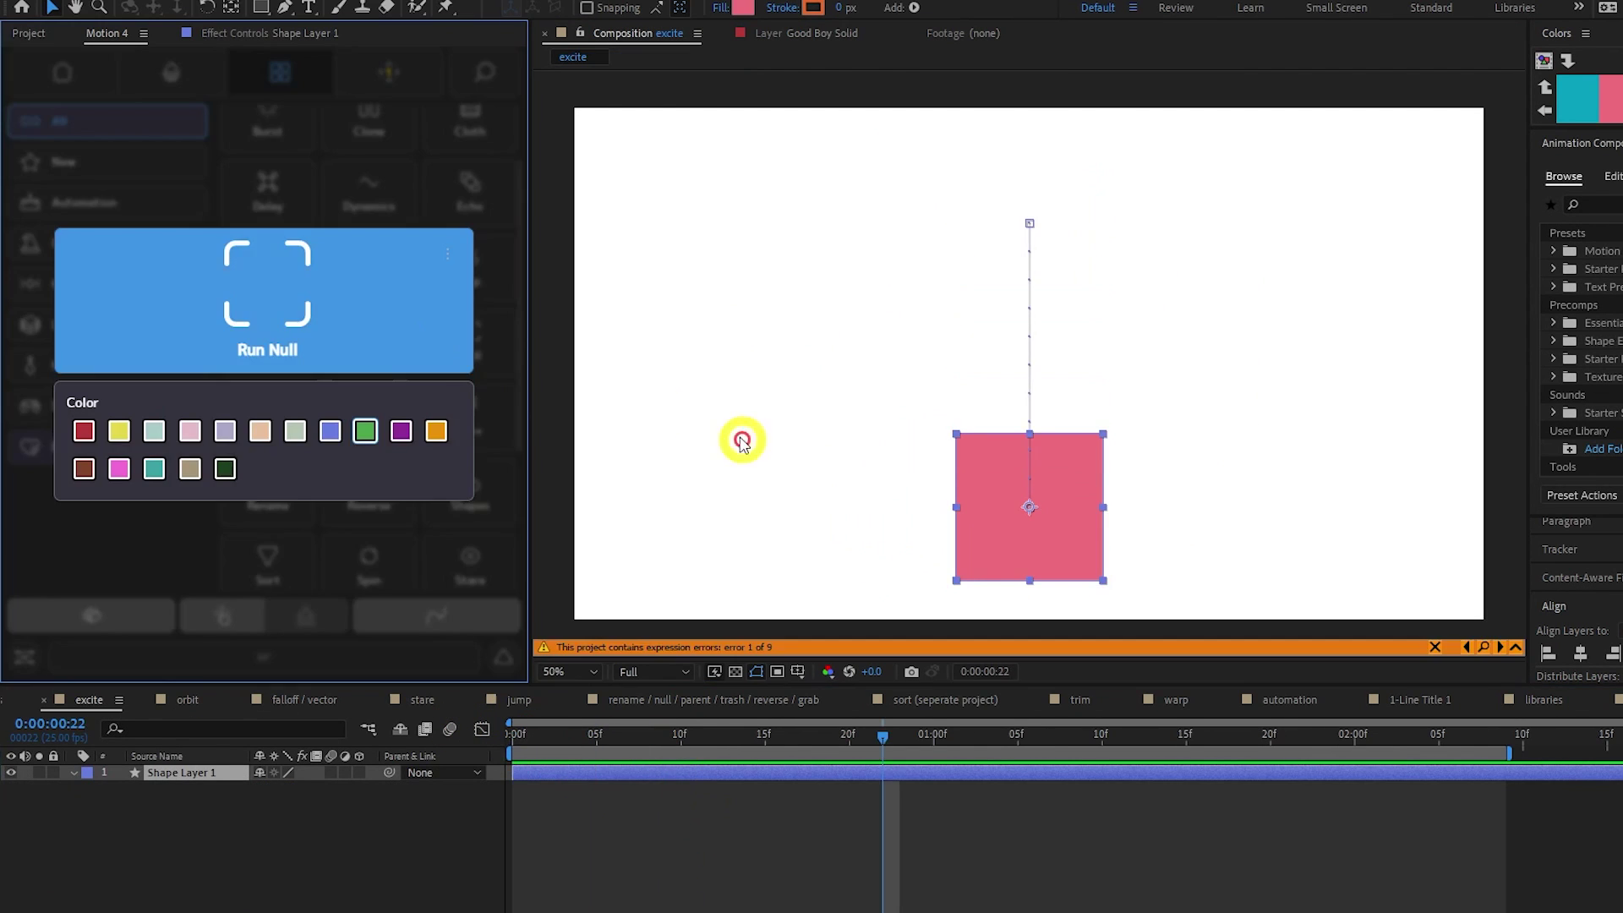
# - Parent the pink square in the excite composition to a null with the Null tool
pyautogui.click(461, 338)
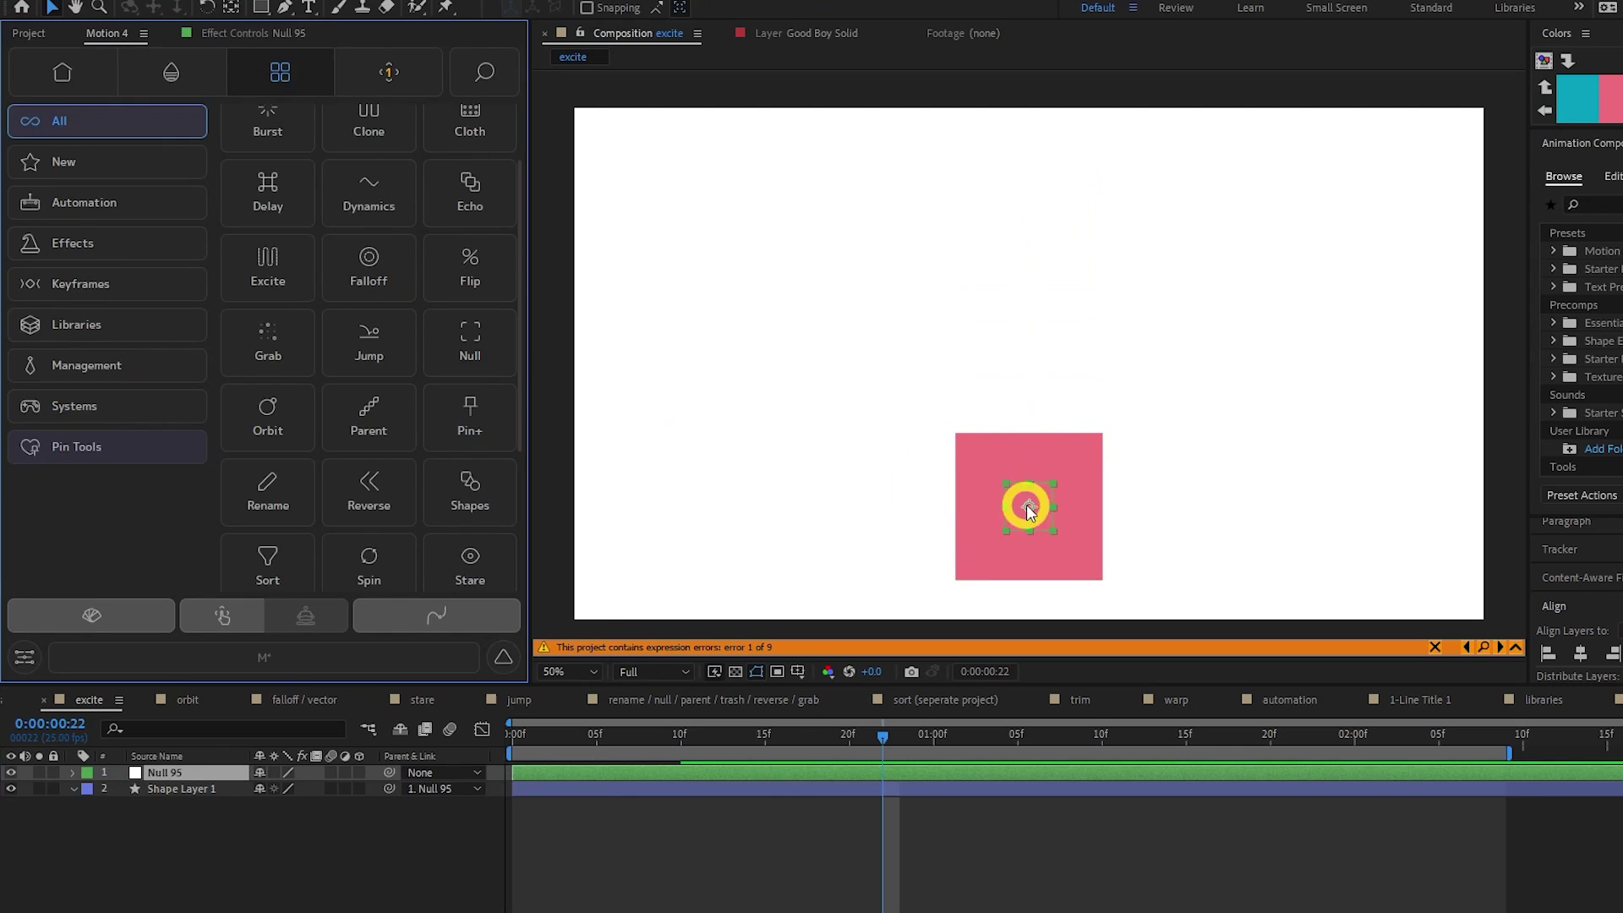
# - Move the null horizontally to shift the parented pink square in the excite composition and play a preview
pyautogui.moveTo(1031, 505); pyautogui.dragTo(854, 505)
pyautogui.press('space')
pyautogui.click(818, 818)
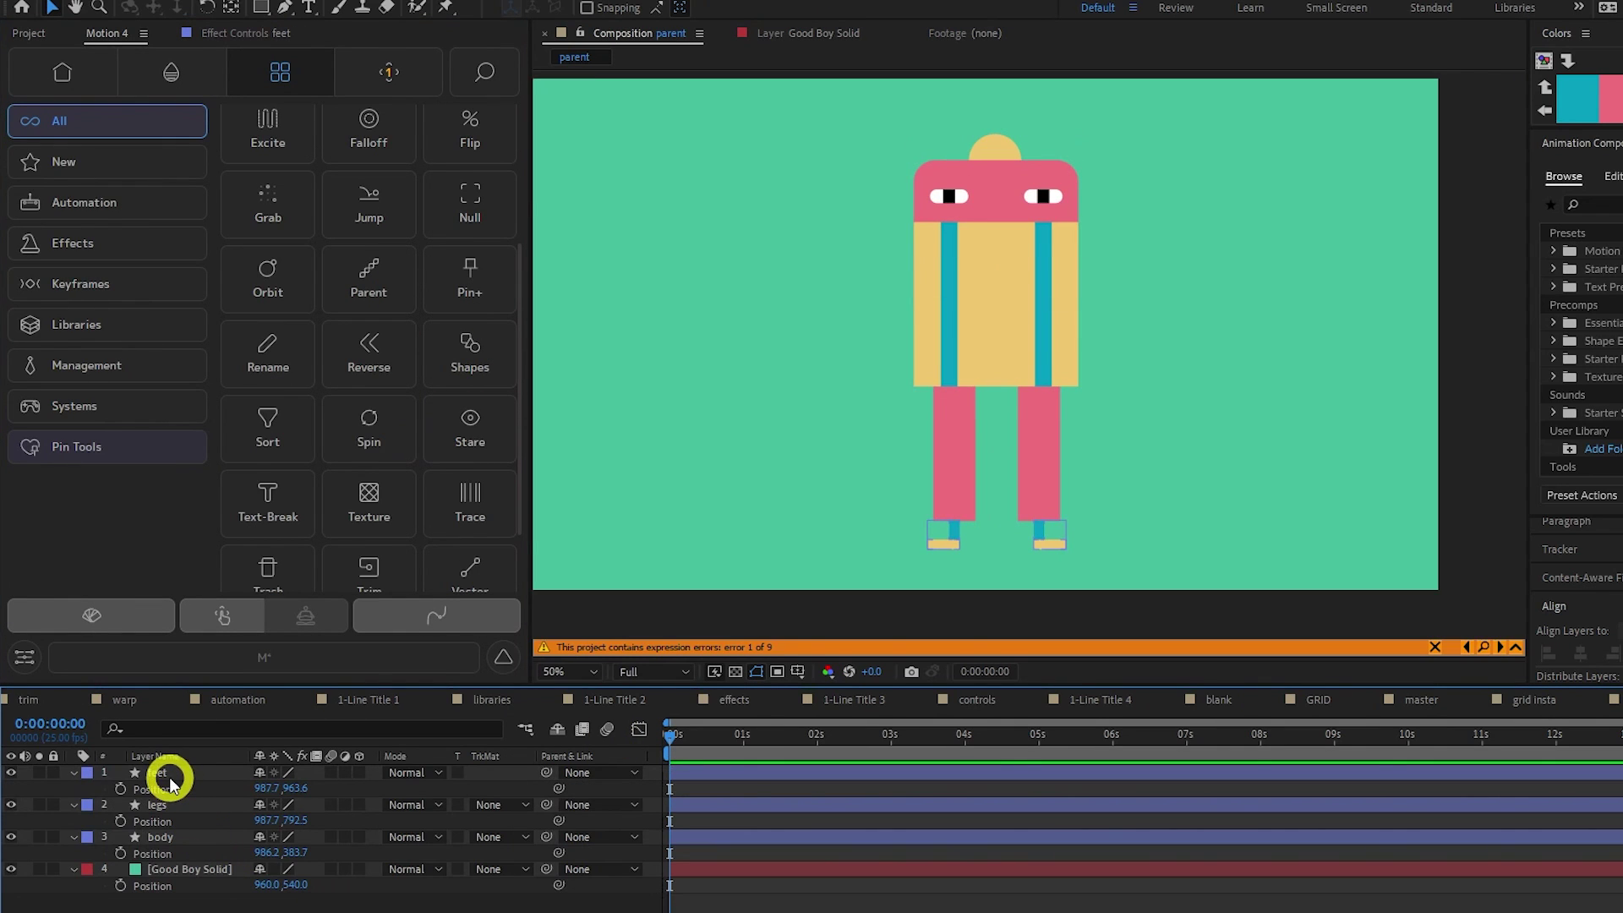
# - Chain the feet layer to the legs and the legs to the body with the Parent tool
pyautogui.click(169, 779)
pyautogui.keyDown('shift'); pyautogui.click(170, 807); pyautogui.keyUp('shift')
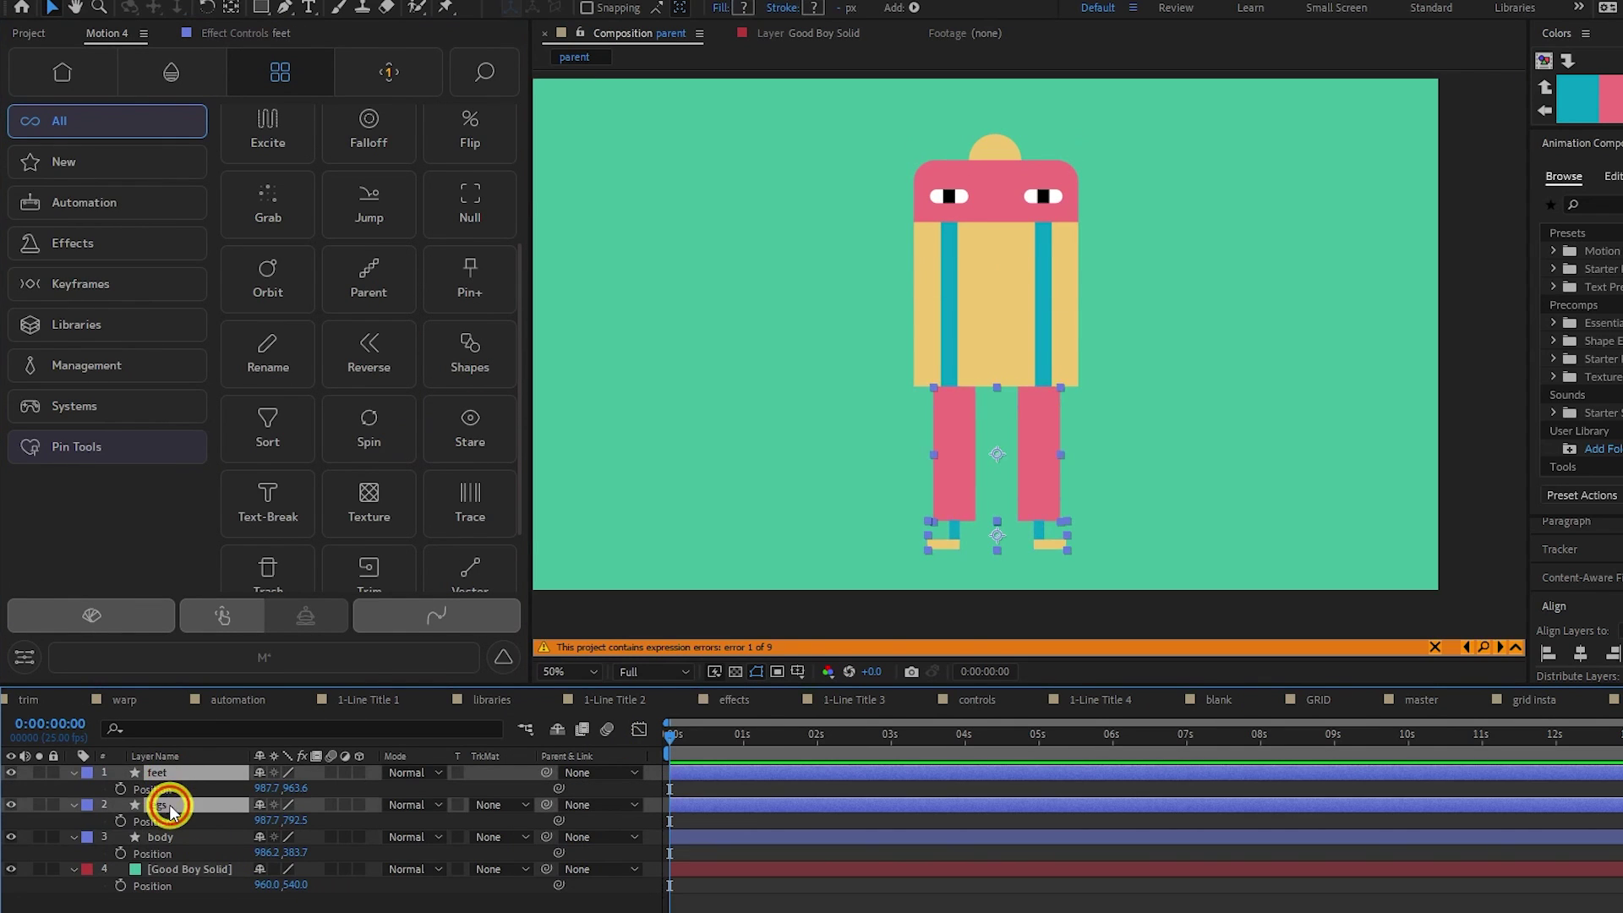
pyautogui.keyDown('shift'); pyautogui.click(170, 845); pyautogui.keyUp('shift')
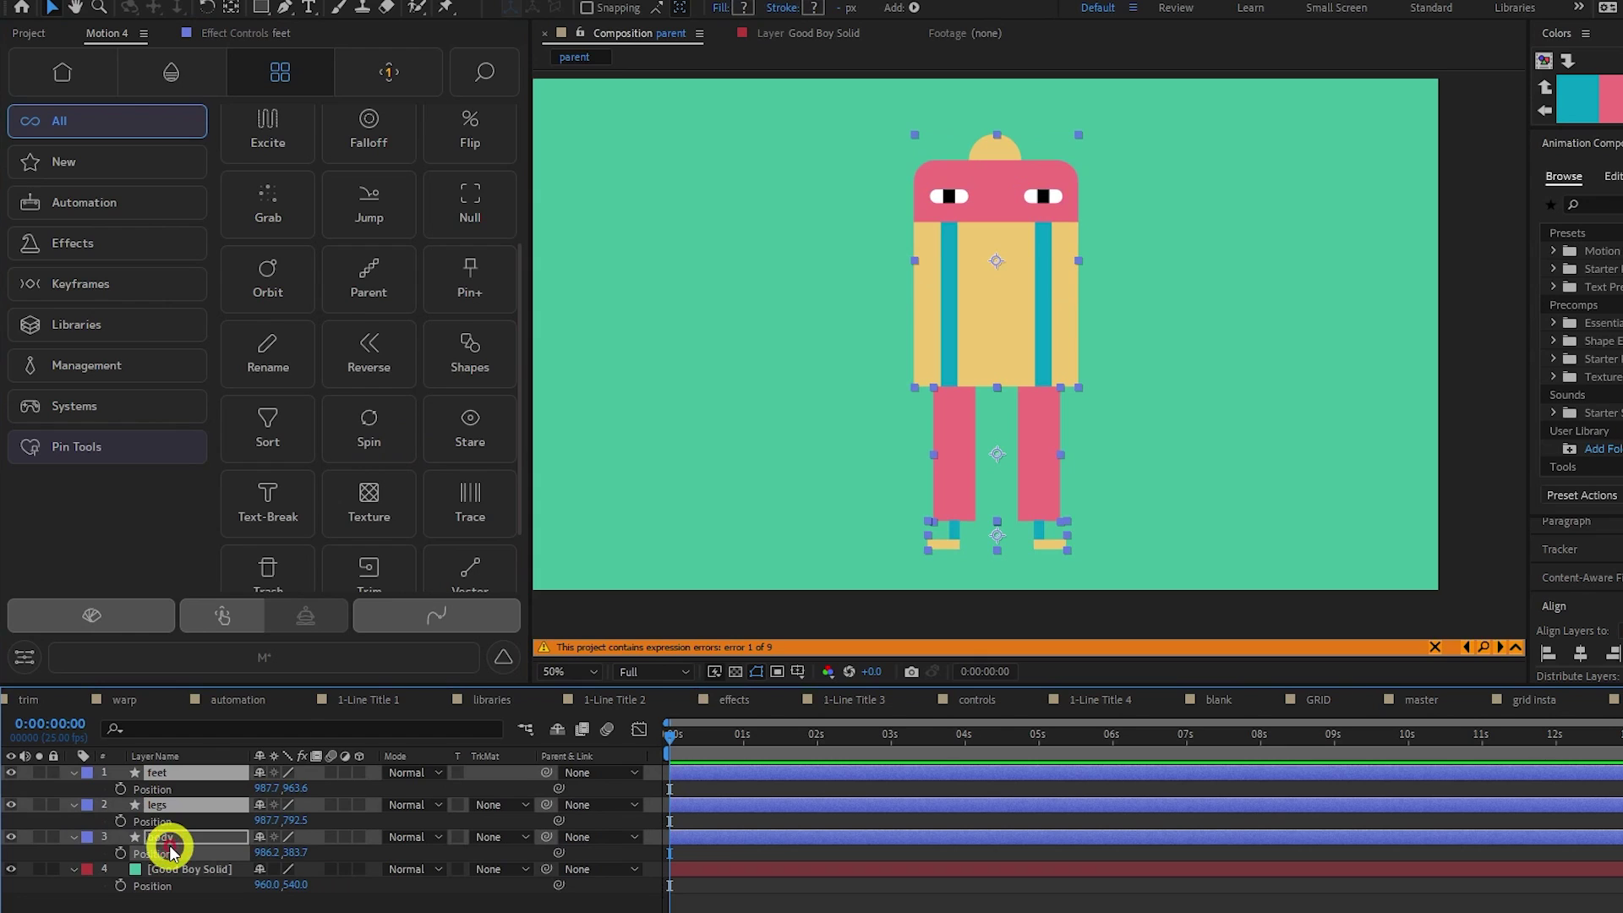
pyautogui.click(368, 298)
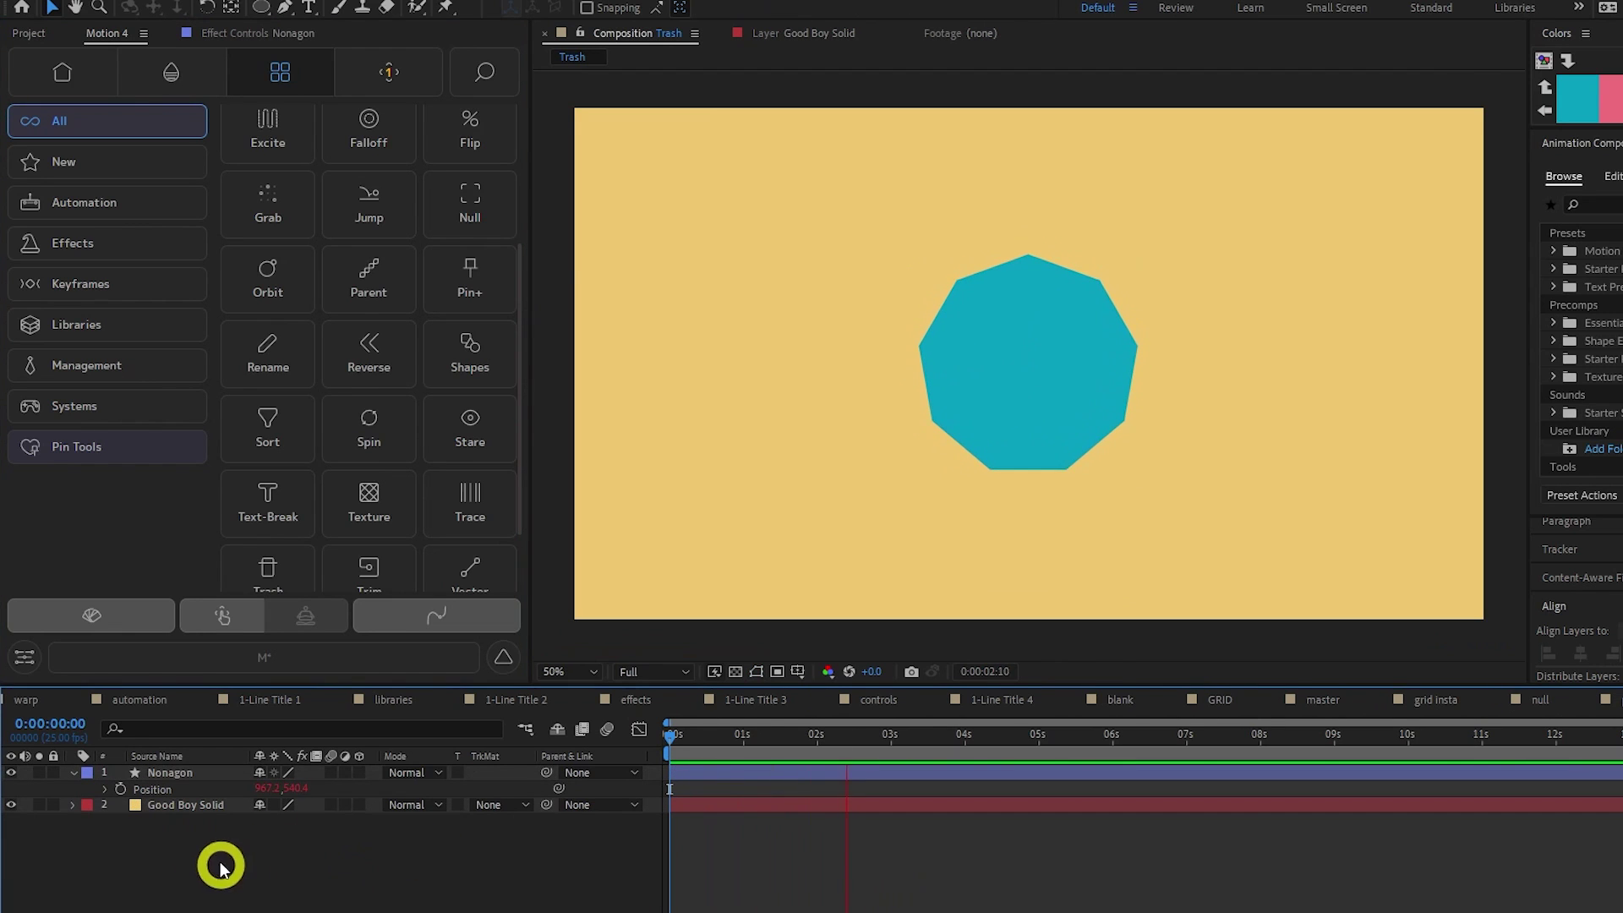
# - Run the Trash tool on the nonagon's Position property in the Trash composition
pyautogui.click(158, 793)
pyautogui.scroll(-2, 298, 582)
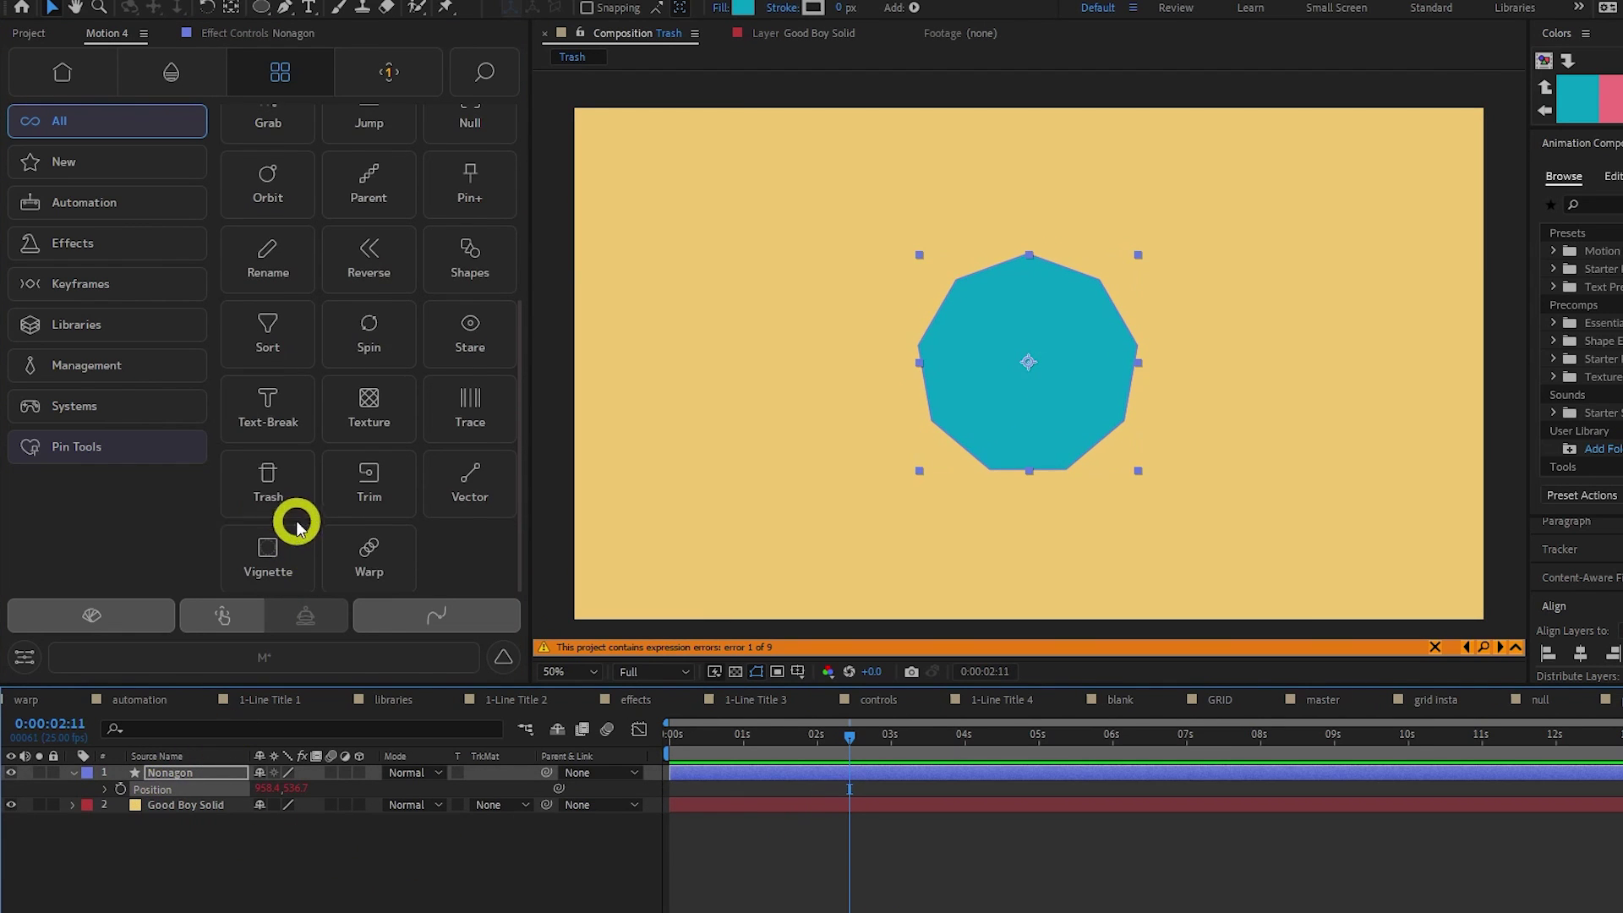
pyautogui.click(290, 489)
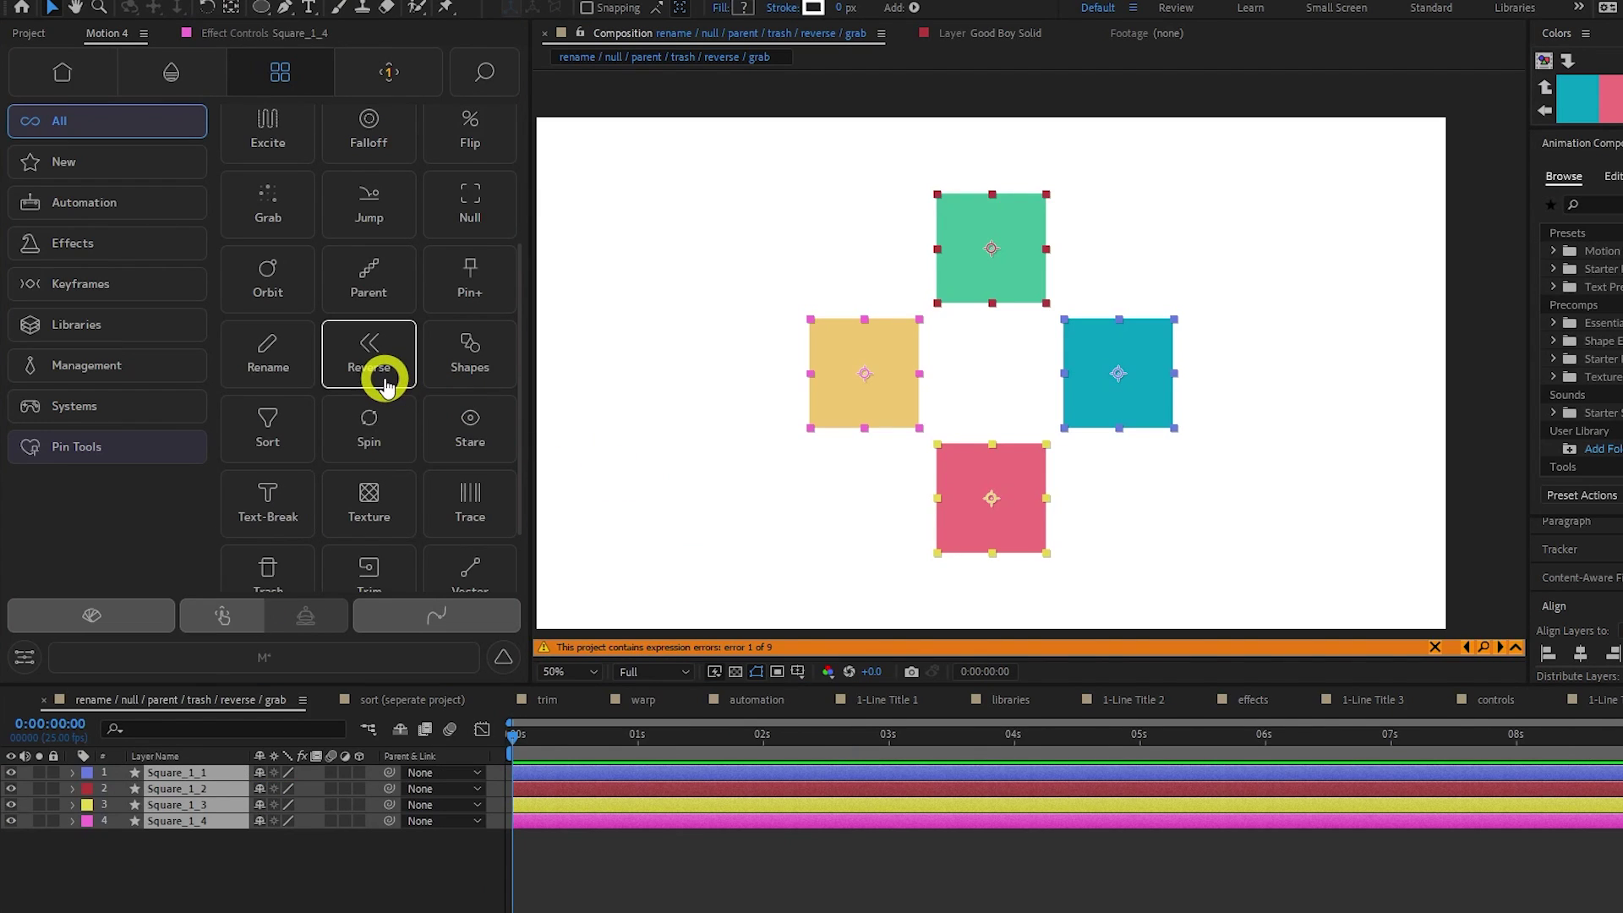
# - Reverse the stacking order of the four selected Square layers with the Reverse tool
pyautogui.click(385, 385)
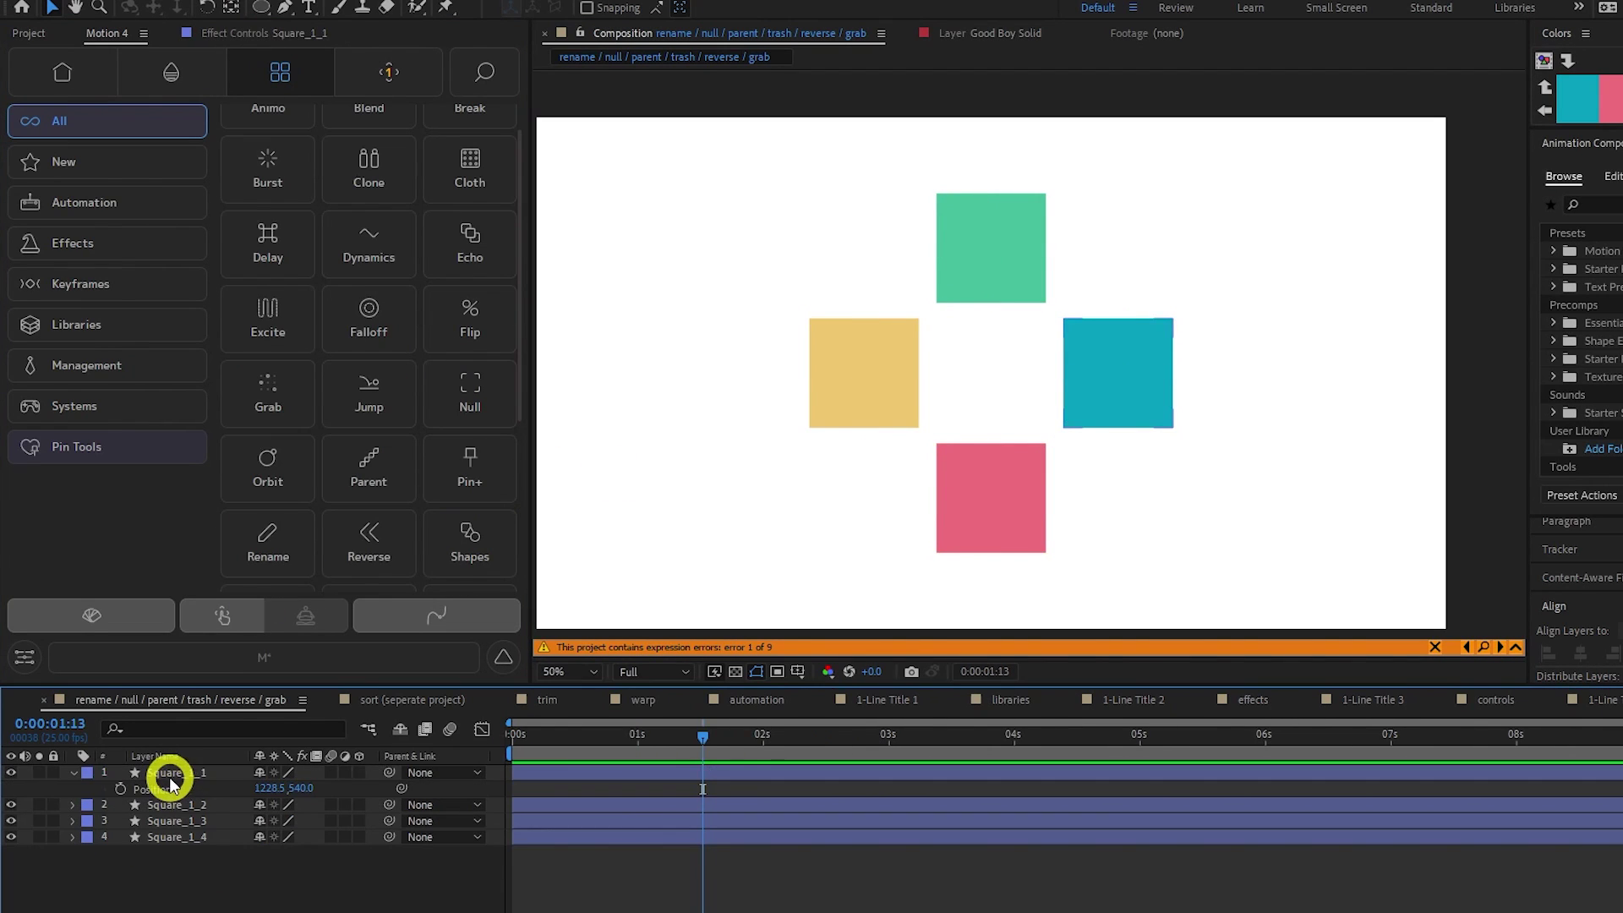
# - Select all four square layers from Square_1_1's Position property with the Grab tool, and undo a trial move of the squares
pyautogui.click(165, 772)
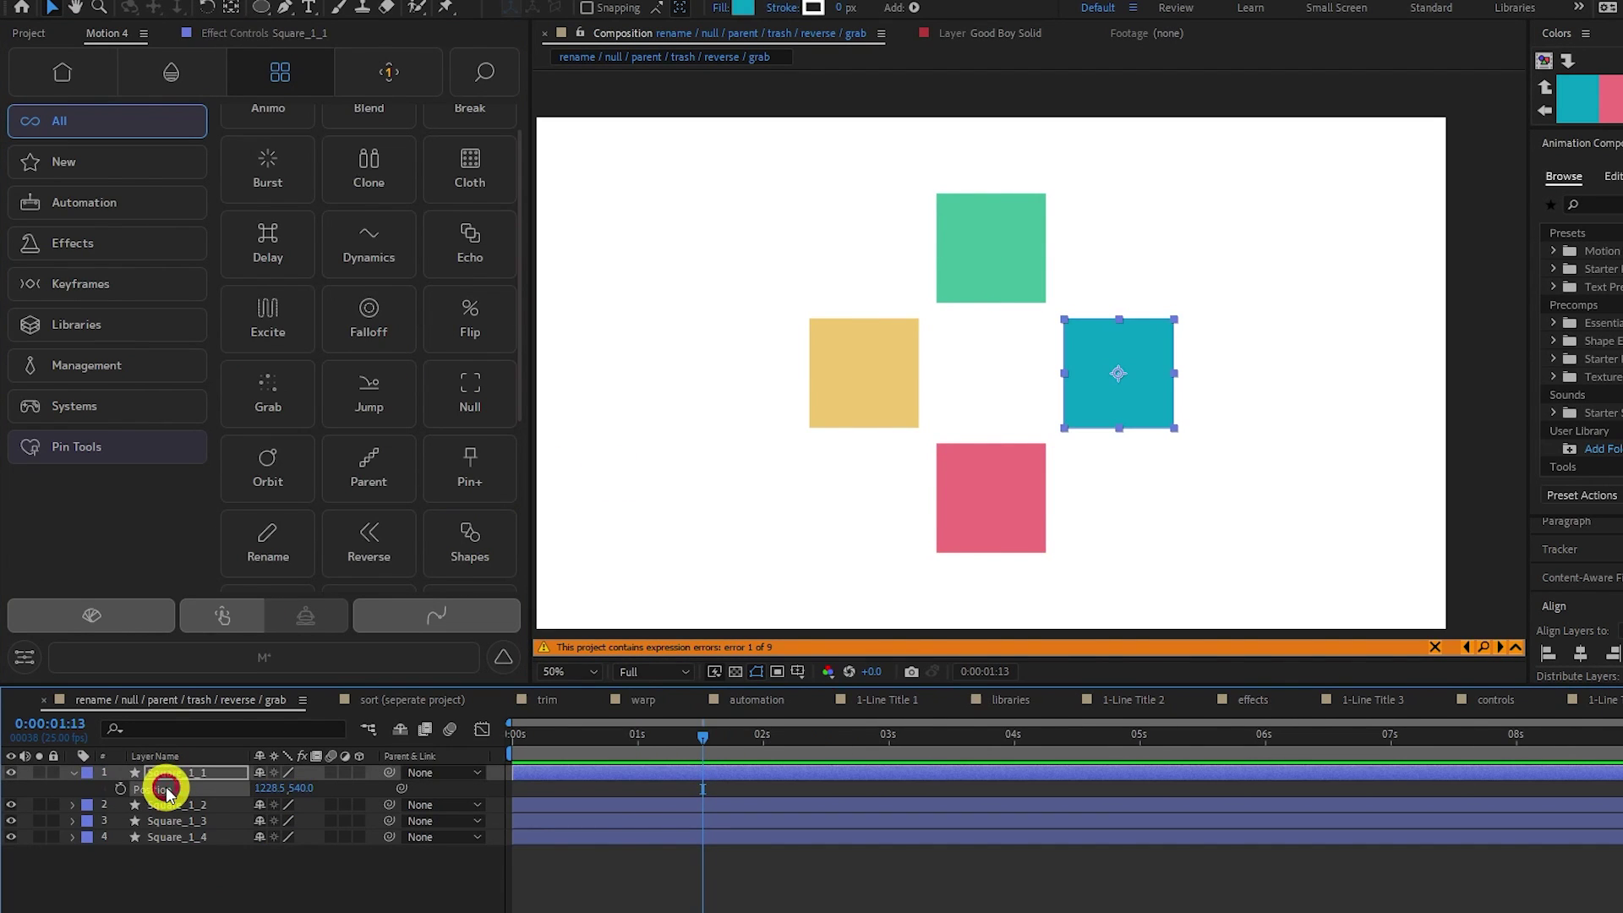
pyautogui.click(175, 859)
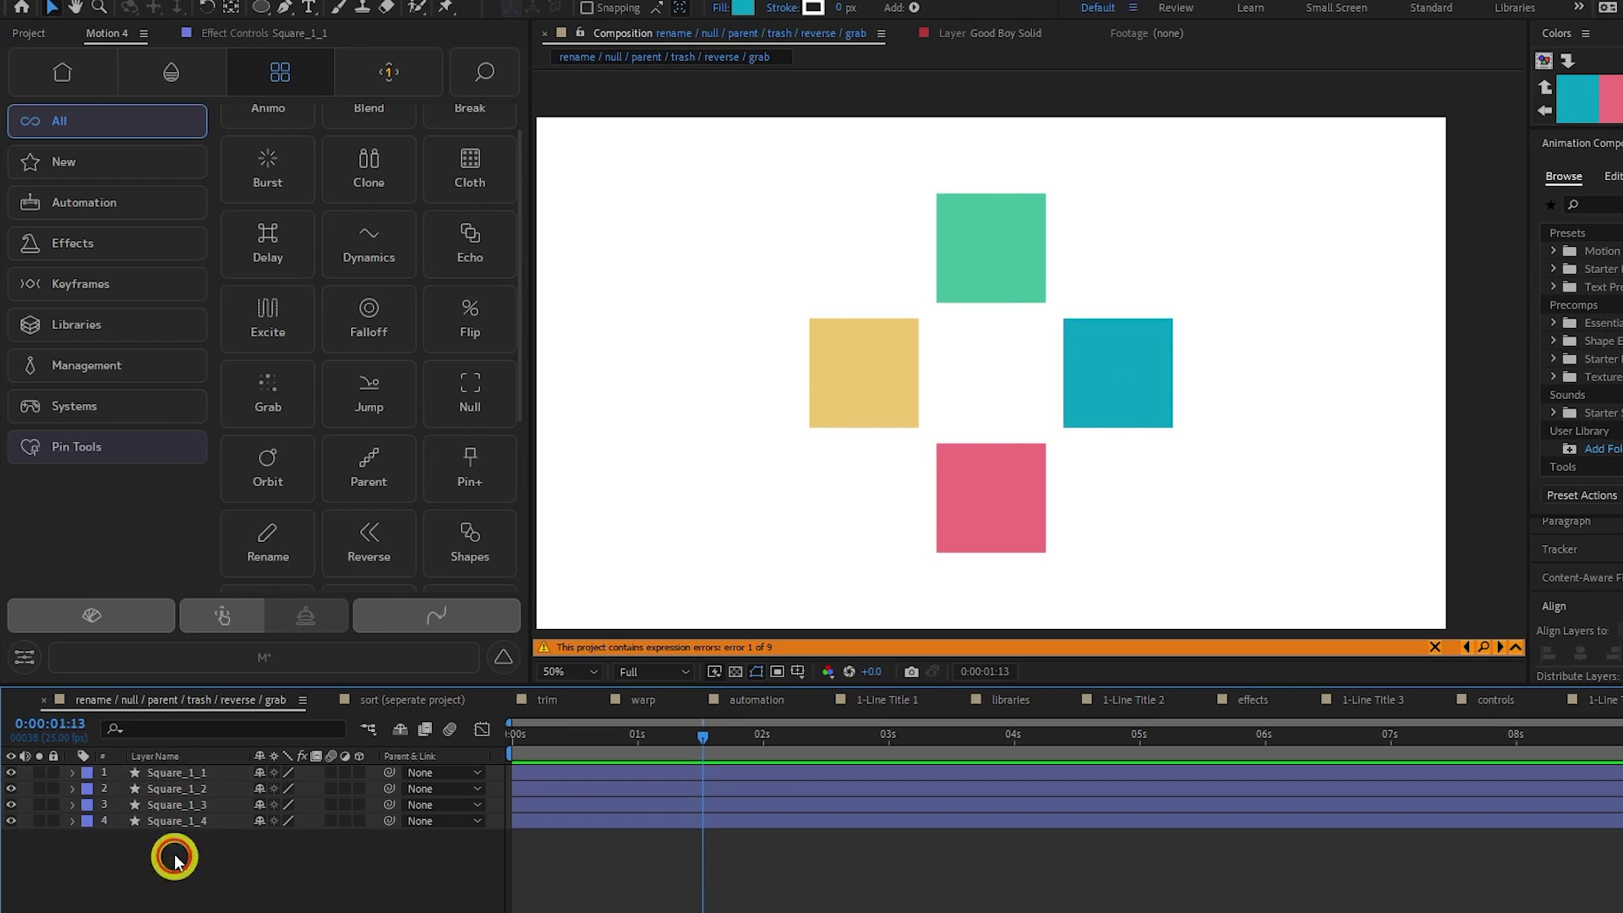
pyautogui.click(178, 774)
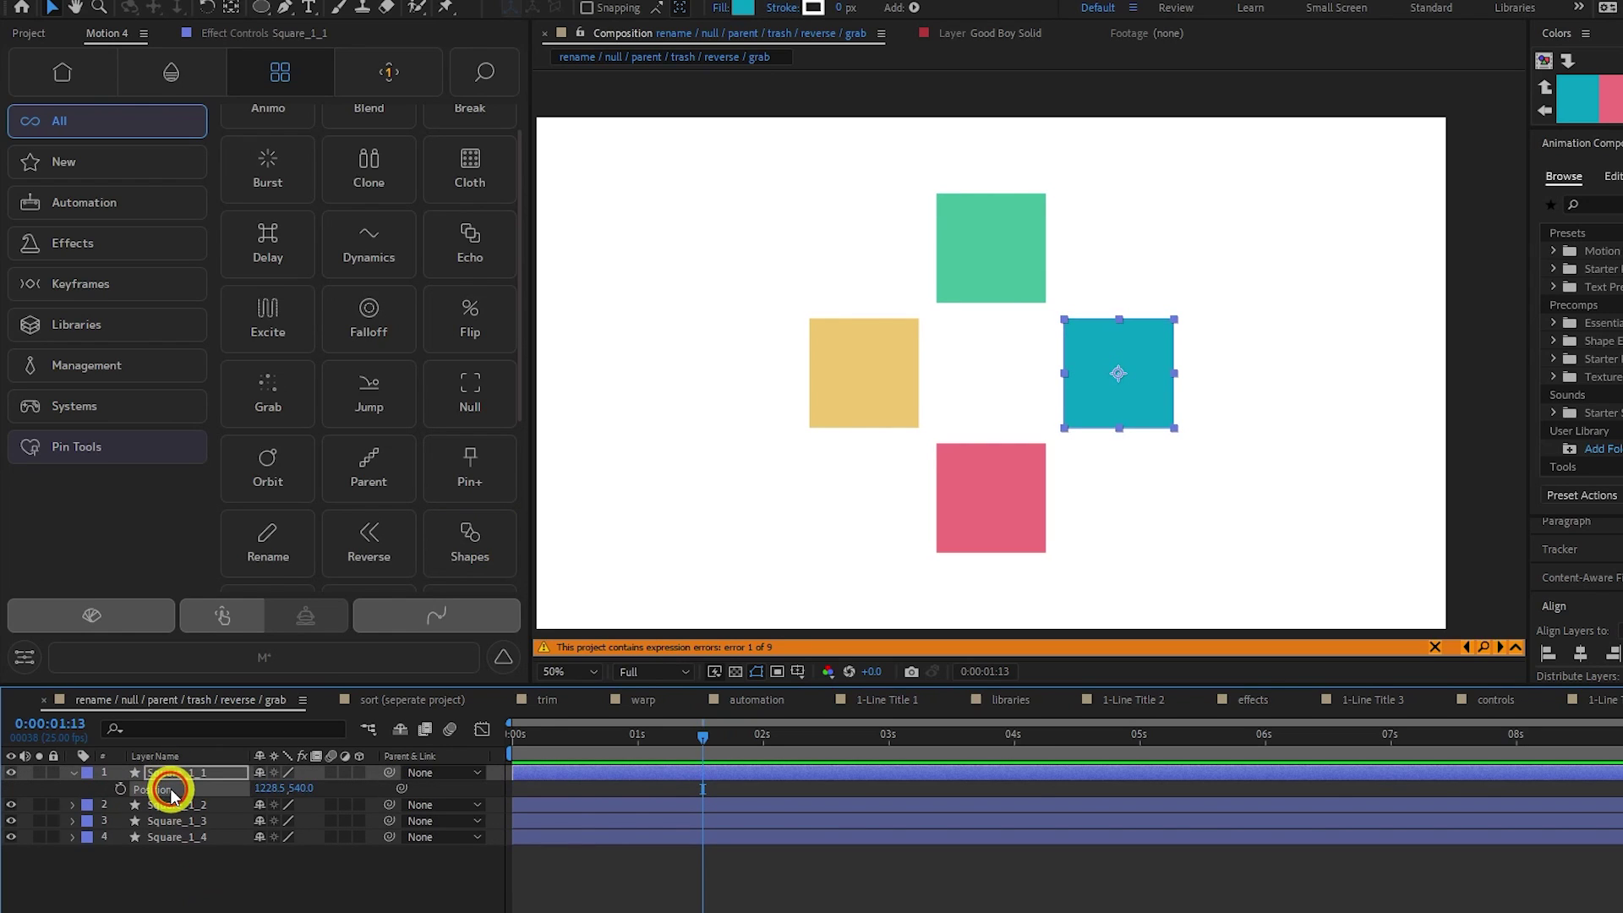
pyautogui.click(259, 412)
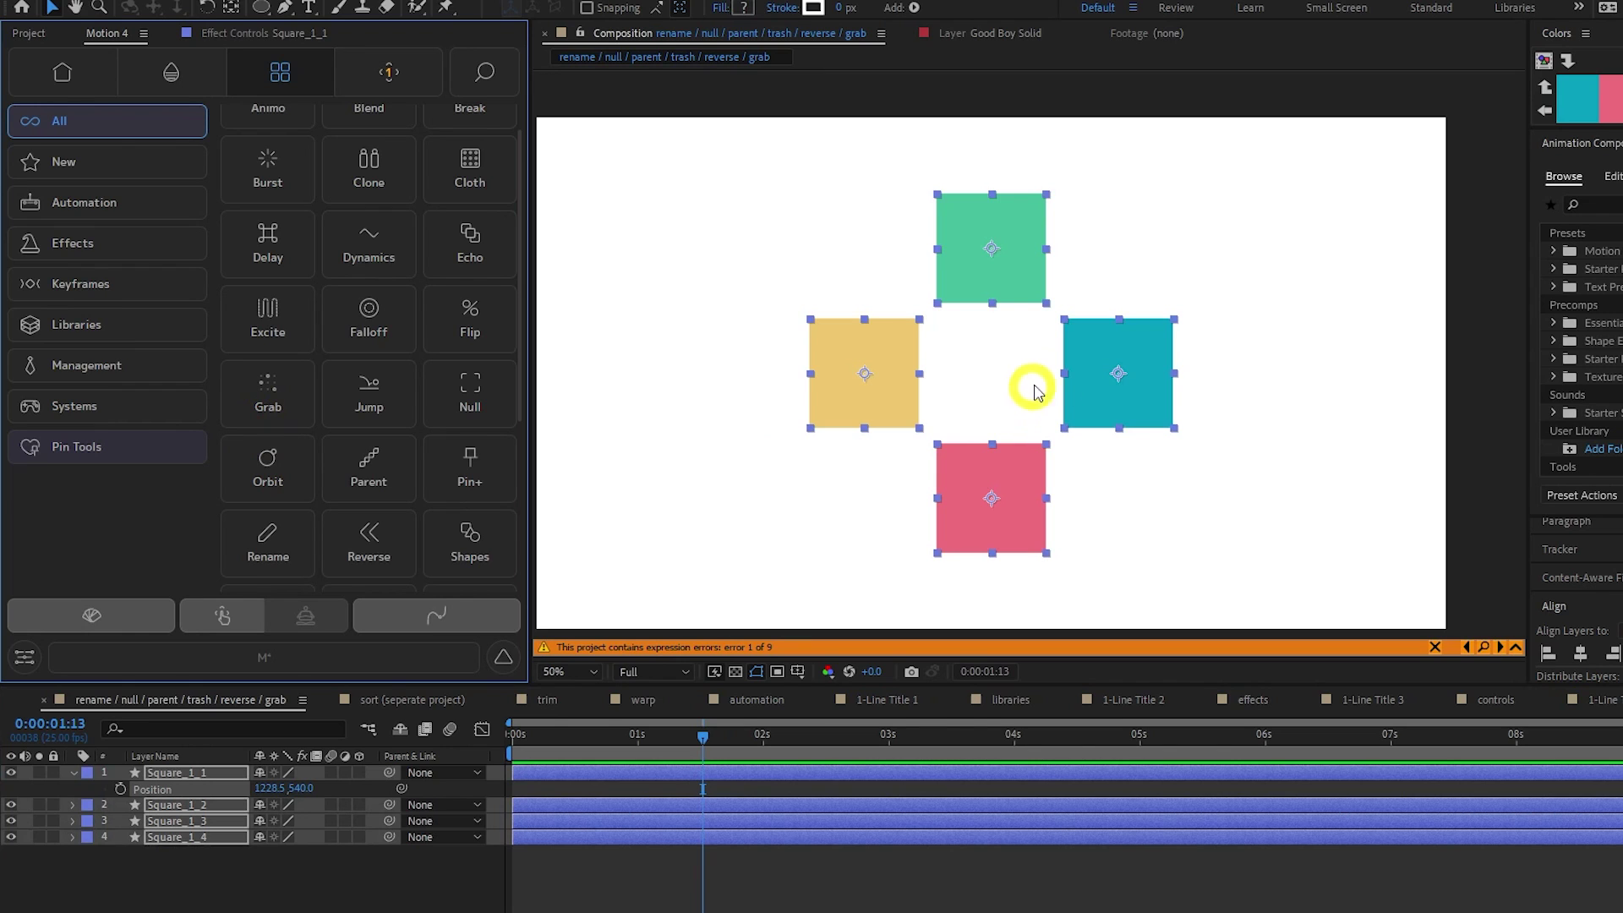
pyautogui.moveTo(1076, 391)
pyautogui.mouseDown()
pyautogui.moveTo(1070, 335)
pyautogui.moveTo(1087, 364)
pyautogui.mouseUp()
pyautogui.hotkey('ctrl', 'z')
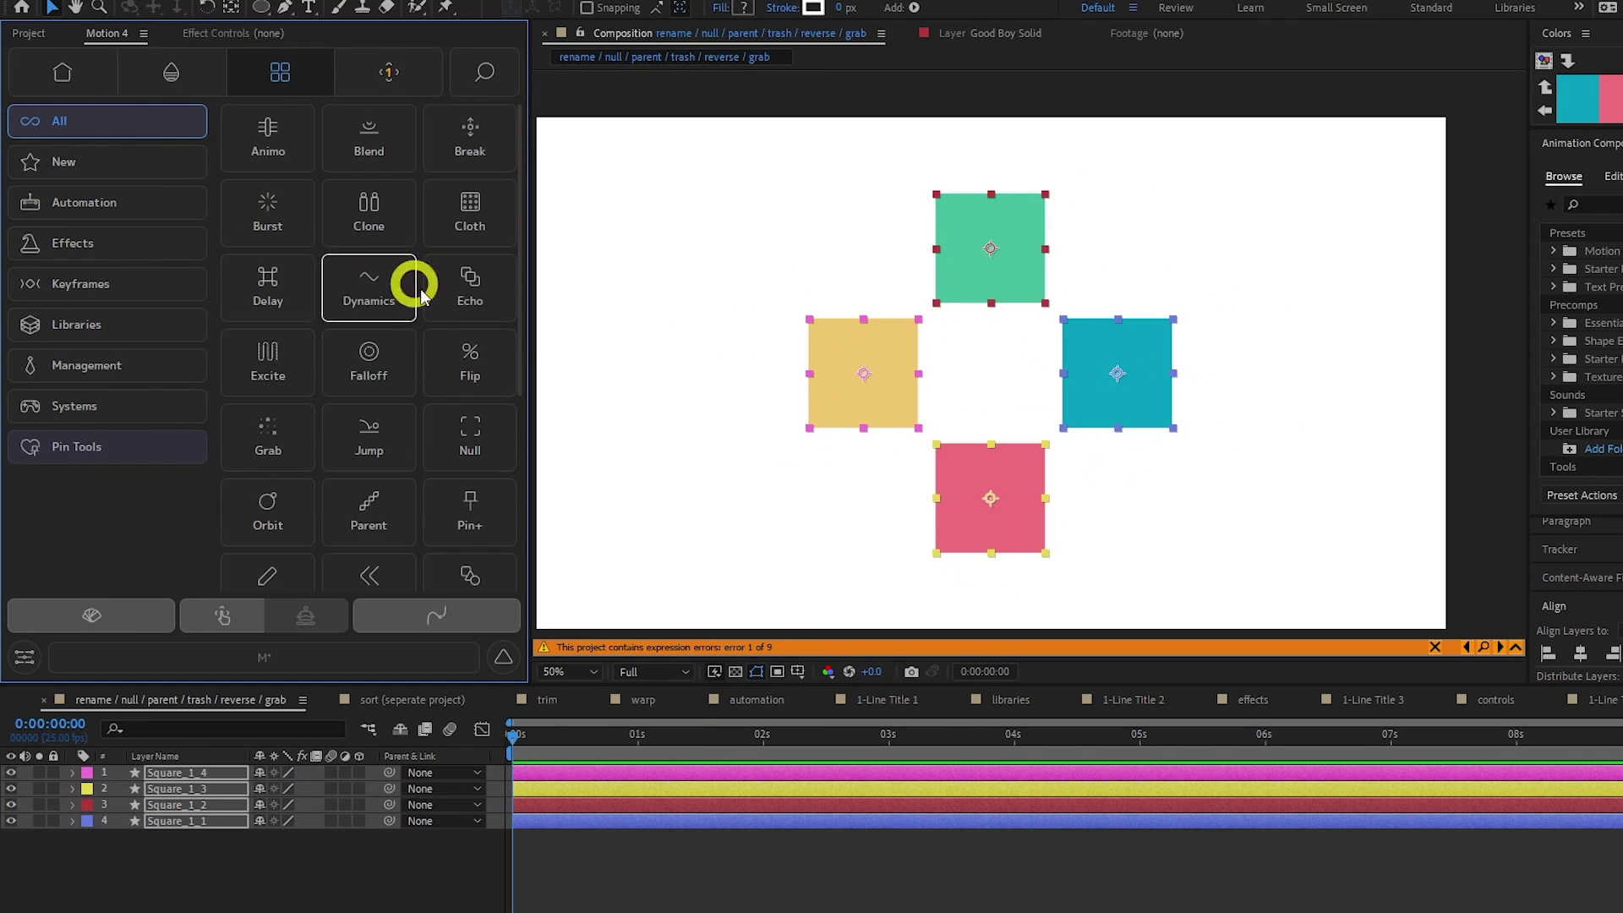
# - Flip the four squares as a group with the Flip tool, running it across different axes including vertical and diagonal ones
pyautogui.rightClick(490, 372)
pyautogui.click(317, 436)
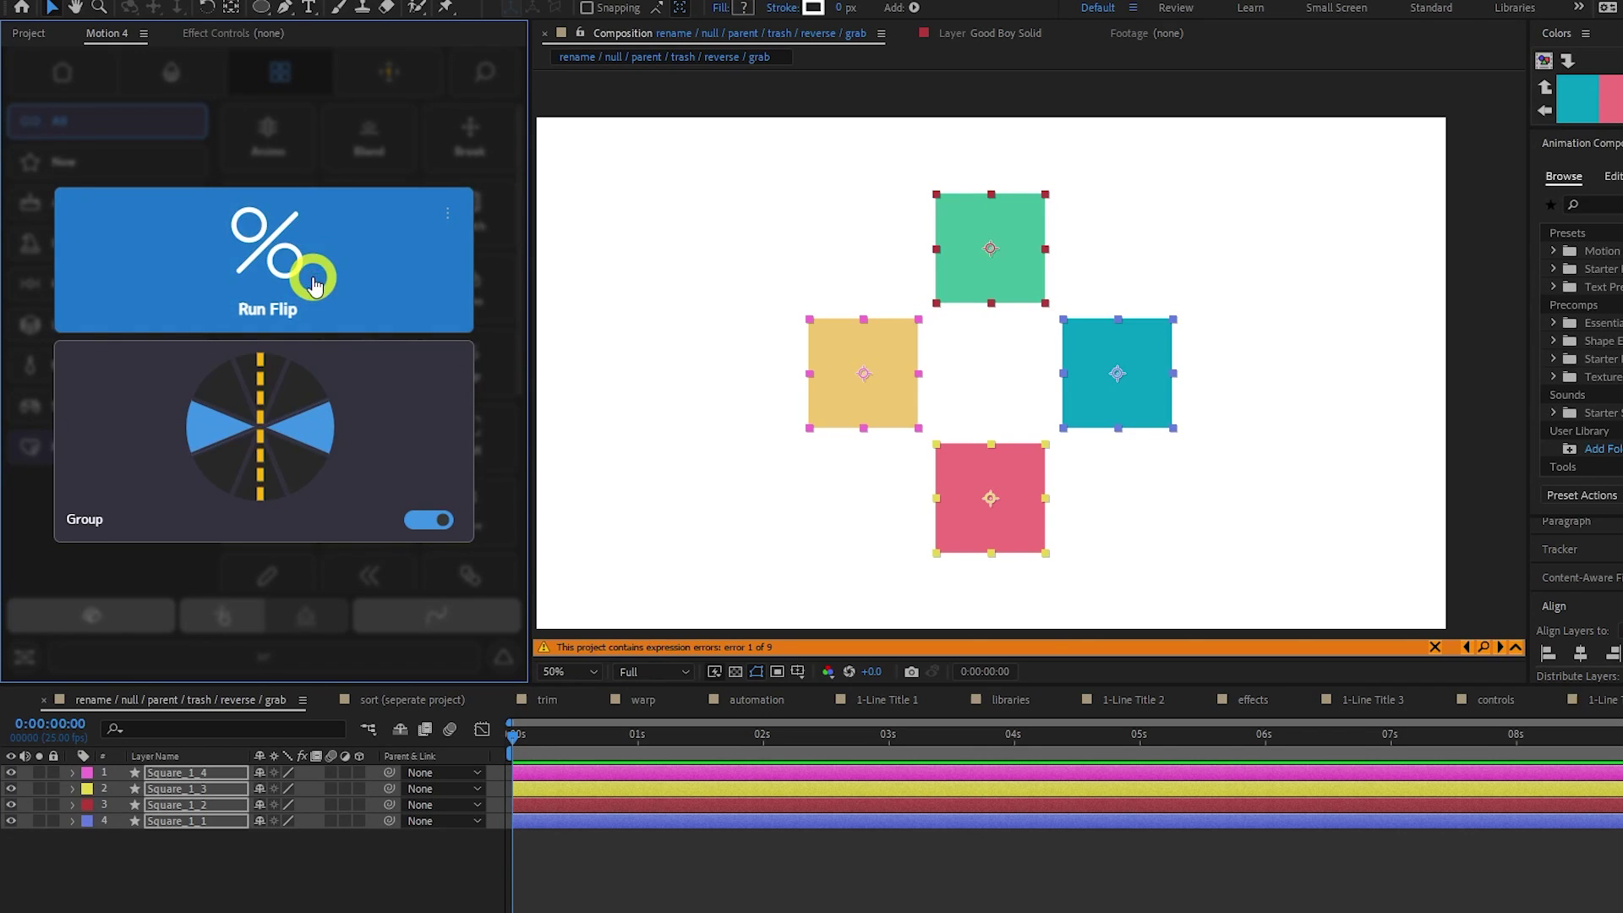
pyautogui.click(308, 272)
pyautogui.click(271, 405)
pyautogui.click(290, 279)
pyautogui.click(228, 460)
pyautogui.click(276, 294)
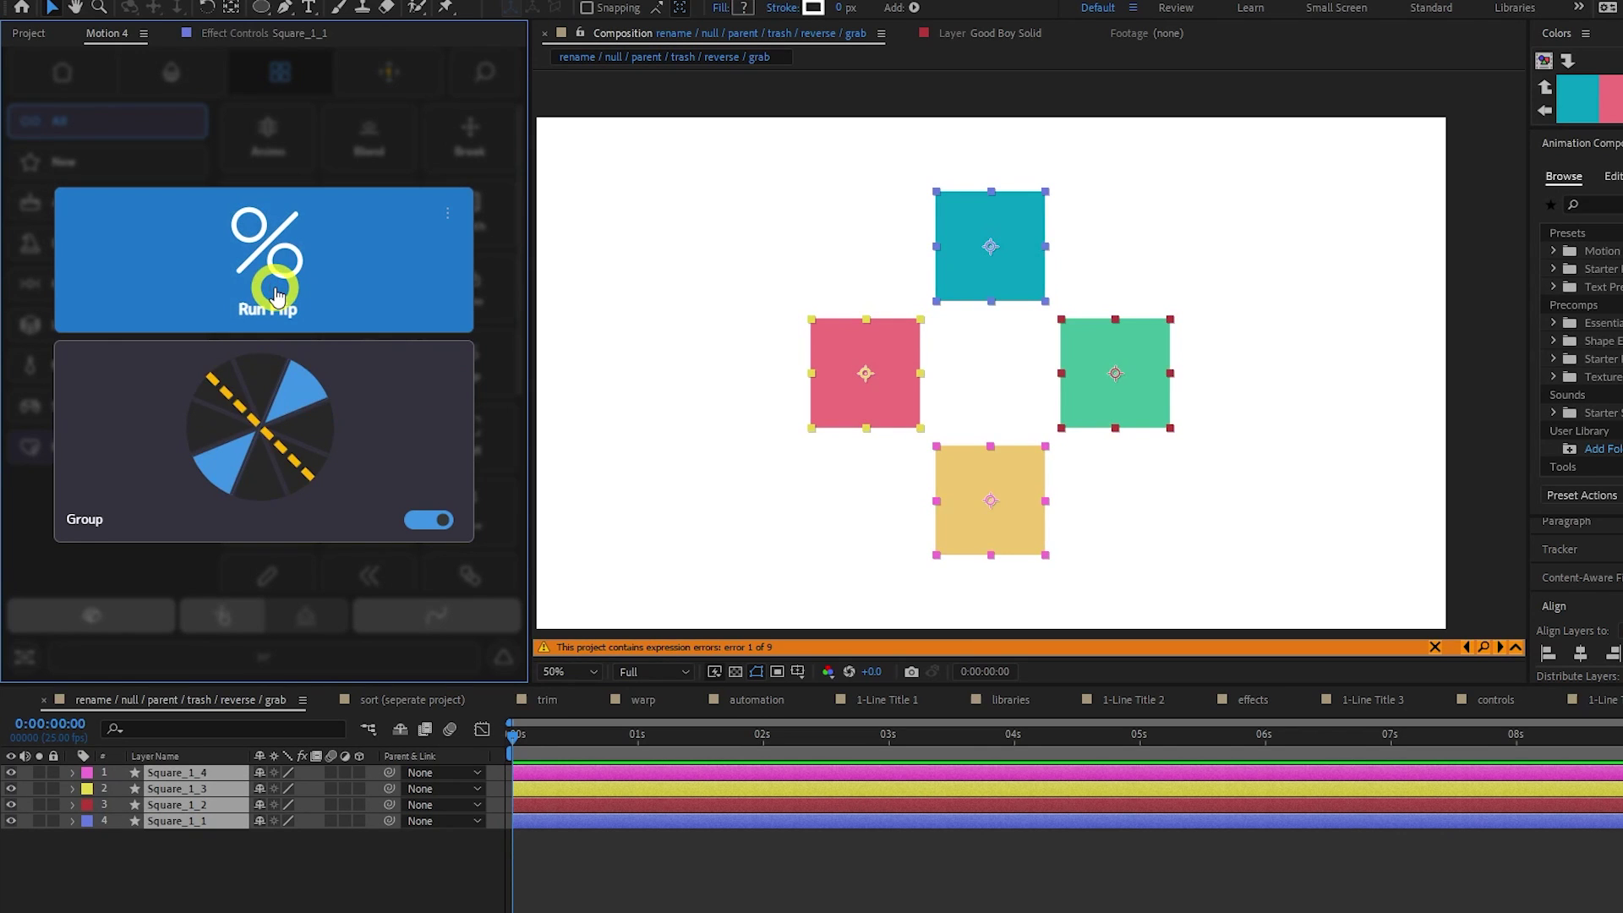
pyautogui.click(319, 246)
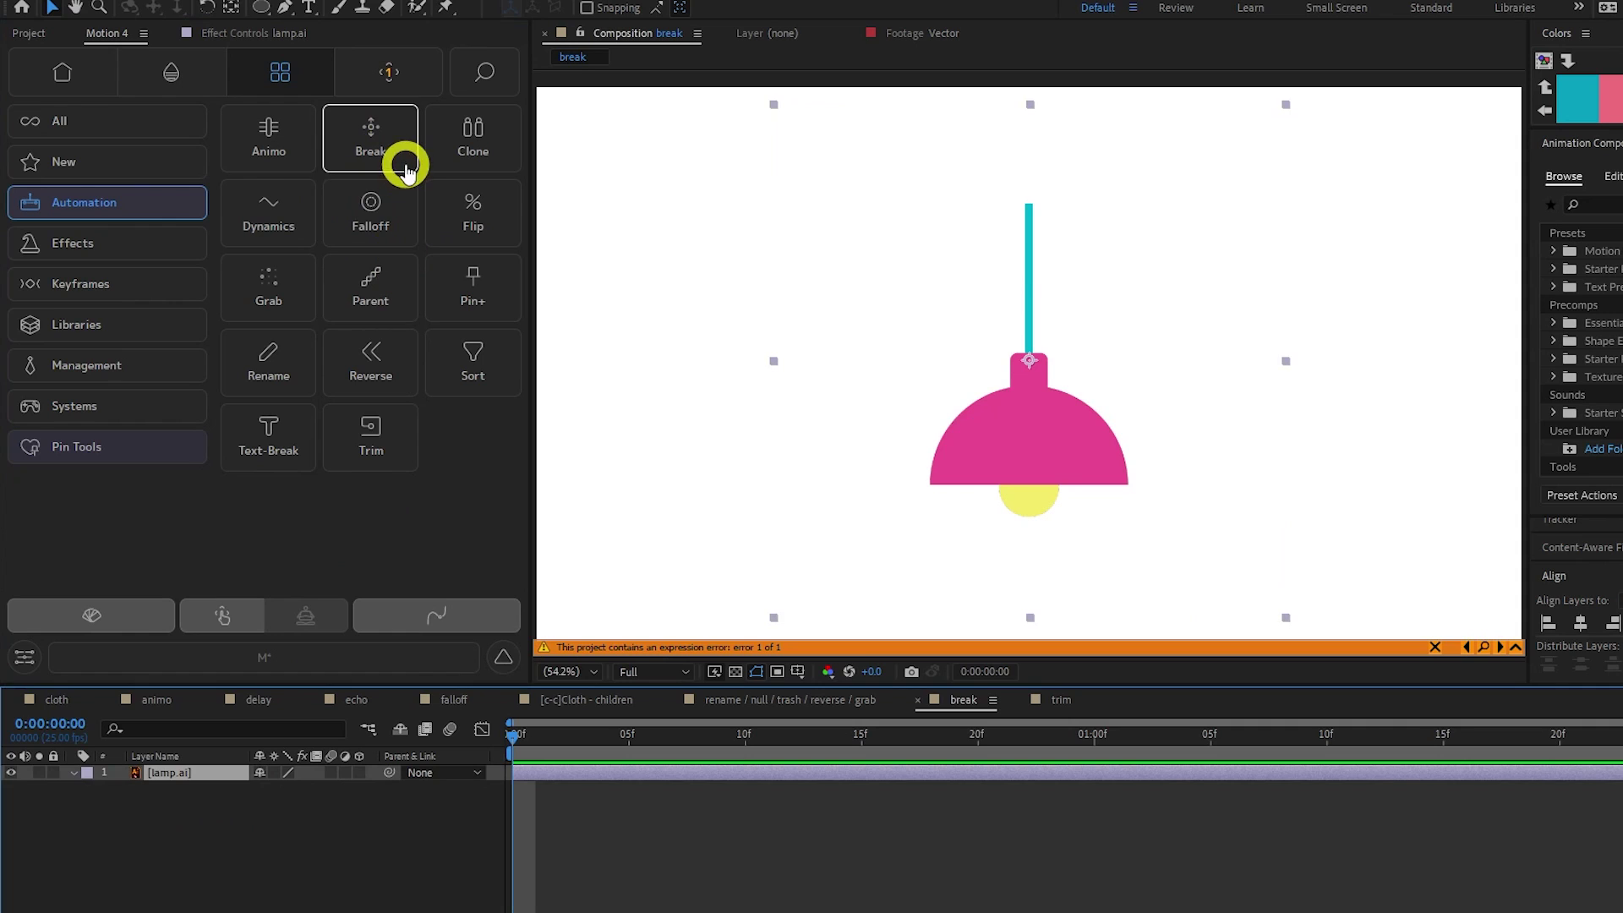
# - Split the lamp.ai layer into separate shape layers with the Break tool and select the bulb's layer on its own
pyautogui.click(405, 168)
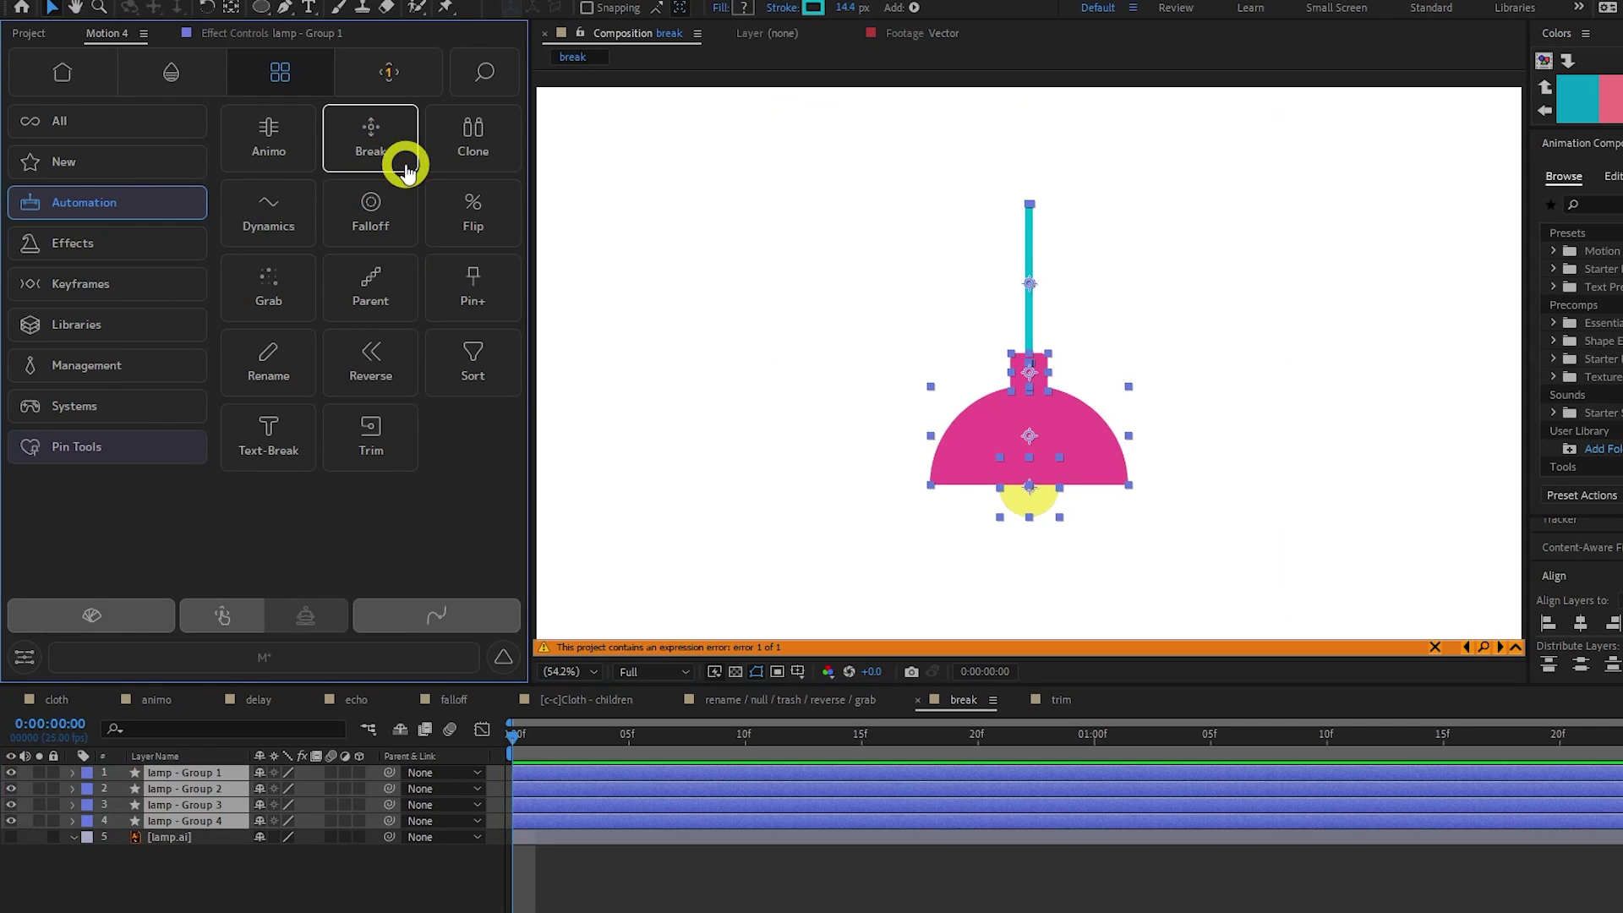
pyautogui.click(189, 807)
pyautogui.click(185, 821)
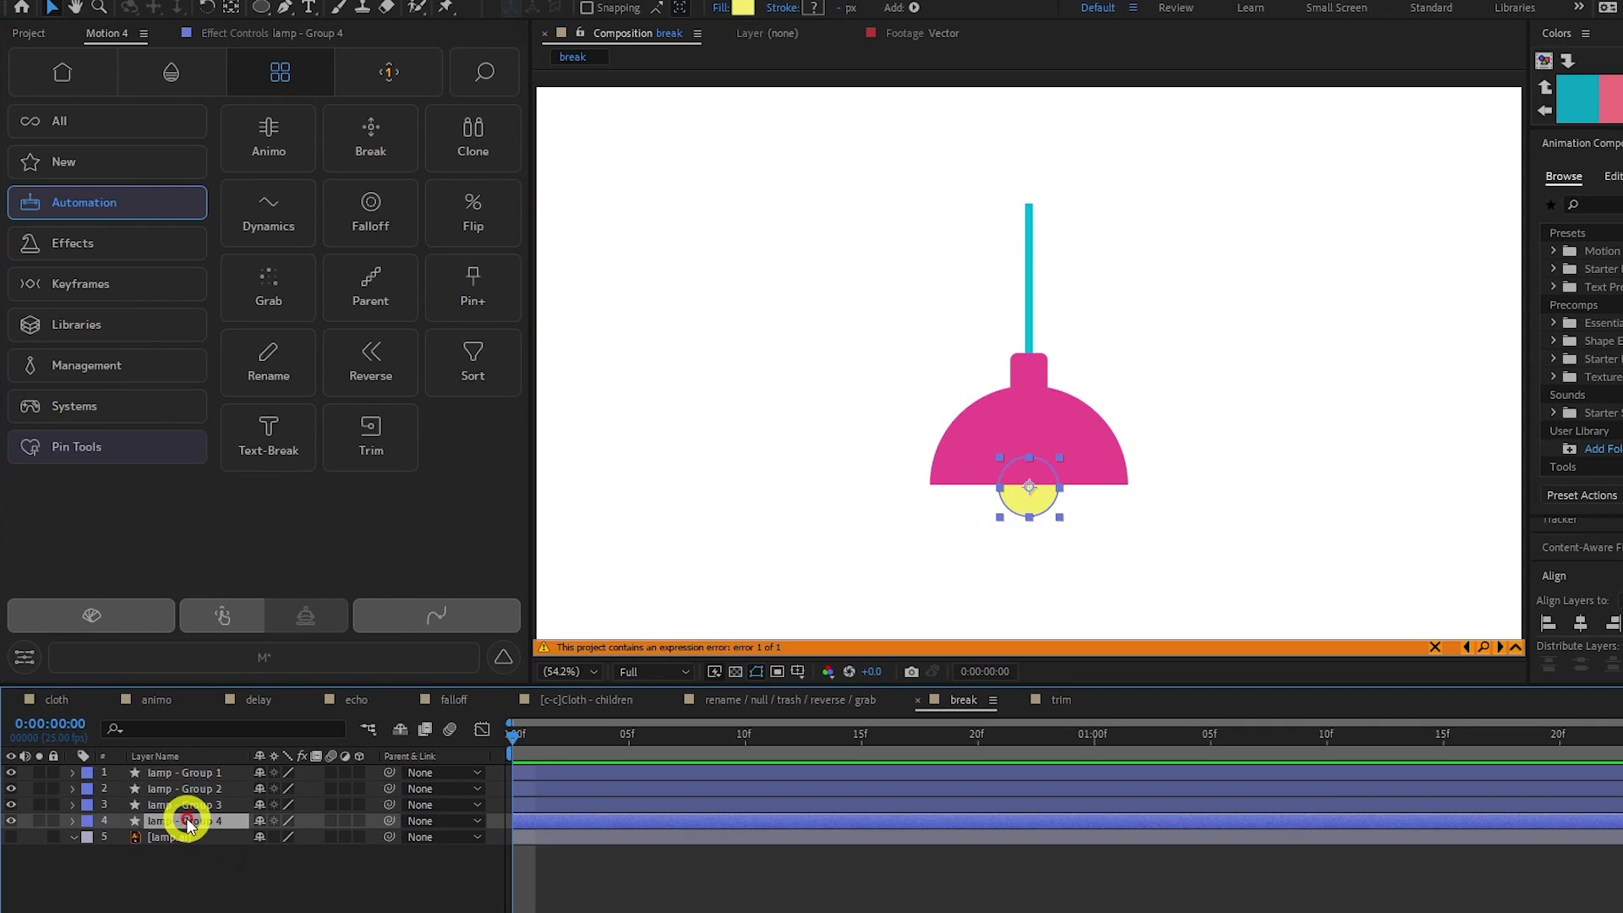
# - Bring up the Create options of the lamp.ai layer for converting it to a layered comp or shapes
pyautogui.rightClick(171, 772)
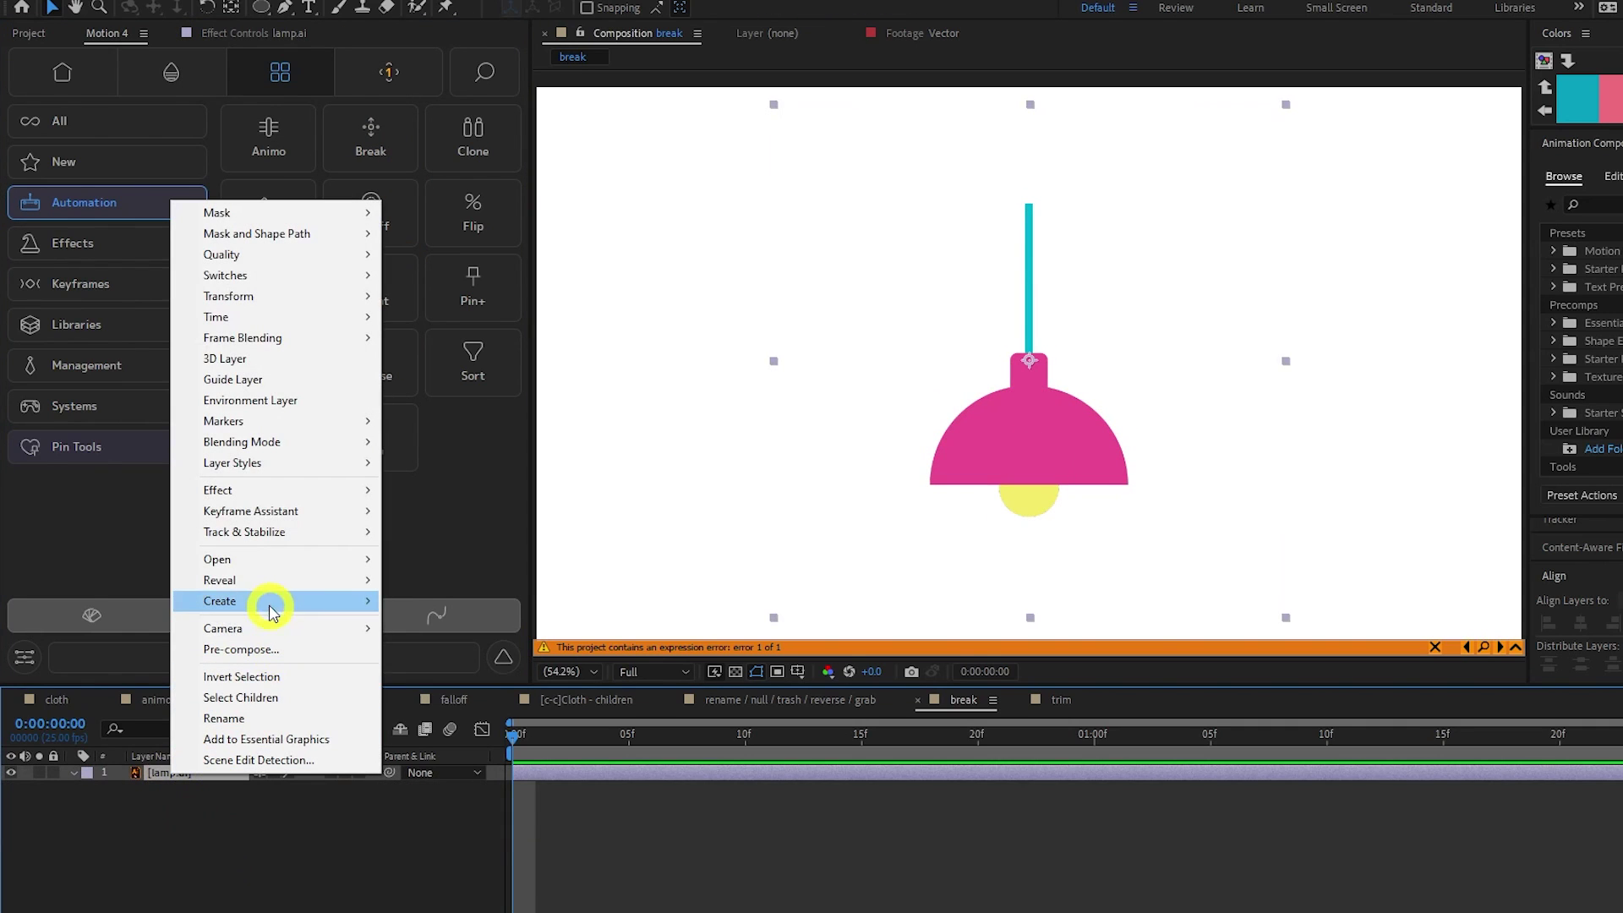
pyautogui.moveTo(269, 604)
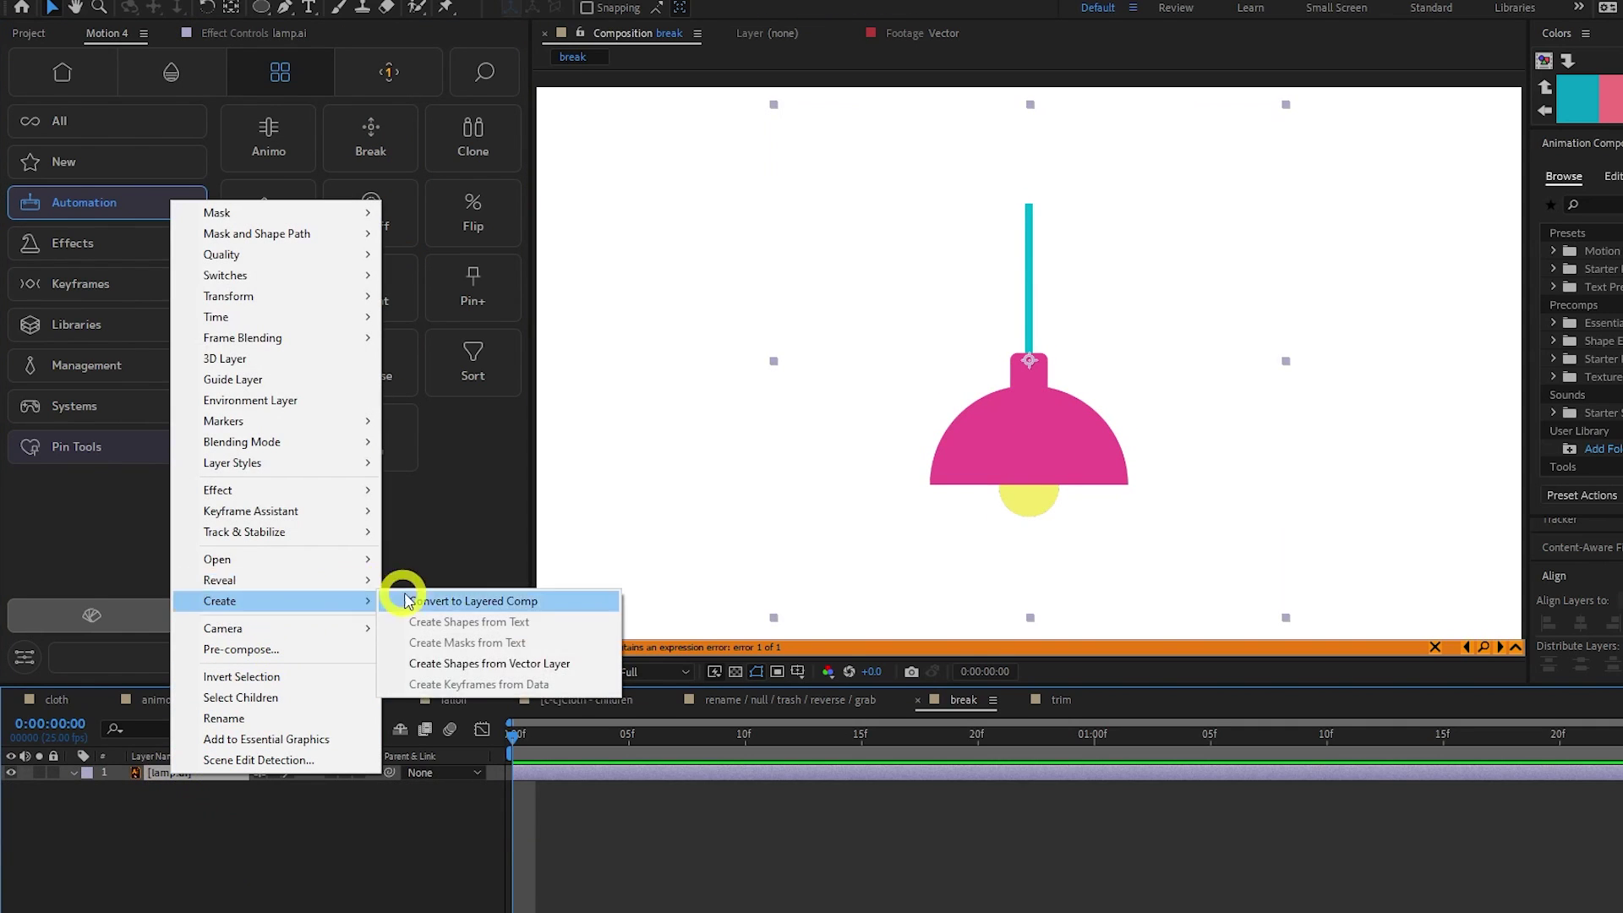
# - Copy the first Position keyframes of the four shape layers to 0:00:02:15 with the Clone tool, undoing a trial layer duplication
pyautogui.moveTo(616, 905); pyautogui.dragTo(573, 799)
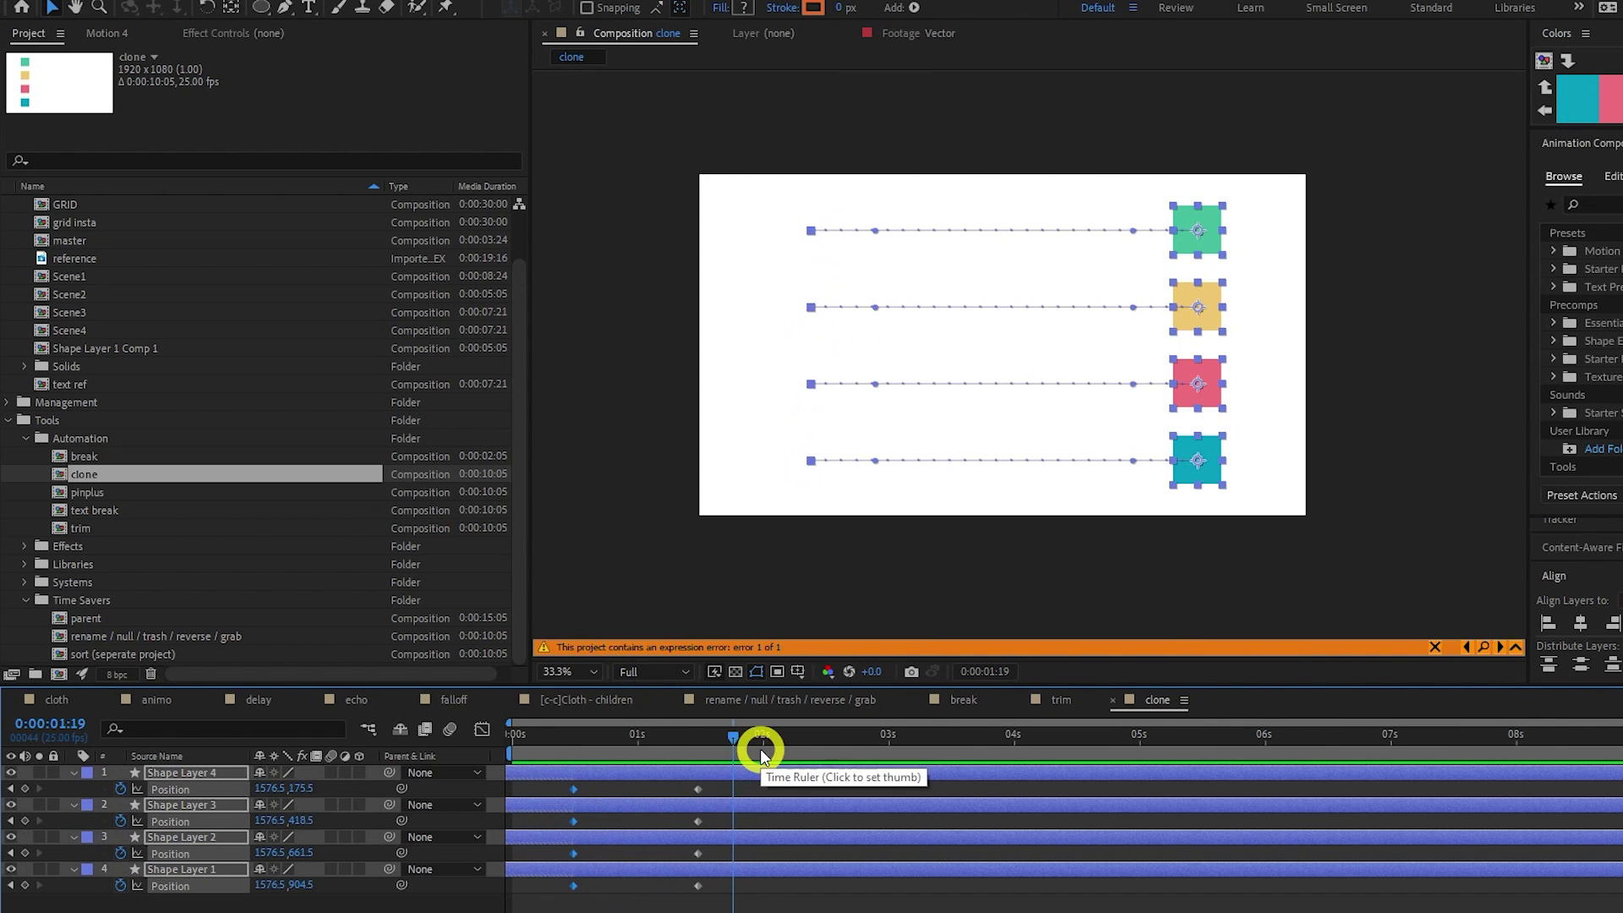
pyautogui.hotkey('ctrl', 'd')
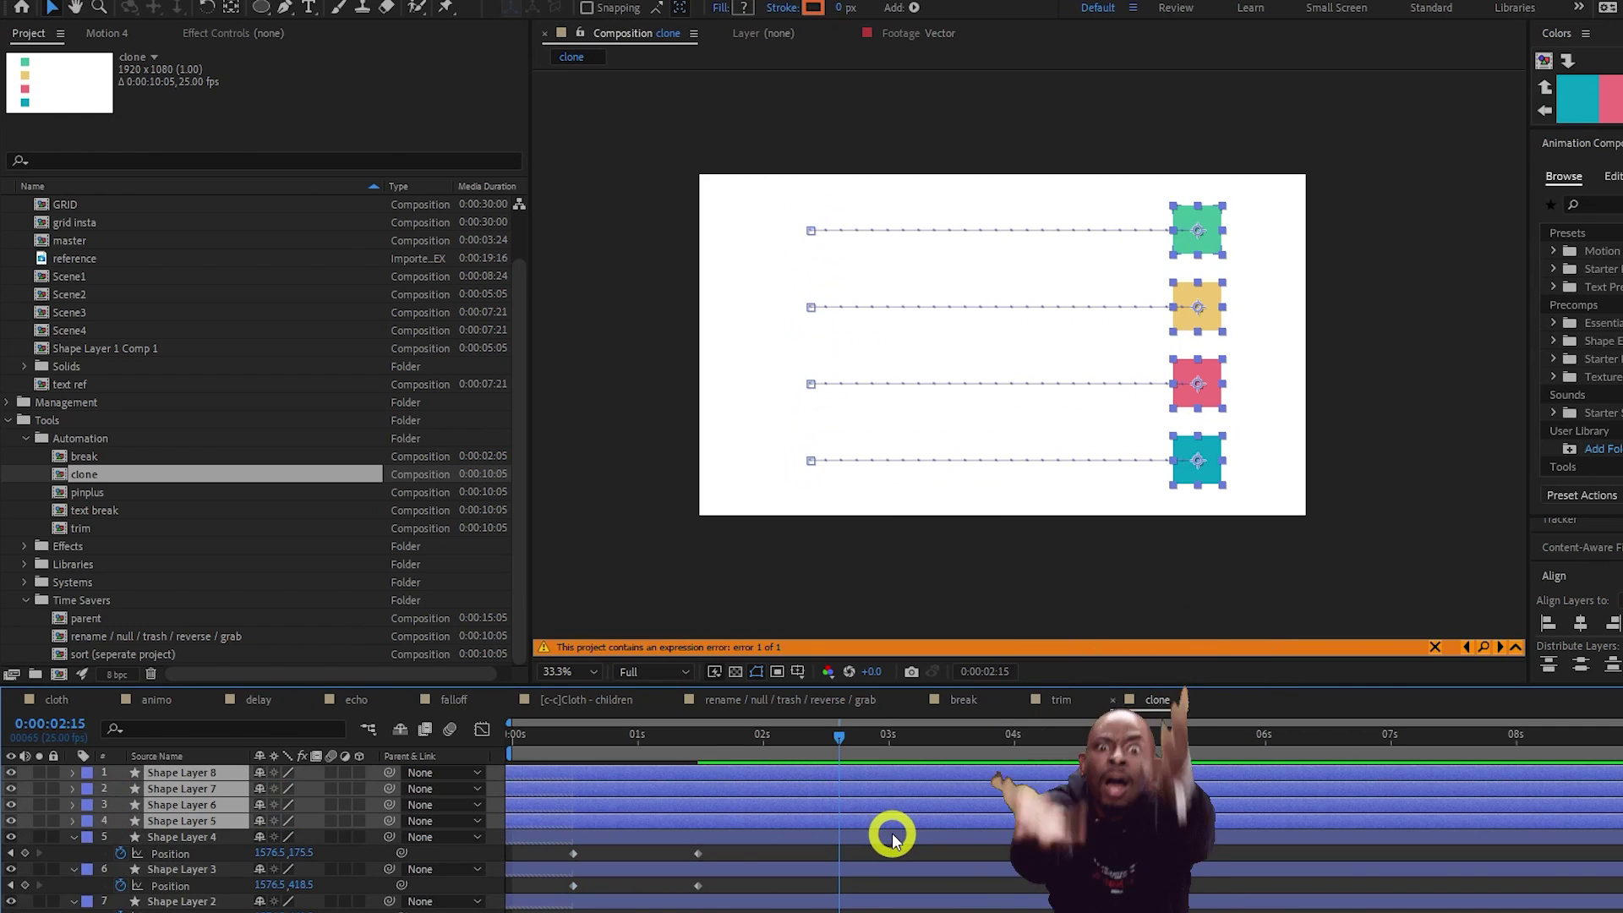
pyautogui.hotkey('ctrl', 'z')
pyautogui.click(119, 37)
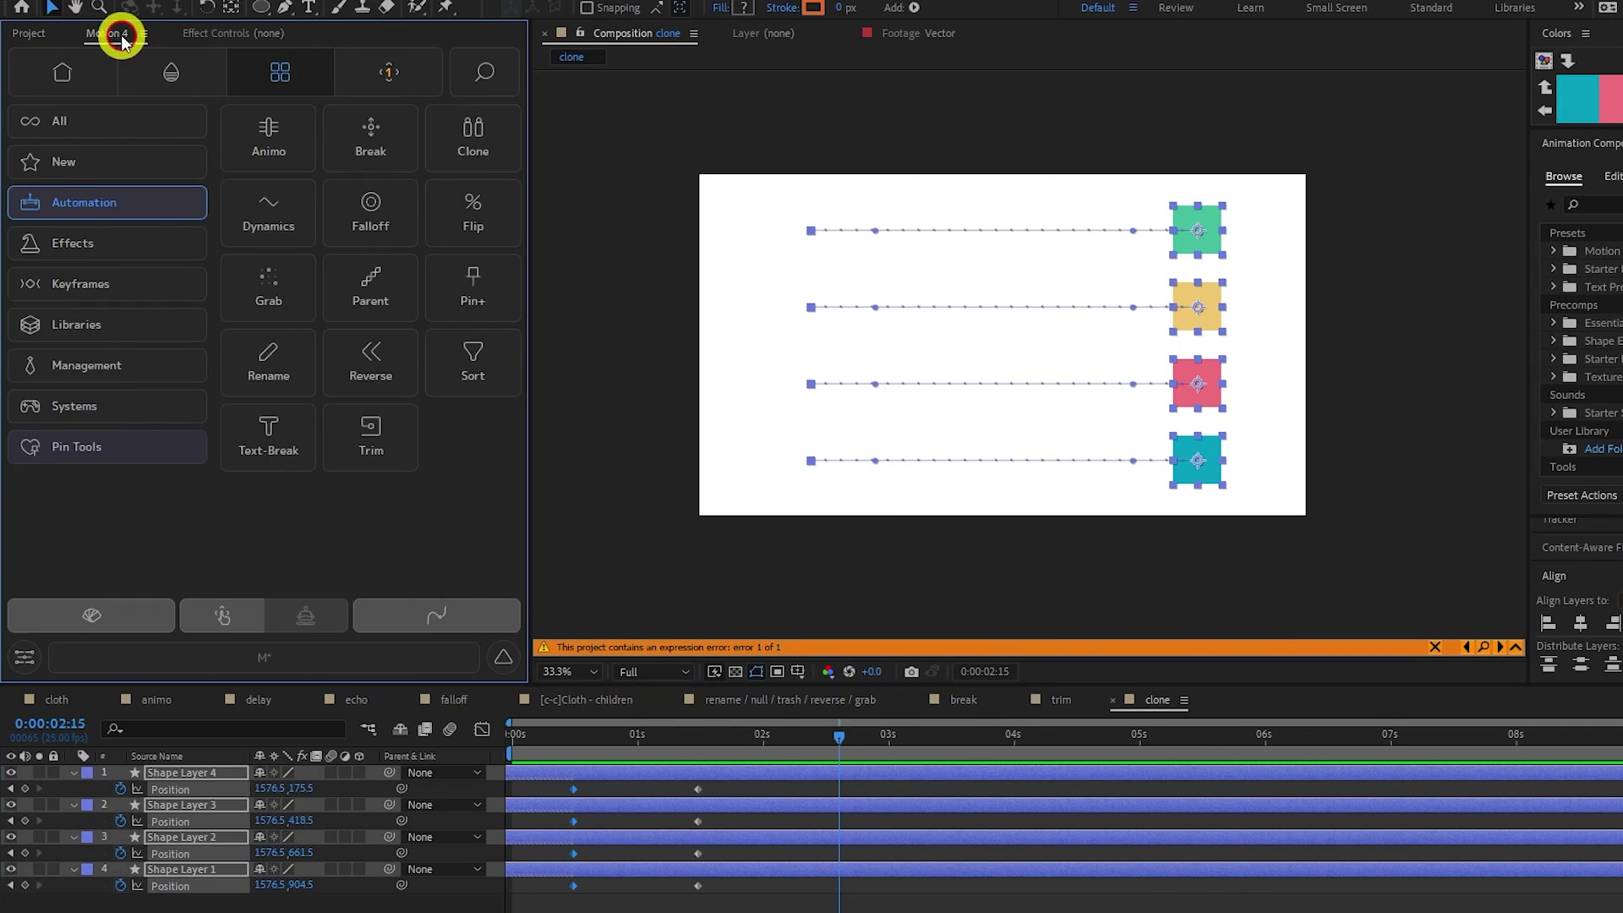
pyautogui.click(494, 148)
pyautogui.click(358, 318)
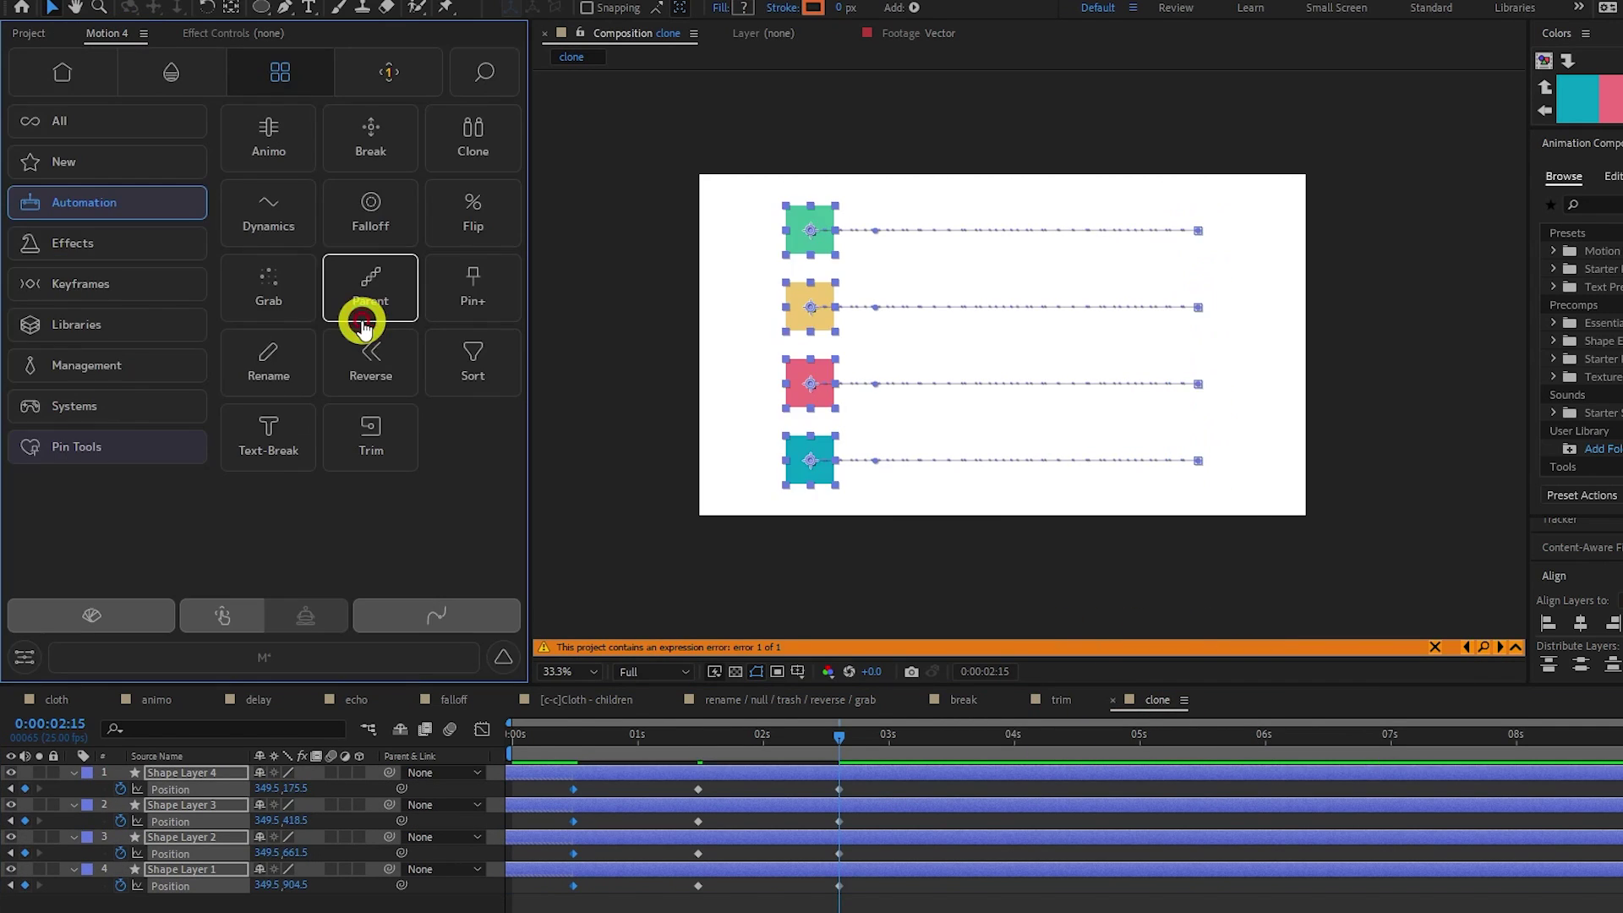
pyautogui.click(558, 744)
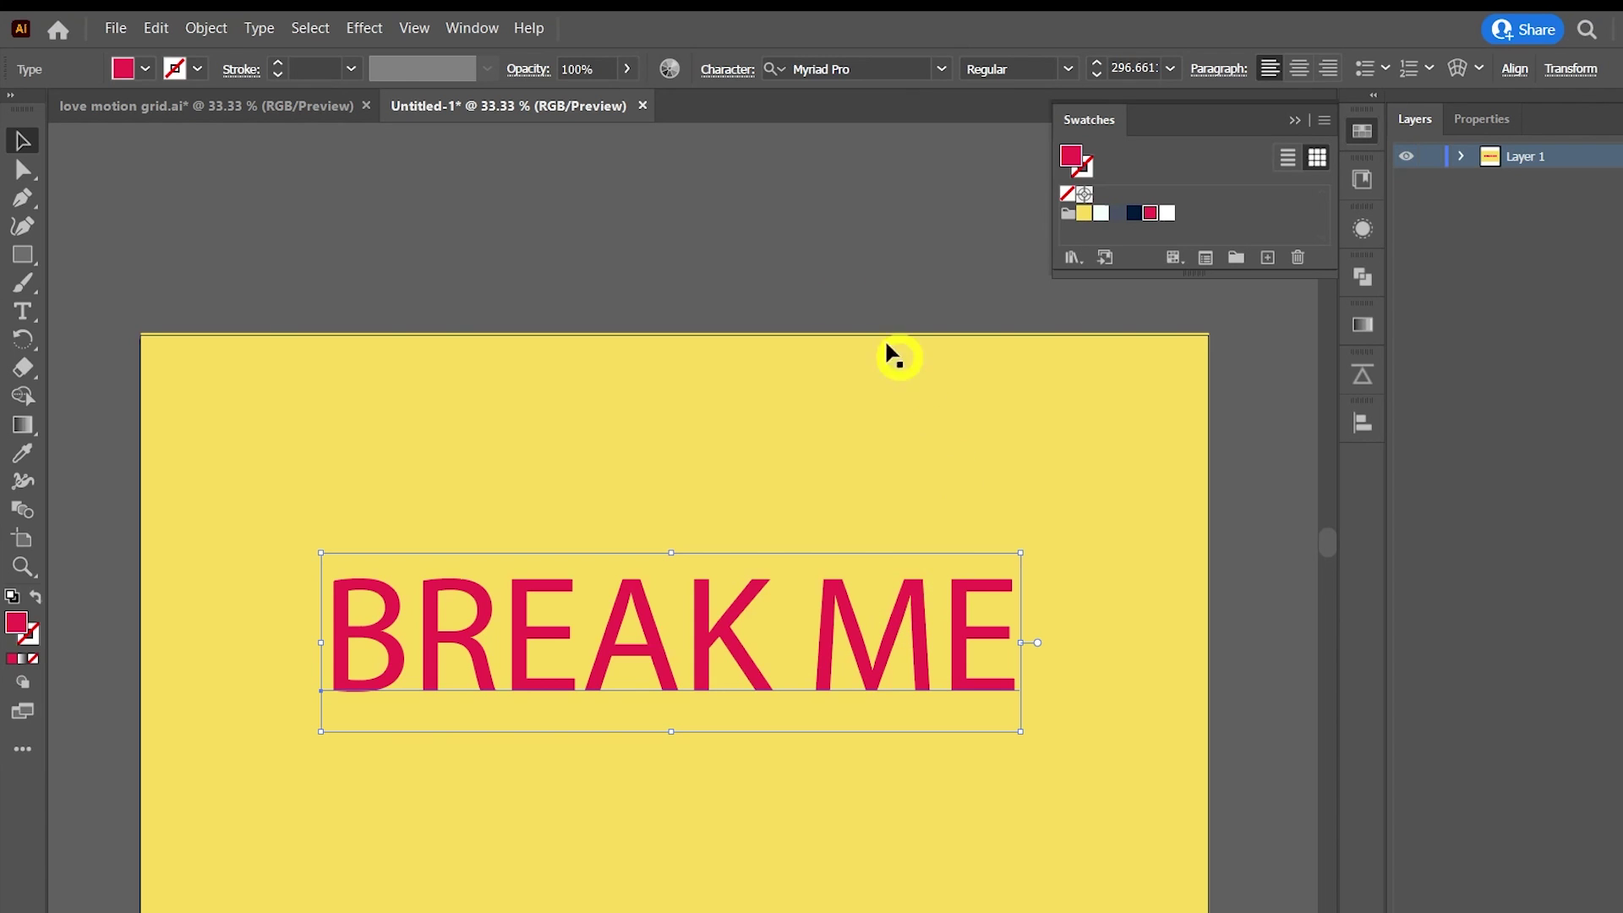
# - Switch to Illustrator and convert the BREAK ME text to outlines
pyautogui.click(259, 28)
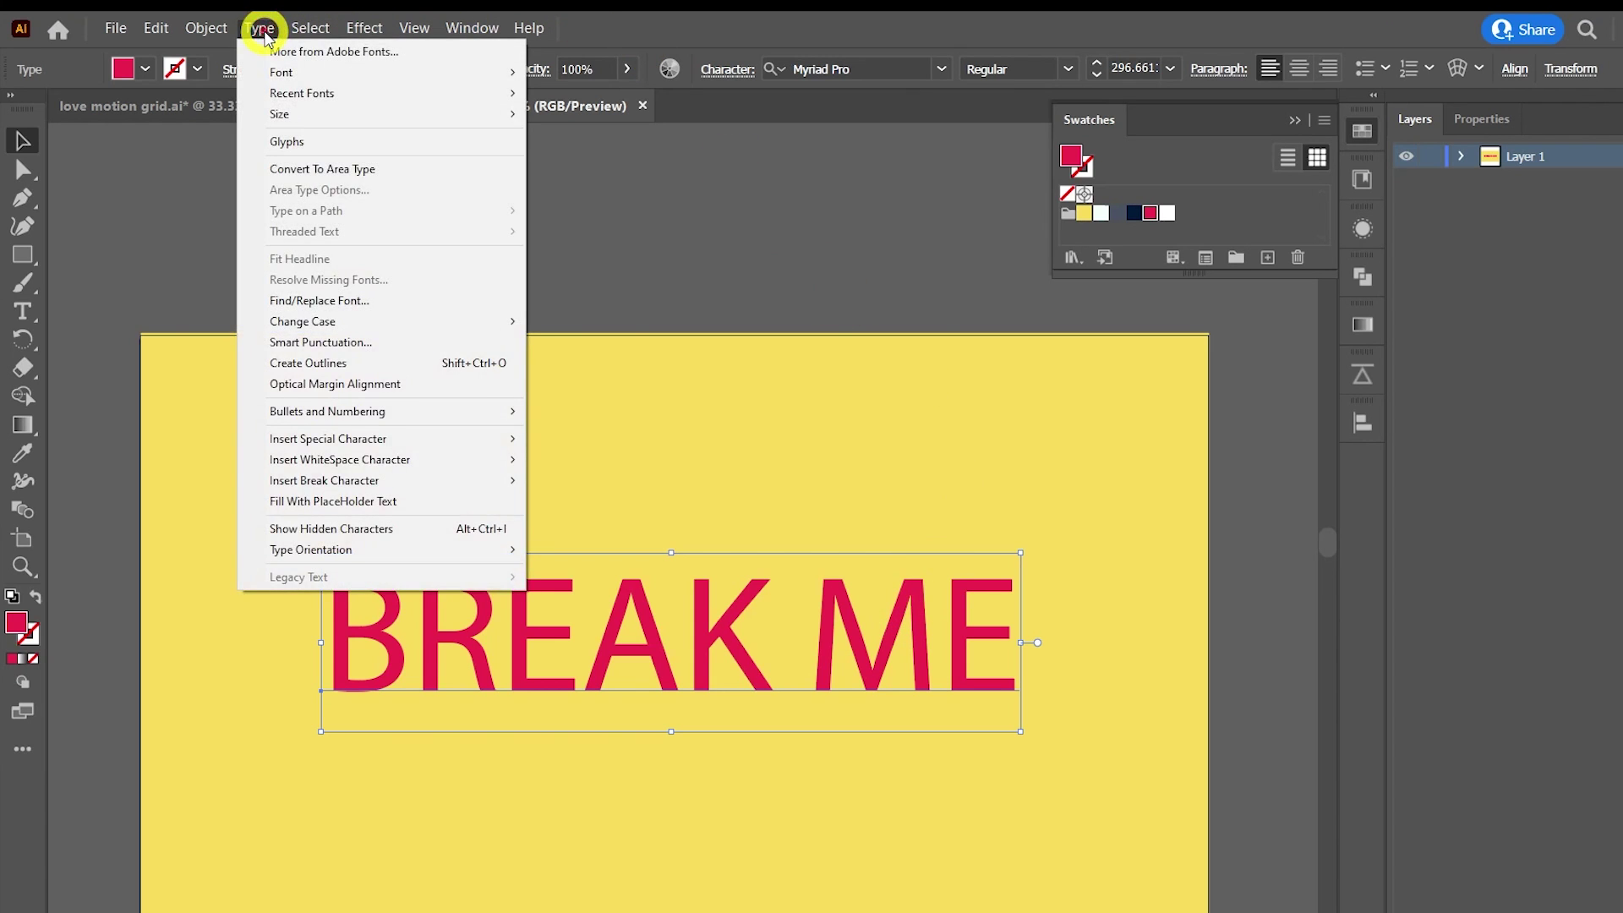
pyautogui.click(326, 362)
pyautogui.scroll(-1, 333, 372)
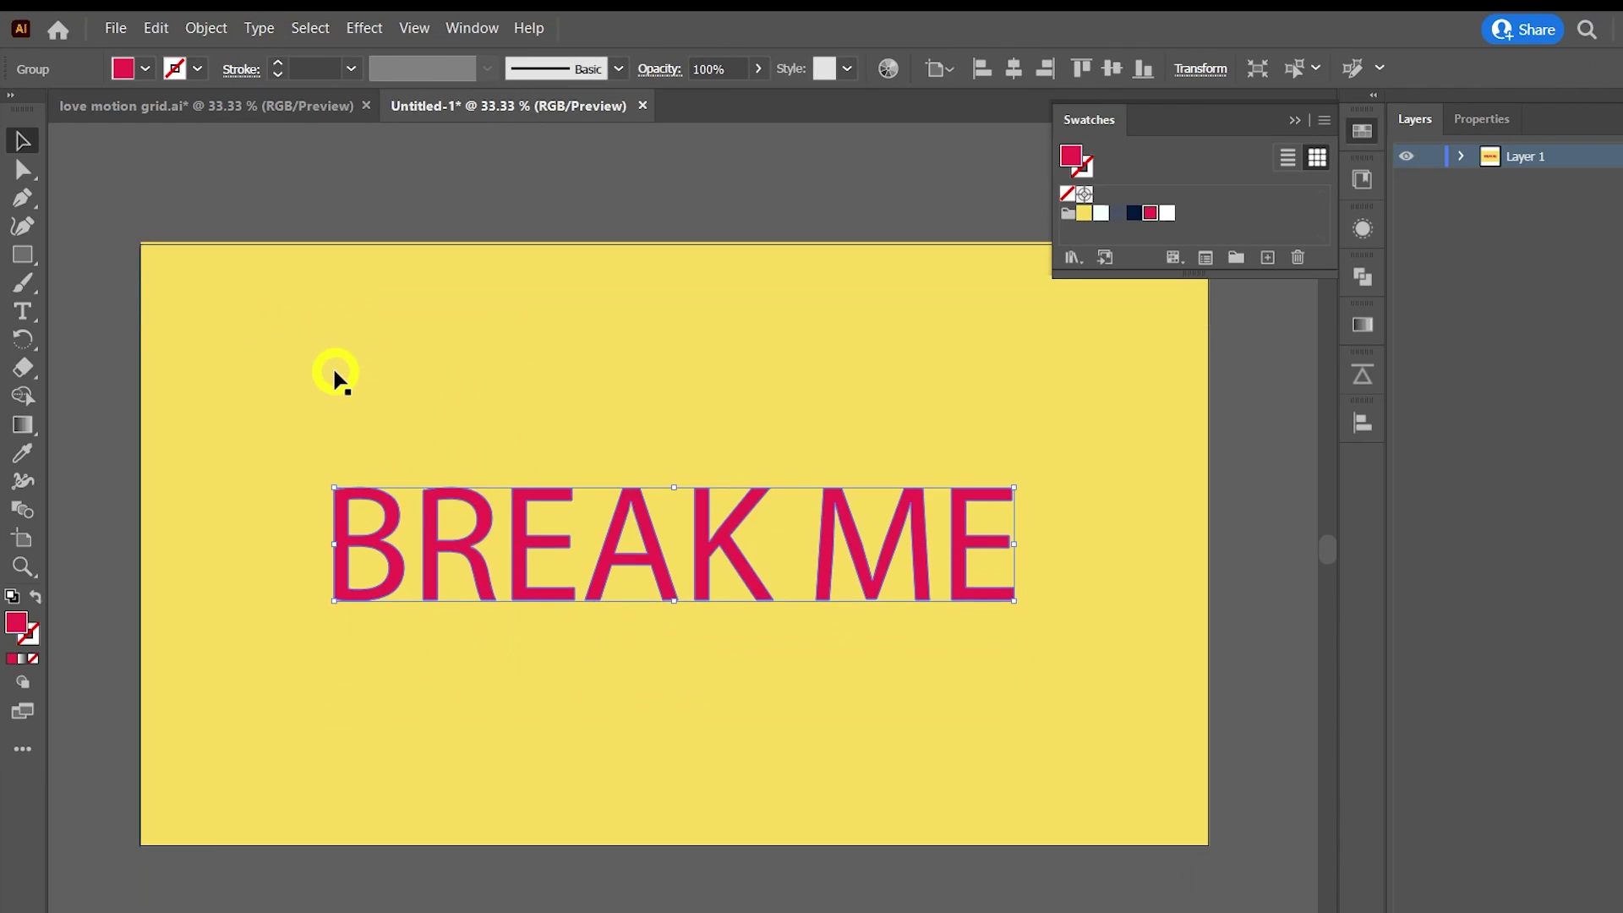
pyautogui.press('a')
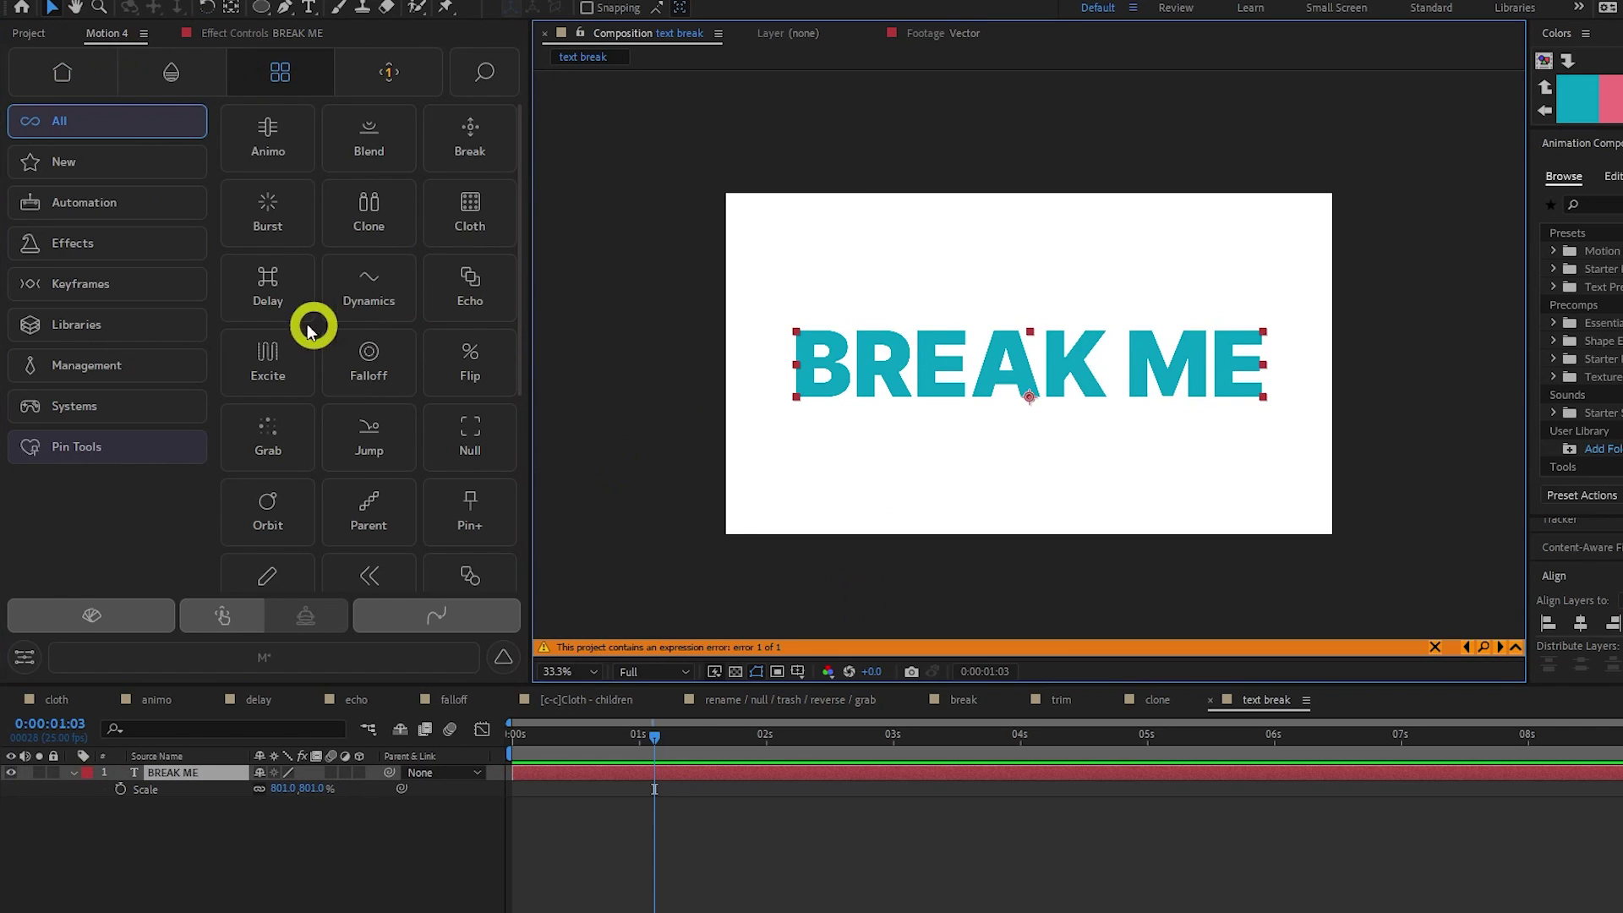
# - Switch to After Effects and split the BREAK ME text layer into individual letter shape layers with the Text-Break tool
pyautogui.scroll(-4, 247, 407)
pyautogui.click(271, 470)
pyautogui.click(308, 424)
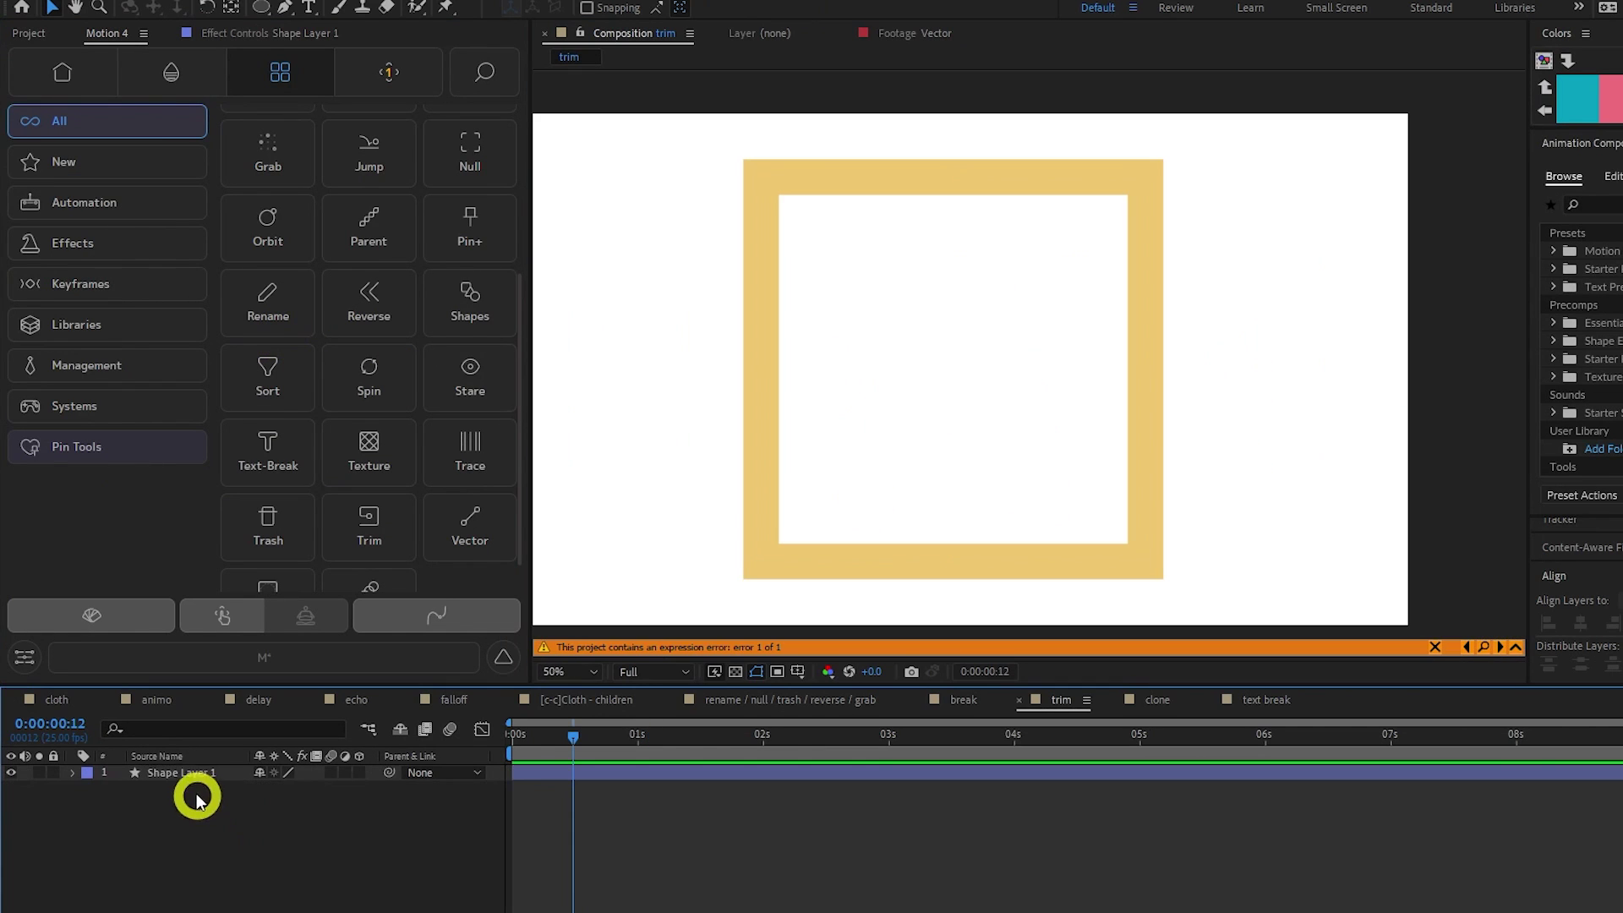
# - Apply the Trim tool to the yellow outlined square, Shape Layer 1, in the trim composition
pyautogui.click(180, 773)
pyautogui.scroll(-1, 333, 363)
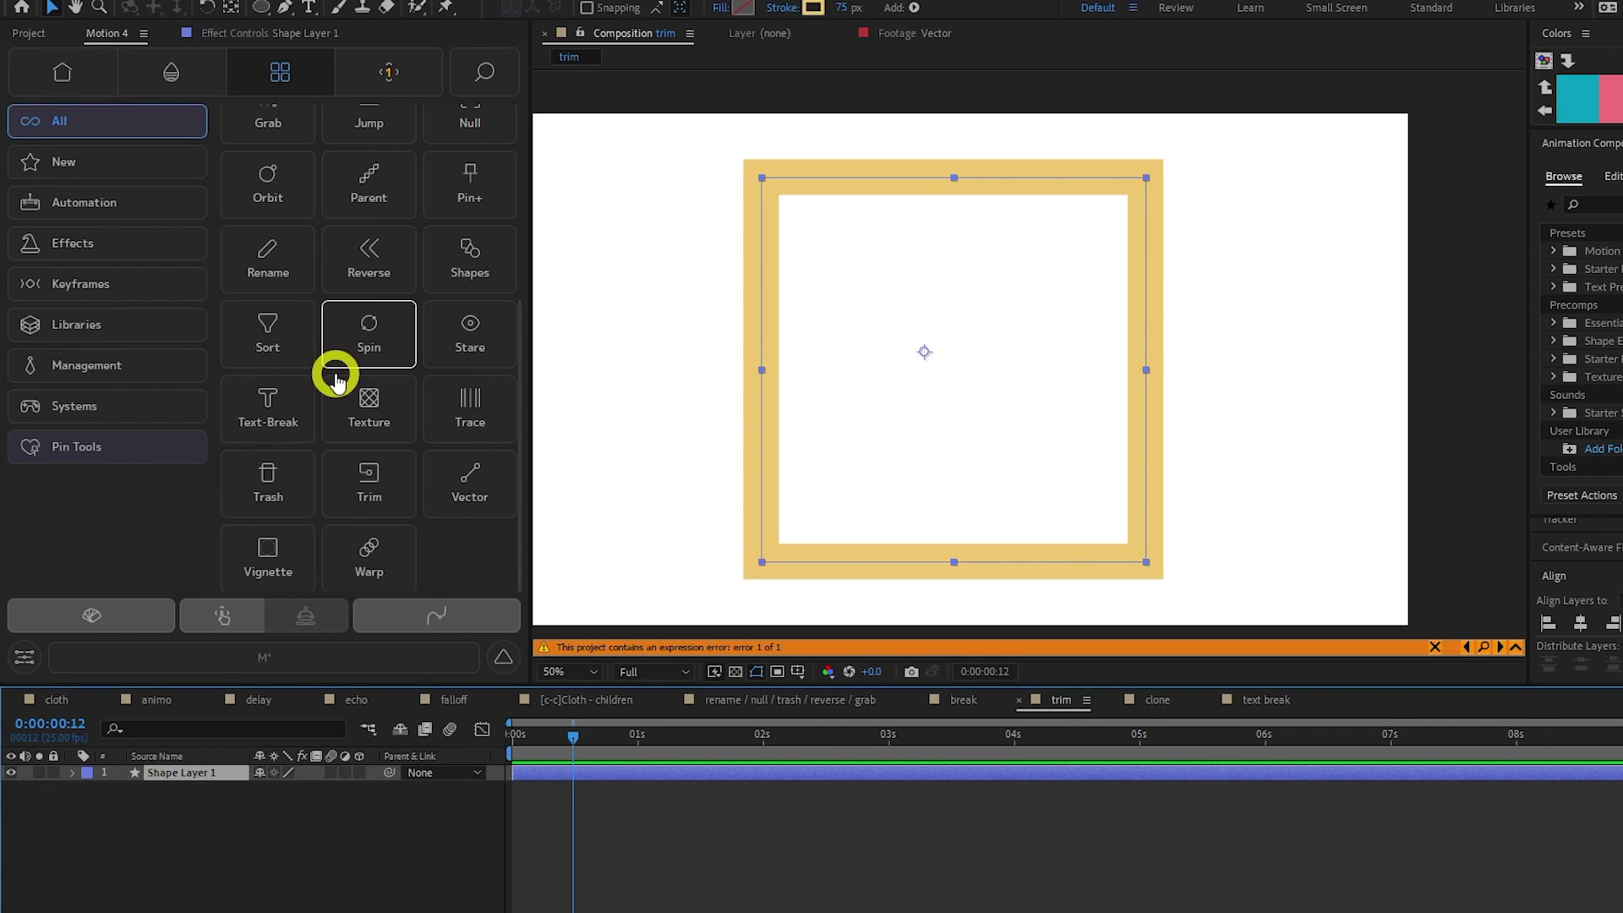
pyautogui.click(377, 474)
pyautogui.moveTo(262, 853)
pyautogui.mouseDown()
pyautogui.moveTo(207, 865)
pyautogui.moveTo(245, 862)
pyautogui.mouseUp()
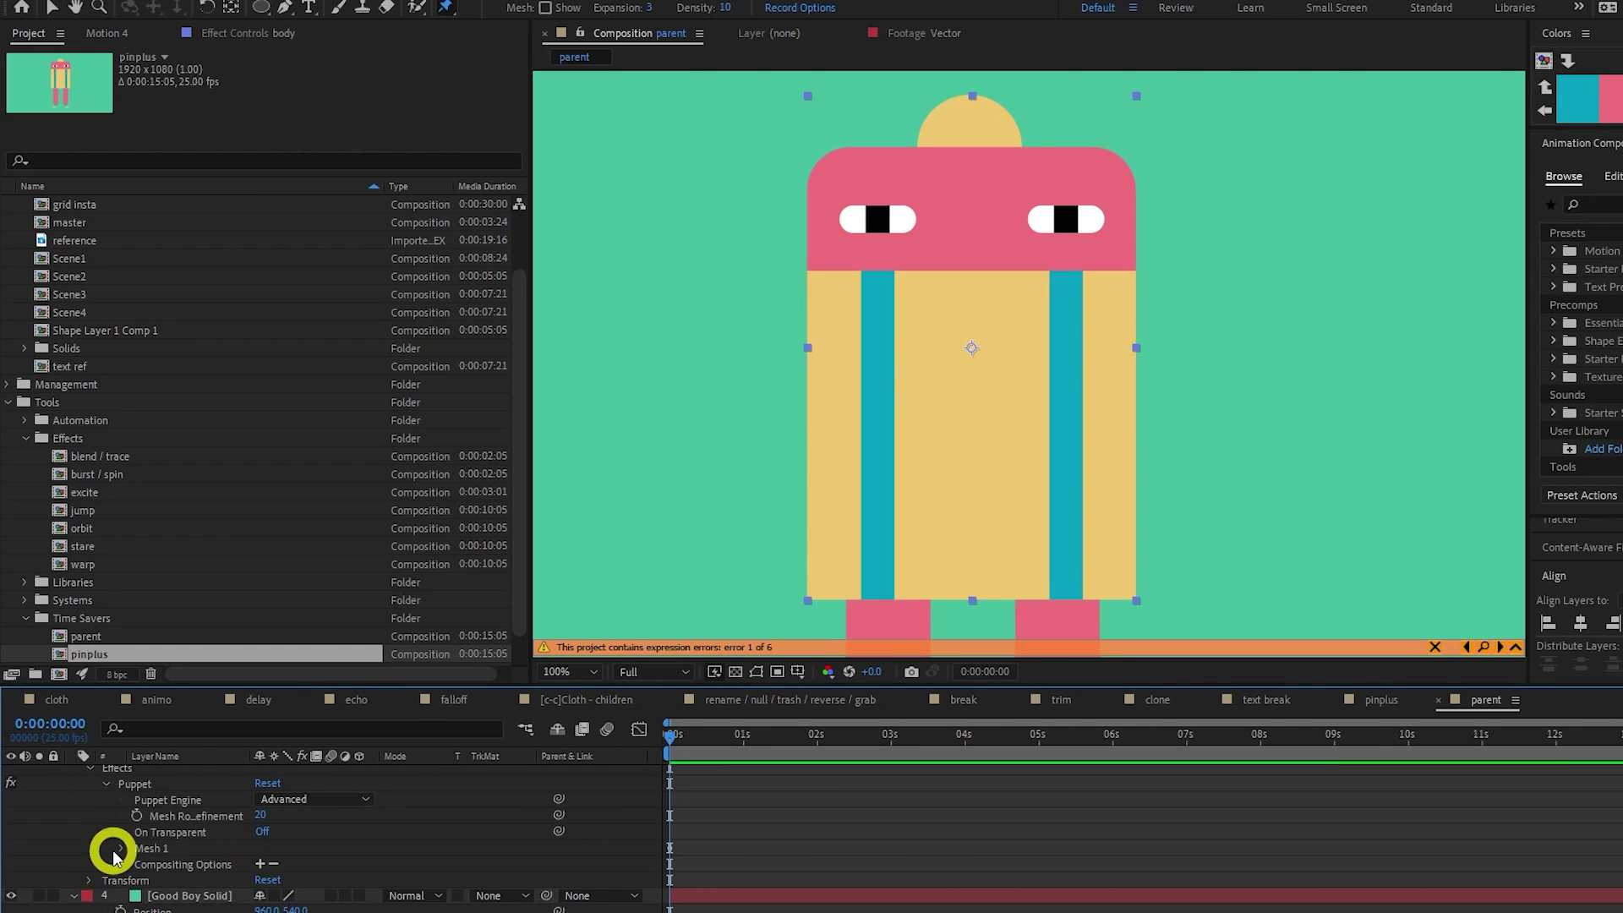
# - Expand the body layer's Puppet mesh and Deform groups down to the Position property of Puppet Pin 1
pyautogui.click(119, 848)
pyautogui.click(138, 848)
pyautogui.click(173, 849)
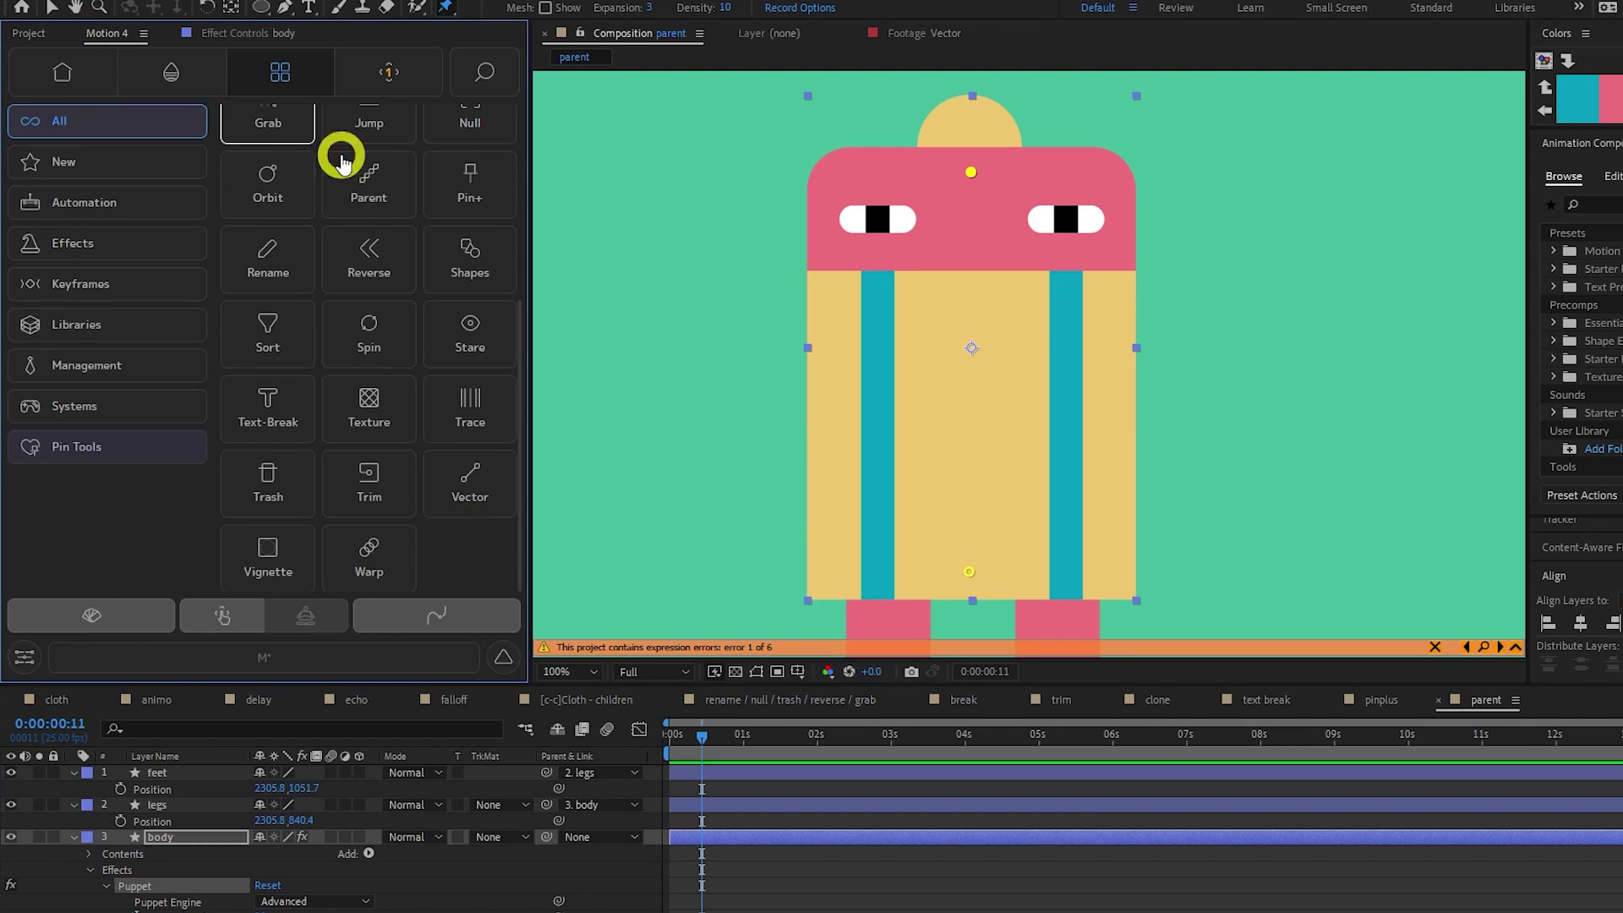
# - Create control nulls for the body's puppet pins with the Pin+ tool at null size 50, and move the head pin's null
pyautogui.click(464, 188)
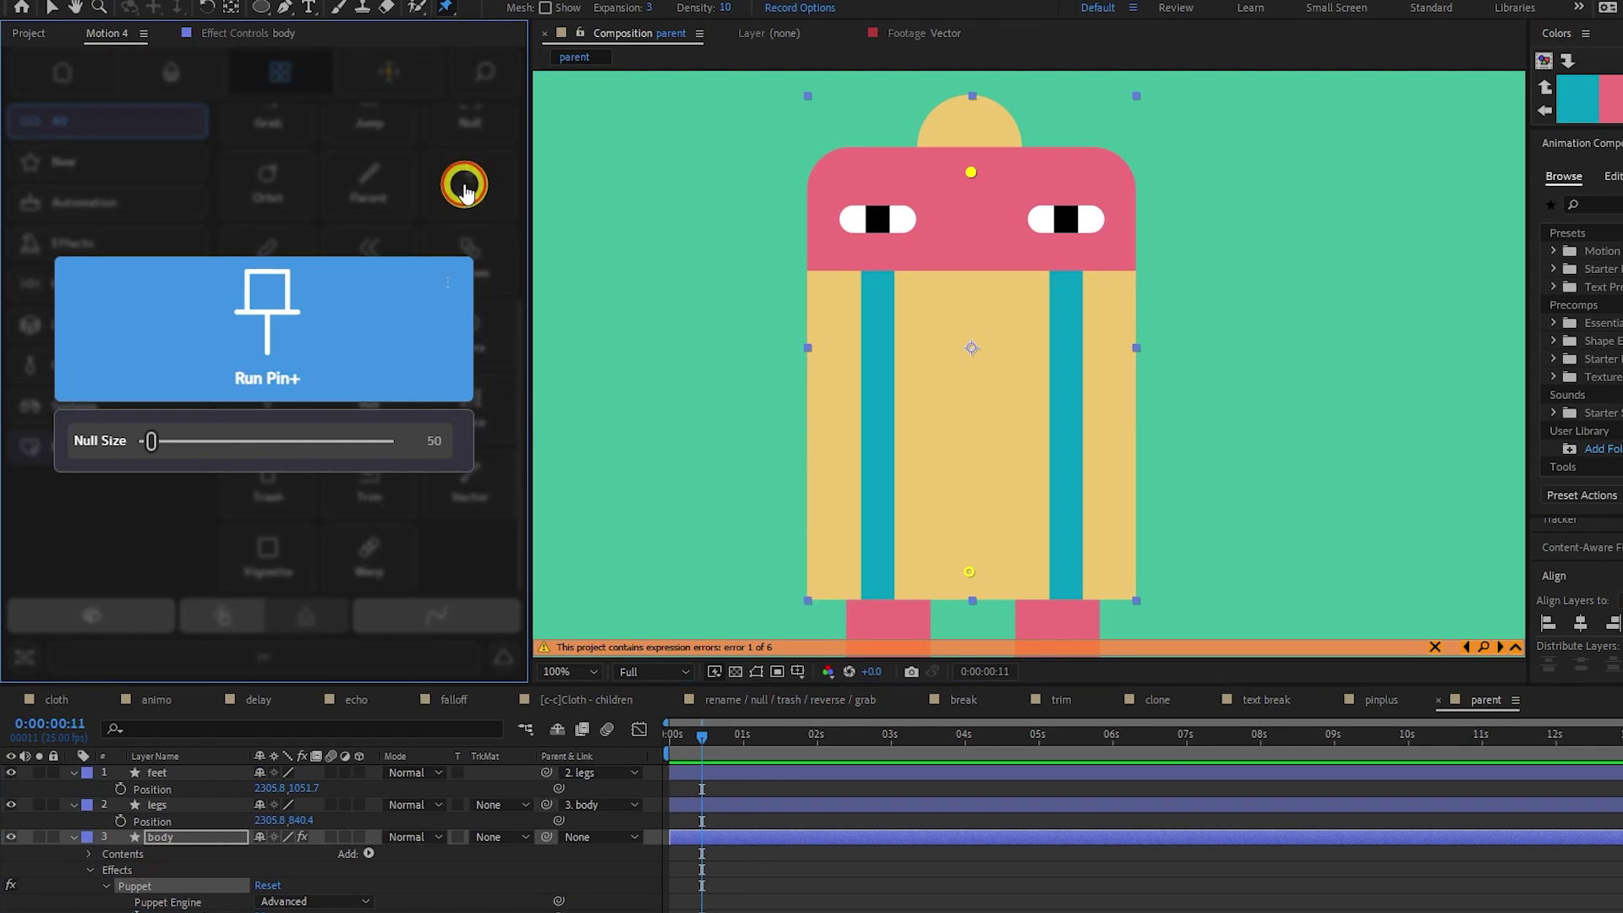
pyautogui.click(272, 355)
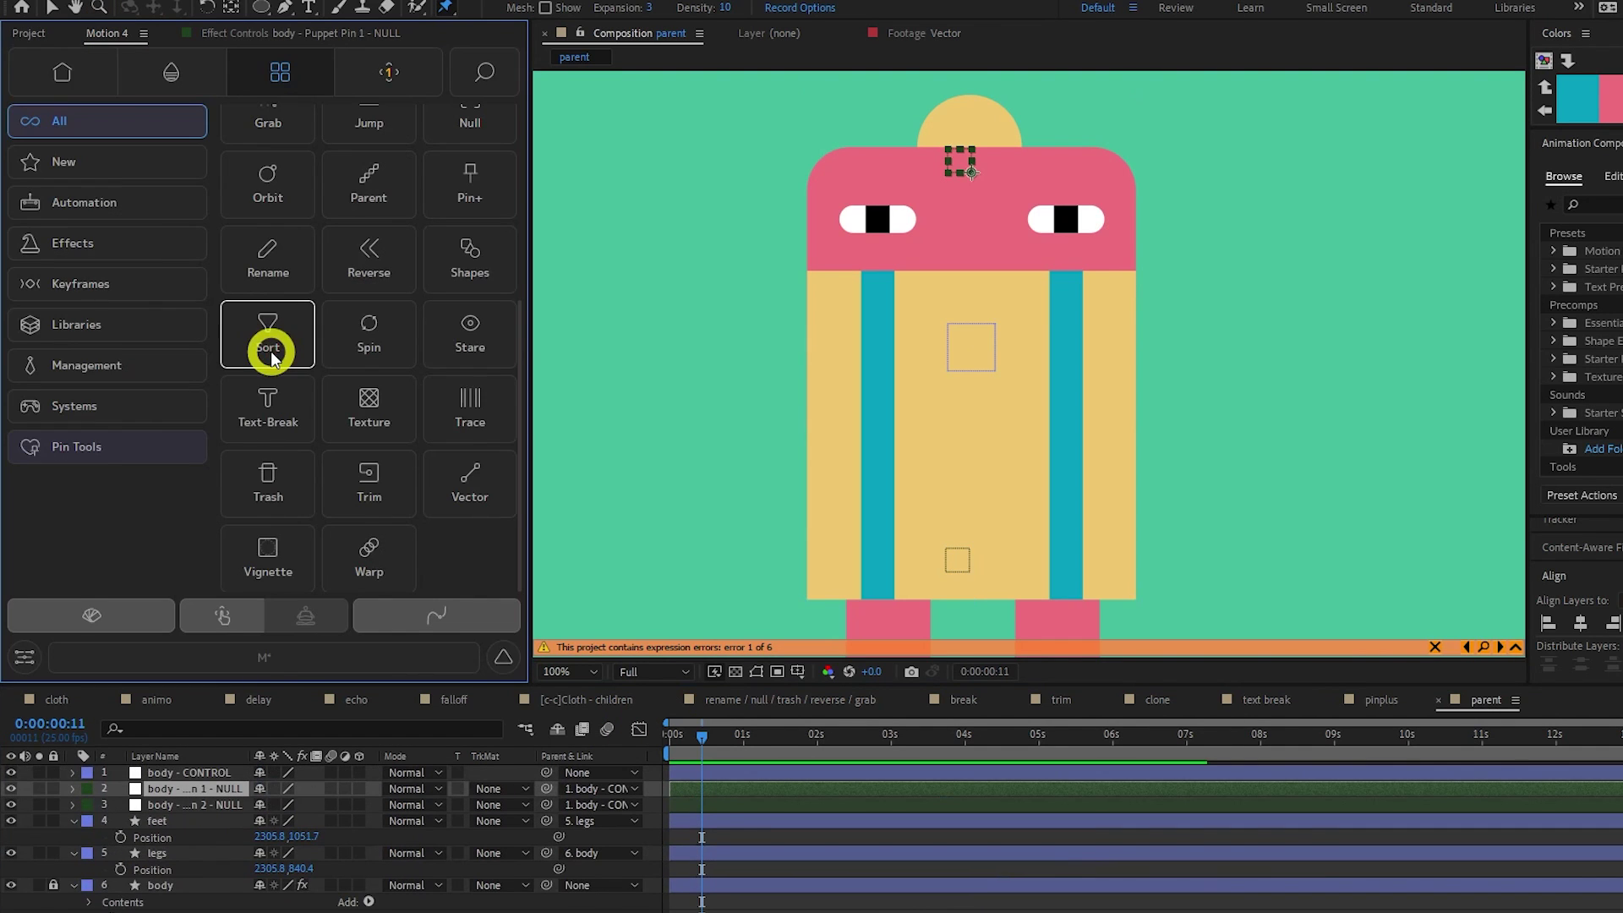
pyautogui.click(667, 372)
pyautogui.moveTo(956, 156); pyautogui.dragTo(989, 170)
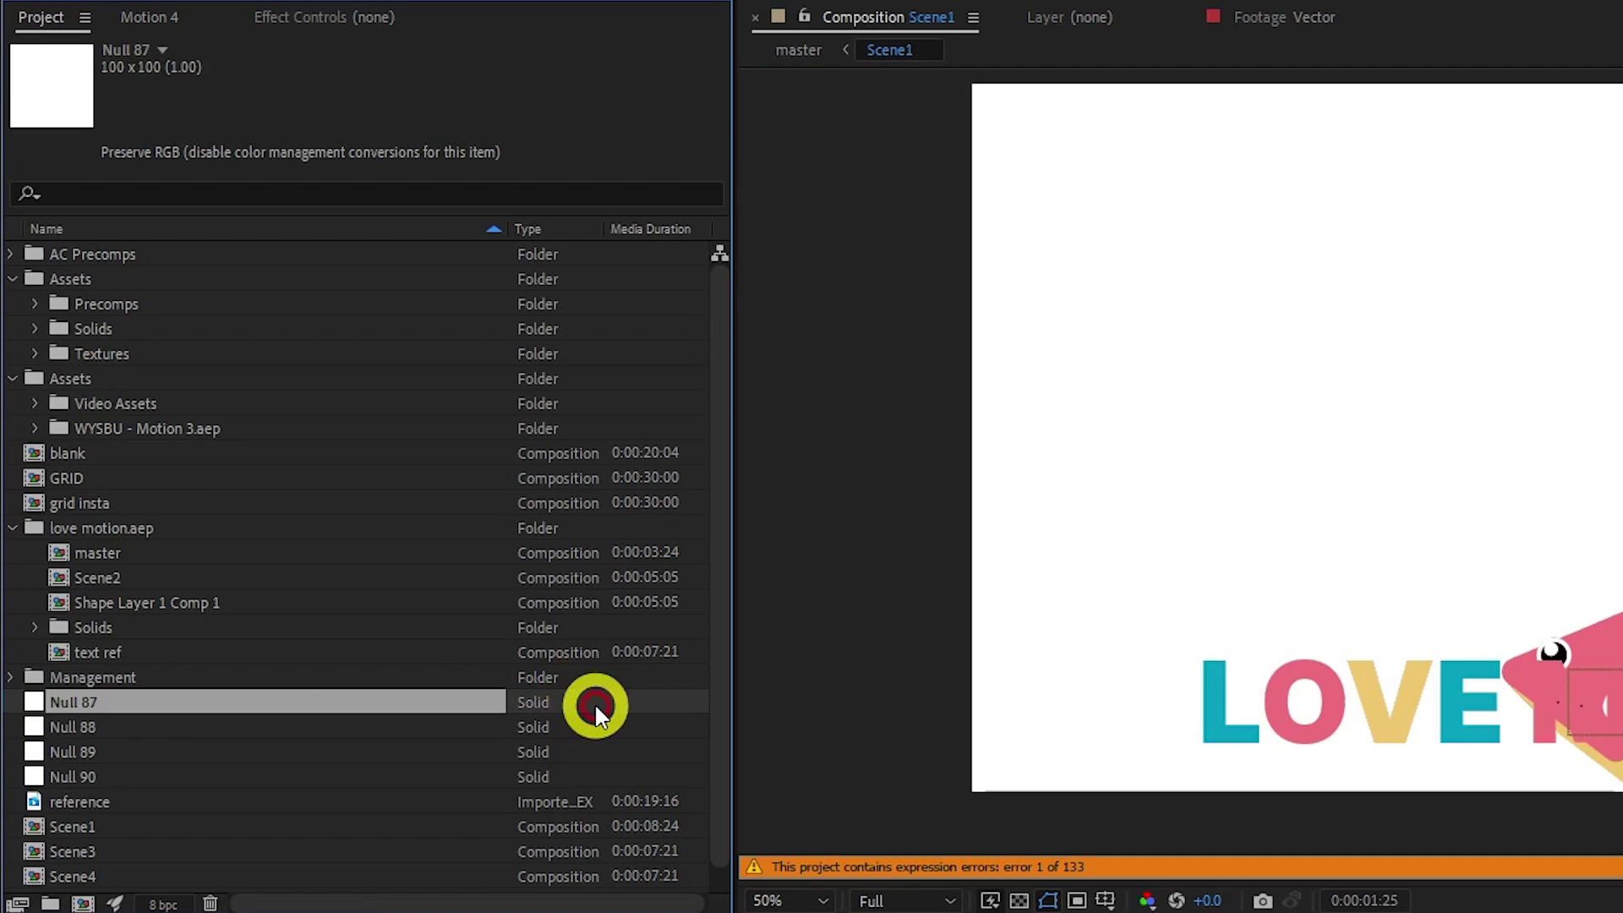
# - Organise the Scene1 project's items into folders with the Sort tool, using Comps for compositions, and return to the project list
pyautogui.click(596, 706)
pyautogui.scroll(-1, 666, 776)
pyautogui.scroll(1, 657, 770)
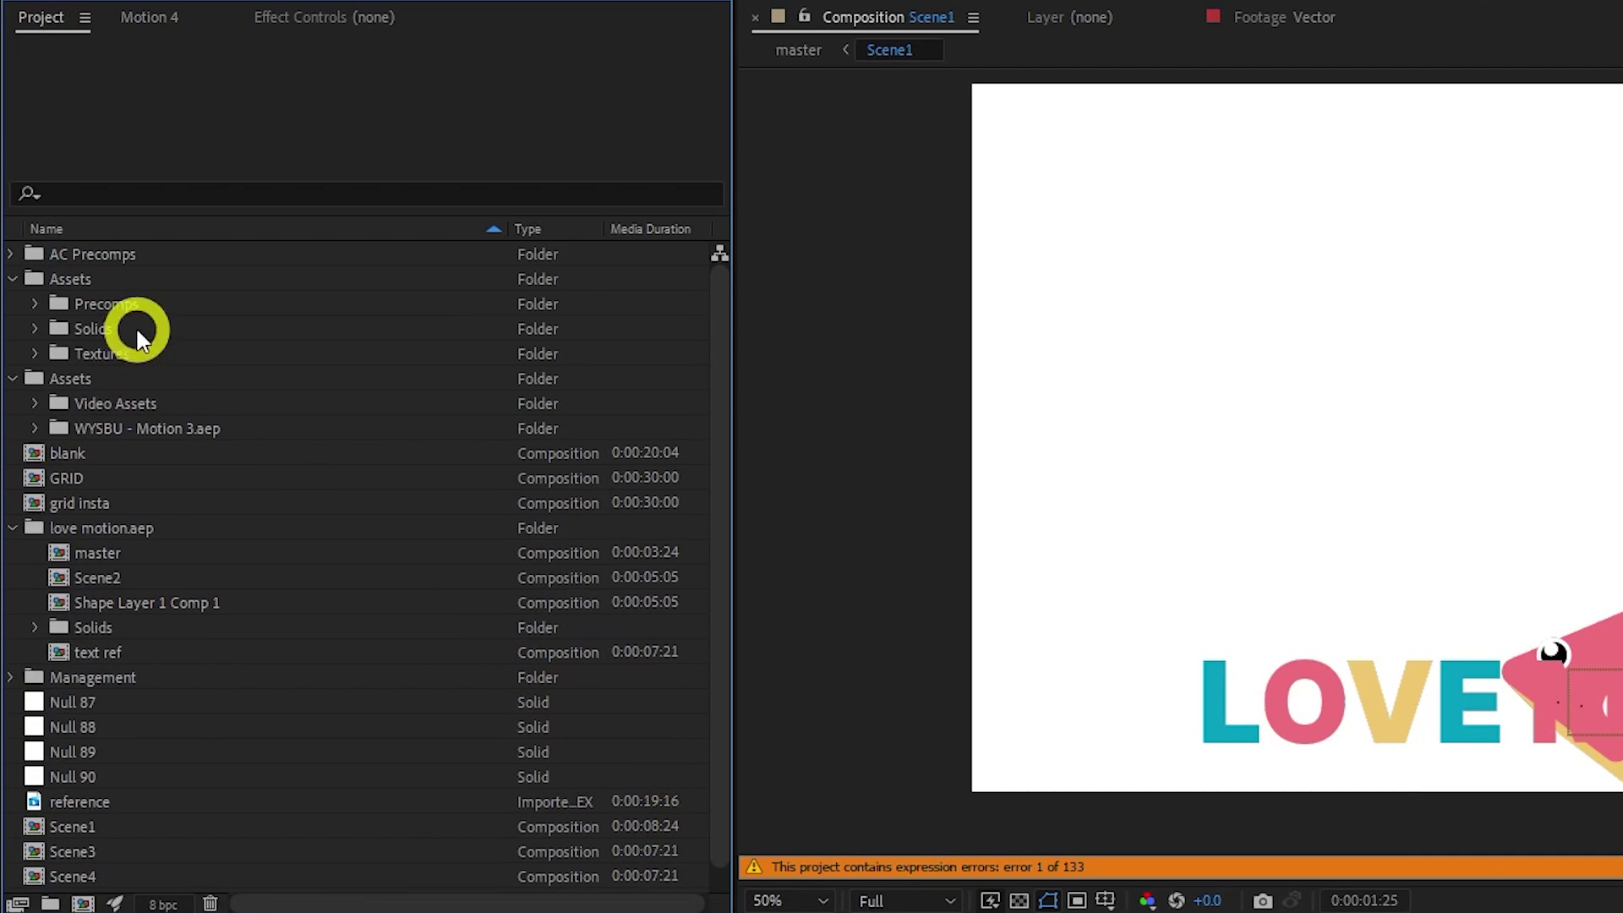
pyautogui.click(135, 19)
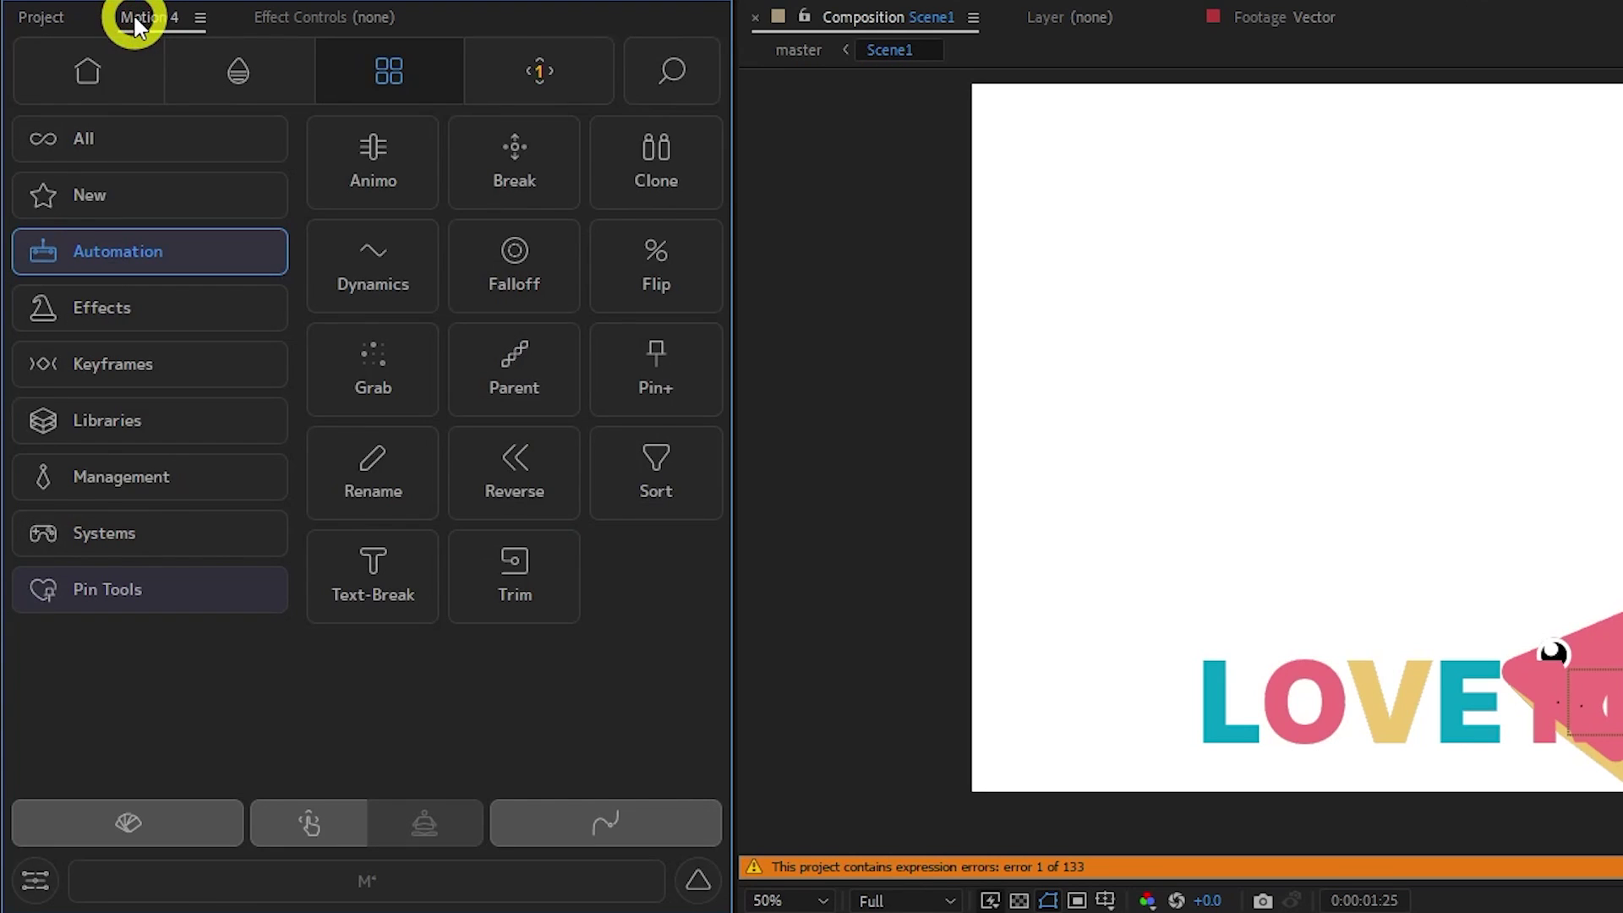
pyautogui.click(651, 462)
pyautogui.click(688, 463)
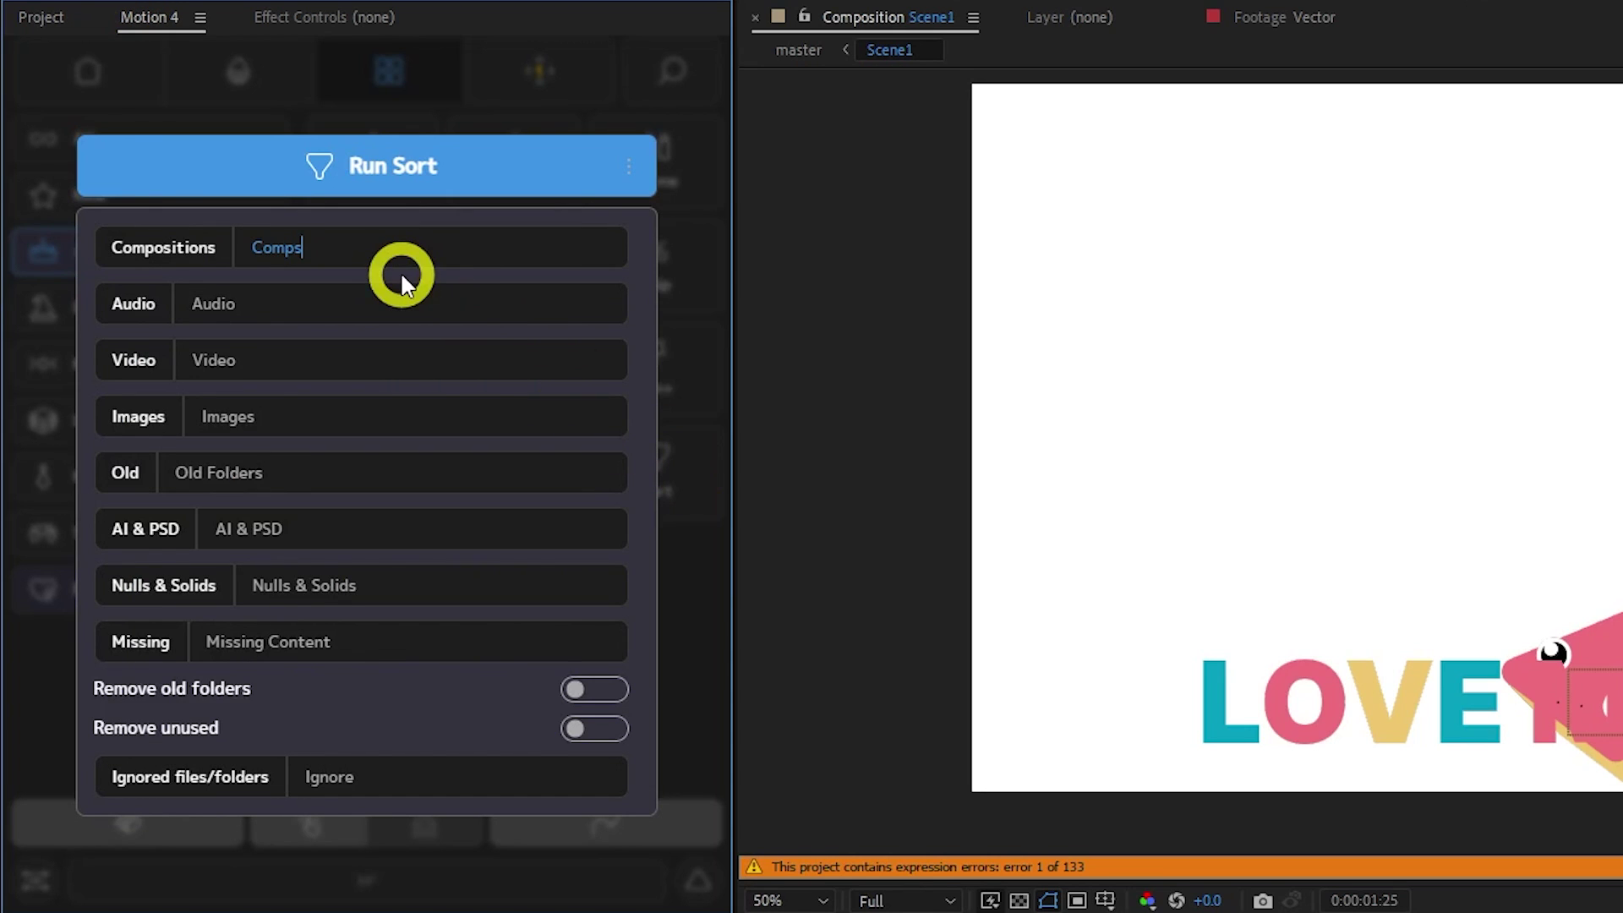
pyautogui.click(367, 163)
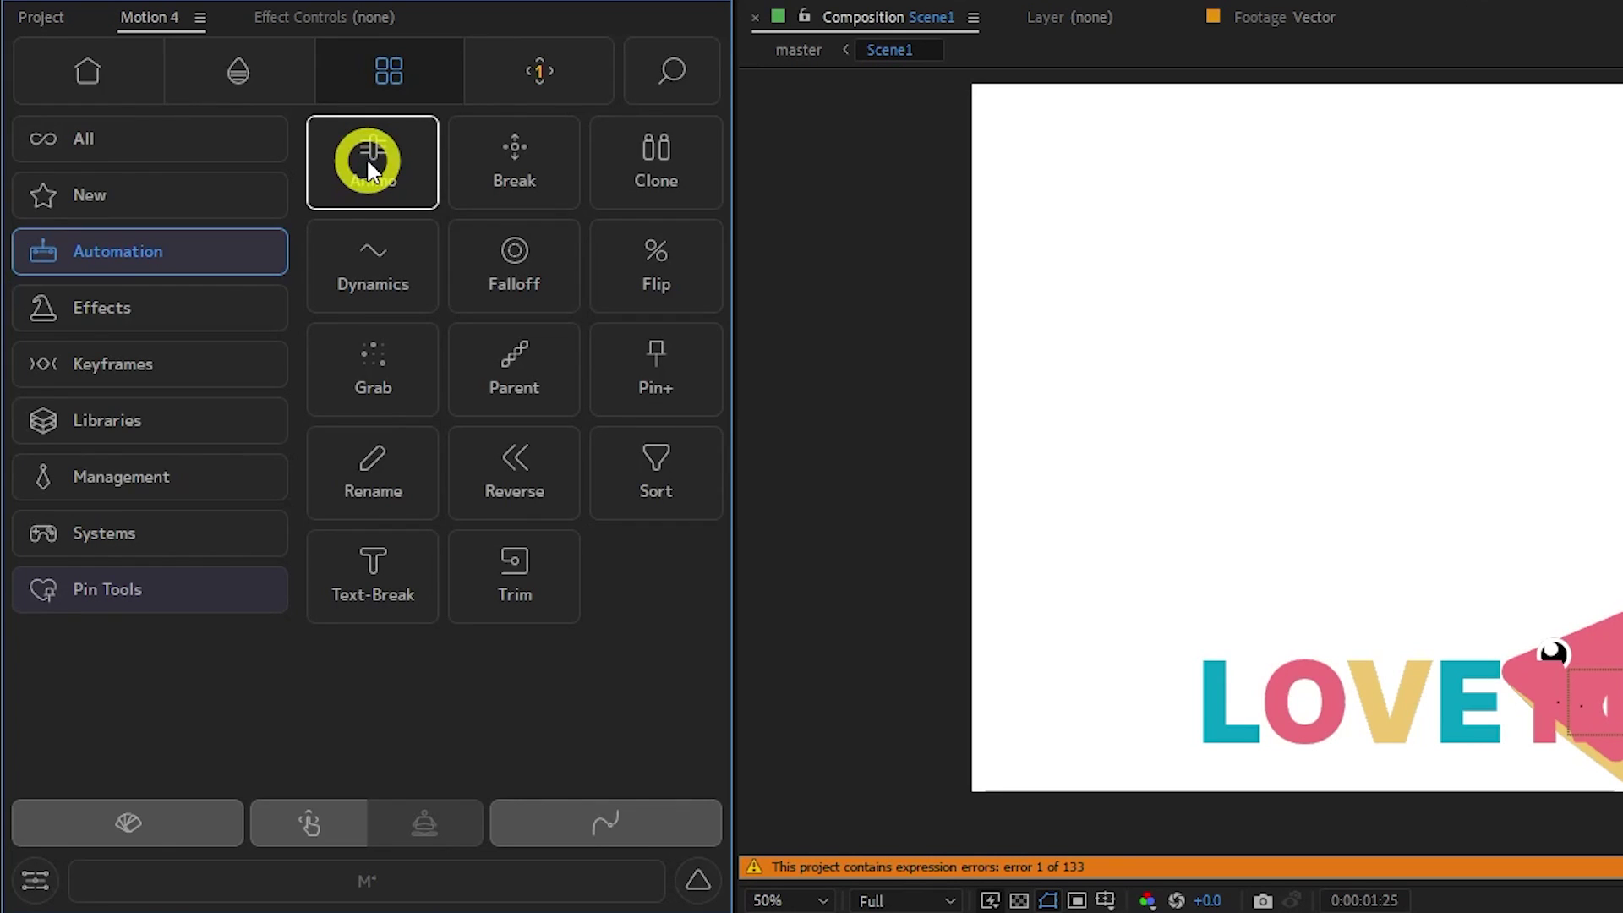
pyautogui.click(64, 22)
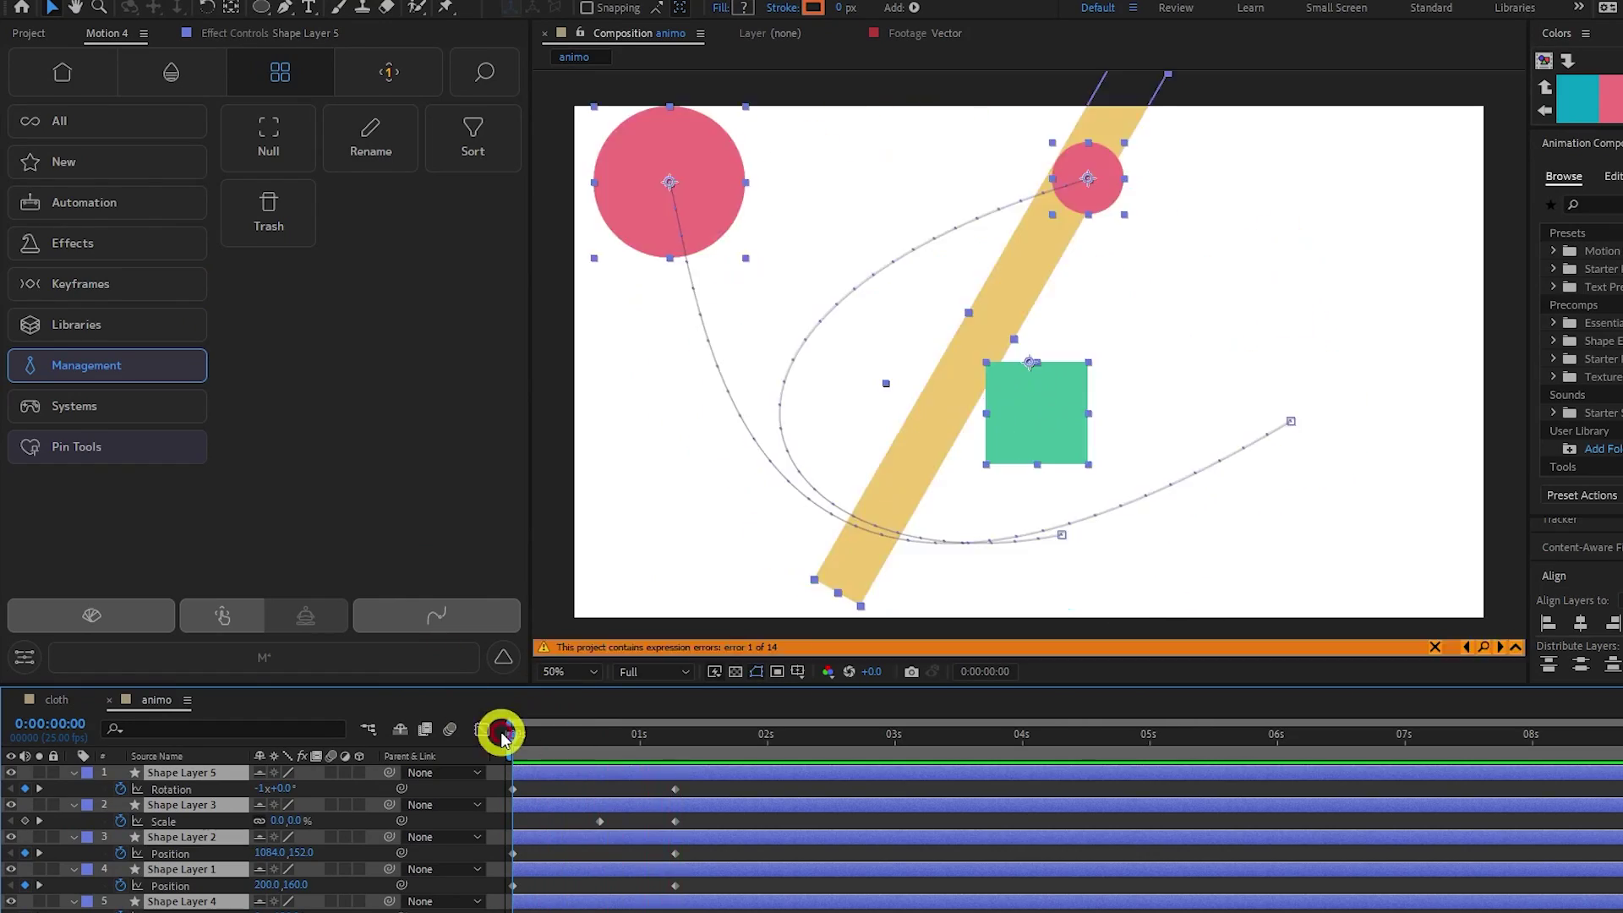
# - Apply the Animo tool to the selected keyframed shape layers in the animo composition, with the Keyframes and Shy options on
pyautogui.moveTo(734, 789); pyautogui.dragTo(508, 912)
pyautogui.click(158, 398)
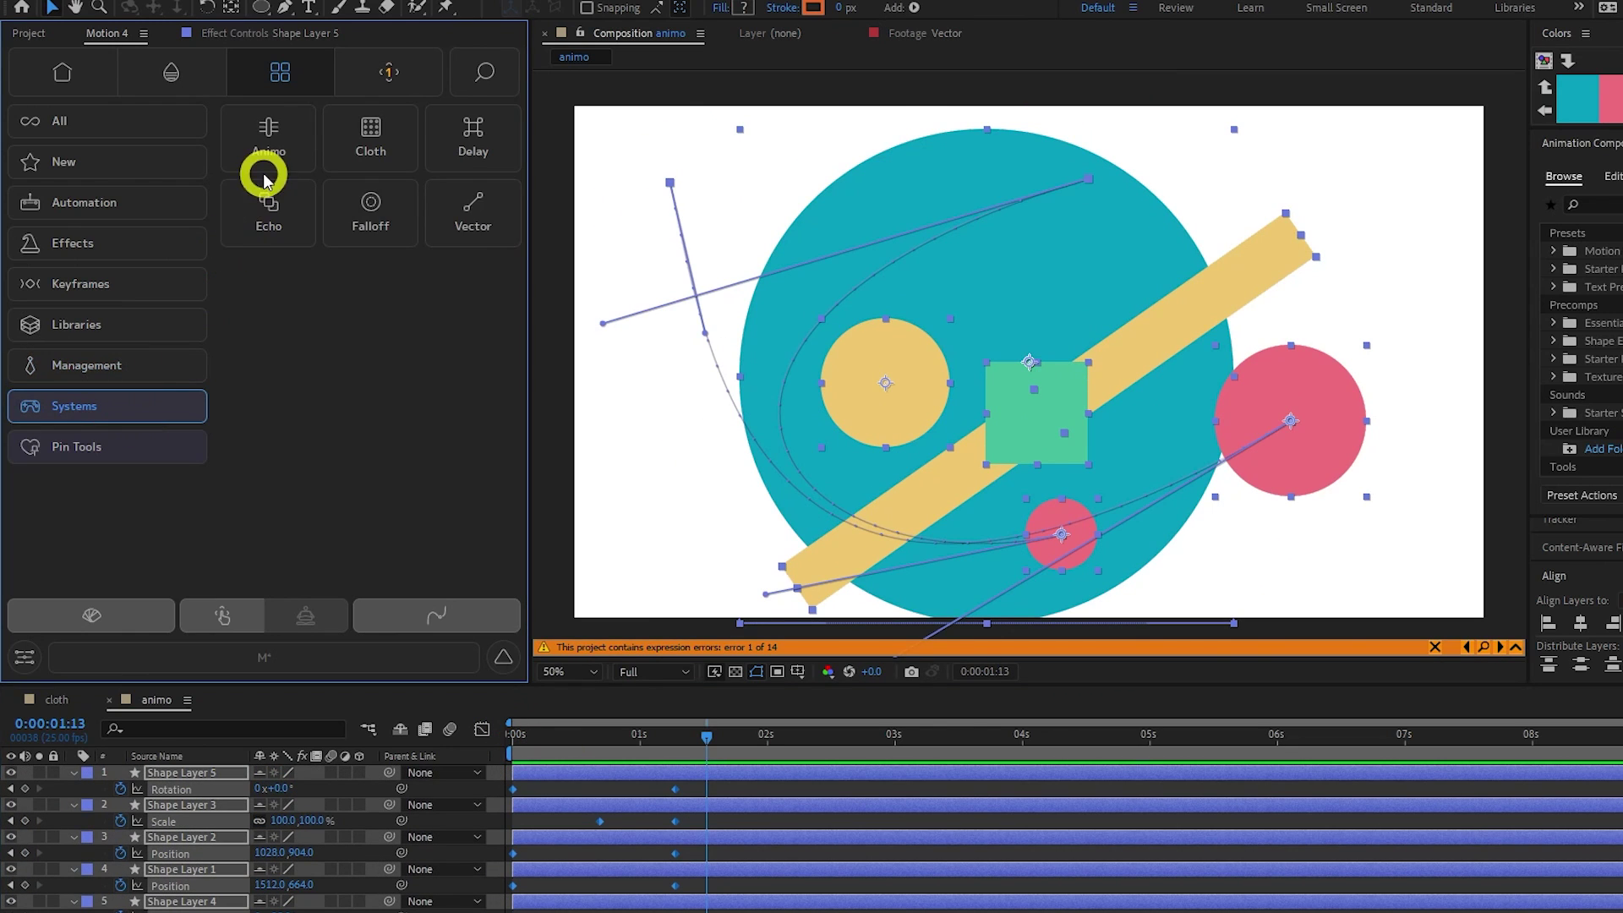
pyautogui.click(264, 176)
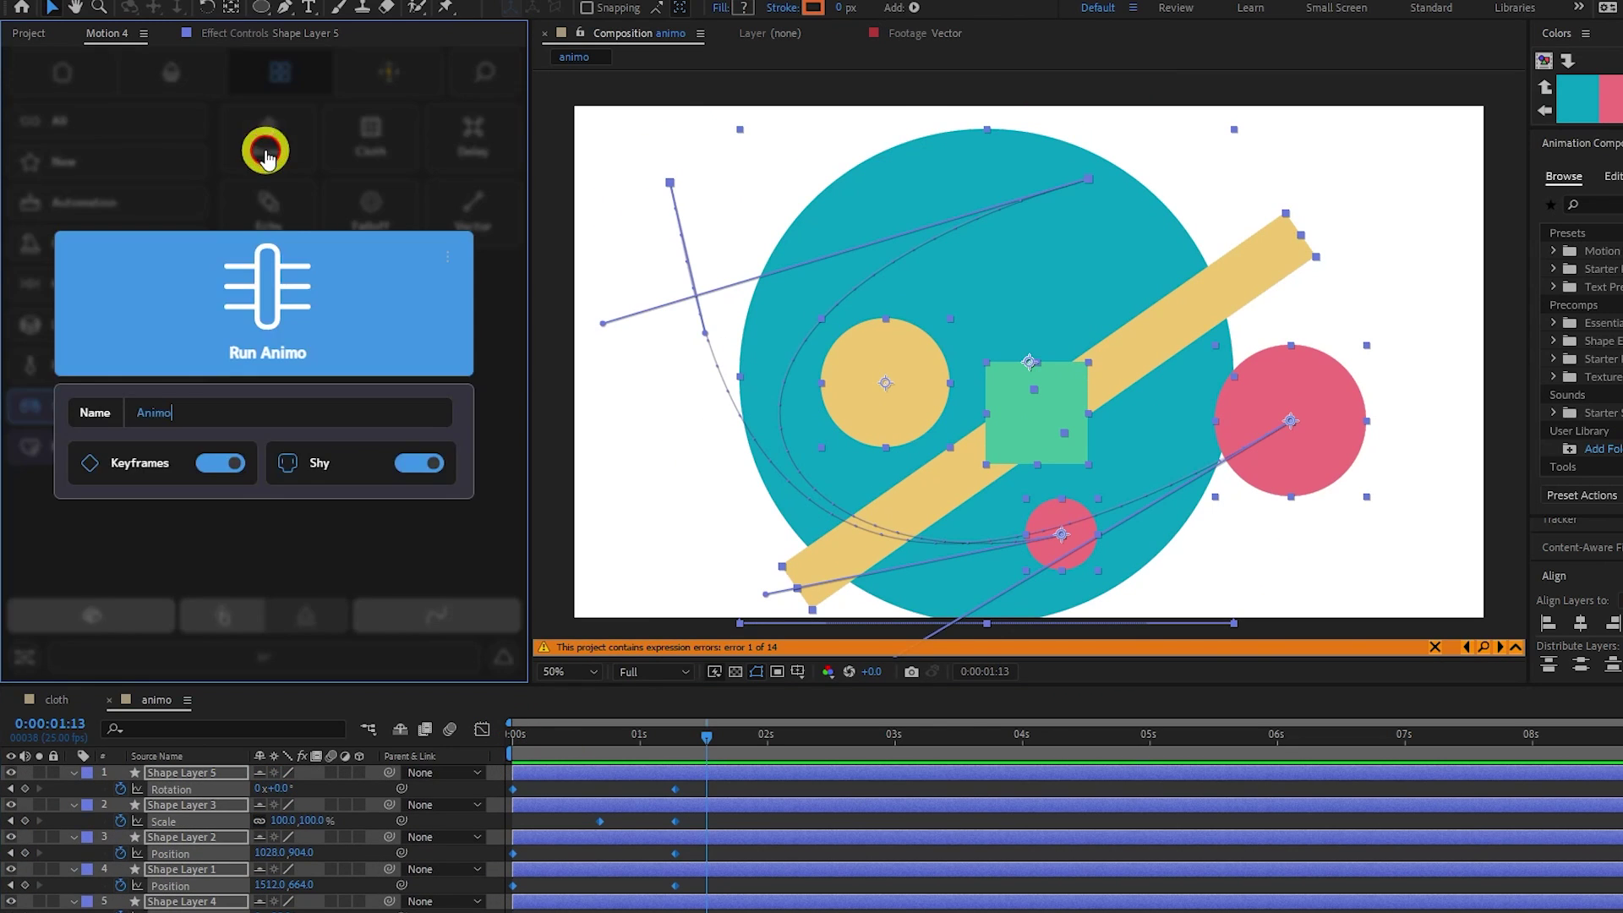
pyautogui.click(304, 305)
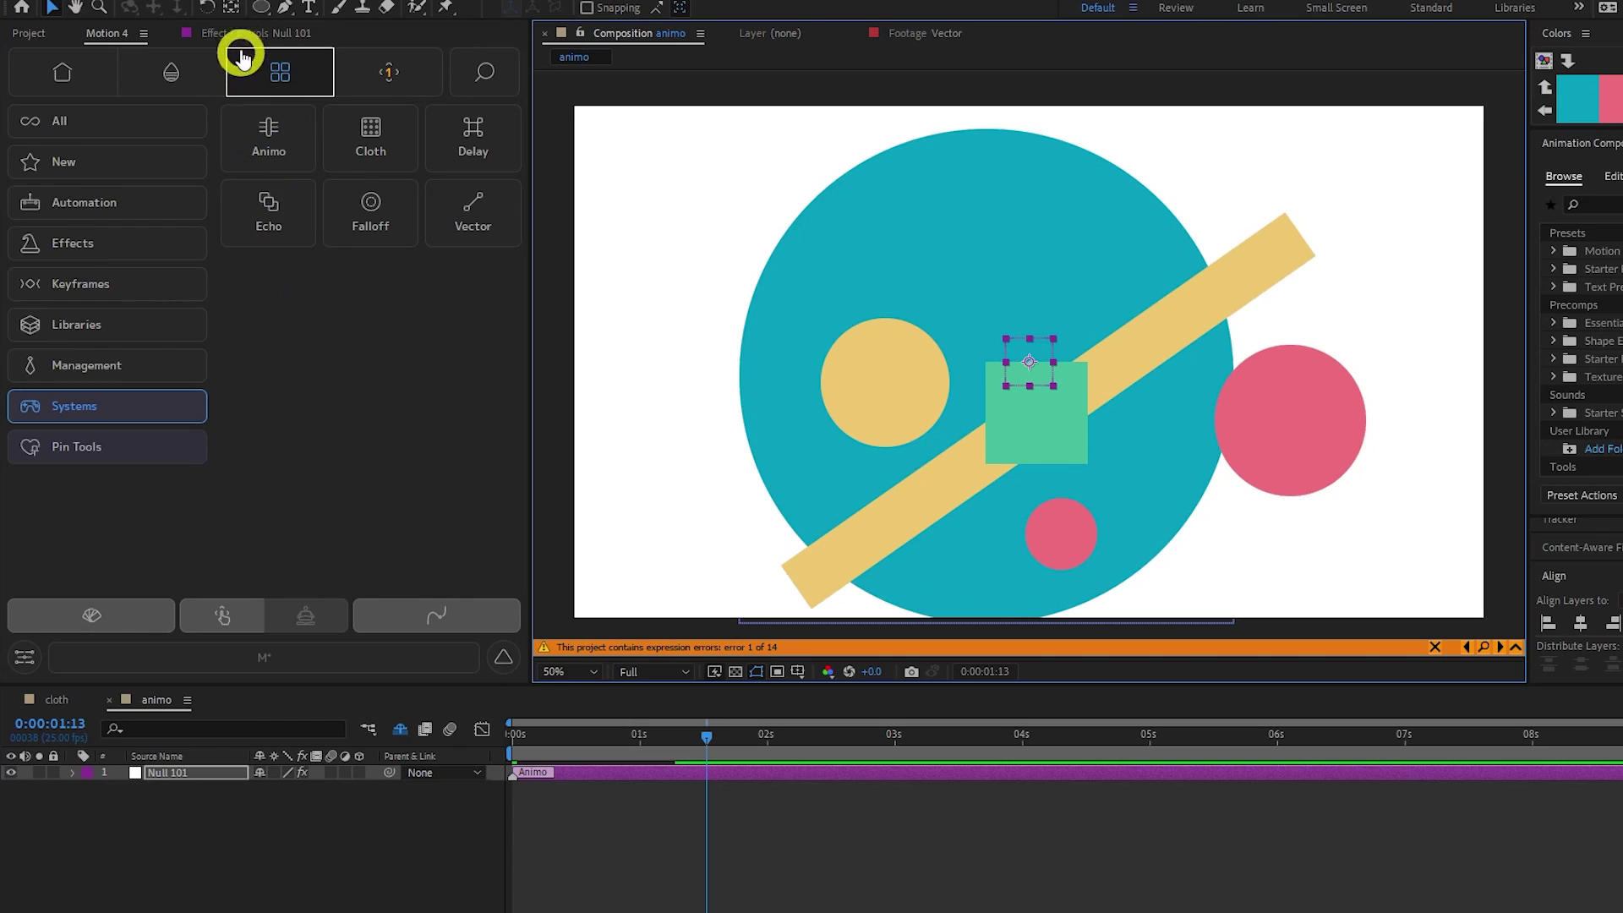
# - Enable Loop with type Cycle in the Animo effect on the control null and play the animation
pyautogui.click(240, 38)
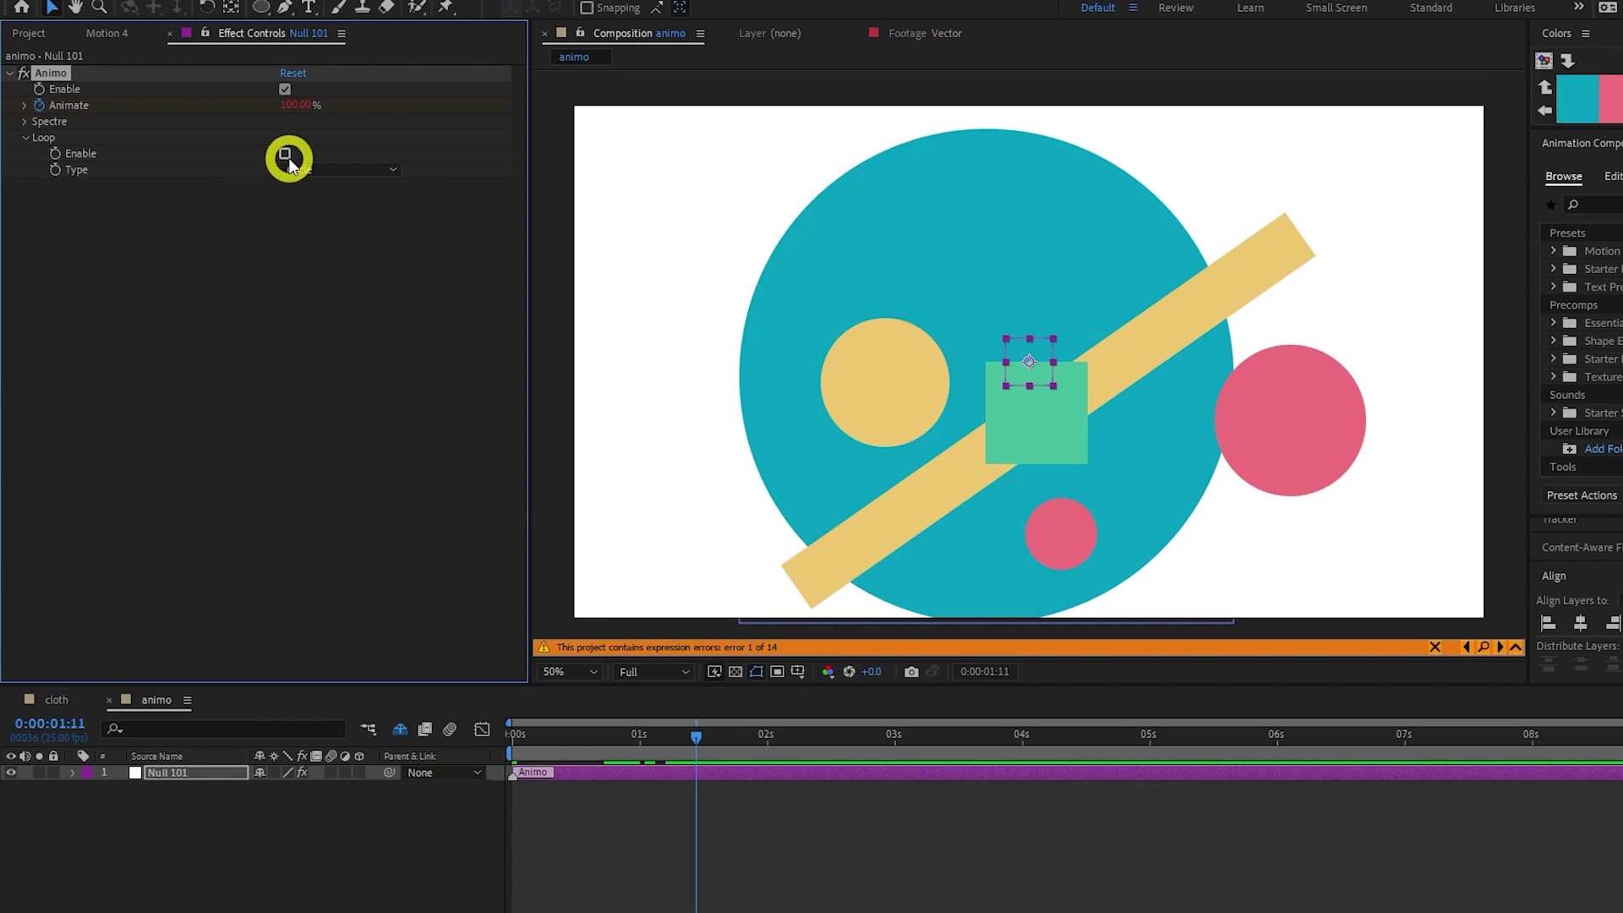
pyautogui.click(286, 156)
pyautogui.press('space')
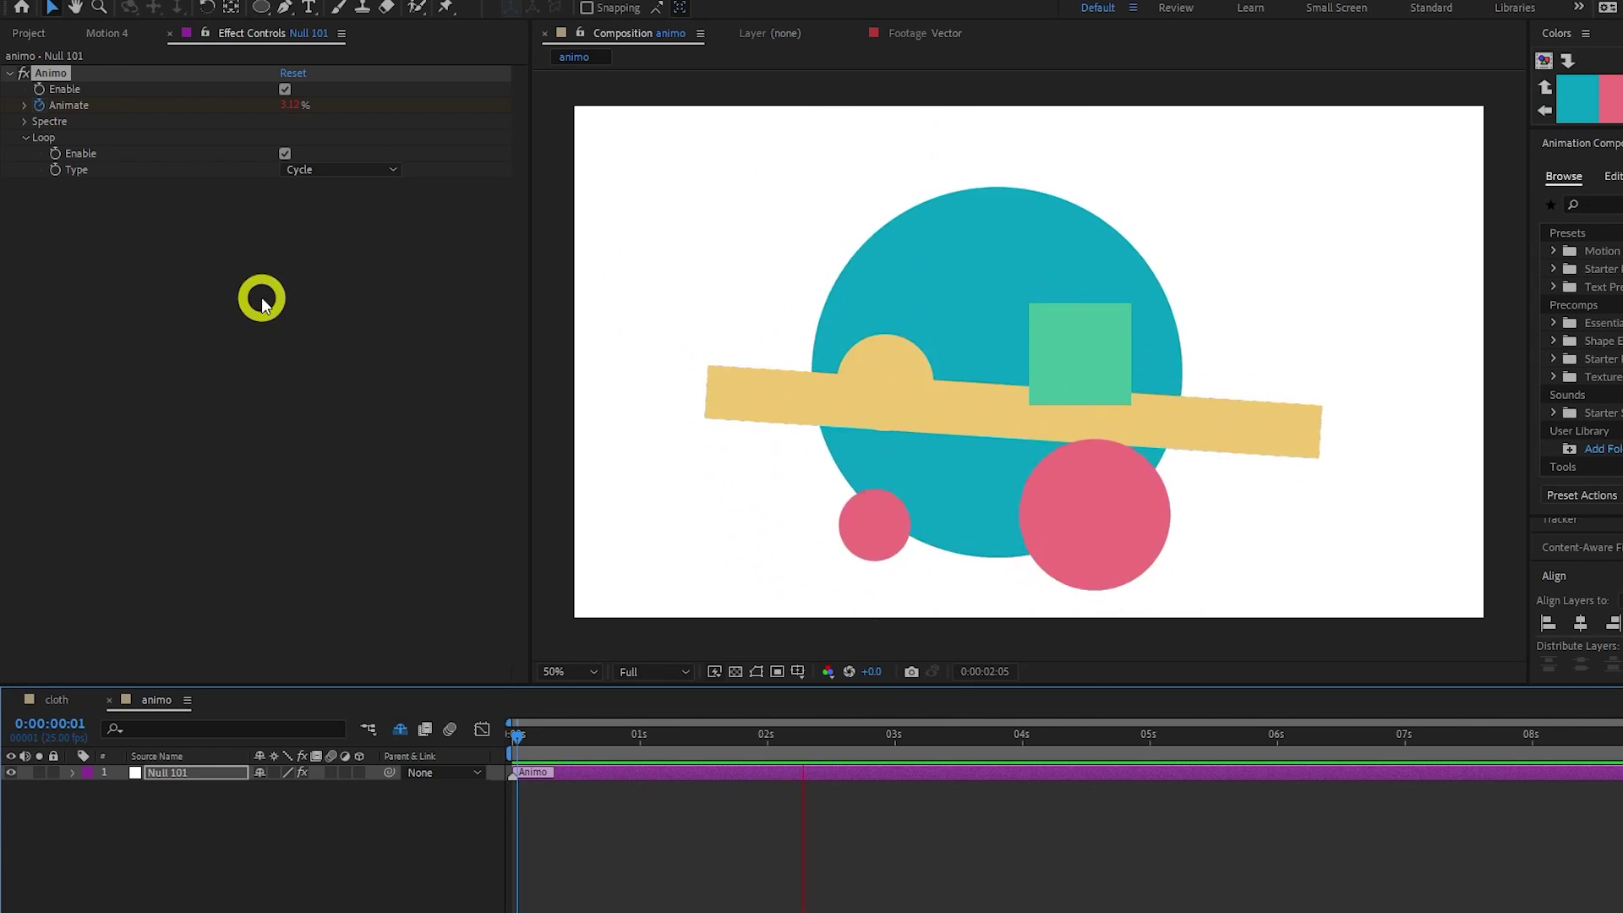
# - Reveal the Position keyframes of the three squares in the delay composition and play their animation
pyautogui.press('u')
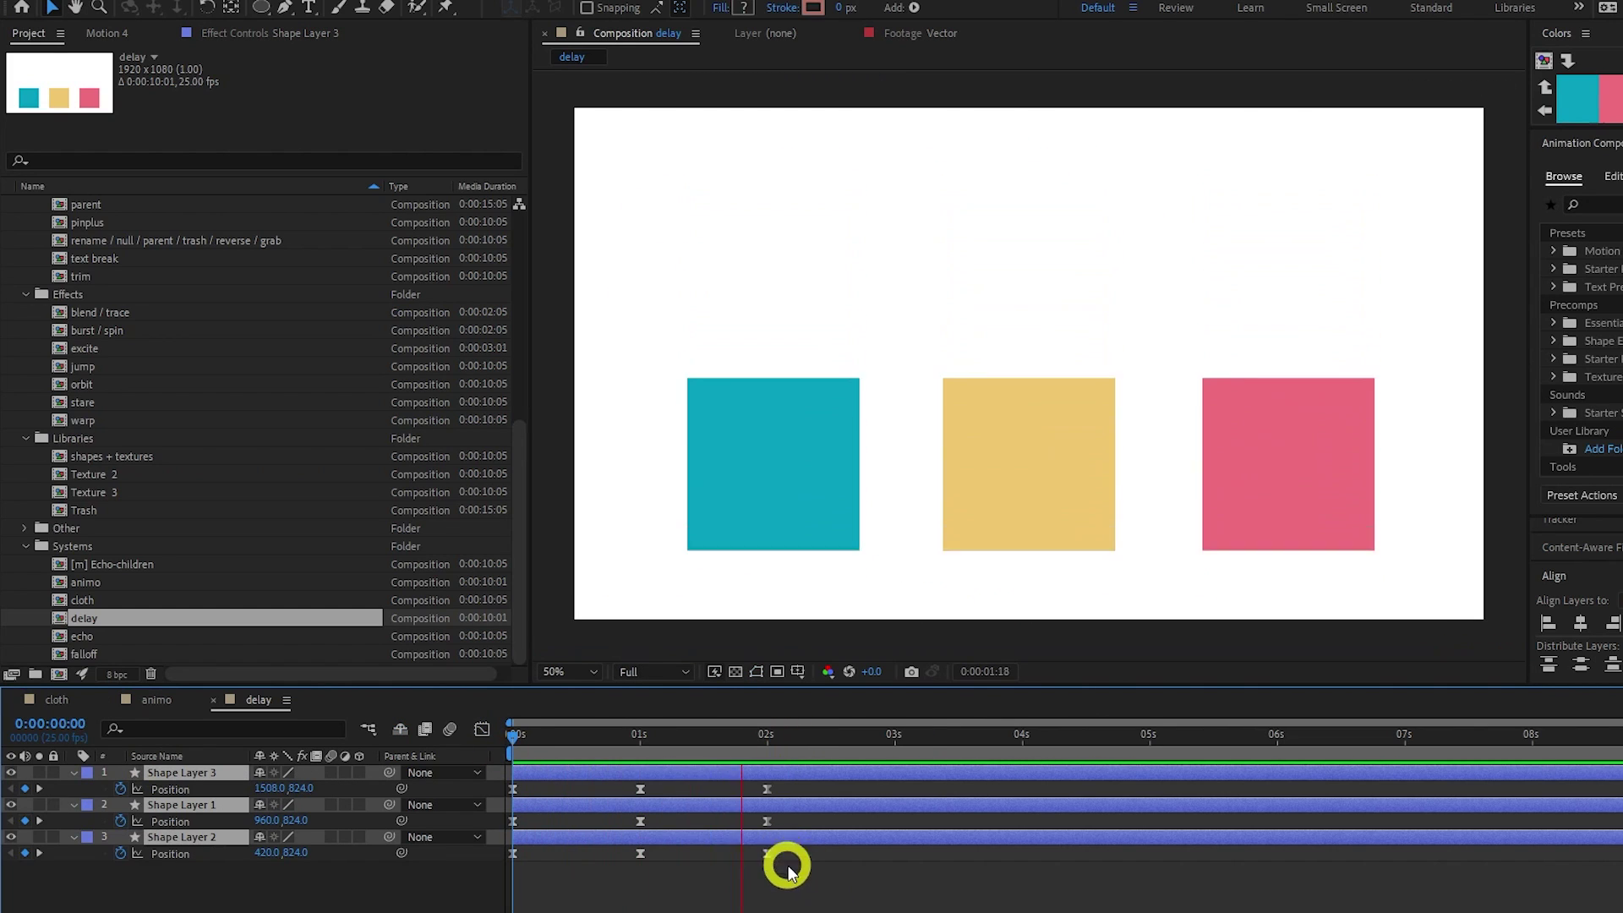
pyautogui.press('space')
pyautogui.press('space')
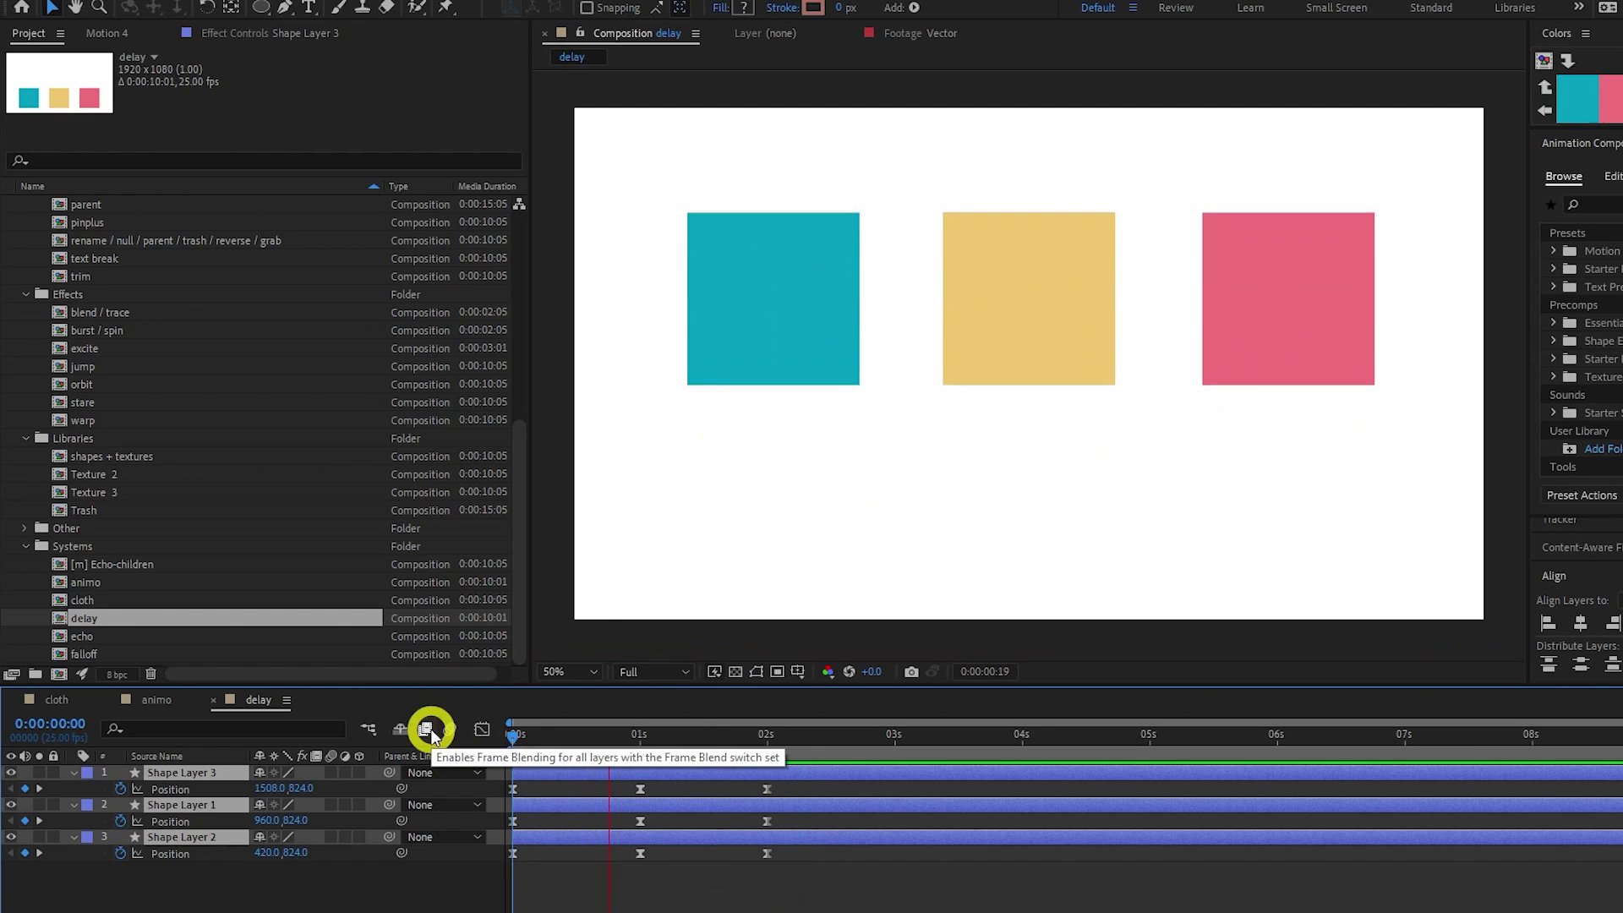
pyautogui.press('space')
# - Apply the Delay tool to the three squares, with Shape Layer 3's animated Position as the leading motion
pyautogui.press('u')
pyautogui.click(165, 773)
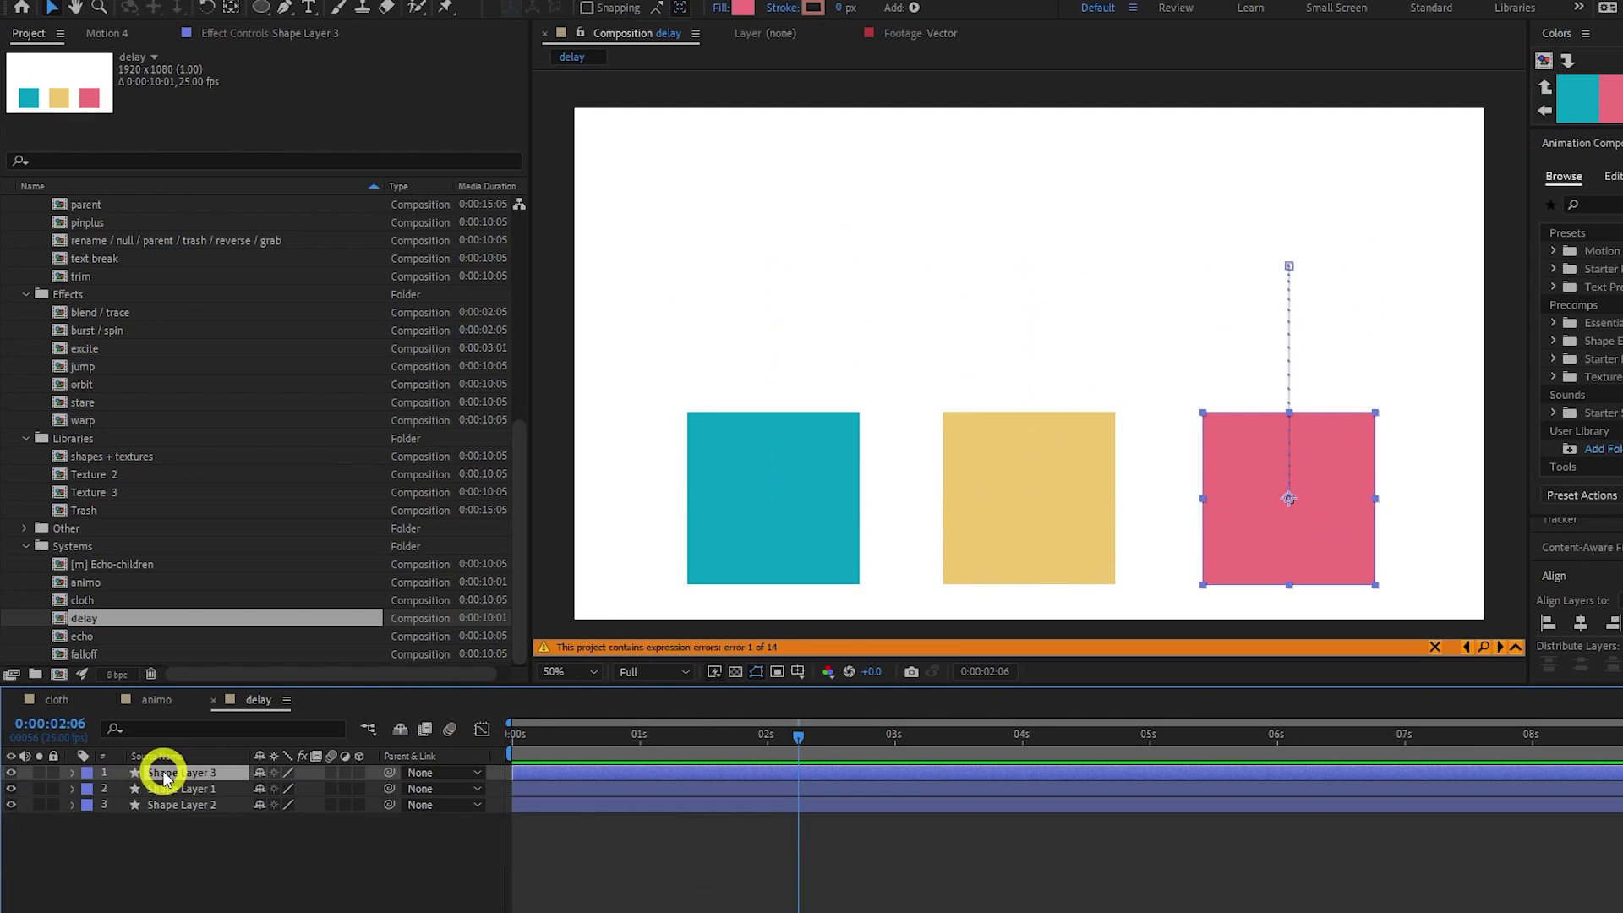
pyautogui.press('u')
pyautogui.keyDown('shift'); pyautogui.click(176, 819); pyautogui.keyUp('shift')
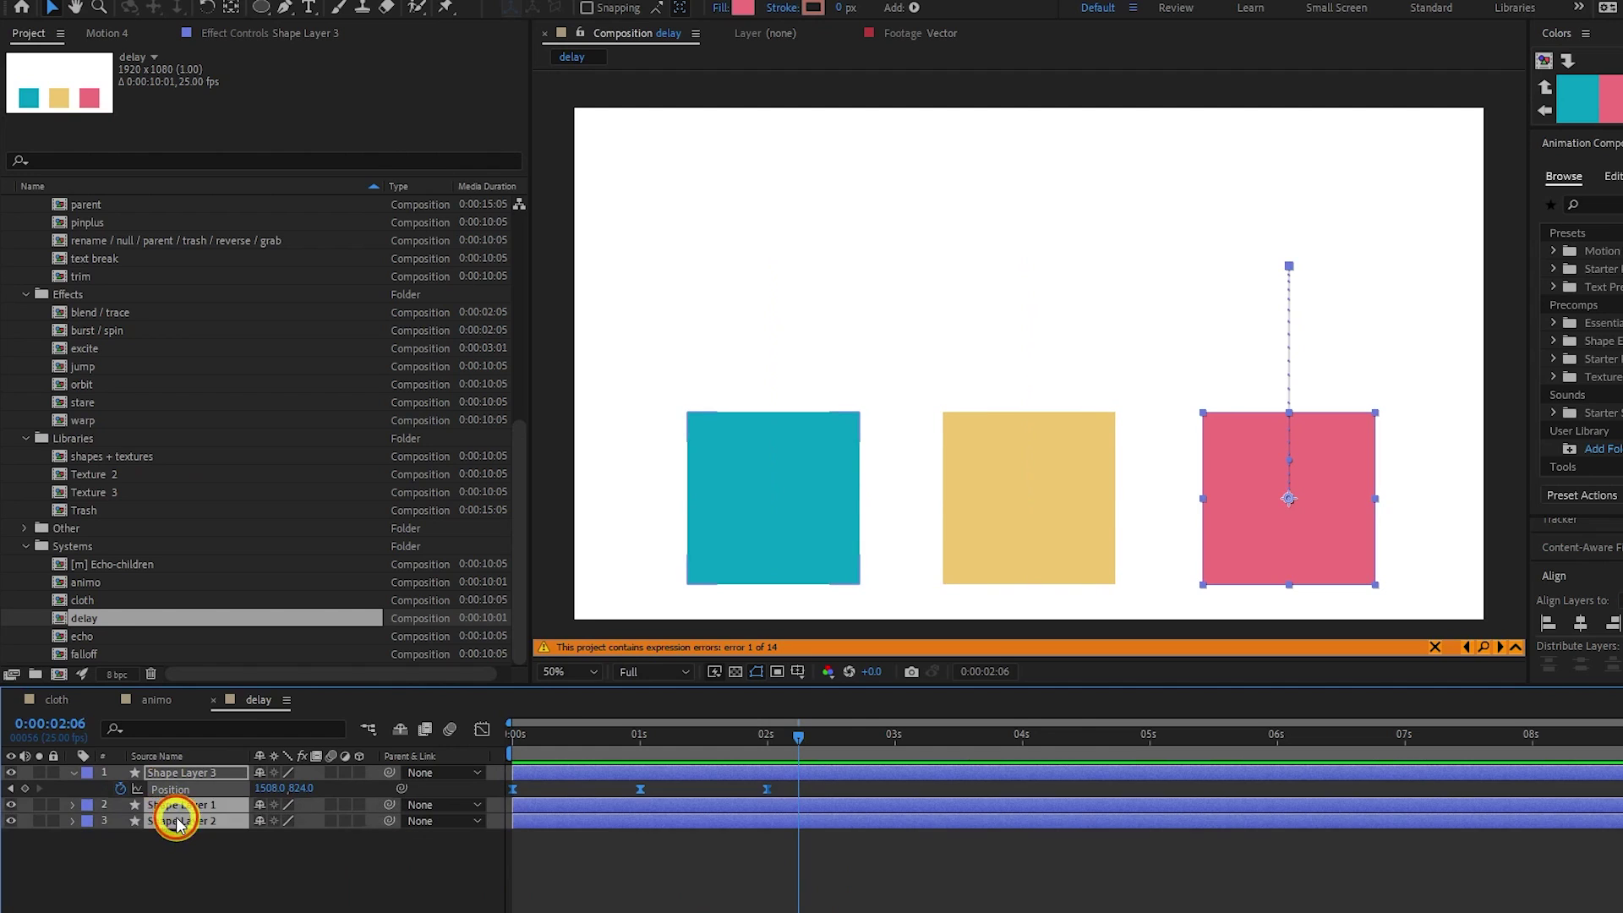
pyautogui.click(113, 33)
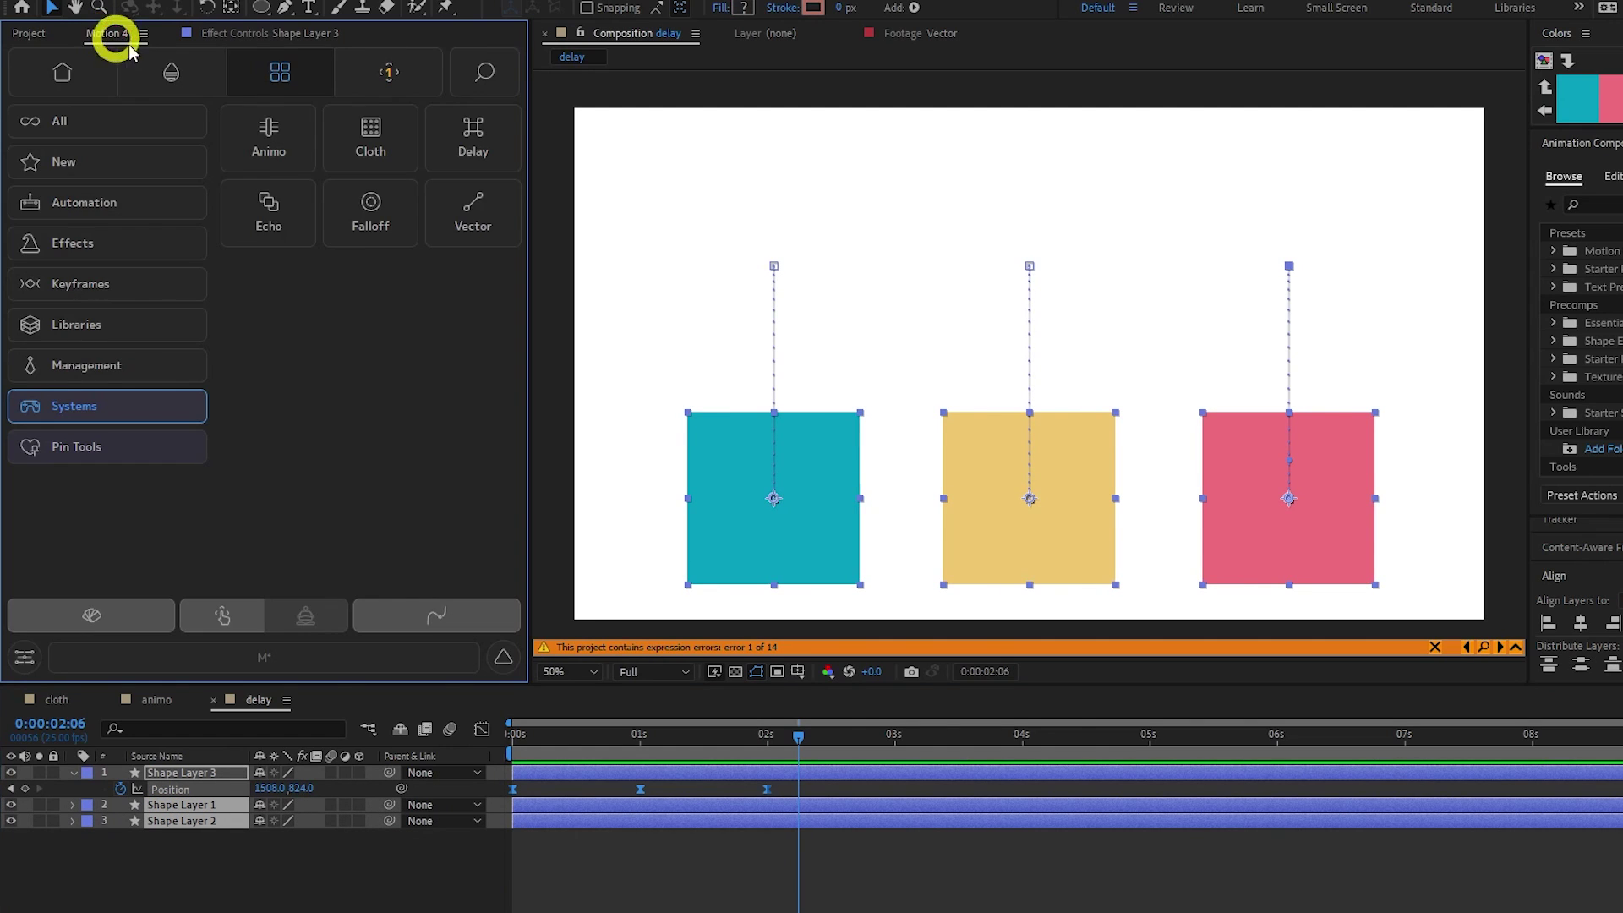
pyautogui.click(473, 148)
pyautogui.click(290, 279)
pyautogui.click(427, 728)
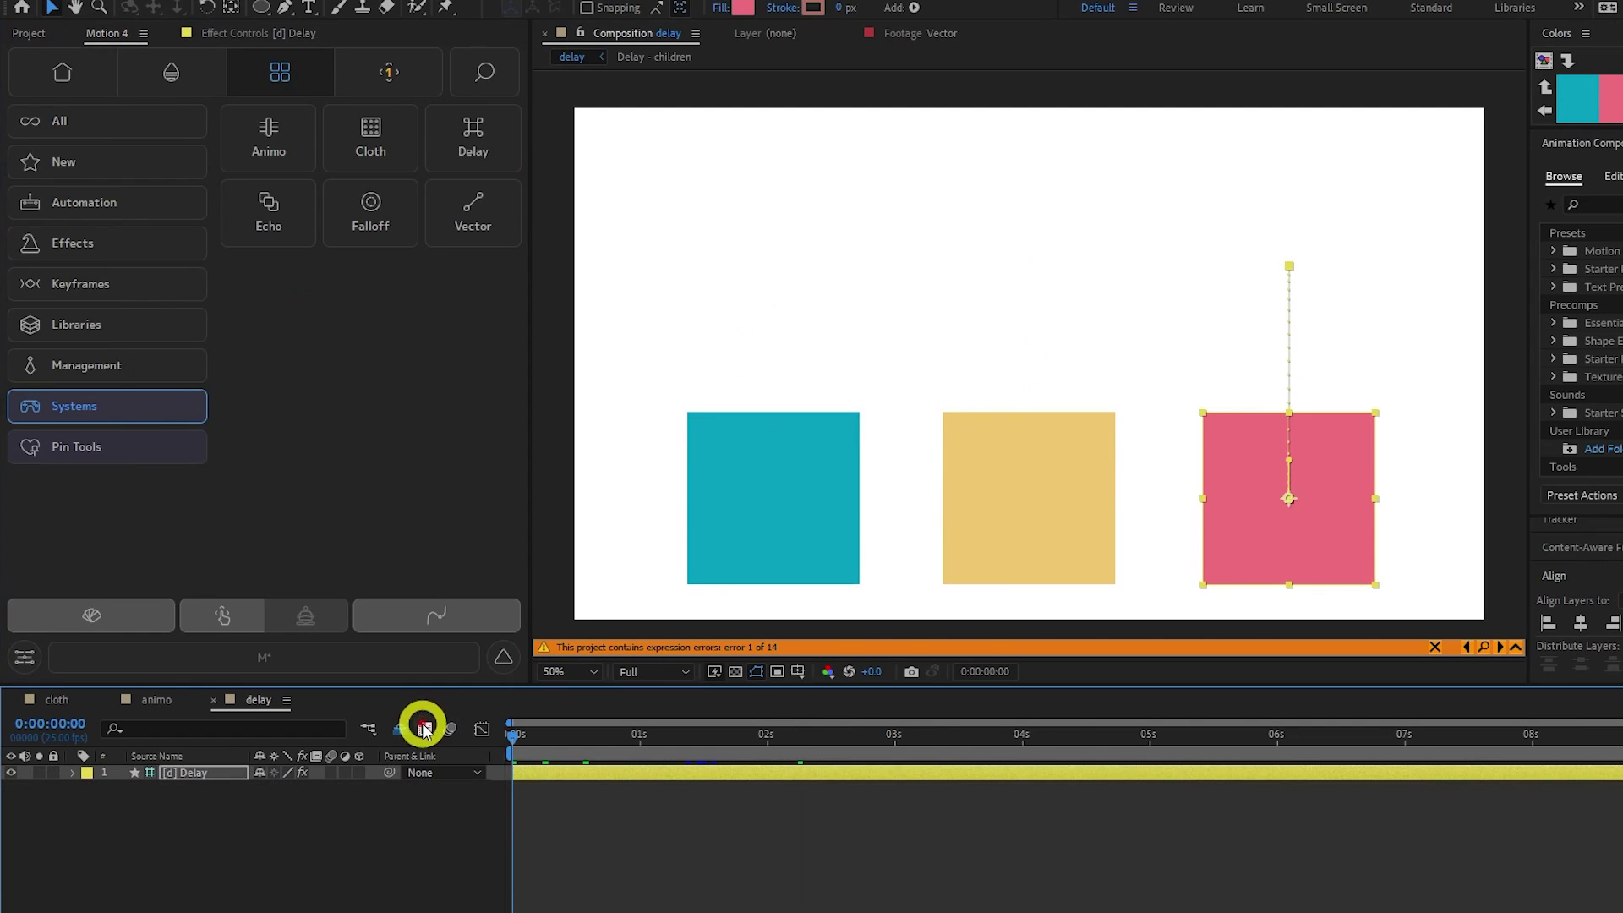
# - Play the delayed animation and adjust the Position delay percentage in the Delay layer's effect controls
pyautogui.press('space')
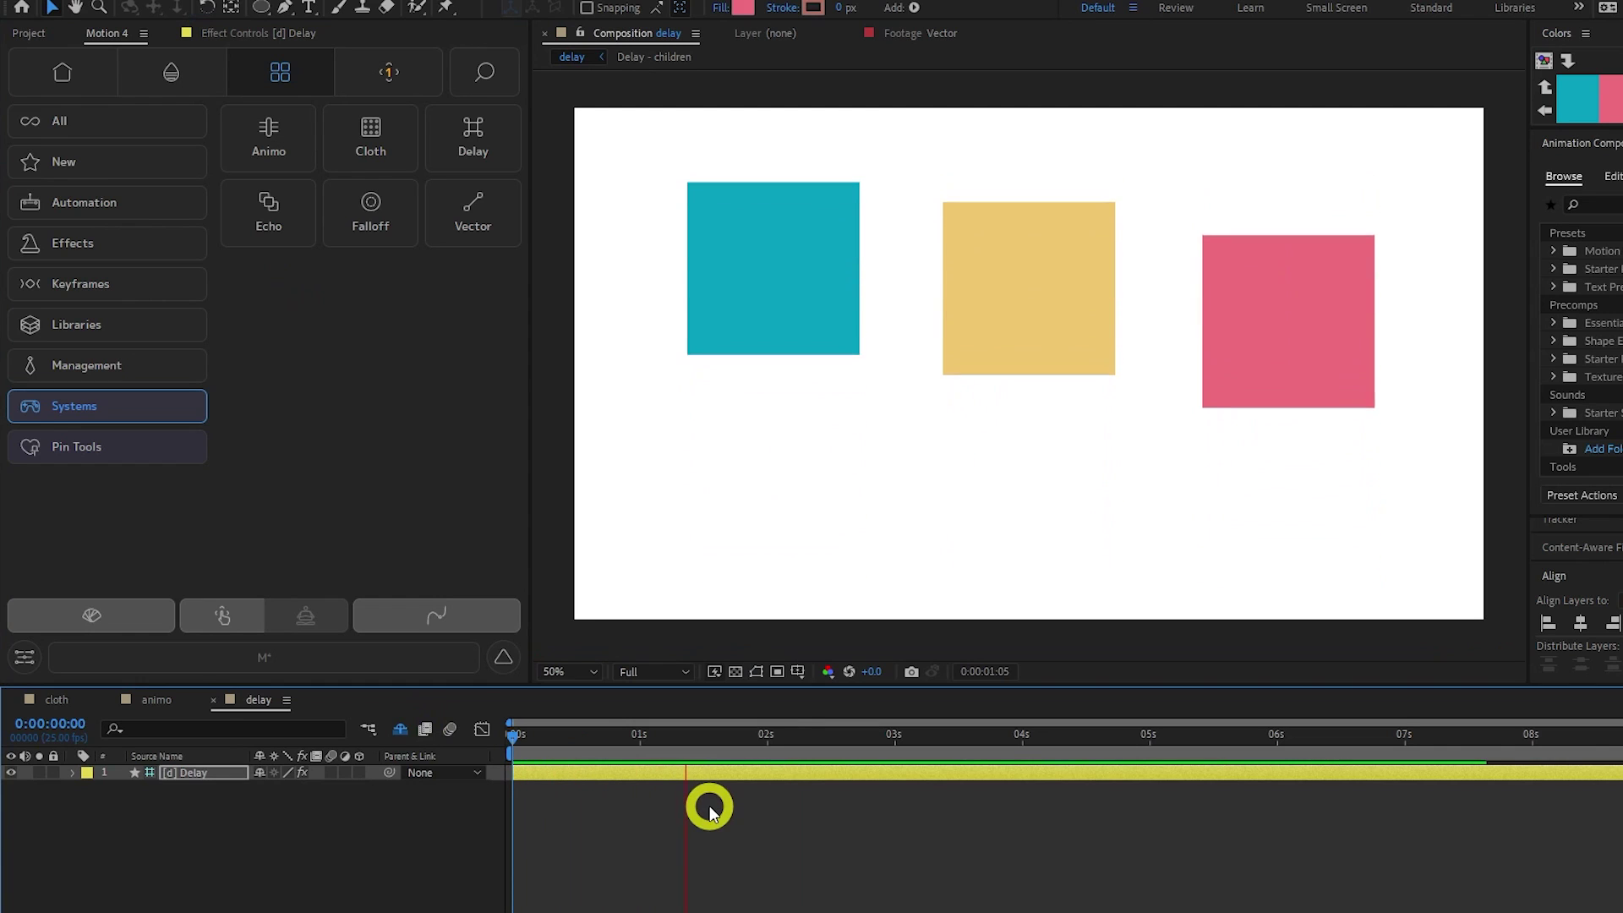
pyautogui.press('space')
pyautogui.click(242, 38)
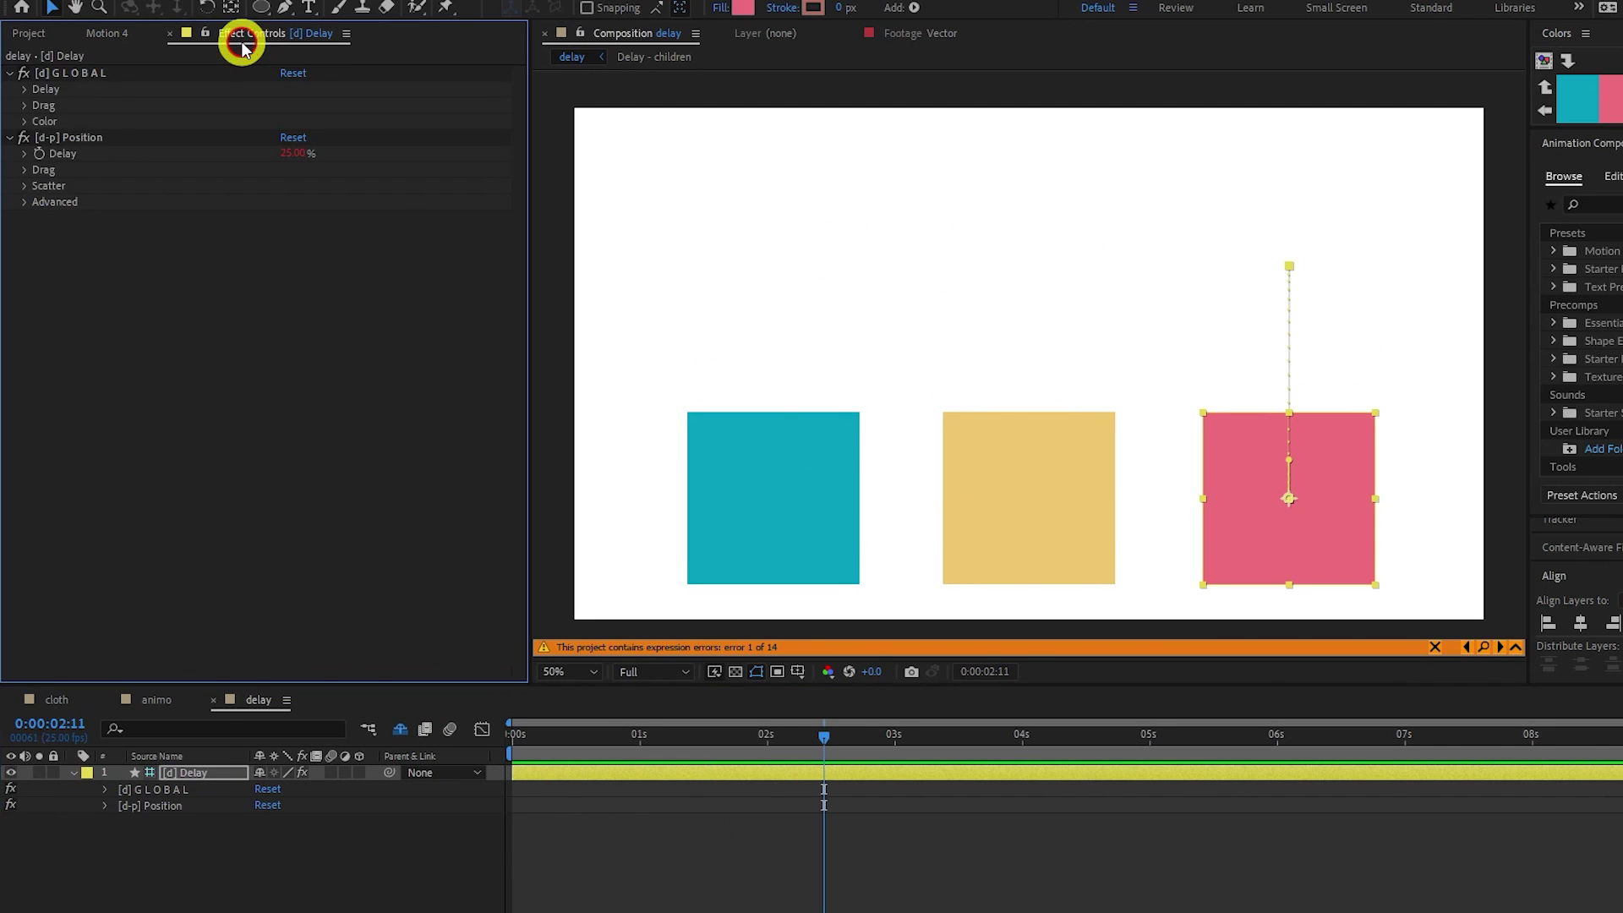
pyautogui.moveTo(293, 153); pyautogui.dragTo(360, 151)
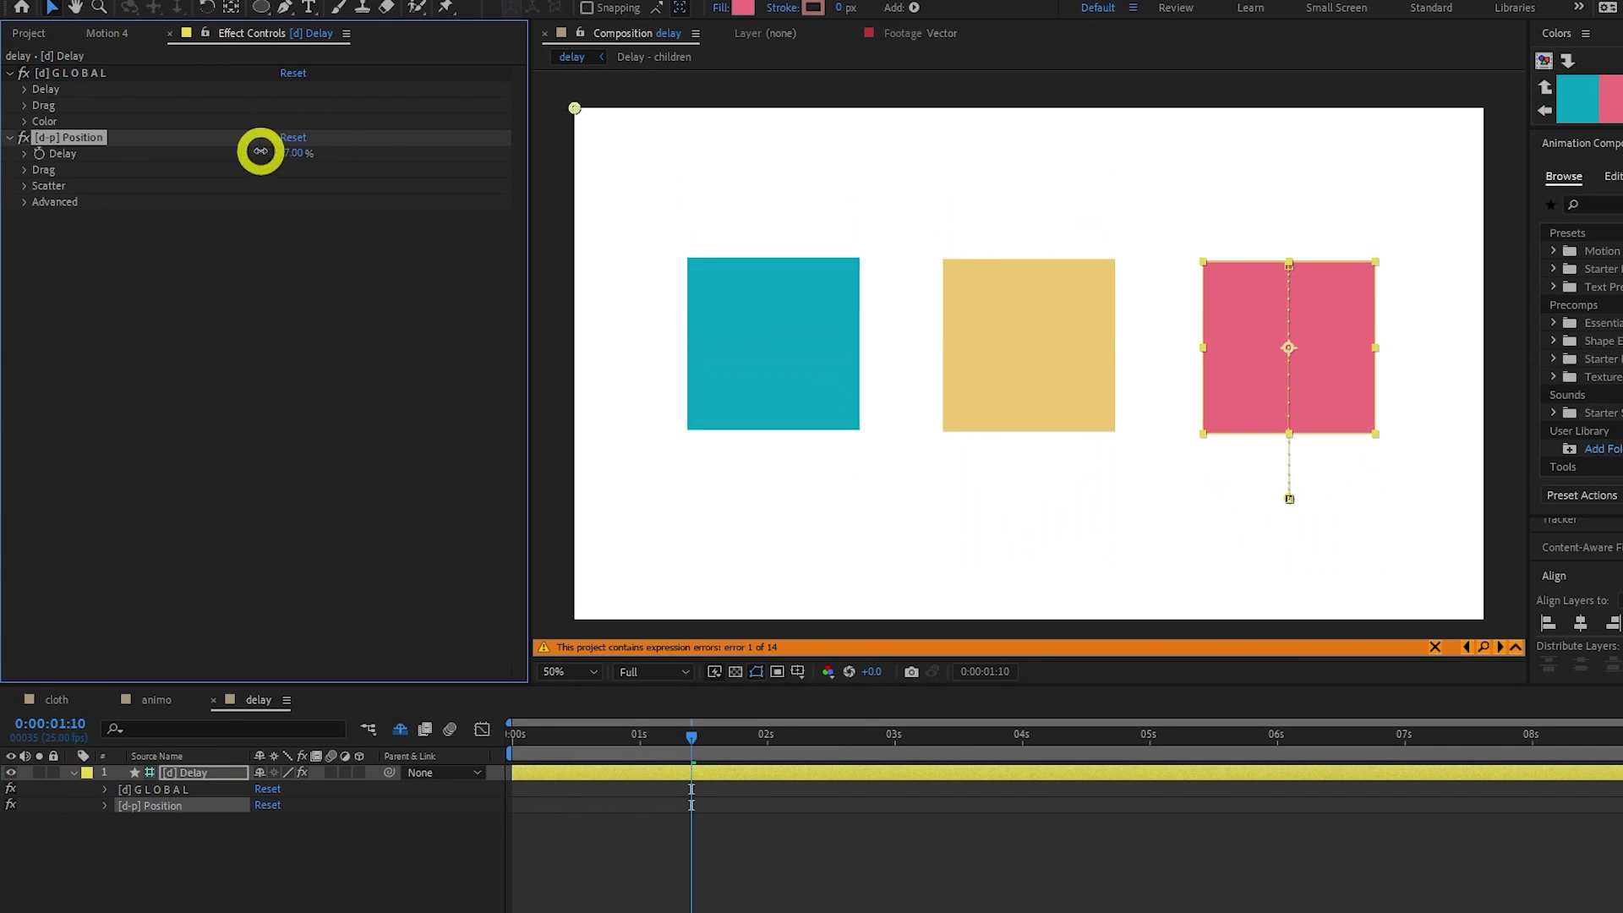
pyautogui.moveTo(254, 151); pyautogui.dragTo(200, 152)
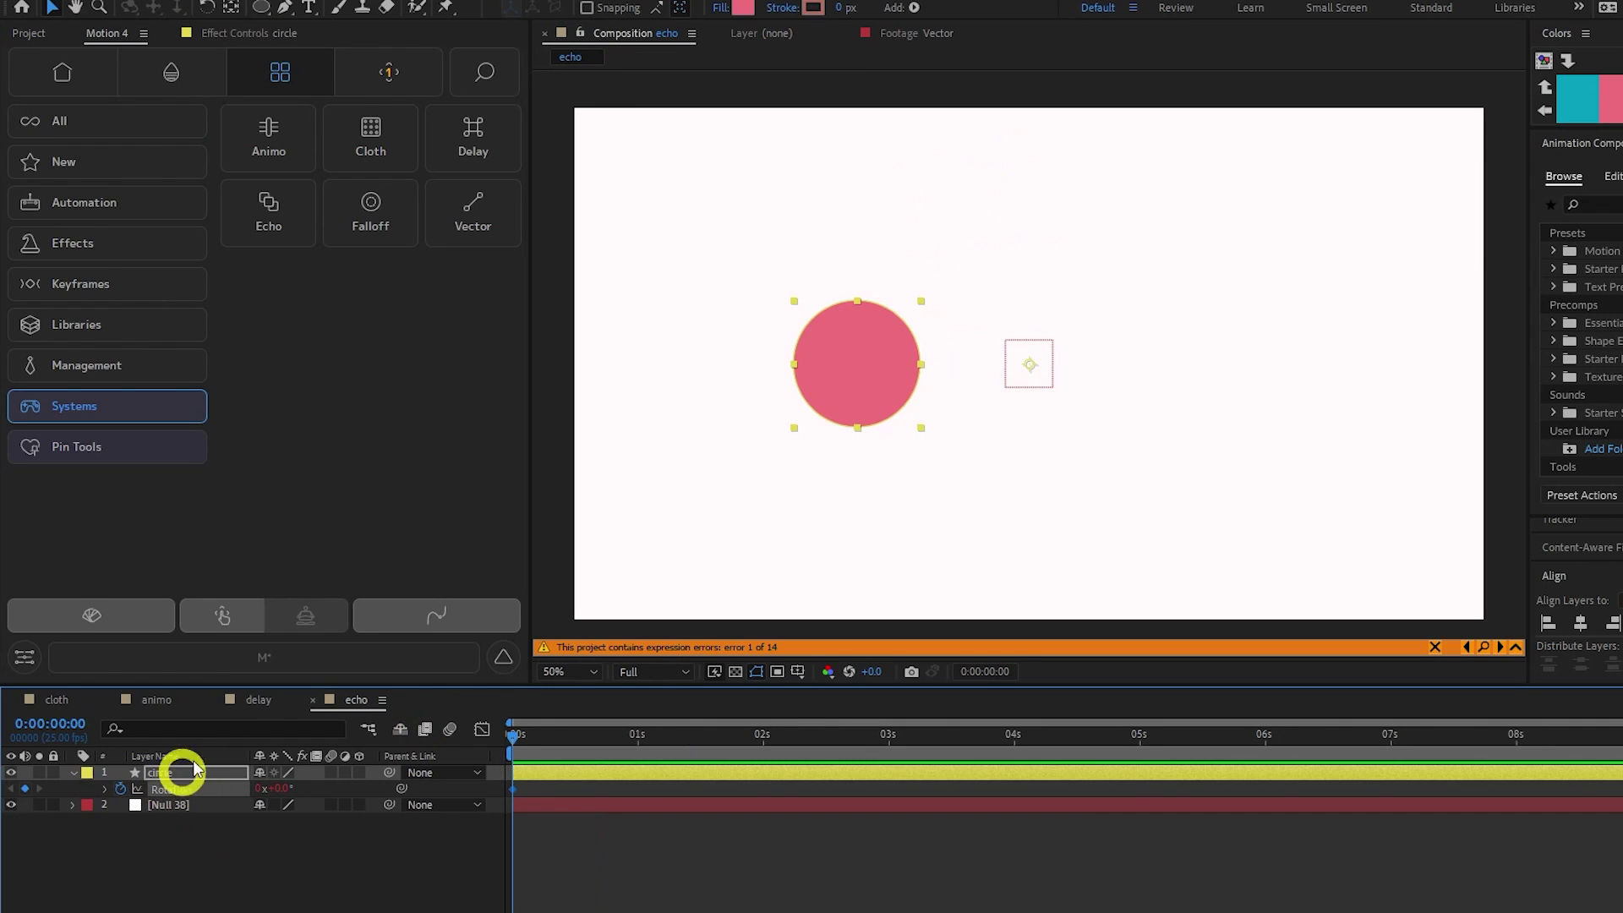
# - Apply the Echo tool with 20 copies to the circle layer's Rotation in the echo composition
pyautogui.click(293, 233)
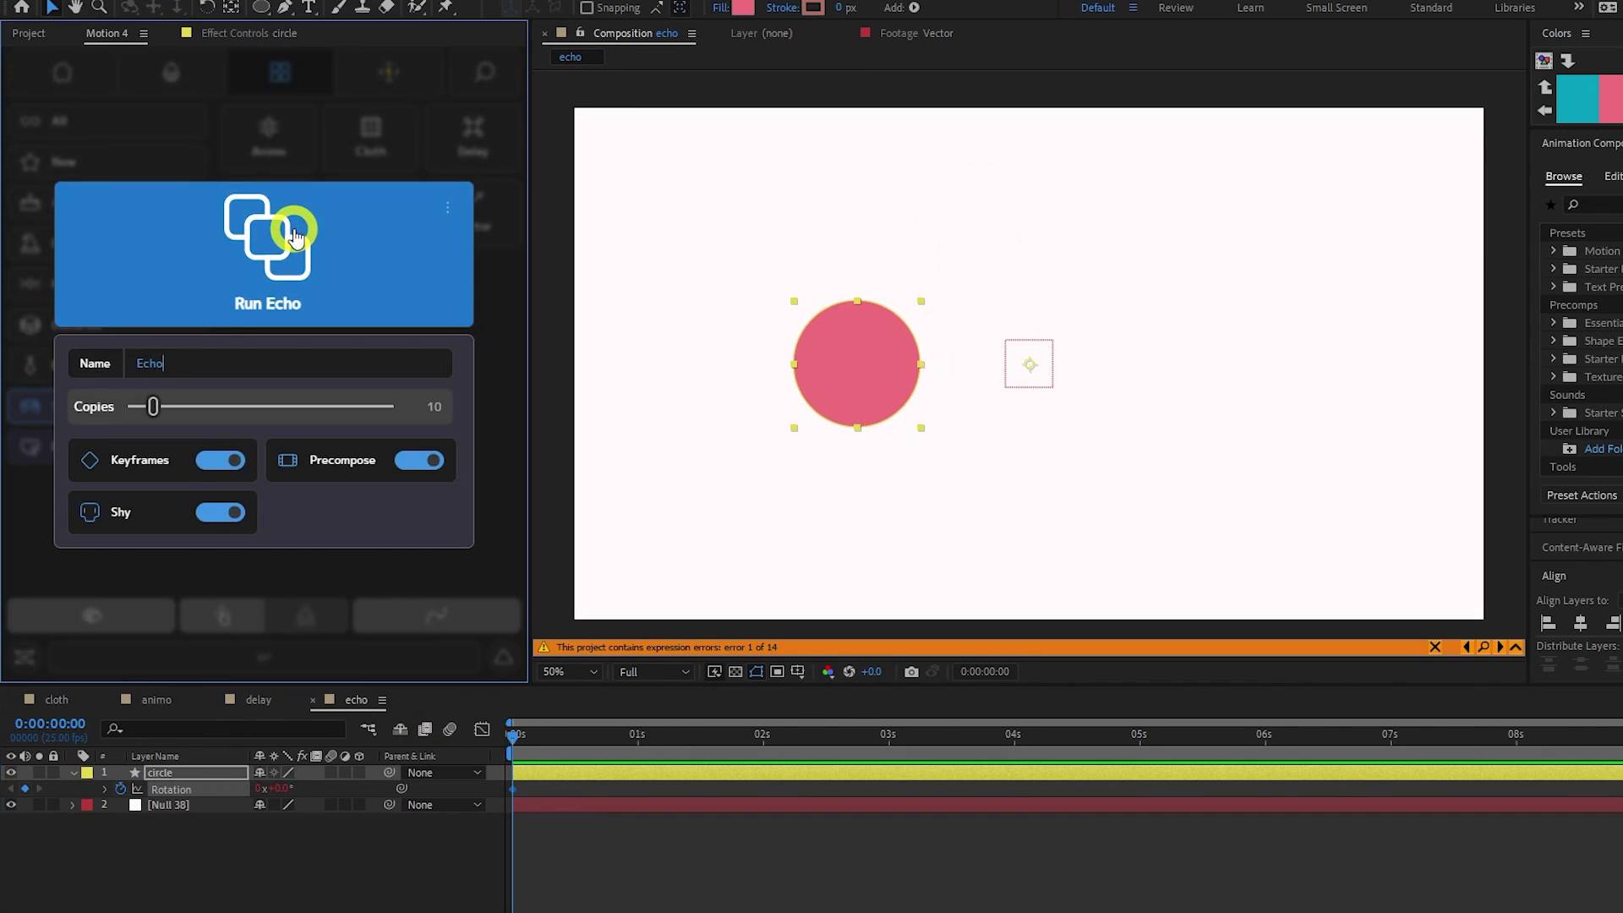
pyautogui.click(161, 407)
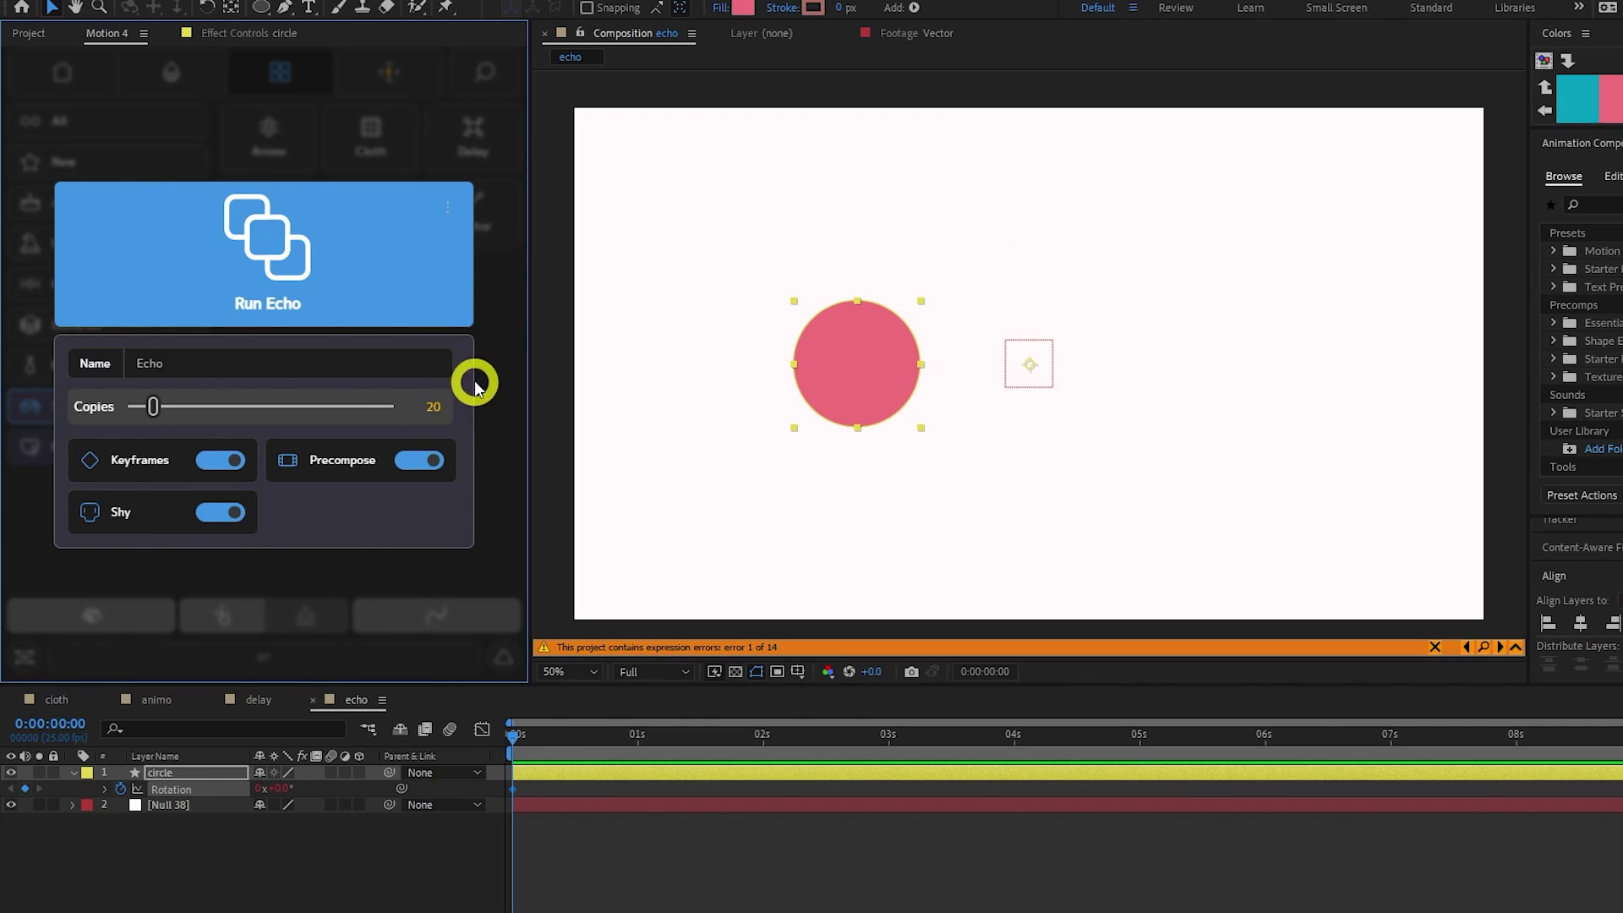
pyautogui.click(429, 282)
# - Enable the global delay on the Echo layer and set it to 27%
pyautogui.click(239, 36)
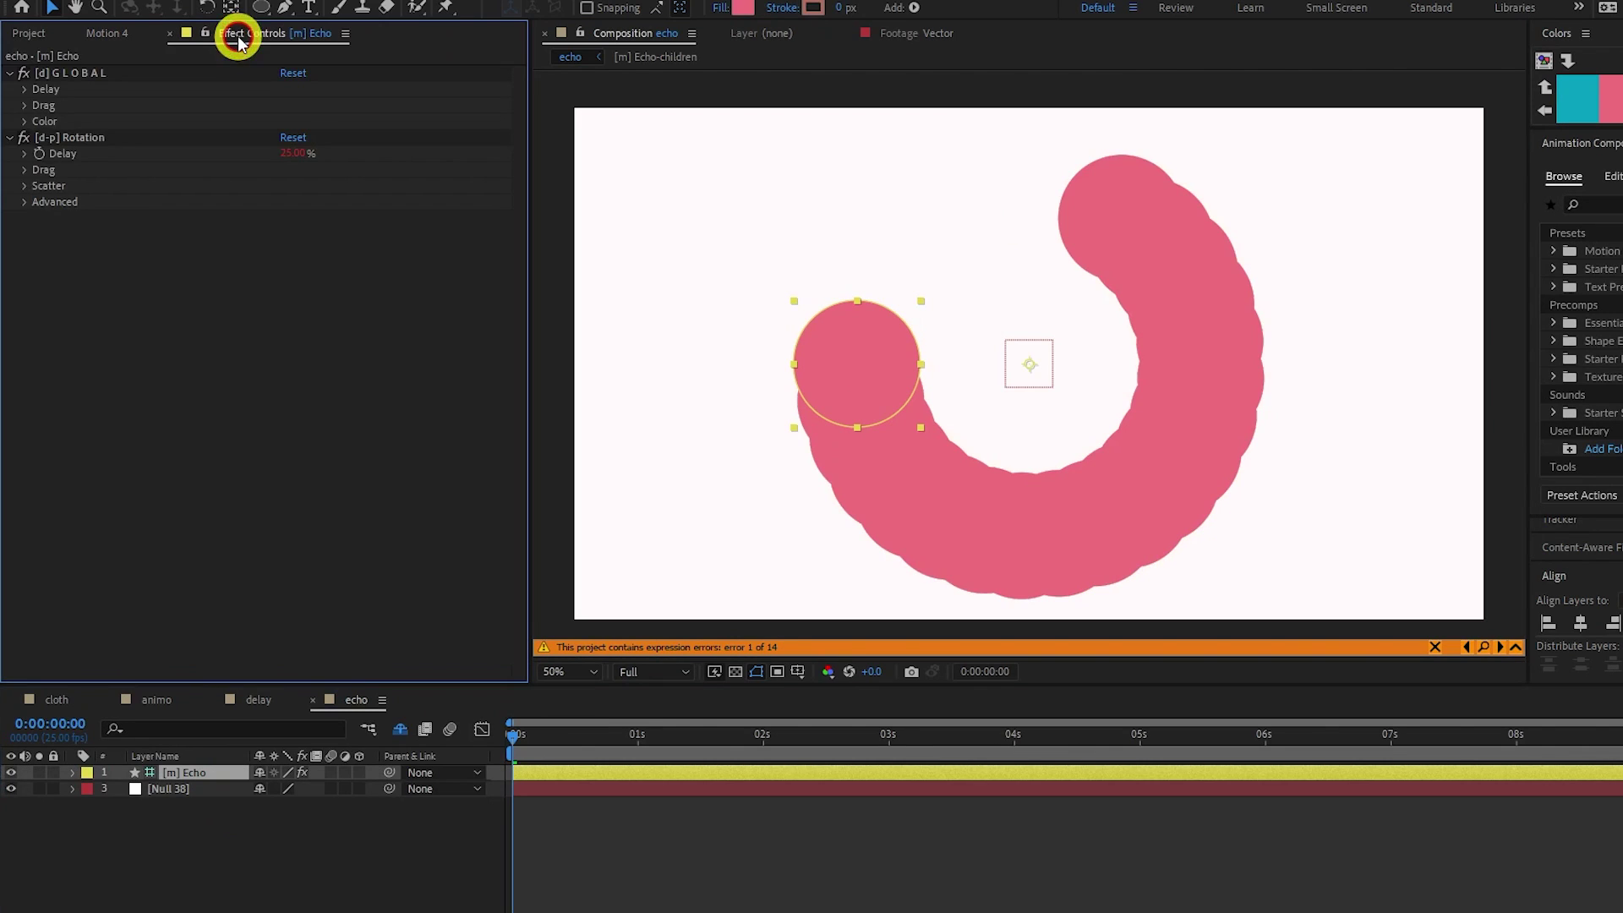
pyautogui.click(26, 89)
pyautogui.click(285, 105)
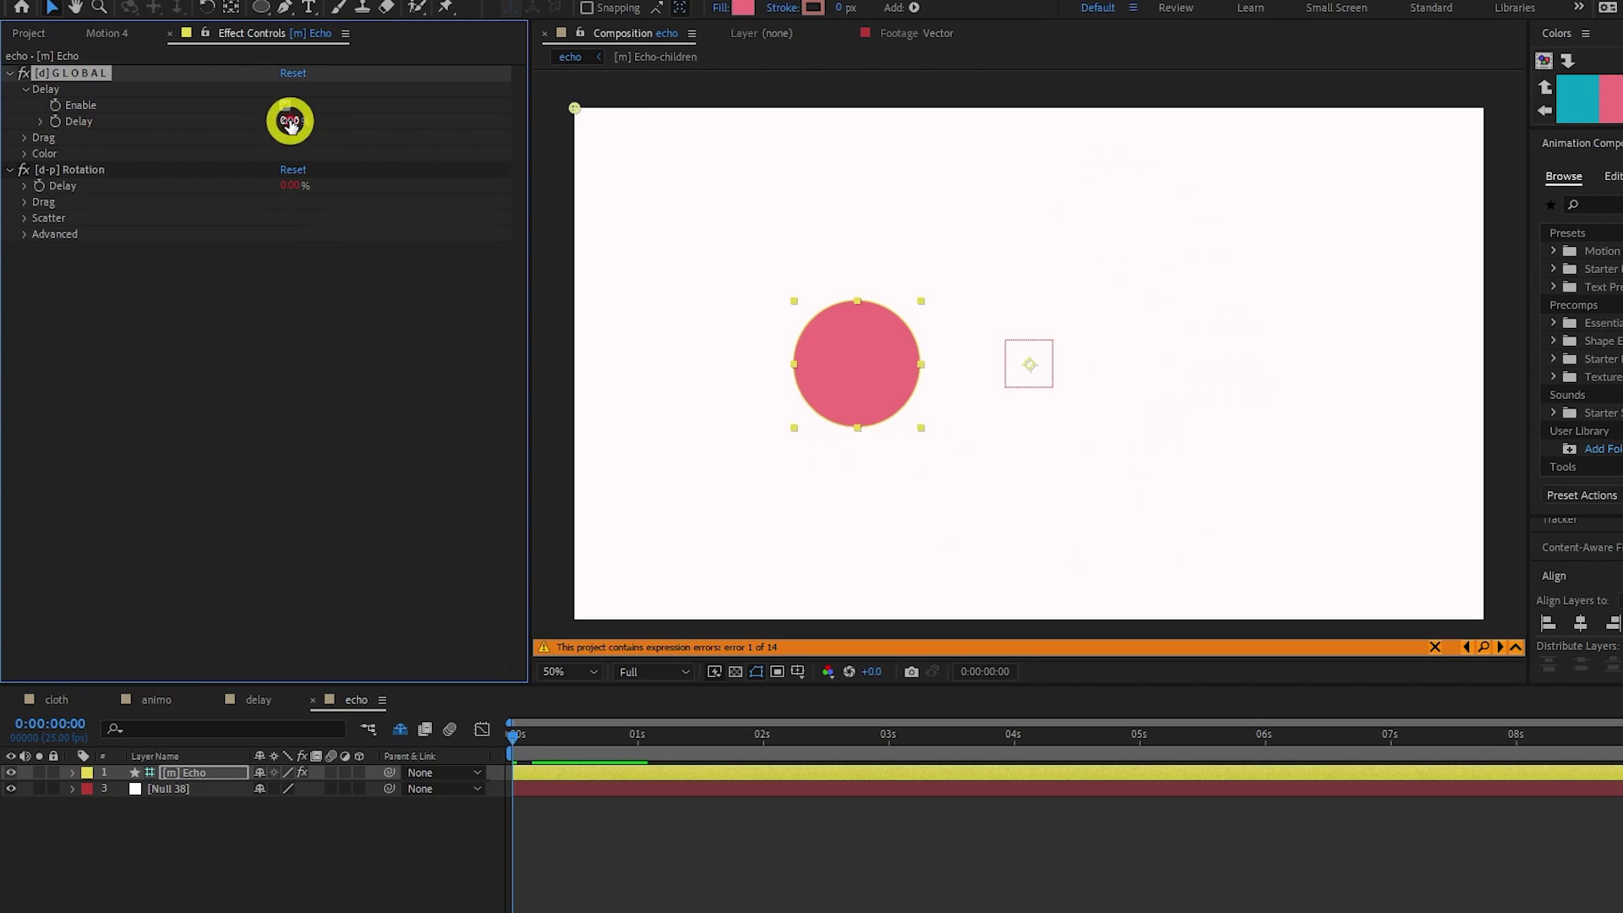
pyautogui.moveTo(290, 120)
pyautogui.mouseDown()
pyautogui.moveTo(322, 120)
pyautogui.moveTo(292, 120)
pyautogui.mouseUp()
# - Enable the global color variation on the Echo layer and adjust its Cycle value
pyautogui.click(25, 153)
pyautogui.click(284, 170)
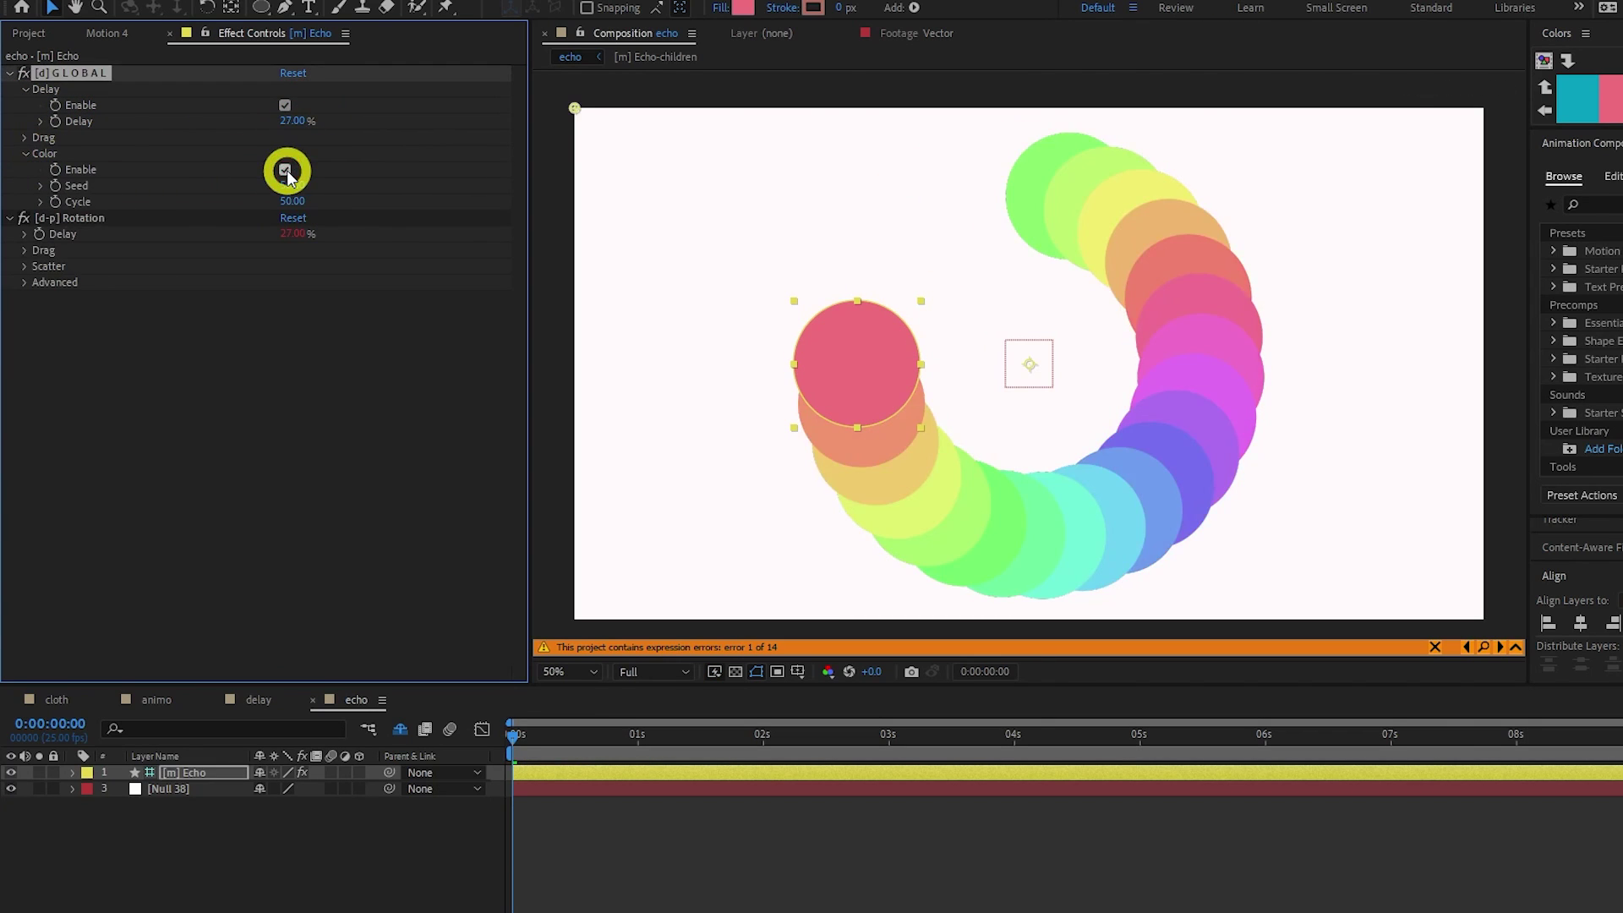
pyautogui.moveTo(291, 202); pyautogui.dragTo(996, 300)
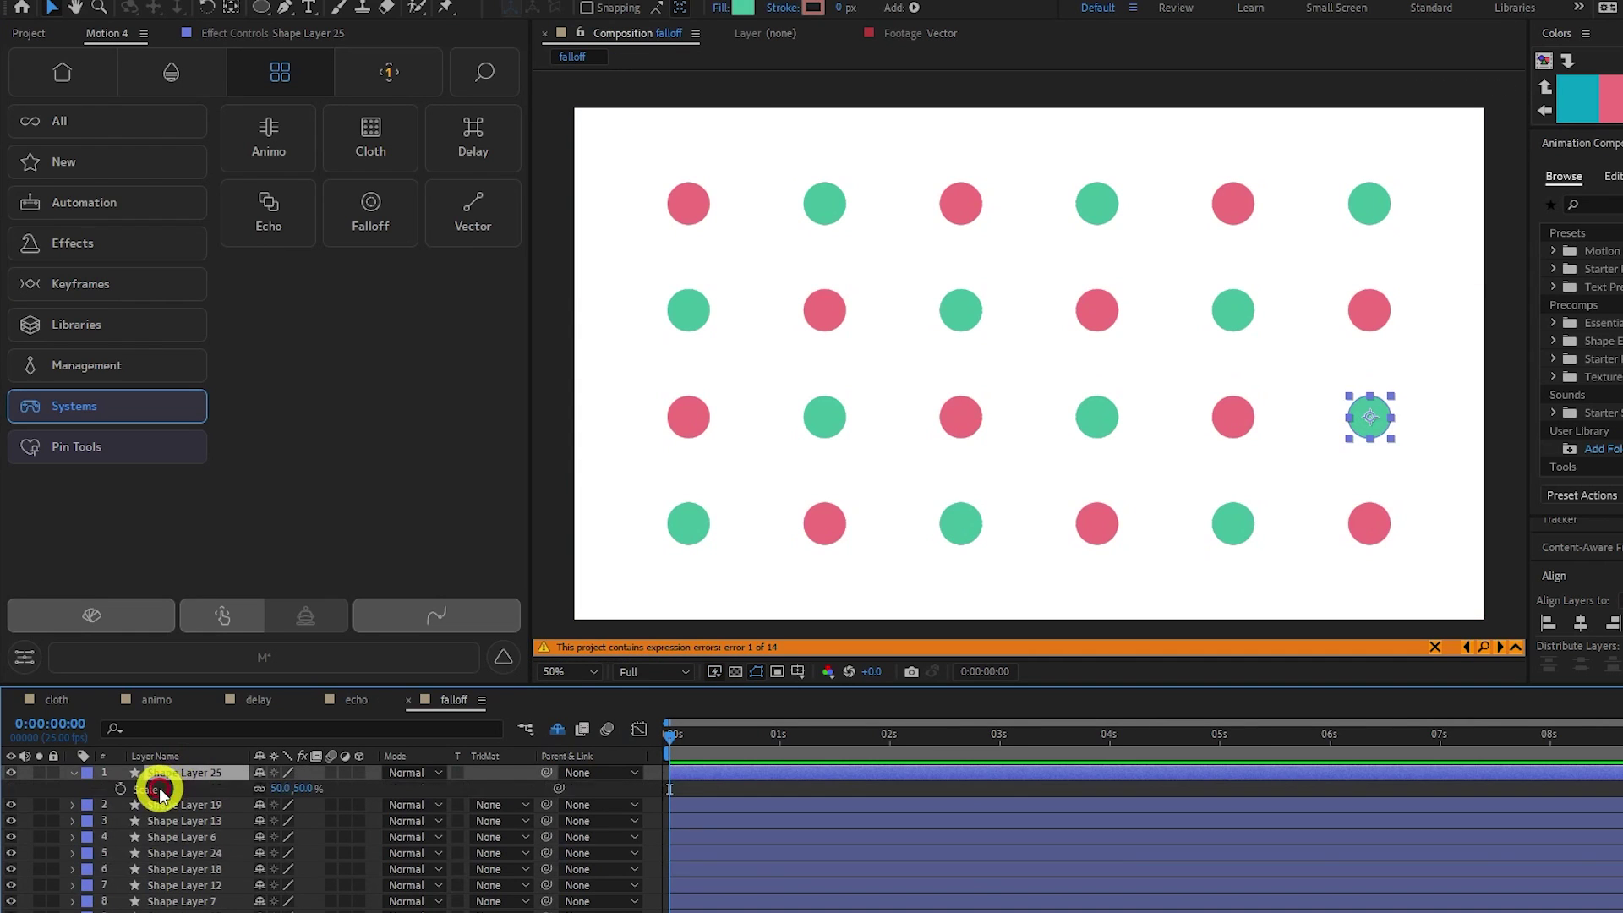
pyautogui.keyDown('ctrl'); pyautogui.click(189, 840); pyautogui.keyUp('ctrl')
pyautogui.scroll(-2, 194, 850)
pyautogui.press('s')
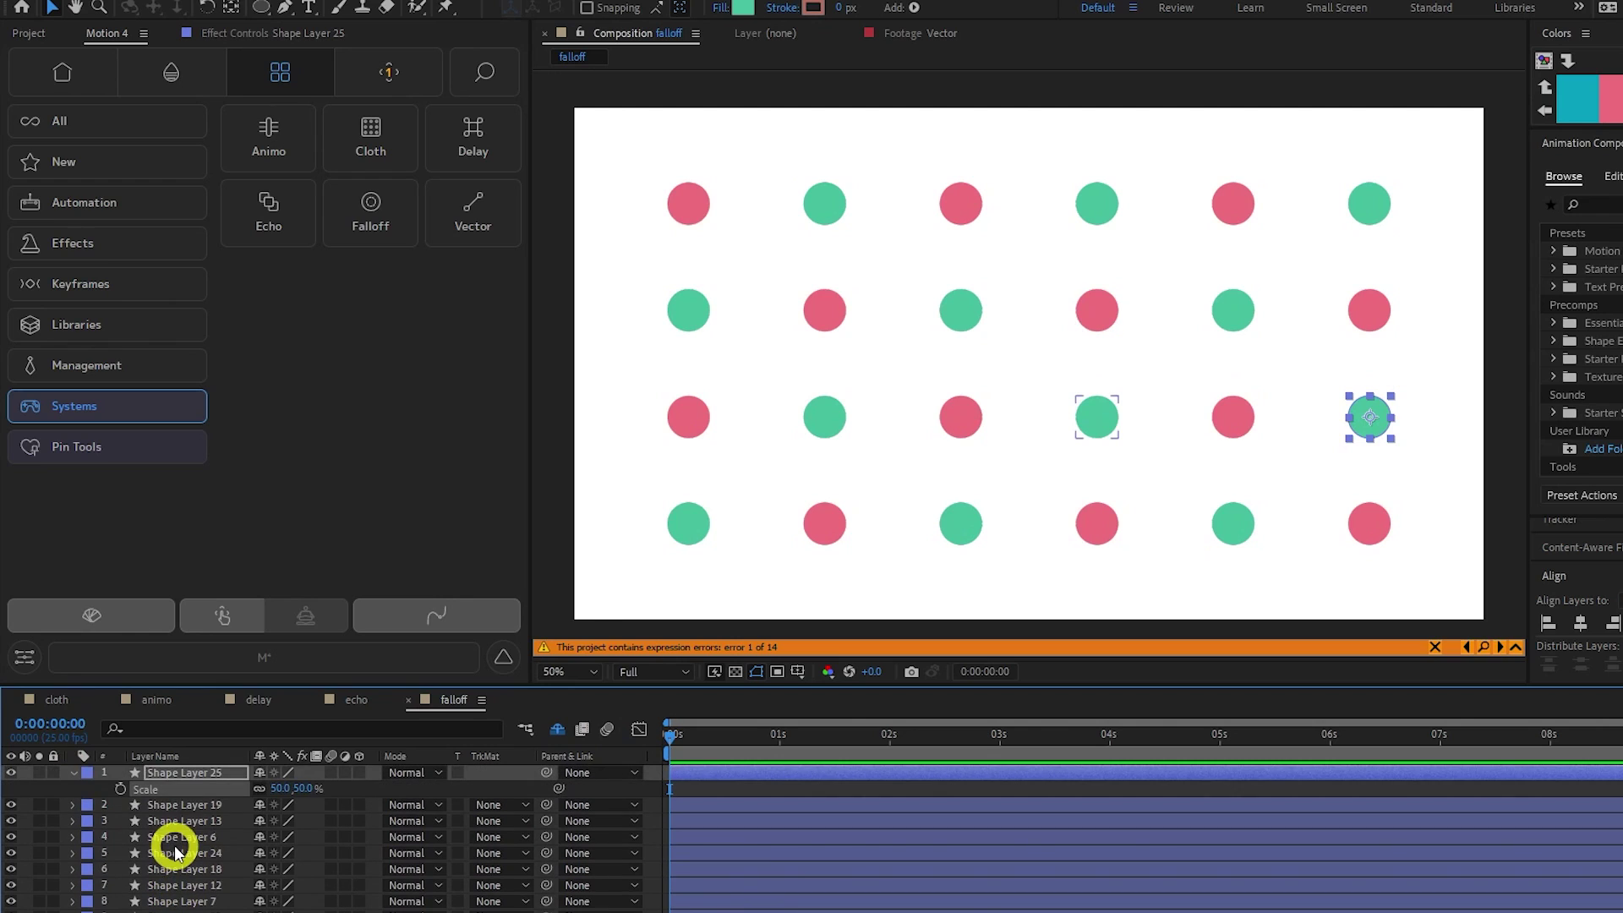
pyautogui.click(69, 776)
pyautogui.keyDown('ctrl'); pyautogui.click(200, 791); pyautogui.keyUp('ctrl')
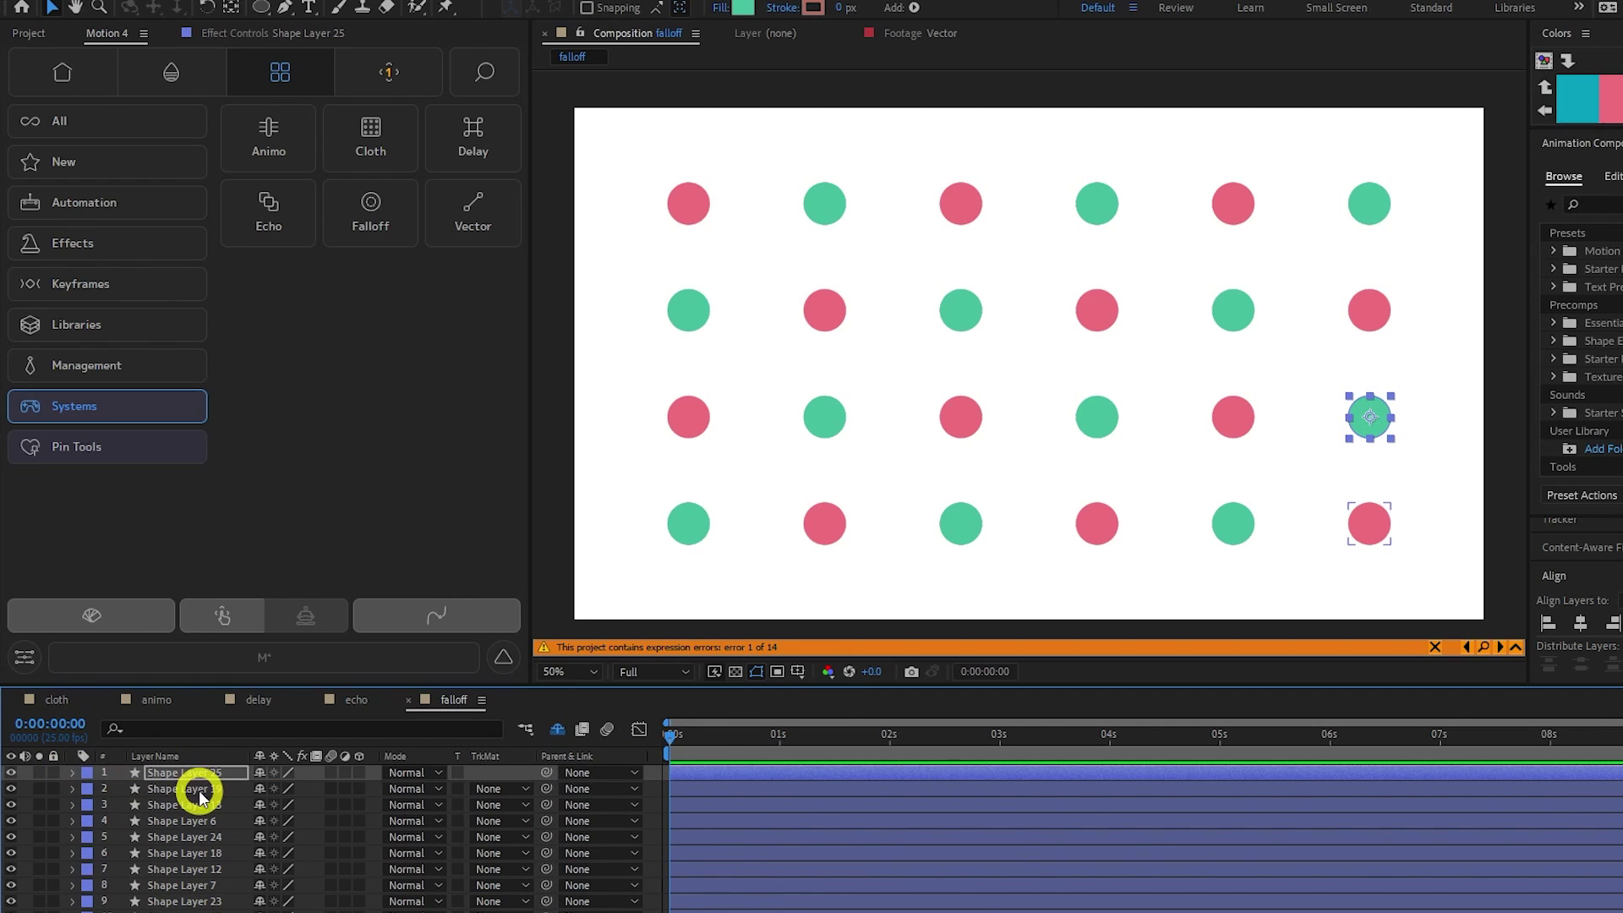
pyautogui.click(330, 827)
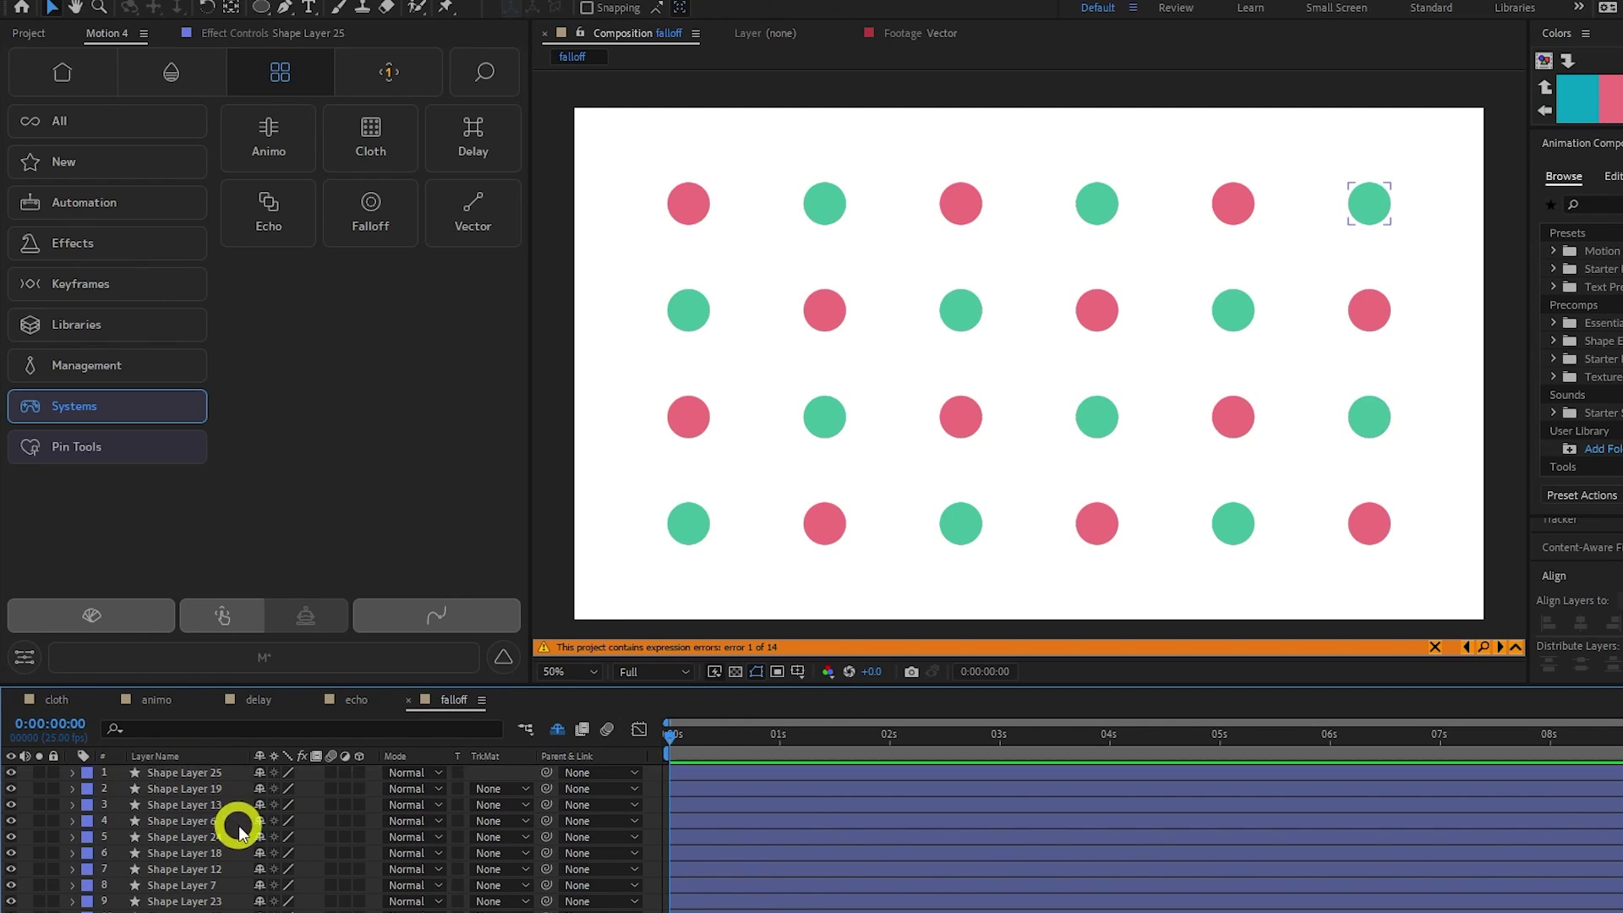
# - Apply the Falloff tool to all dot layers in the falloff composition, using Shape Layer 25's Scale property
pyautogui.click(217, 775)
pyautogui.press('s')
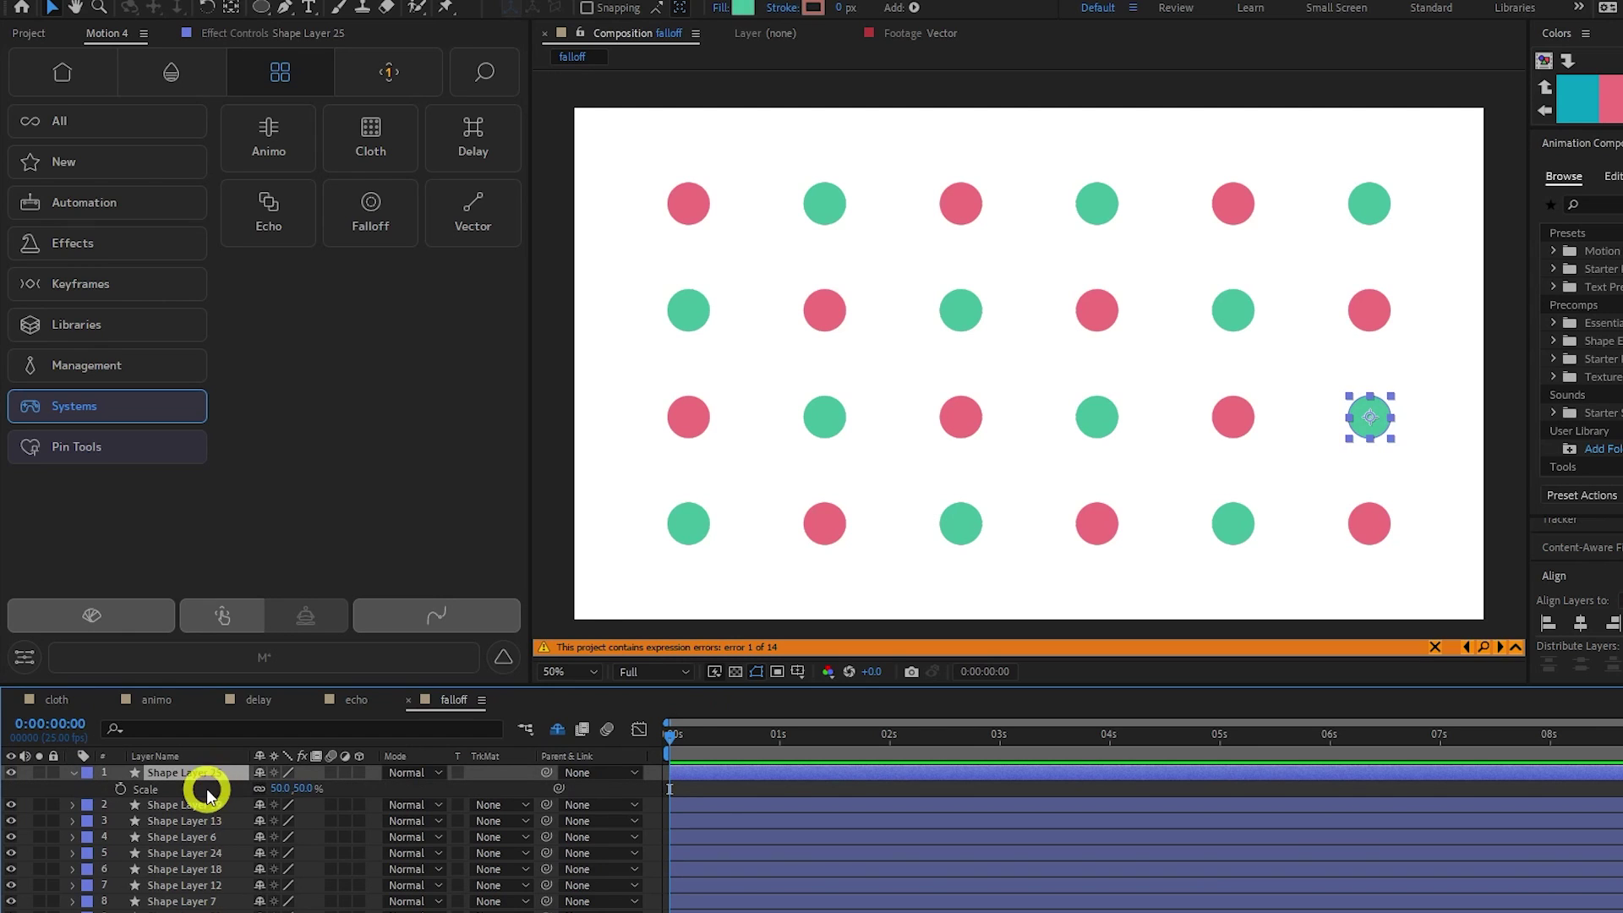
pyautogui.scroll(-5, 200, 795)
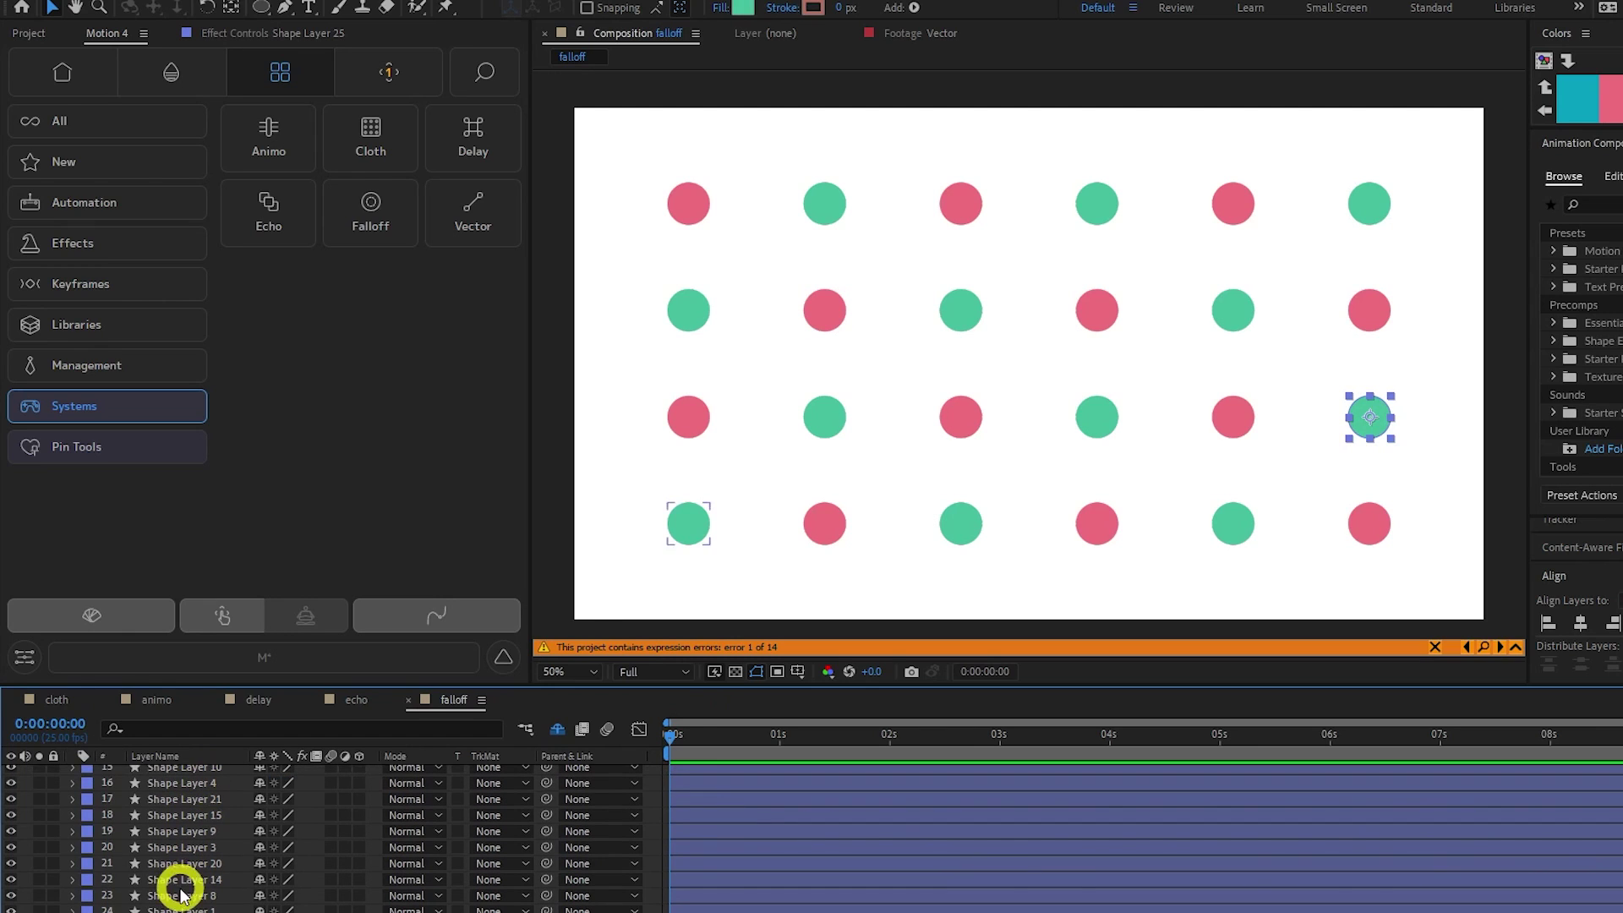
pyautogui.keyDown('shift'); pyautogui.click(173, 907); pyautogui.keyUp('shift')
pyautogui.click(371, 228)
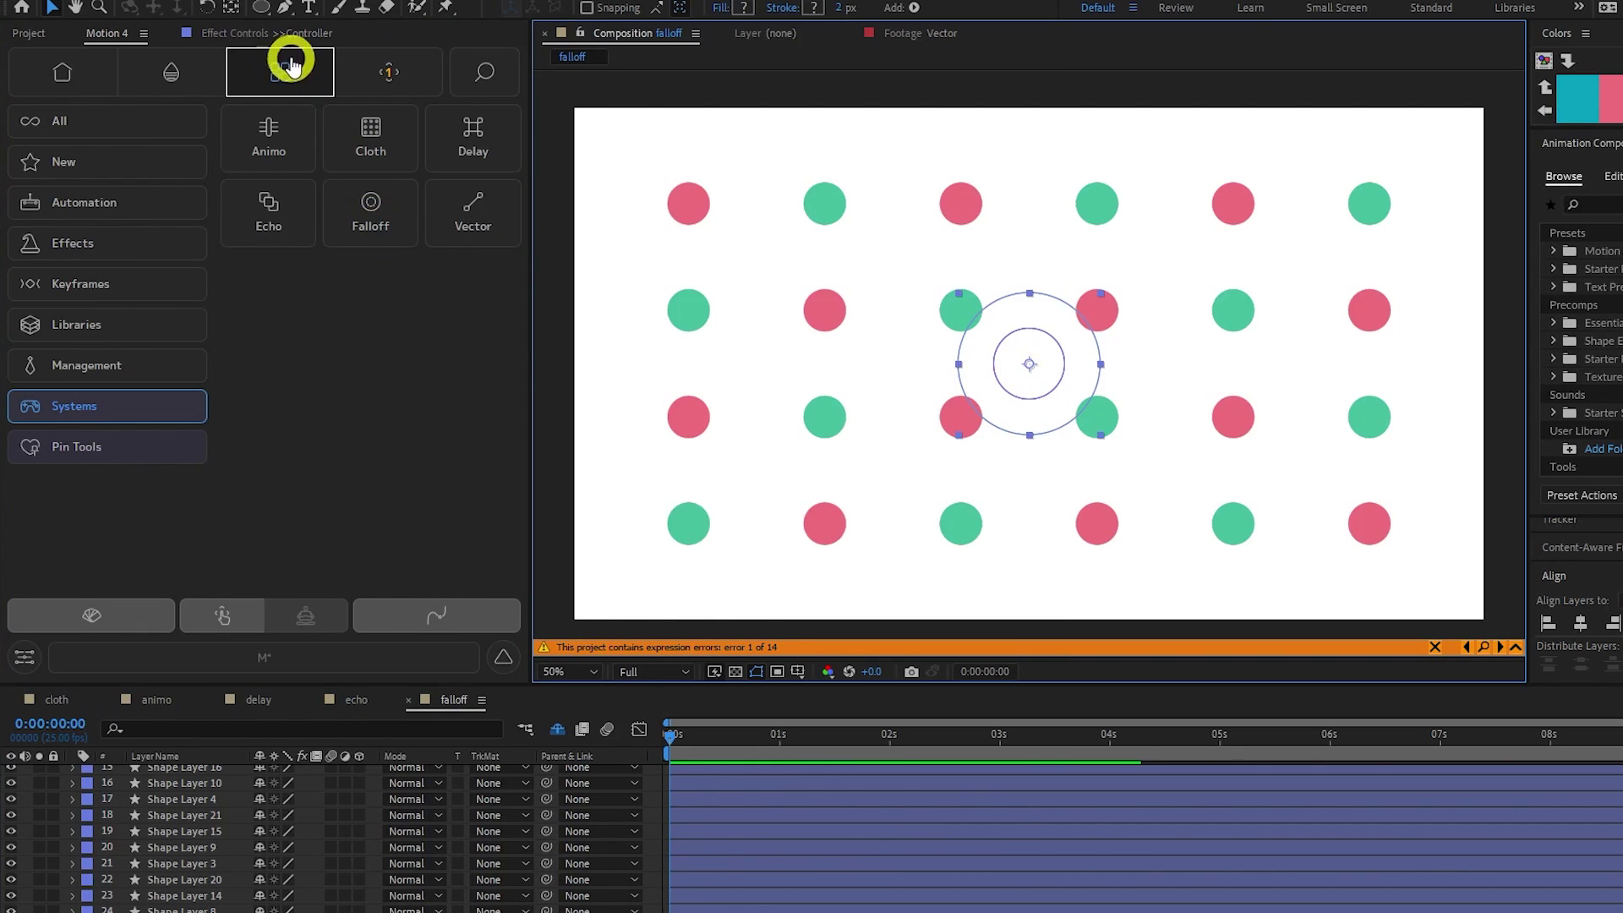
# - Set the Falloff - Scale X, Y and Z amounts on the falloff controller to 60
pyautogui.click(287, 36)
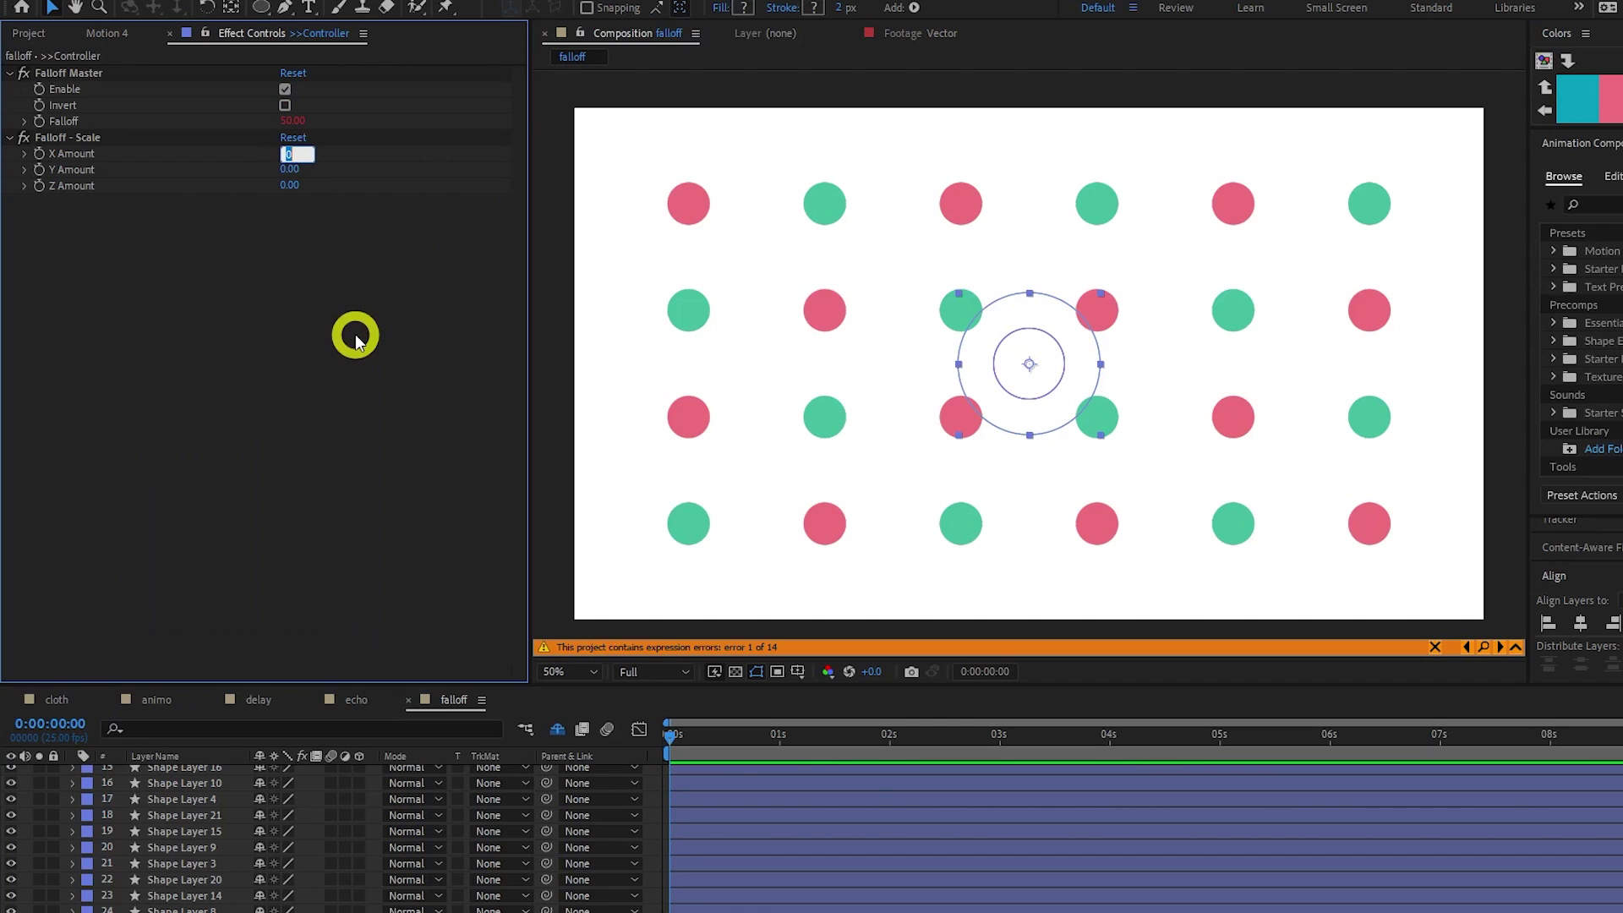
pyautogui.press('Tab')
pyautogui.write('60')
pyautogui.press('Tab')
pyautogui.write('60')
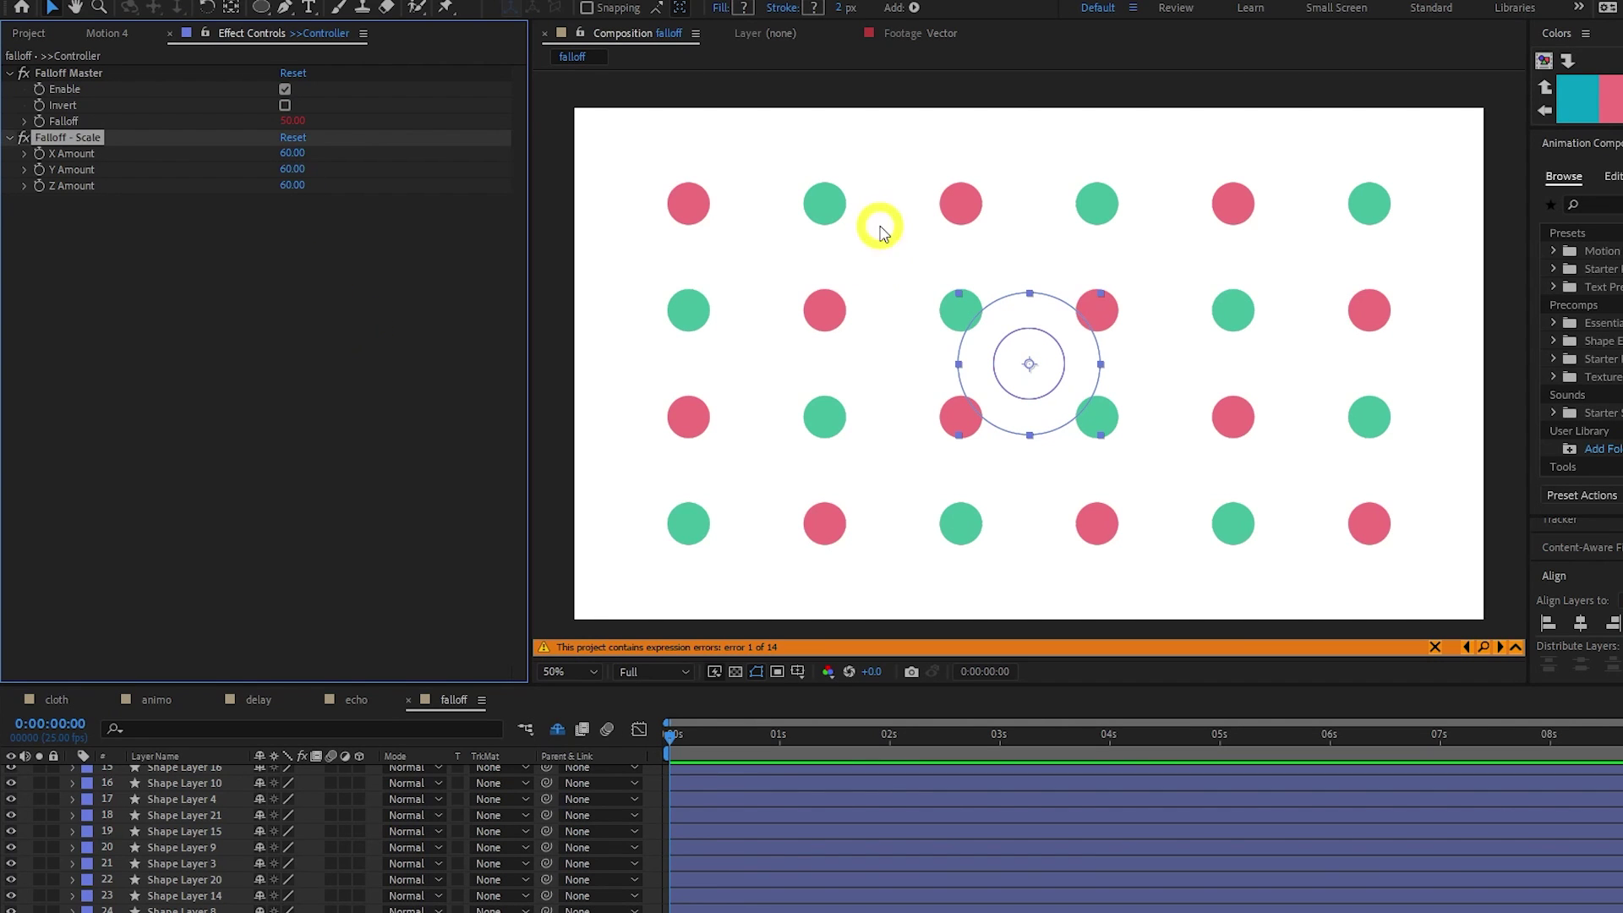
# - Move the falloff controller across the grid of dots to test its scaling effect
pyautogui.moveTo(1033, 376)
pyautogui.mouseDown()
pyautogui.moveTo(978, 319)
pyautogui.moveTo(1003, 286)
pyautogui.moveTo(1006, 214)
pyautogui.moveTo(1112, 315)
pyautogui.moveTo(1119, 404)
pyautogui.moveTo(1022, 404)
pyautogui.moveTo(1048, 378)
pyautogui.mouseUp()
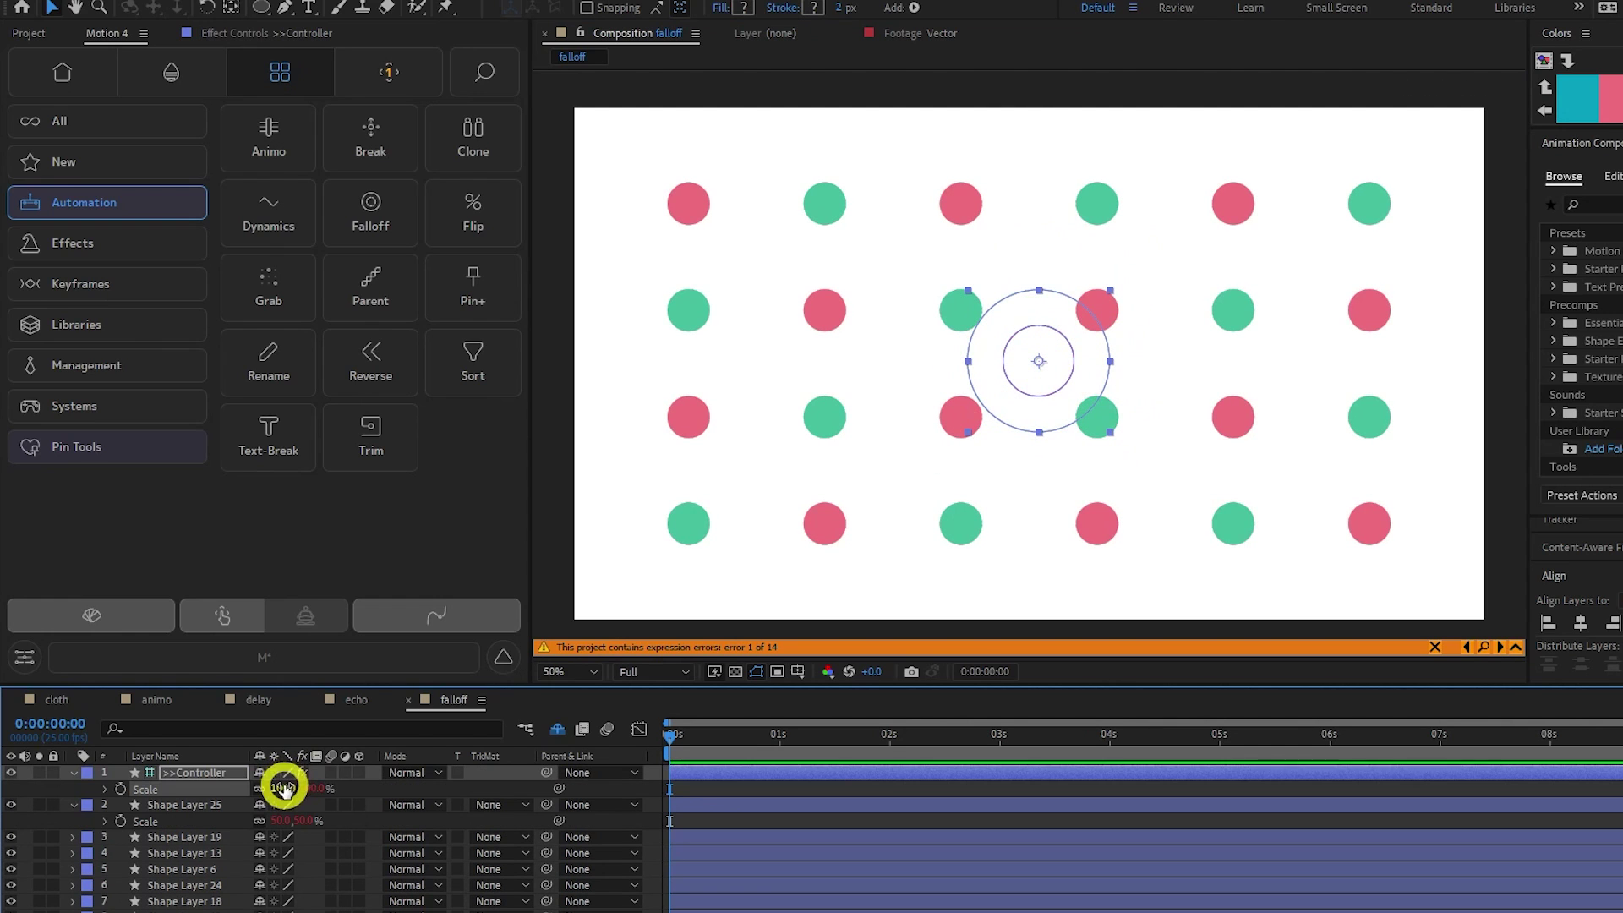
pyautogui.moveTo(282, 673); pyautogui.dragTo(374, 673)
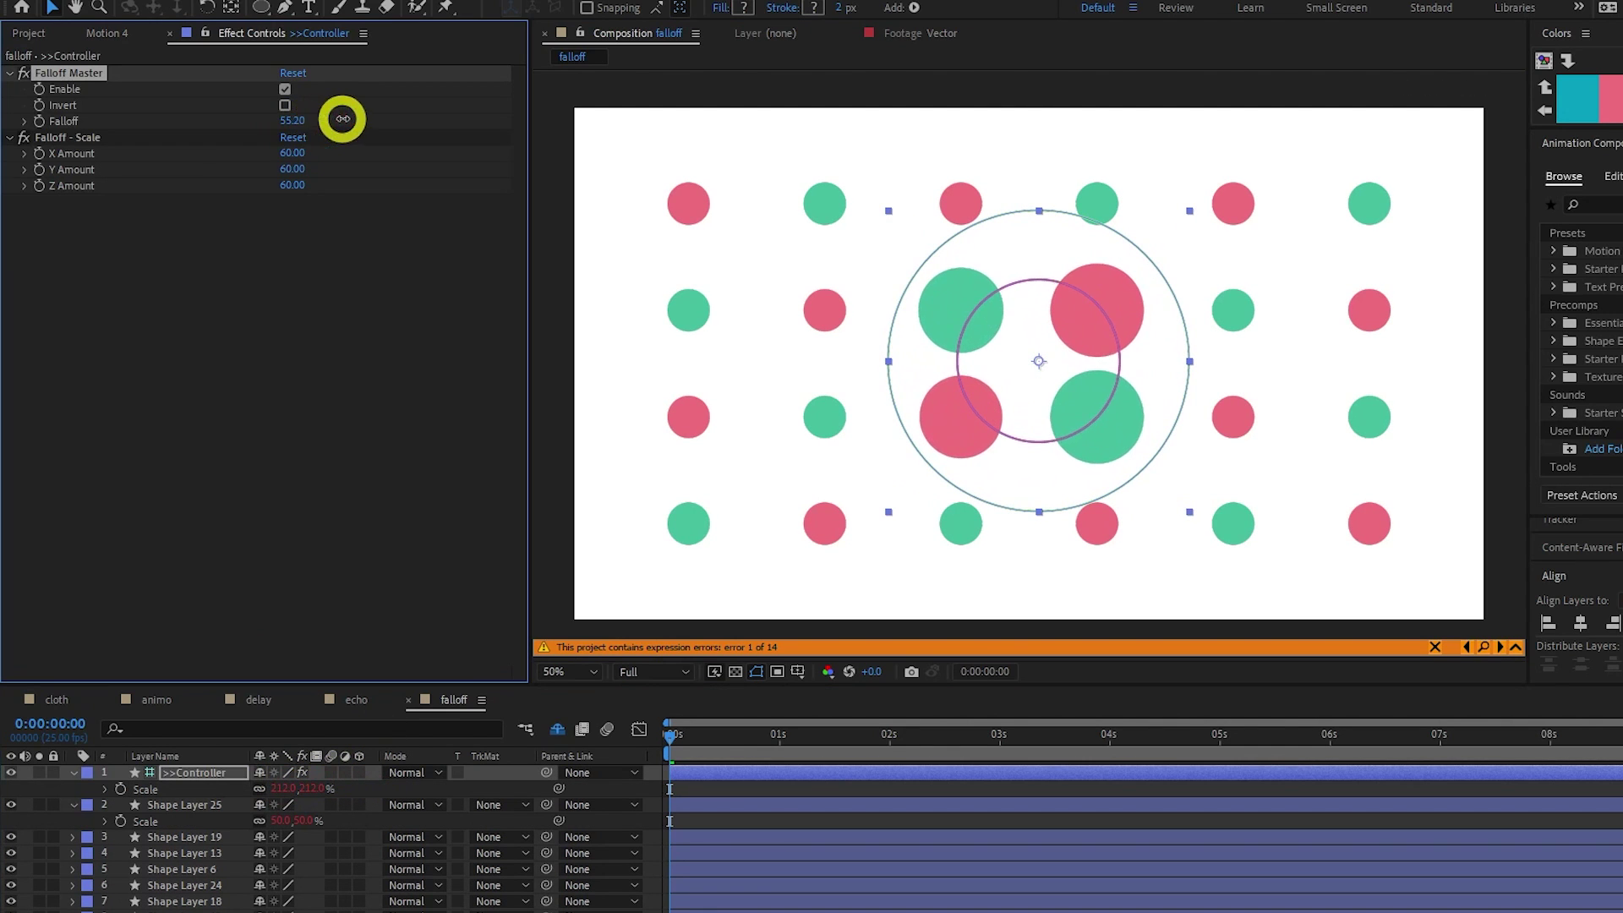
pyautogui.moveTo(341, 116); pyautogui.dragTo(337, 152)
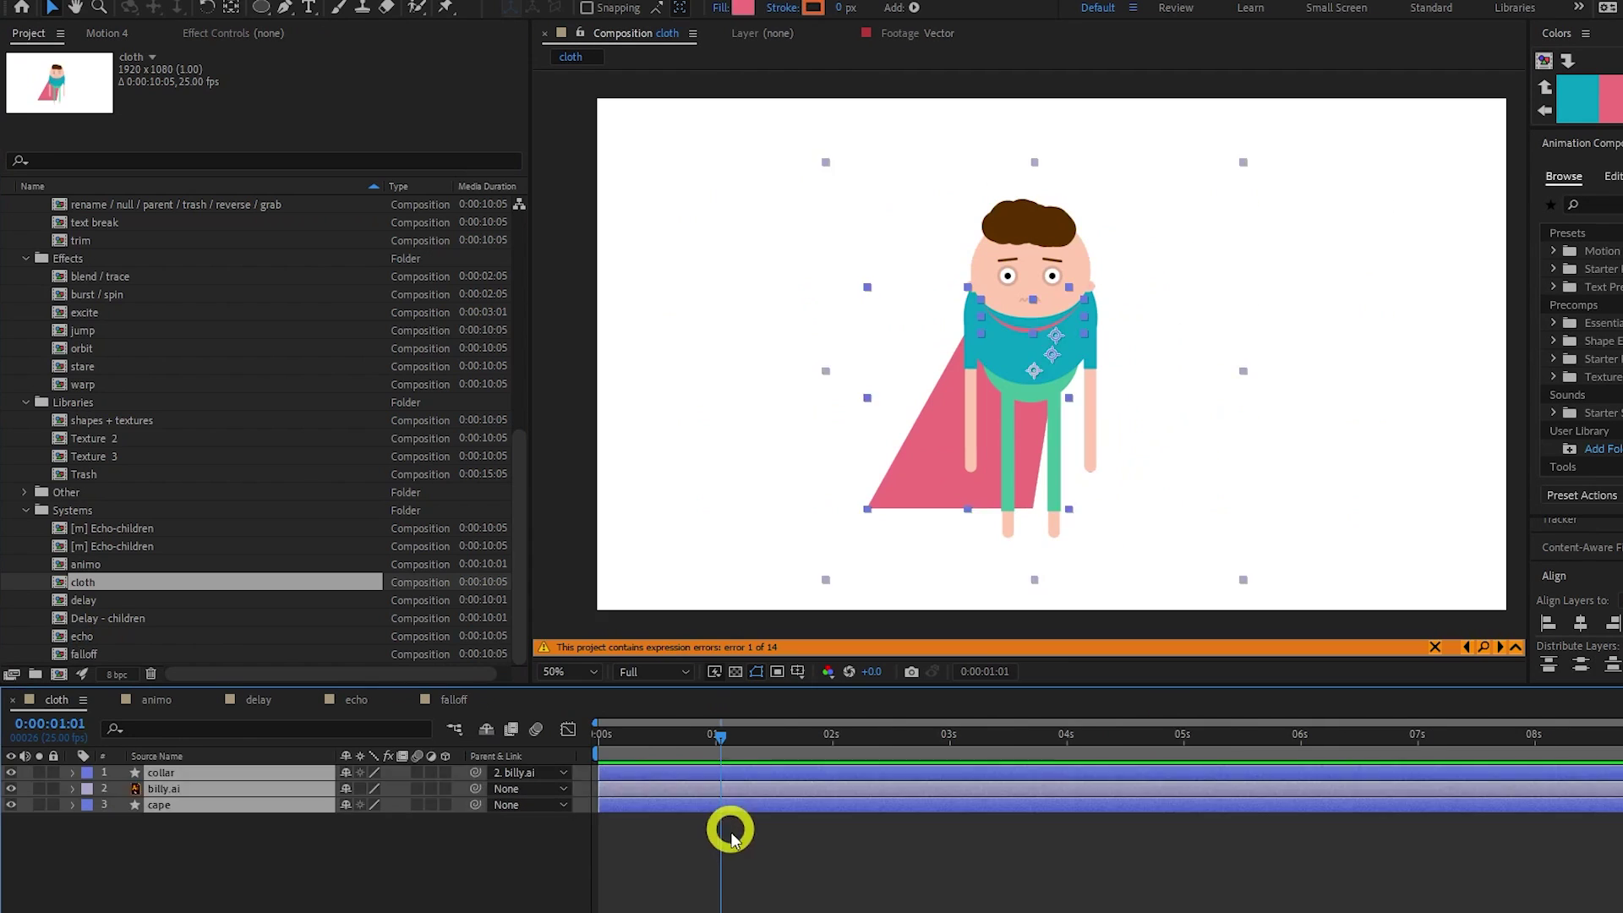
# - Solo the cape layer in the cloth composition and place six puppet pins at its upper corners and down its middle
pyautogui.click(732, 838)
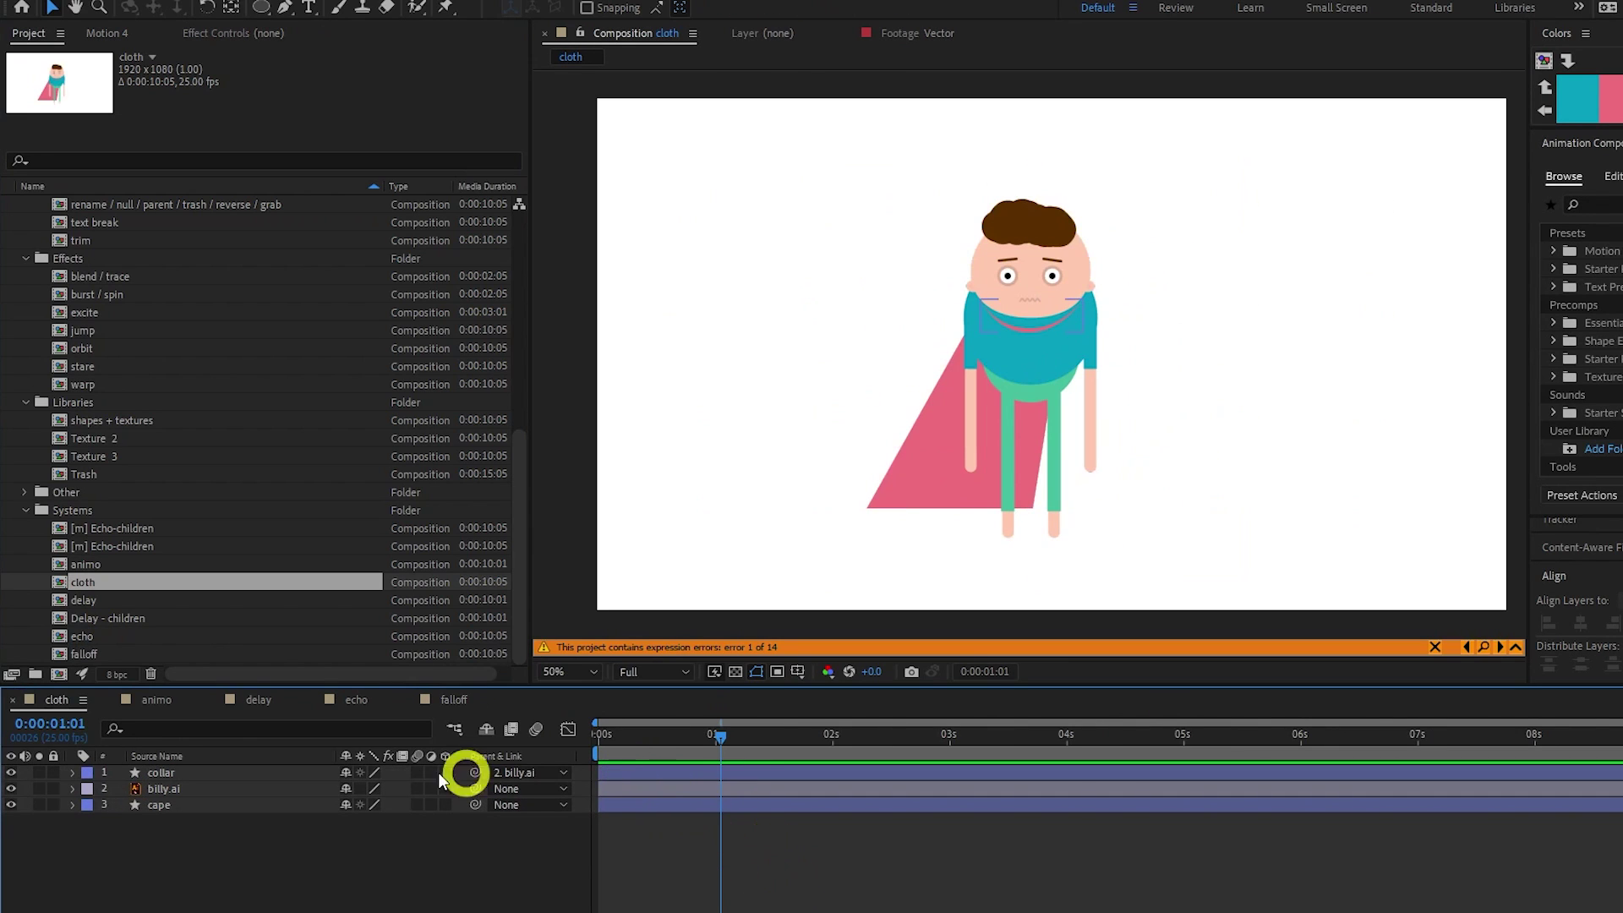
pyautogui.click(205, 793)
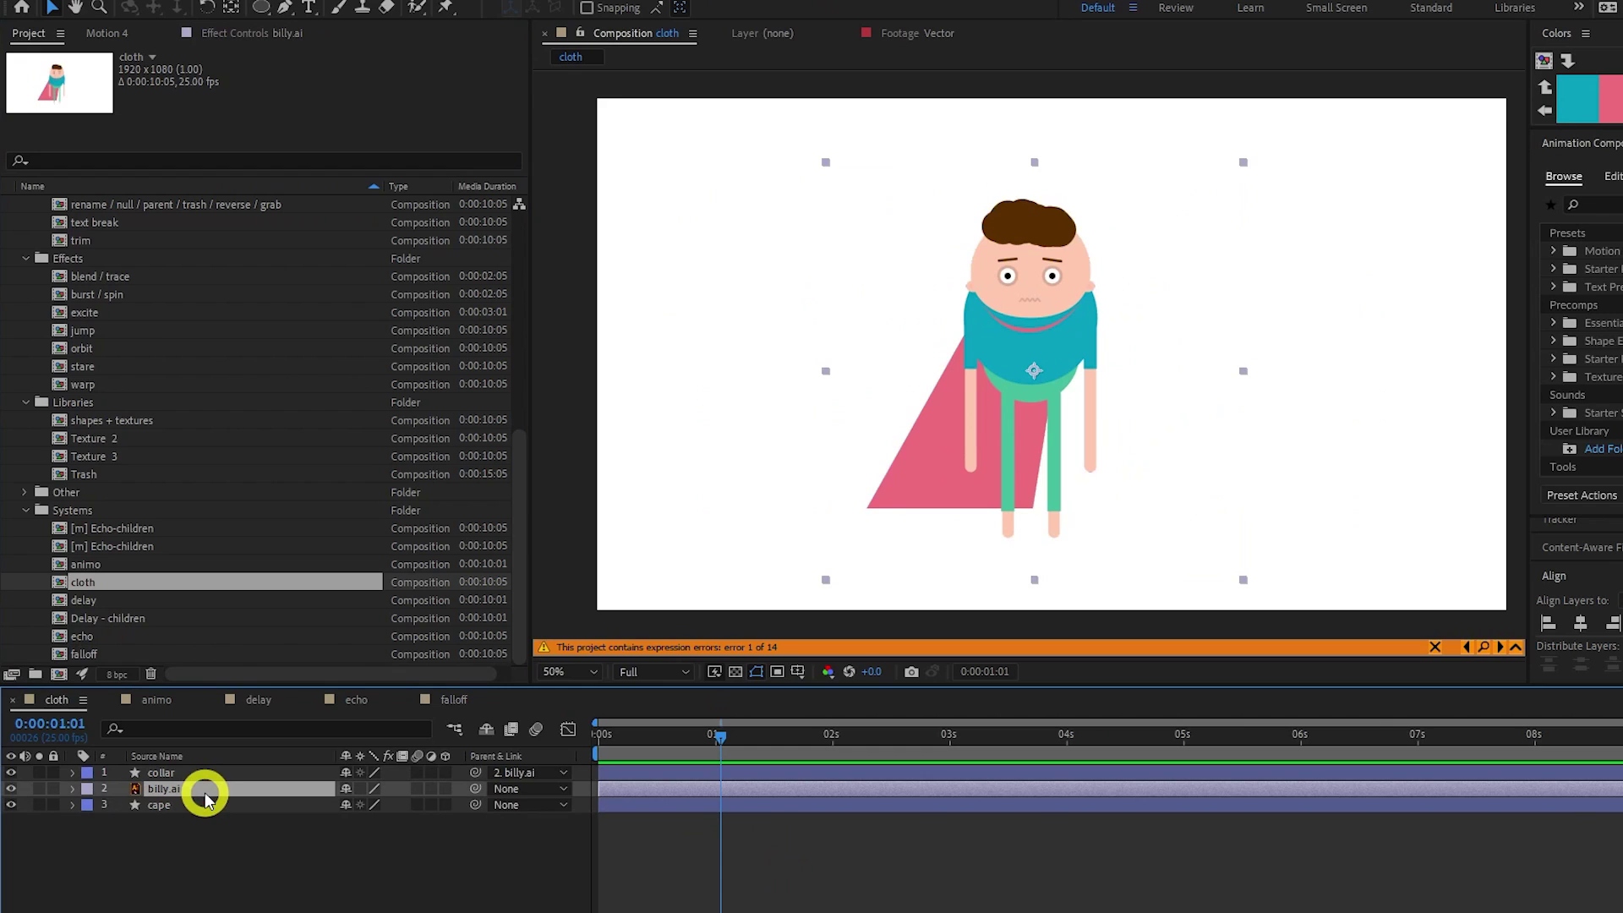
pyautogui.click(443, 7)
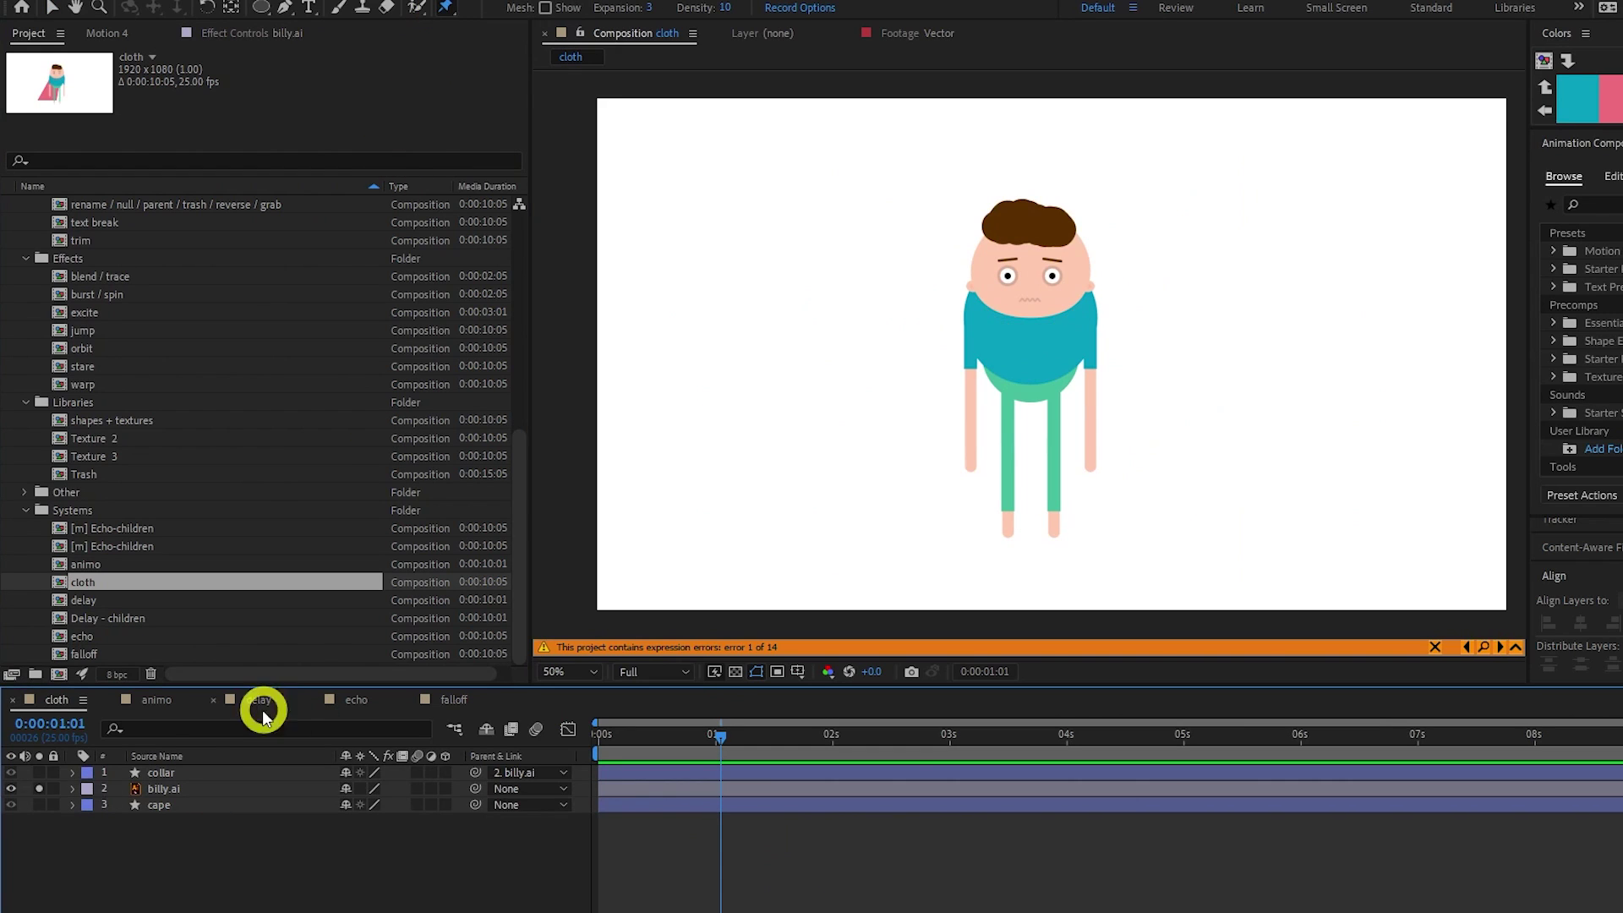
pyautogui.click(40, 788)
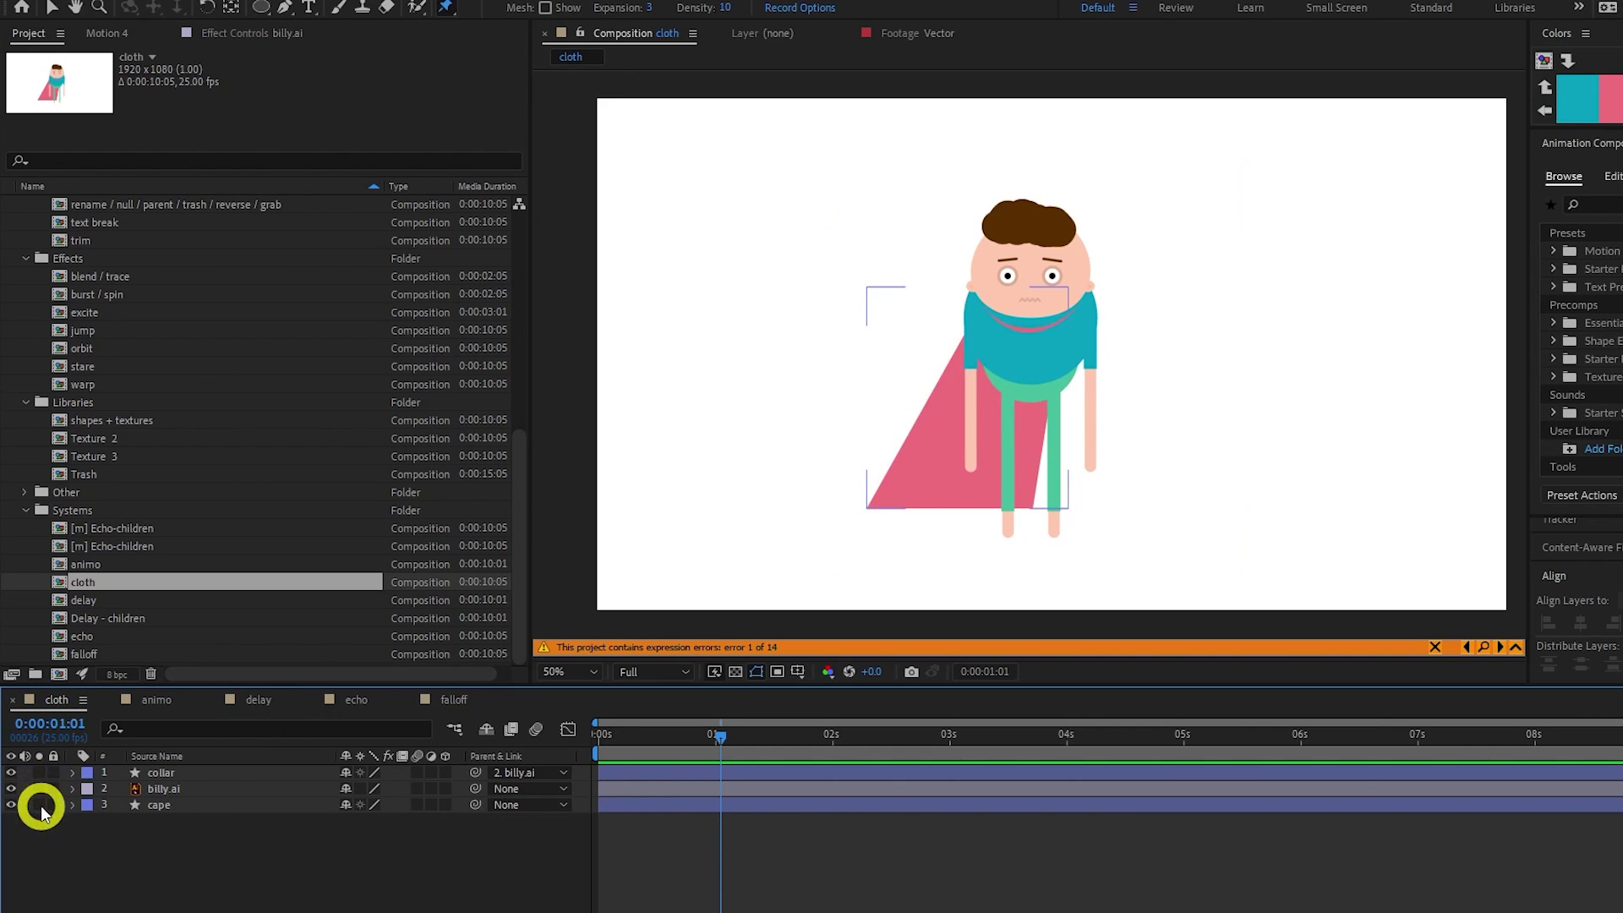
pyautogui.click(41, 808)
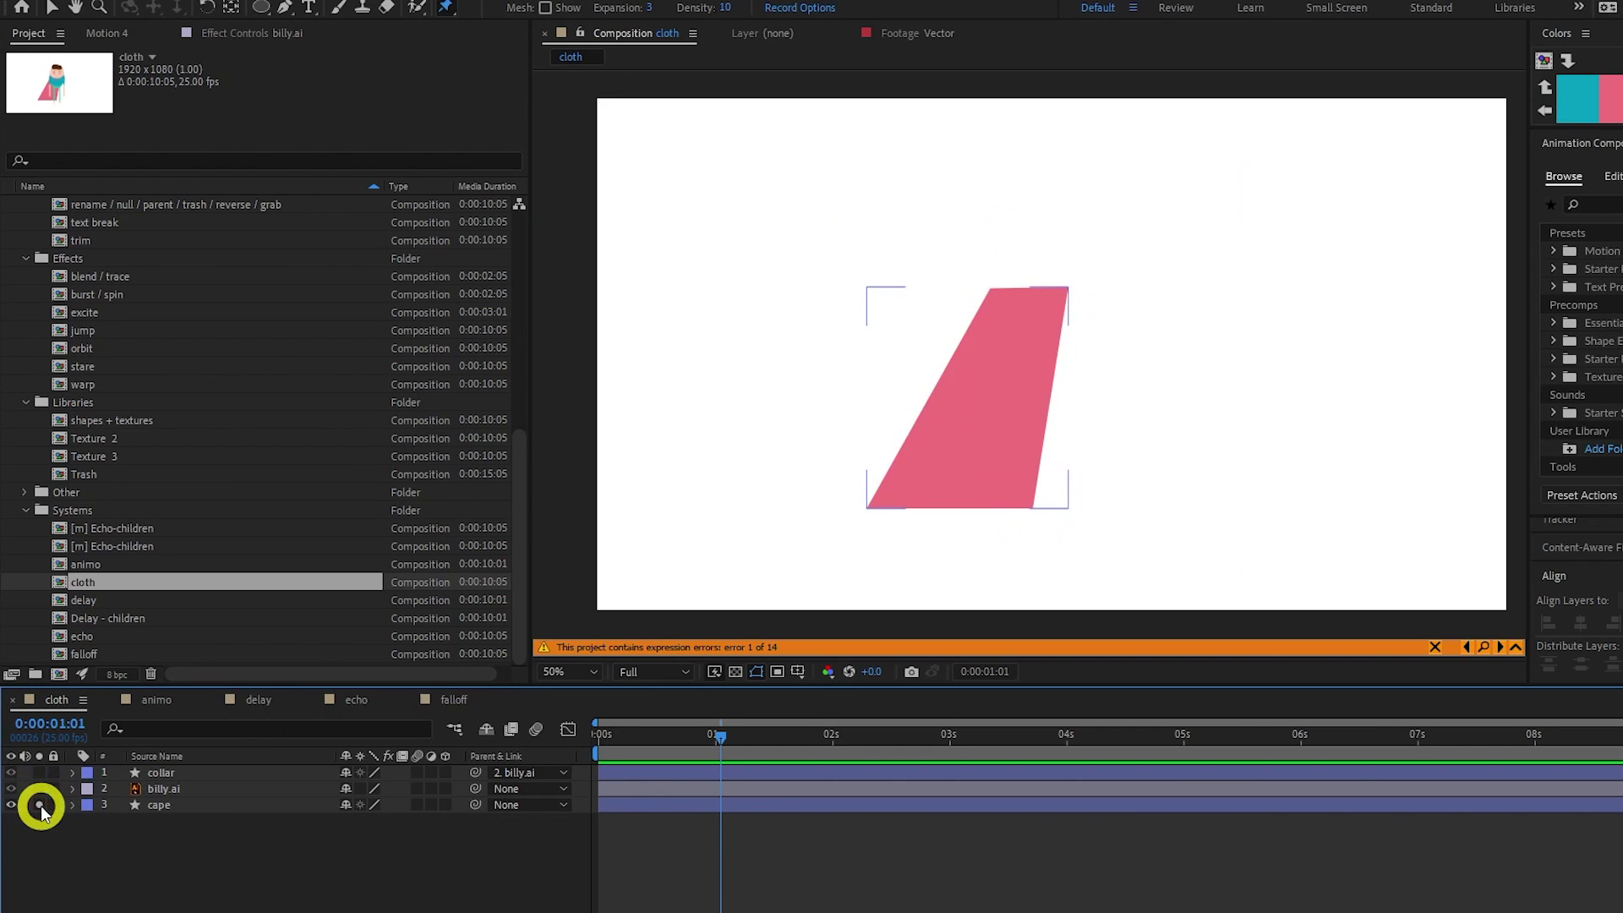
pyautogui.click(993, 296)
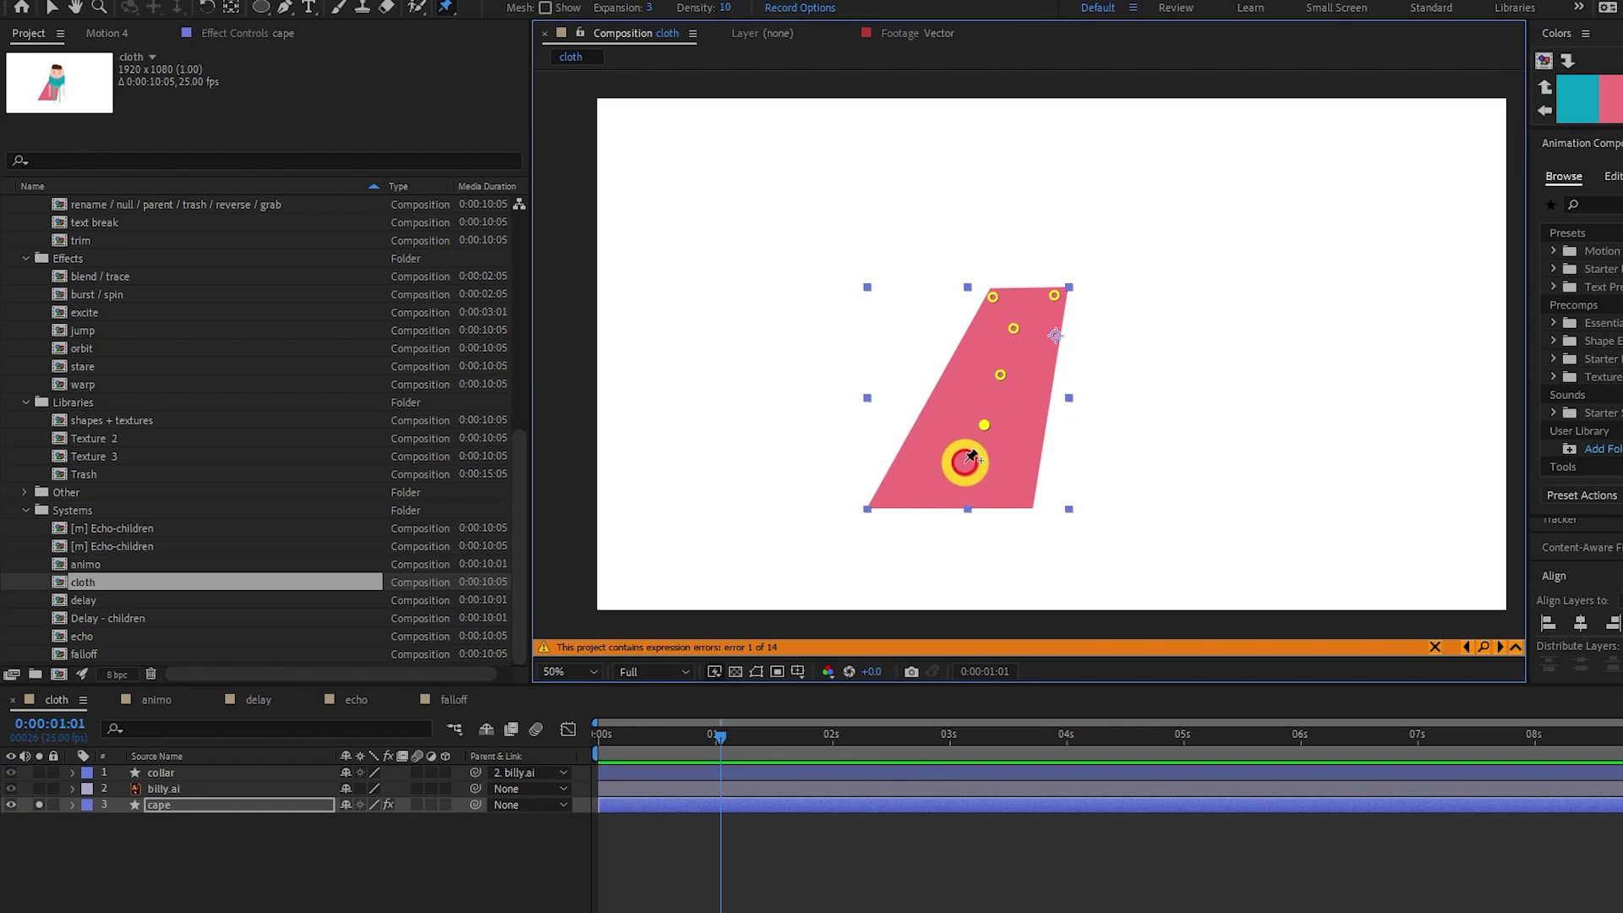
# - Apply the Cloth tool to the pinned cape layer with Keyframes, Precompose and Shy turned on
pyautogui.click(106, 33)
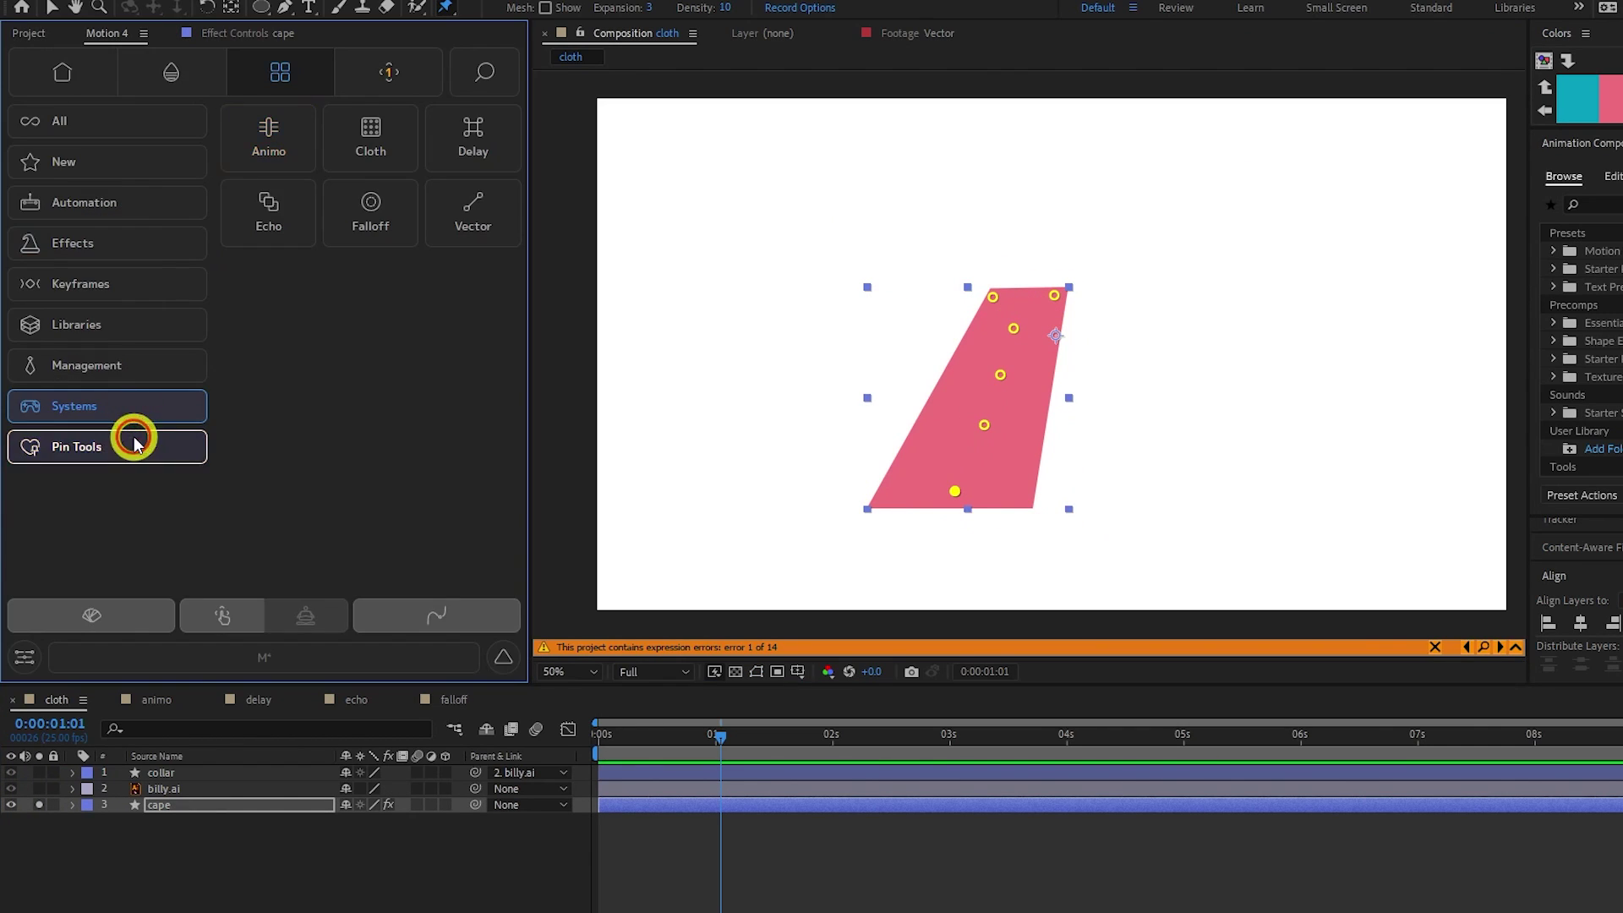
pyautogui.click(387, 151)
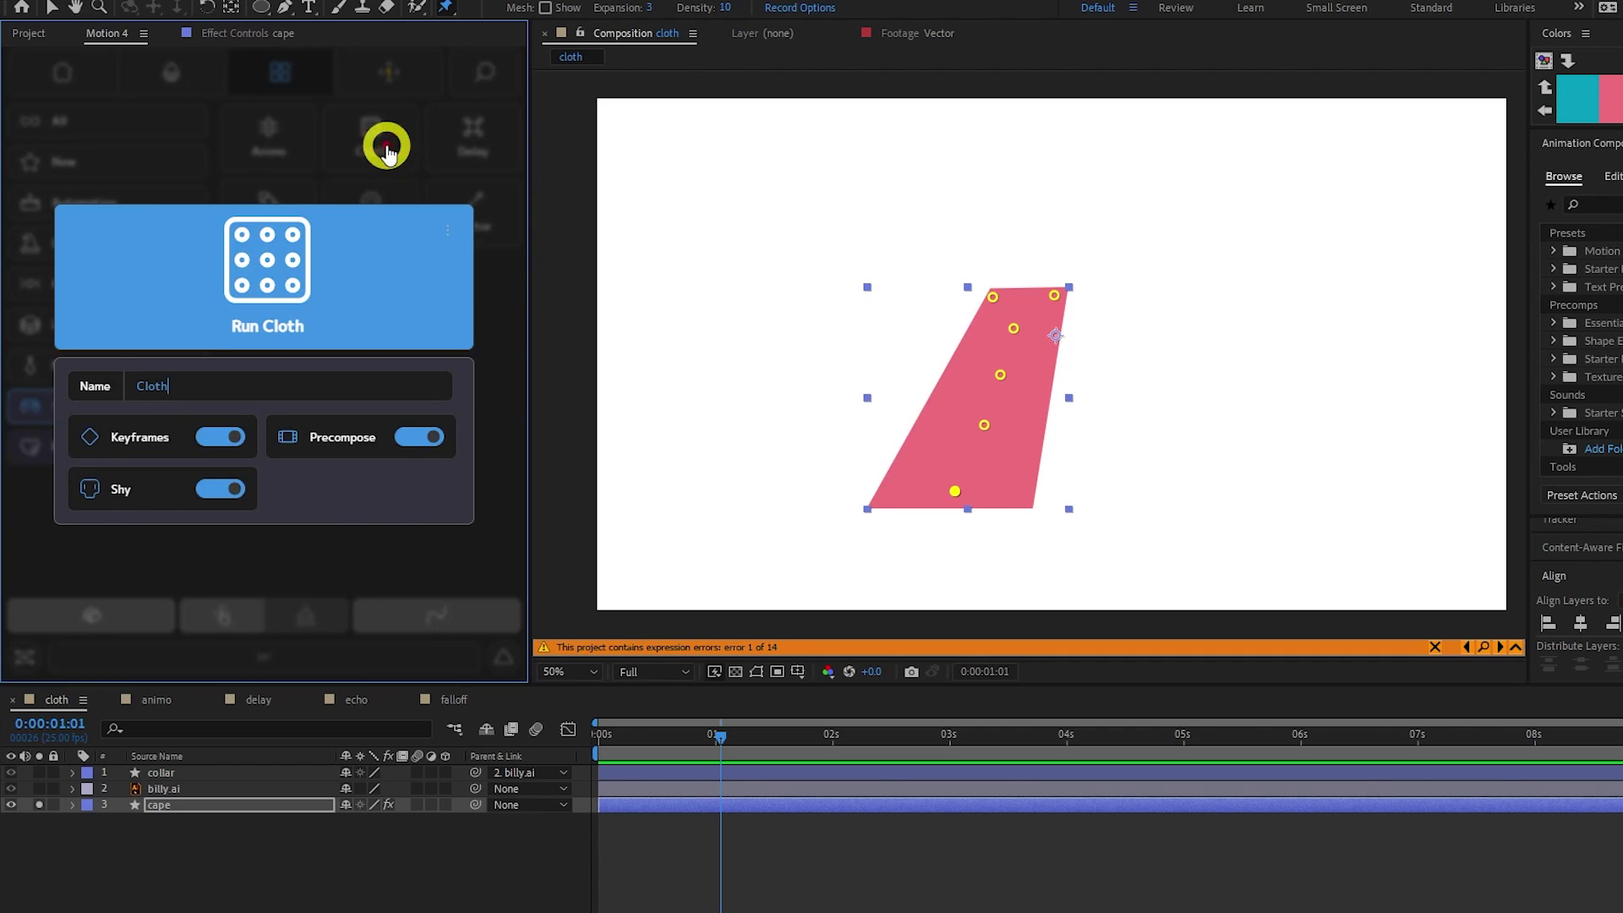
pyautogui.click(308, 254)
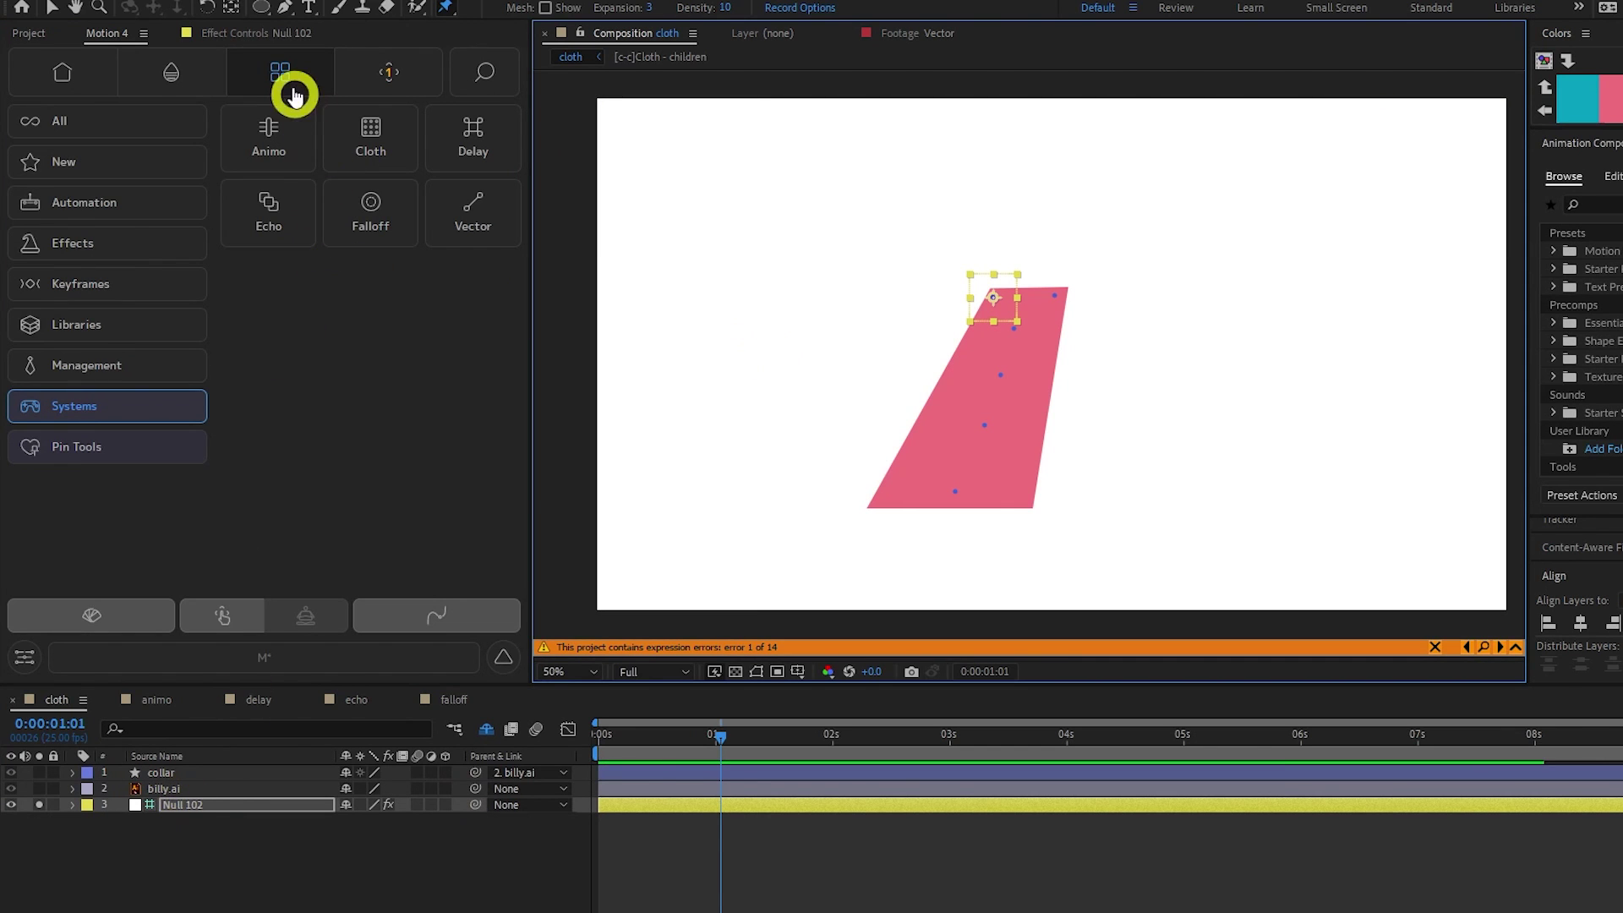
# - Enable Dynamics in the Position effect of the cloth controller null and preview the cape's motion
pyautogui.click(268, 36)
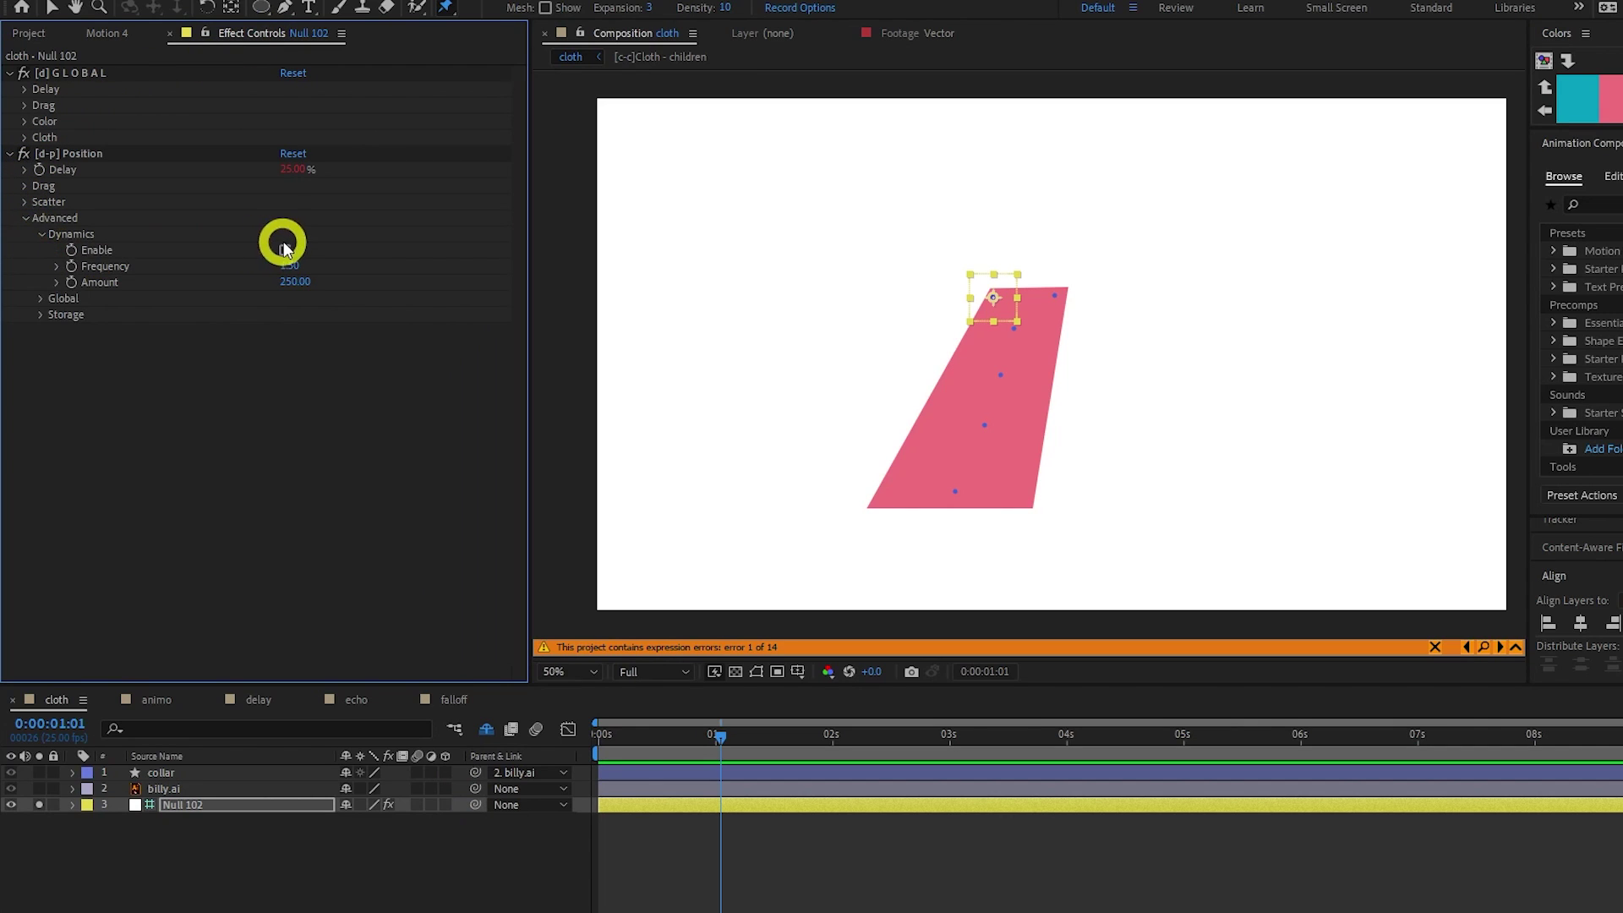
pyautogui.click(286, 250)
pyautogui.press('space')
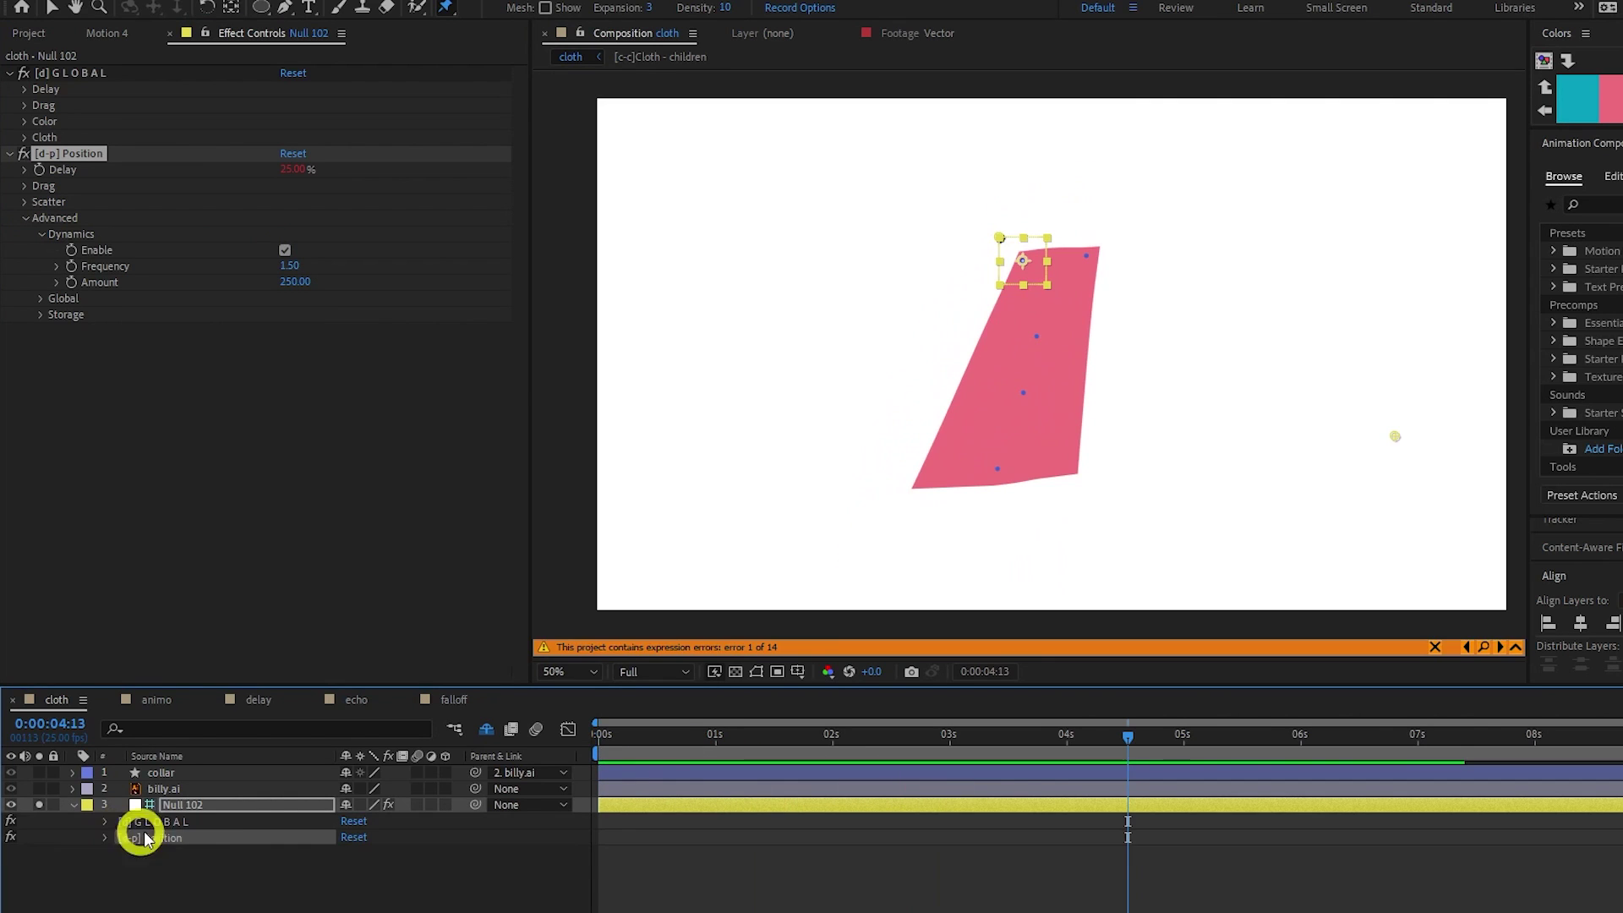
# - Open the cloth children precomposition and turn on Mirrored under Position Magnetism for the cape - control 2 layer
pyautogui.press('e')
pyautogui.click(487, 729)
pyautogui.doubleClick(182, 824)
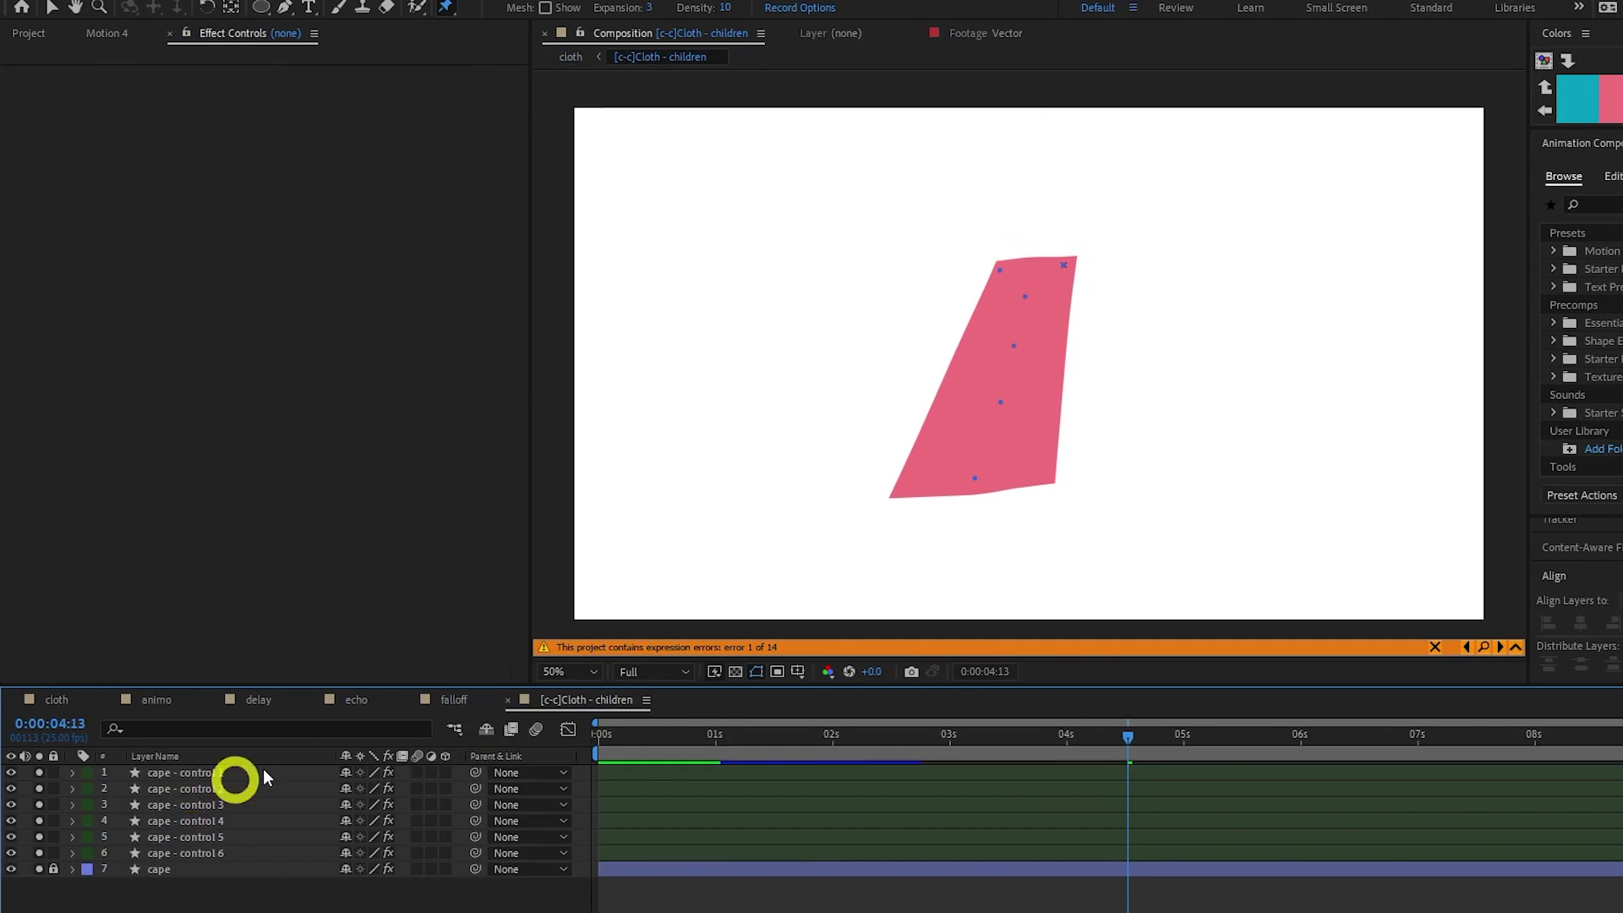
pyautogui.click(217, 773)
pyautogui.keyDown('shift'); pyautogui.click(194, 788); pyautogui.keyUp('shift')
pyautogui.press('e')
pyautogui.click(102, 860)
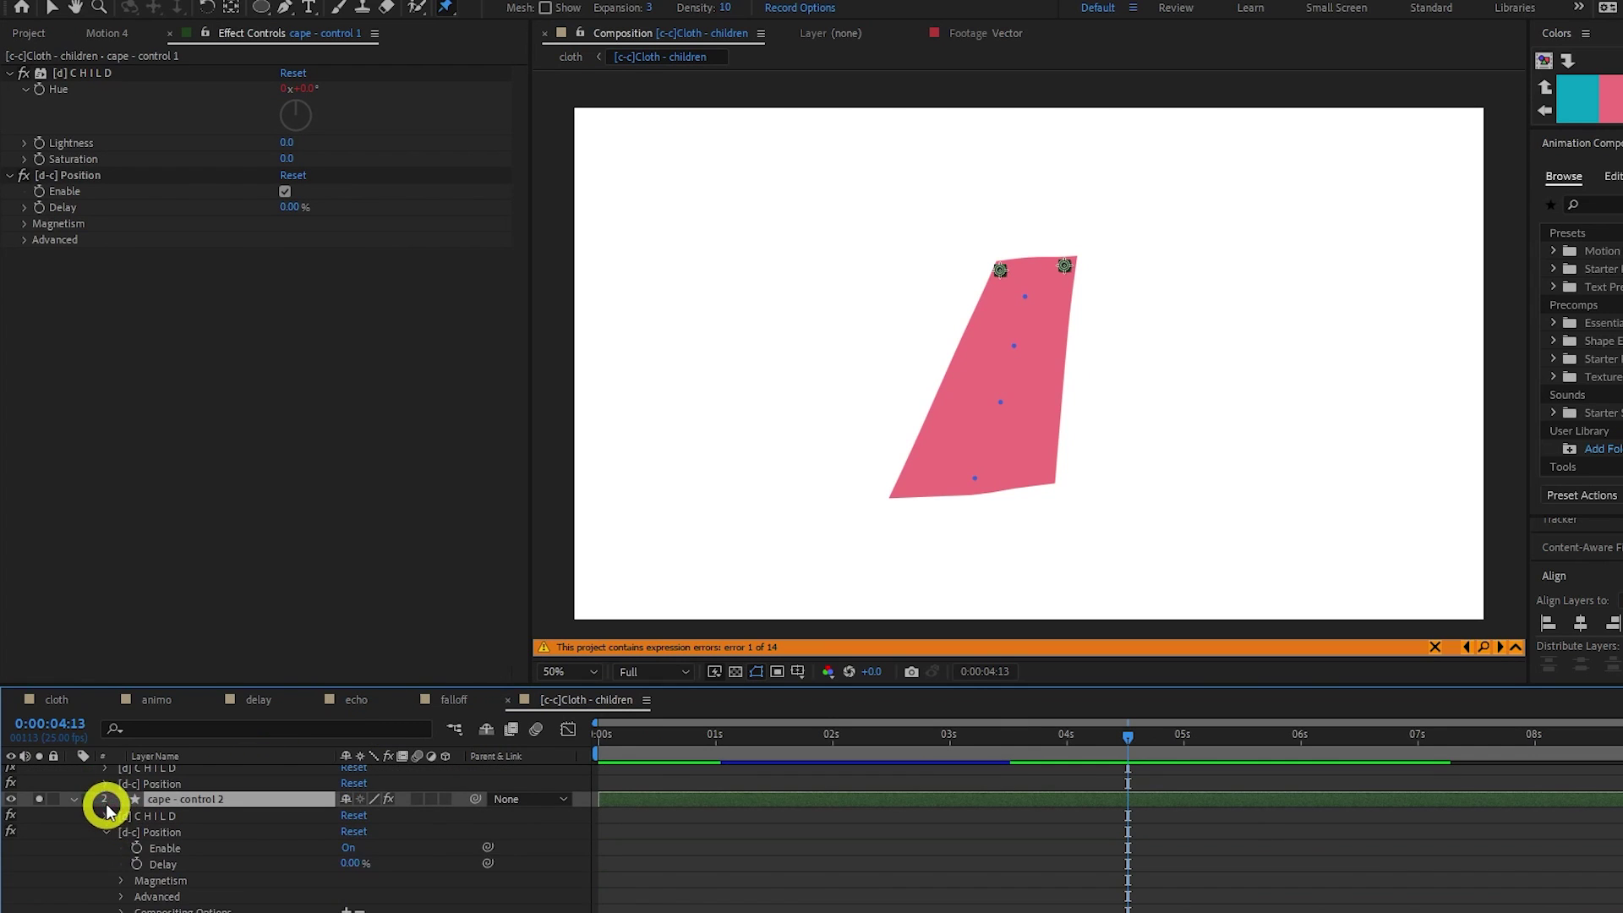
pyautogui.click(122, 815)
pyautogui.click(347, 847)
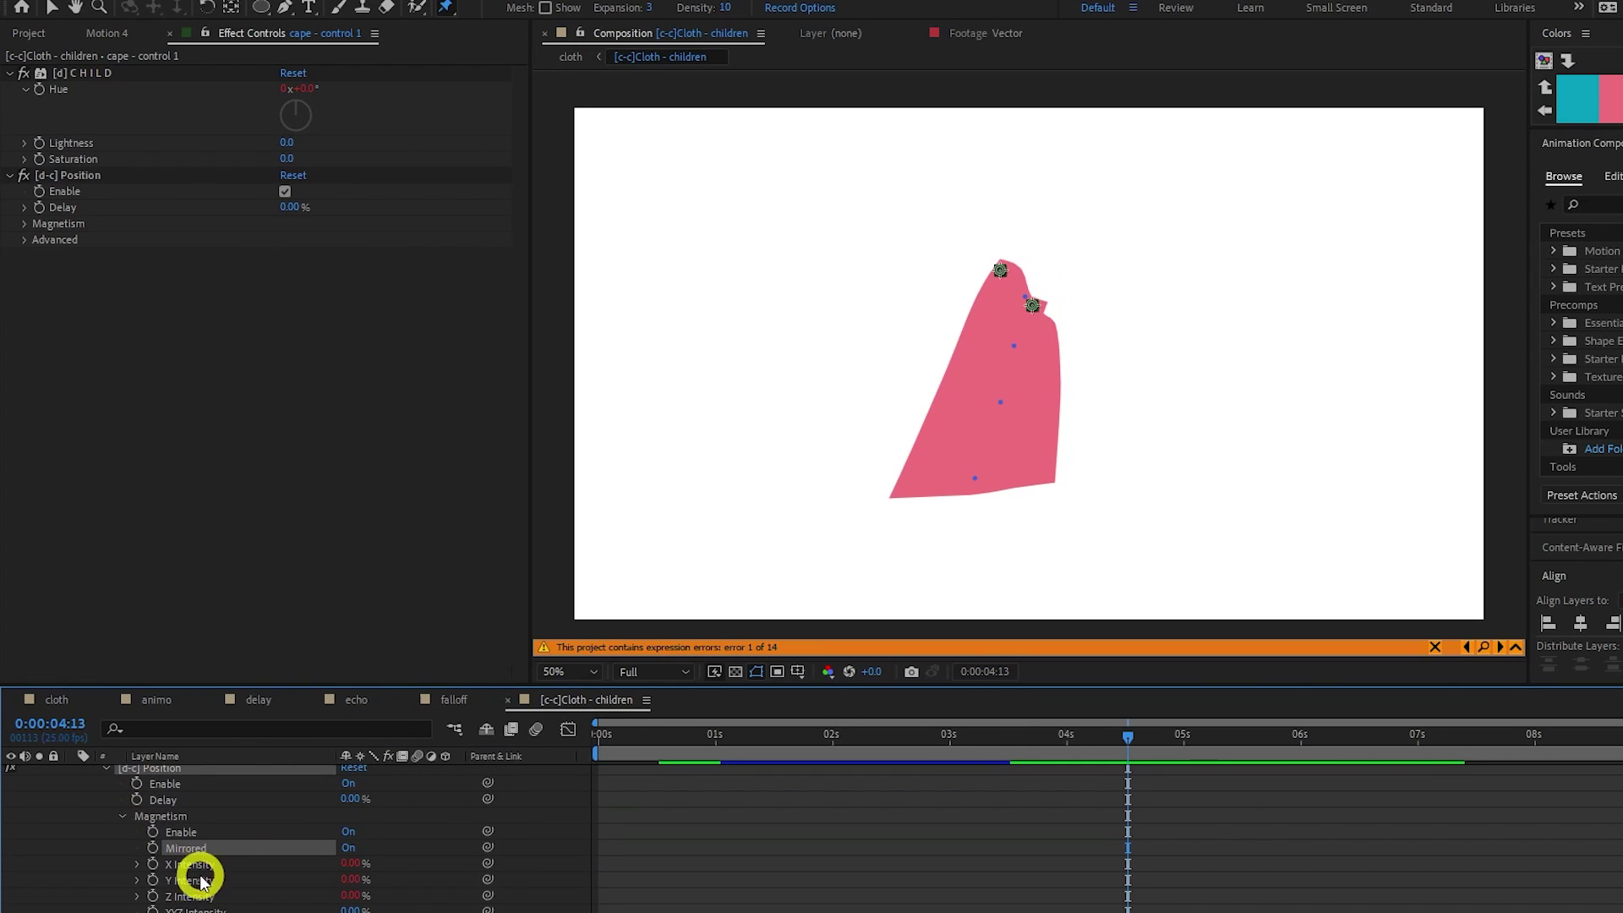
# - Turn on Mirrored under Position Magnetism for the cape - control 1 layer and return to the cloth composition
pyautogui.scroll(2, 203, 884)
pyautogui.click(106, 805)
pyautogui.click(119, 864)
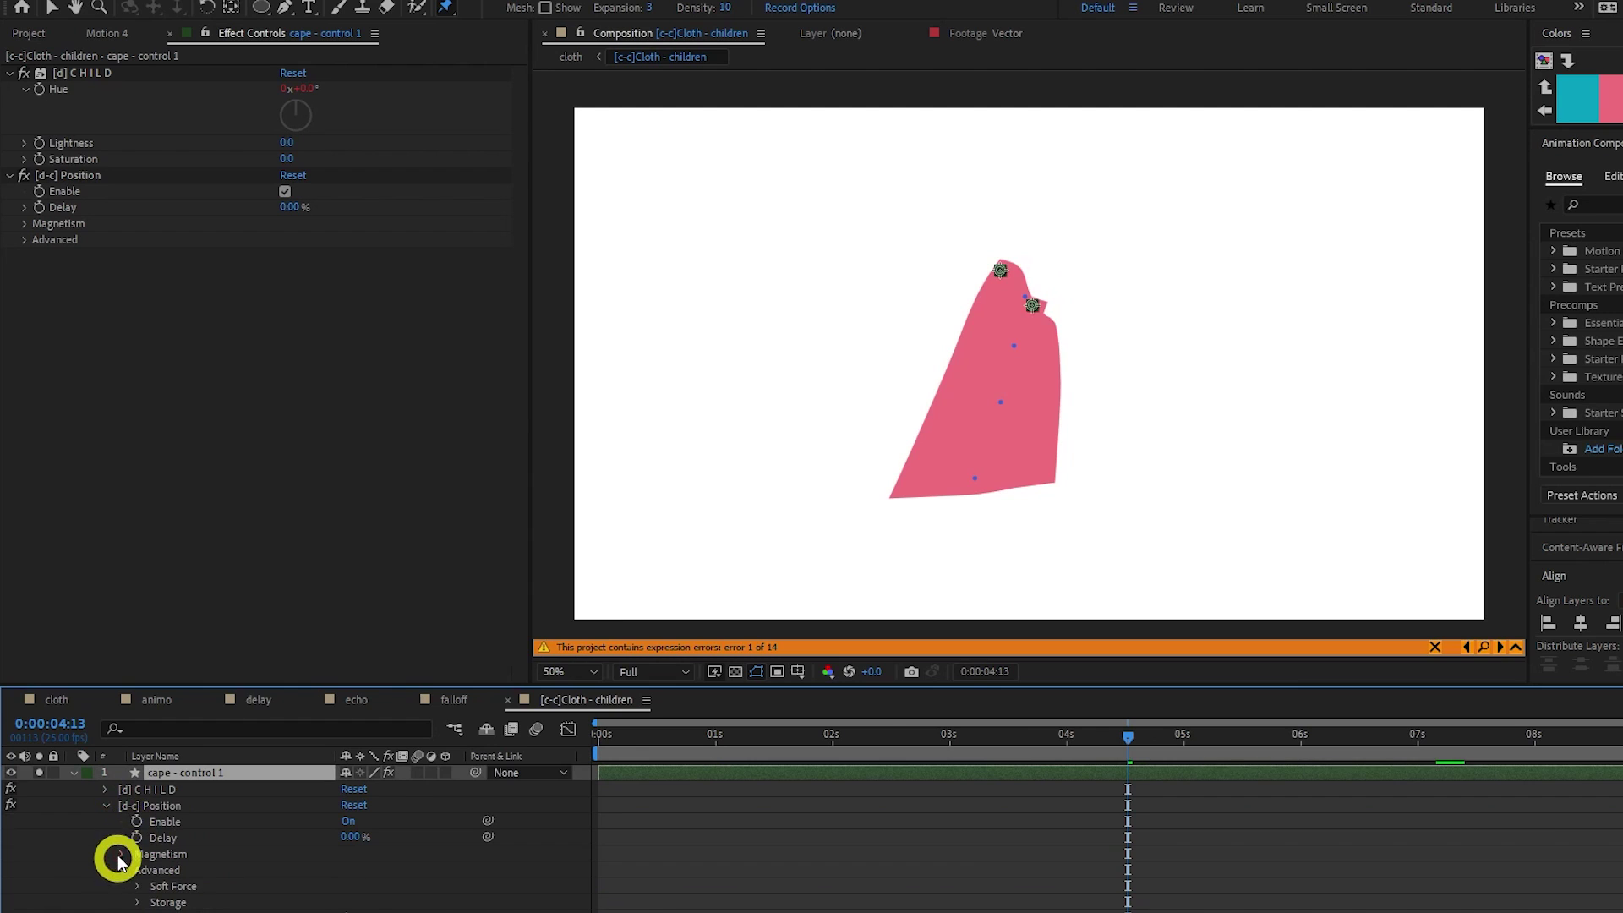
pyautogui.click(119, 860)
pyautogui.click(348, 848)
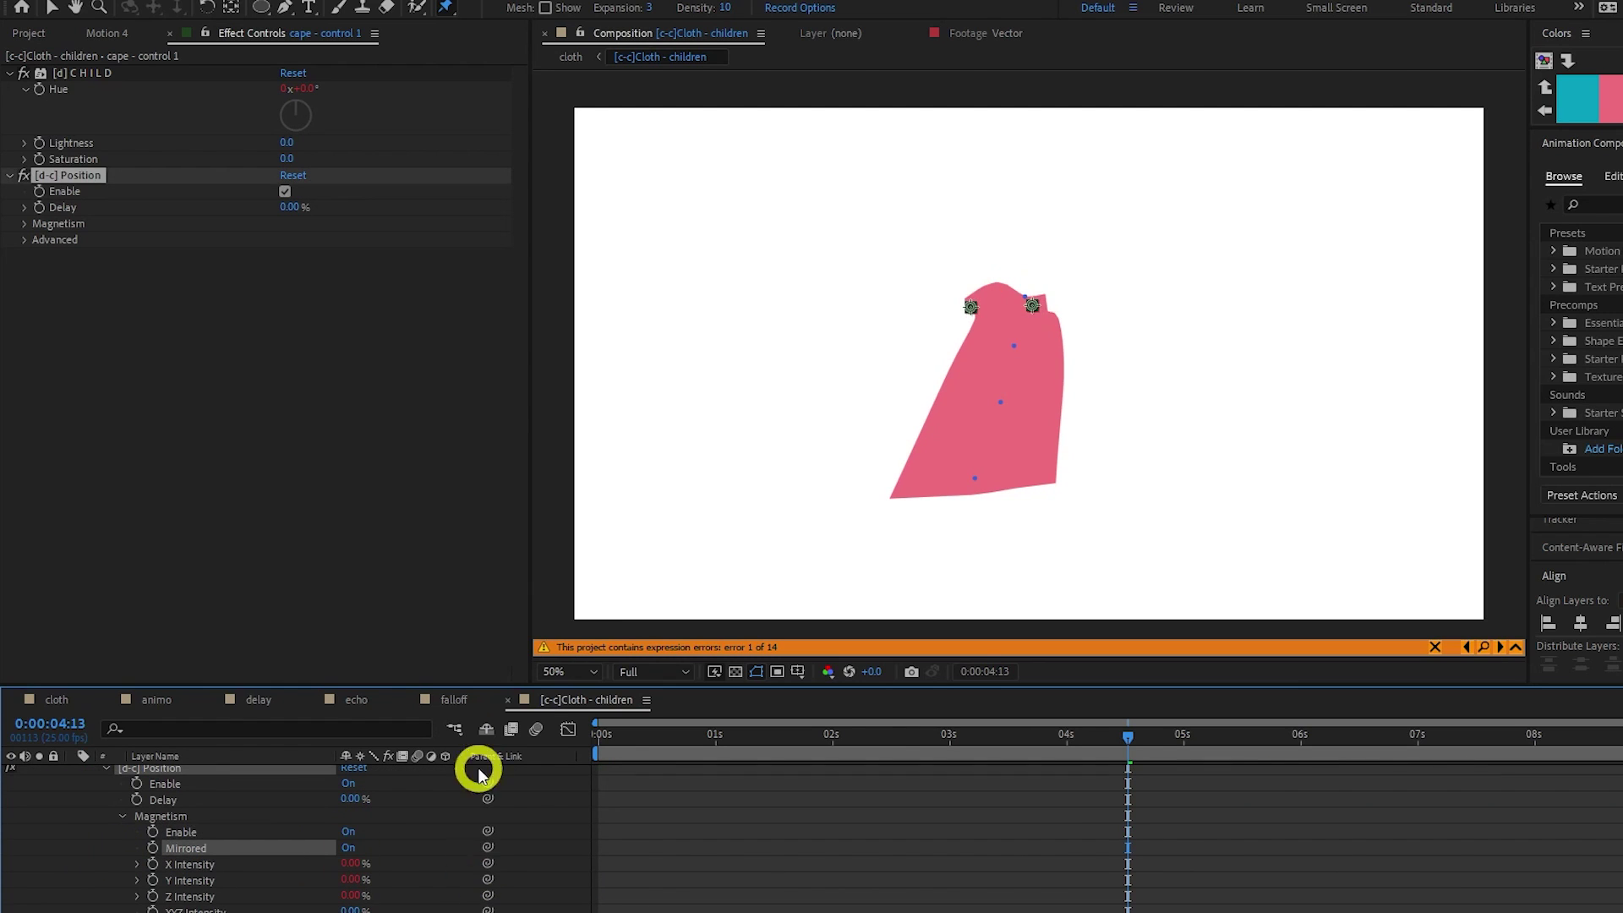
pyautogui.click(457, 728)
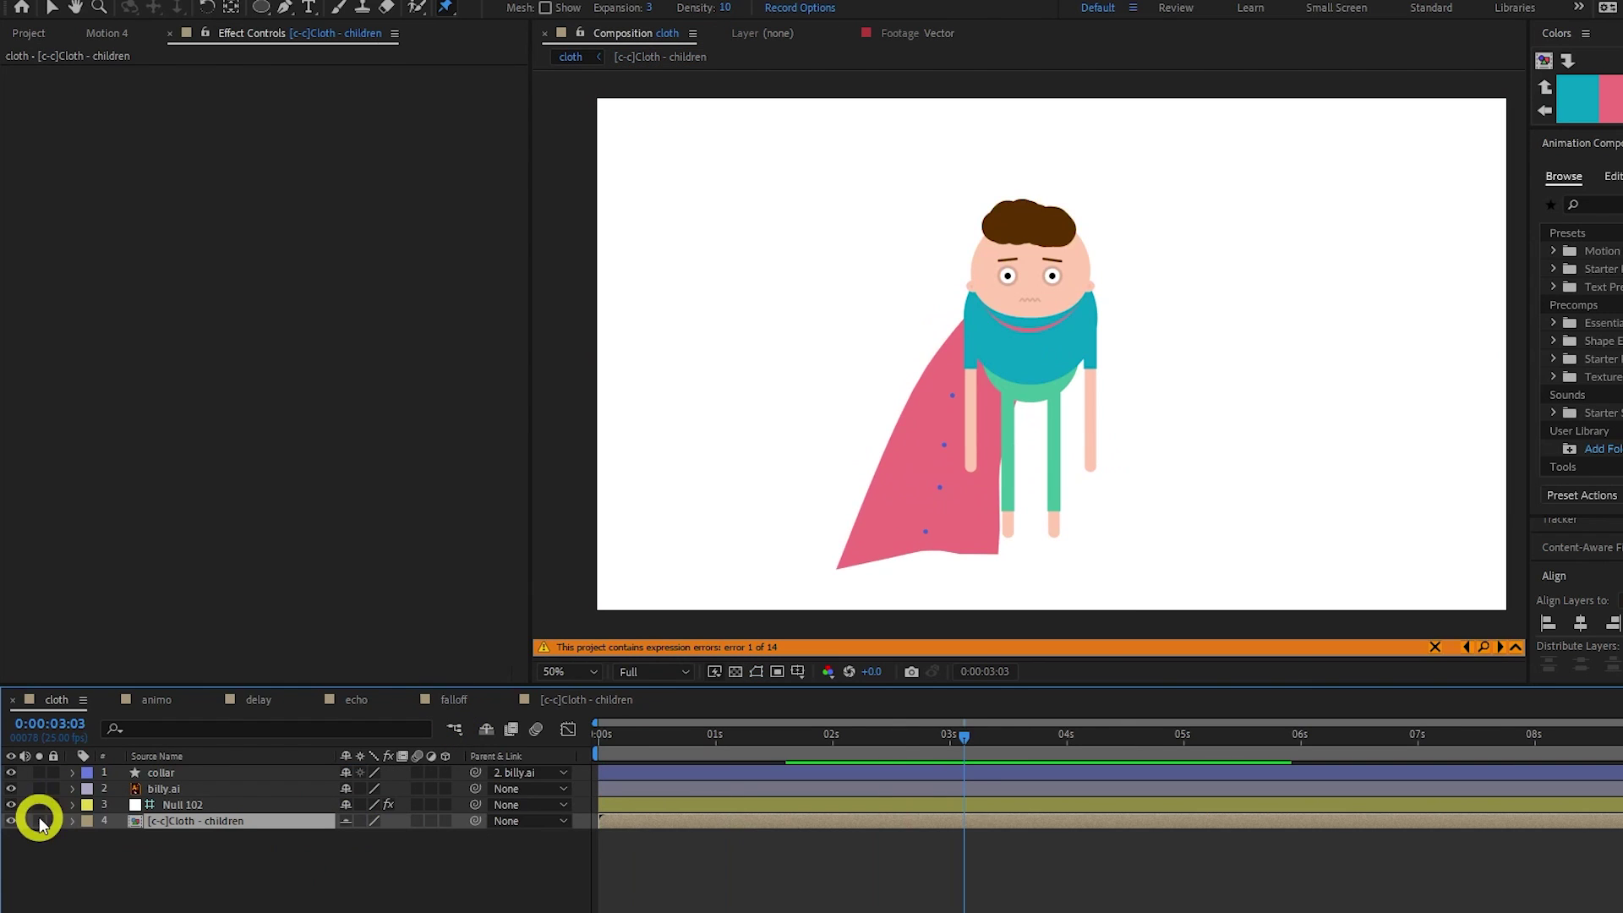
# - Create a Burst in the burst / spin composition with a Count of 16.8 and a Dist. from Center of 237.2
pyautogui.click(91, 38)
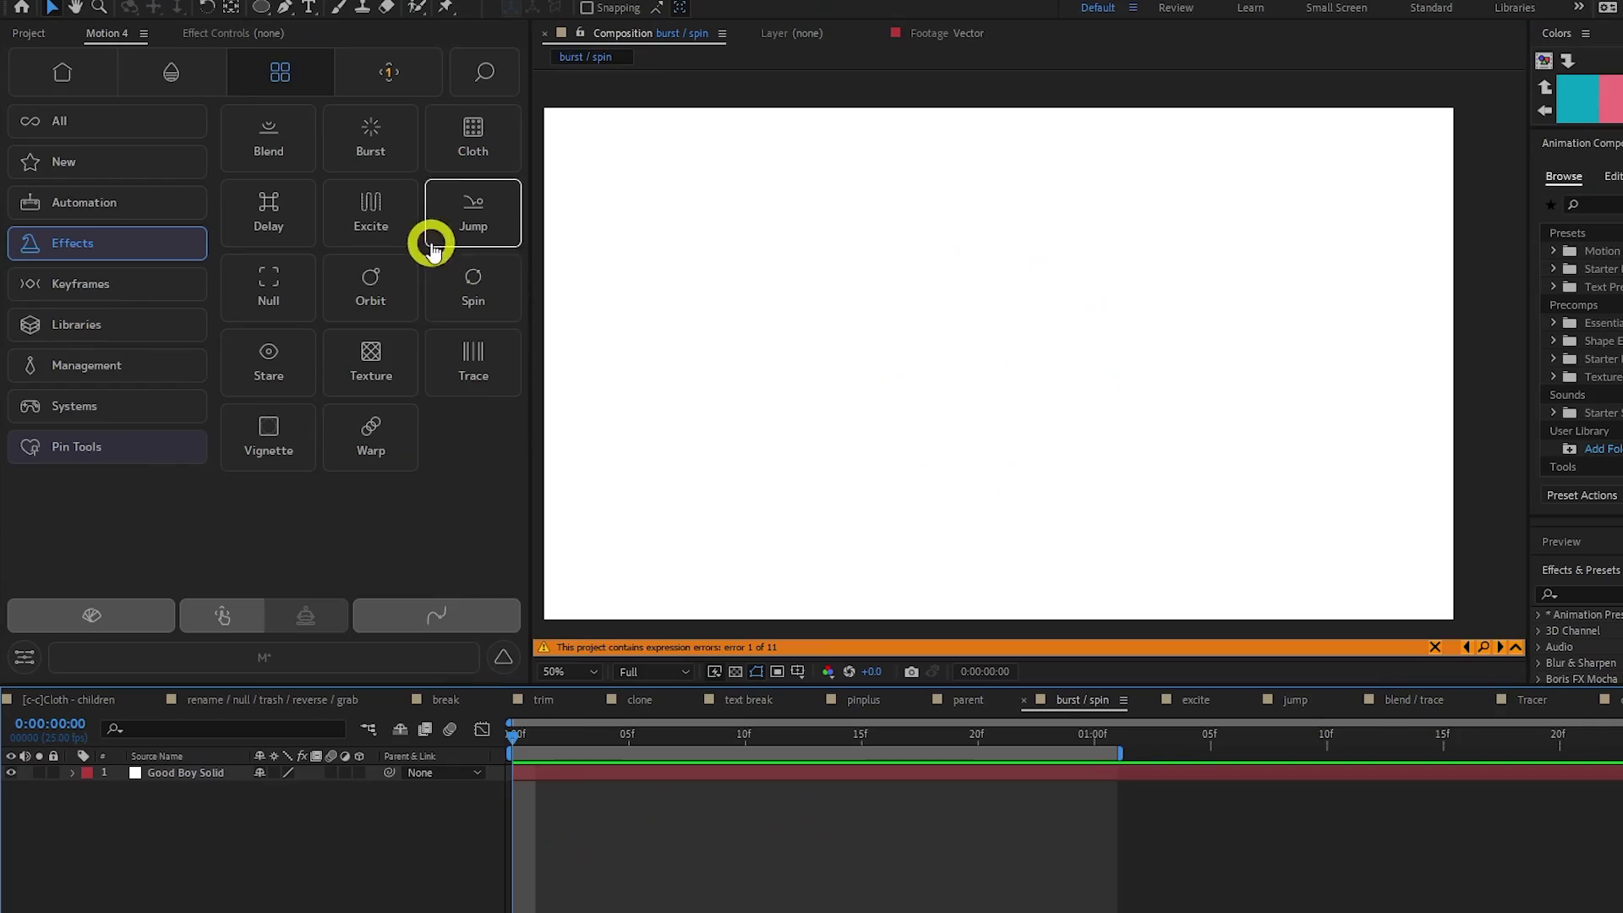
pyautogui.click(387, 157)
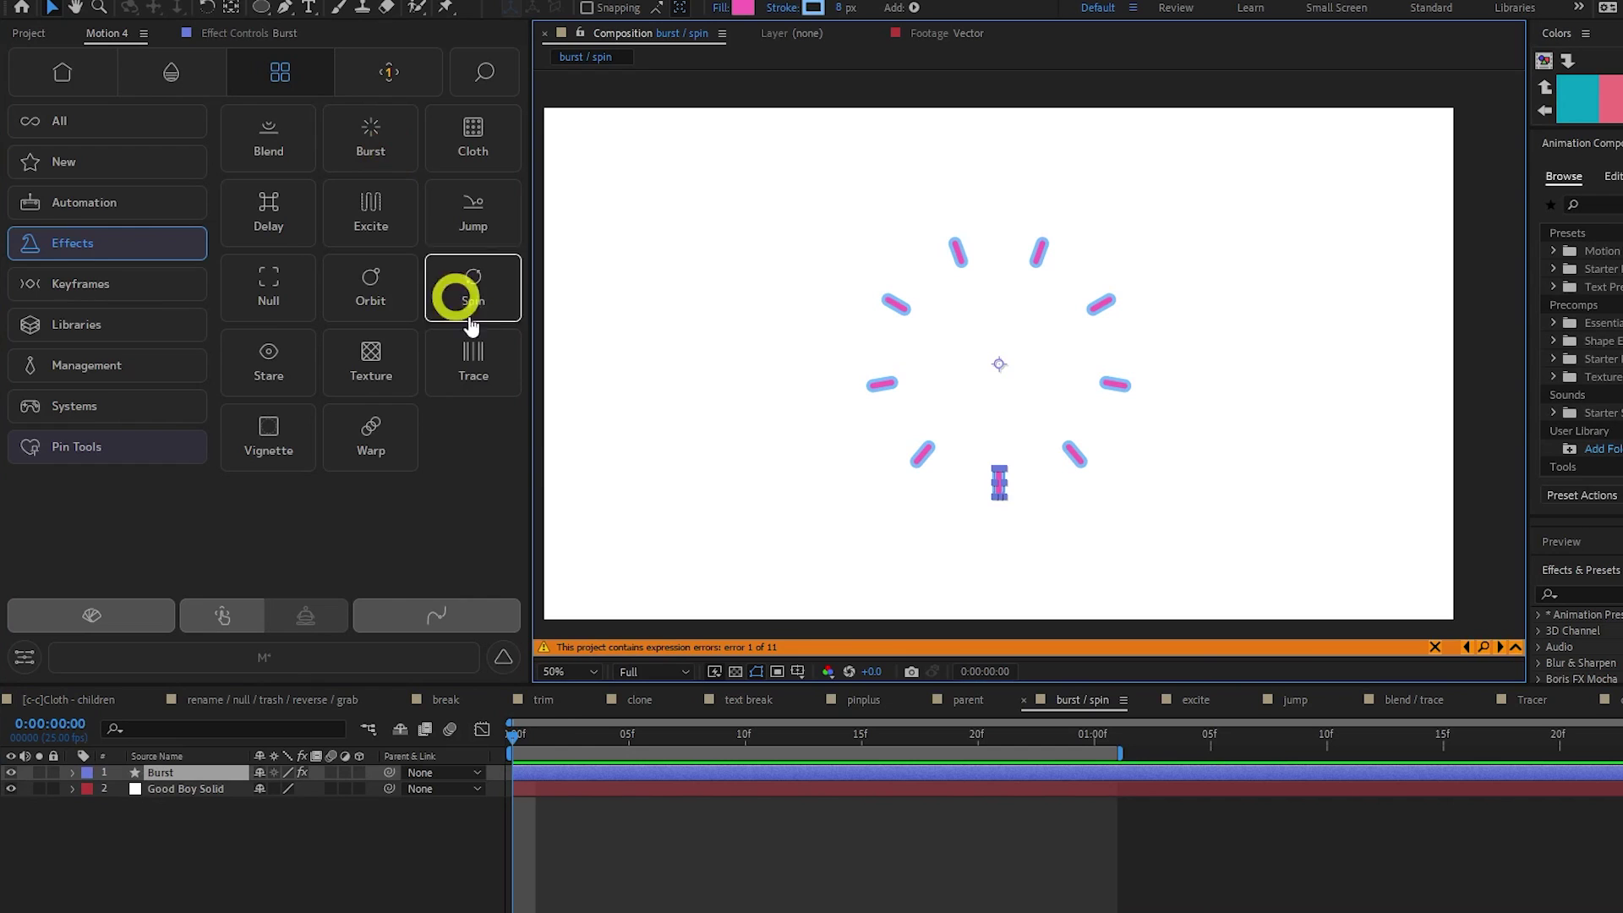
pyautogui.click(247, 35)
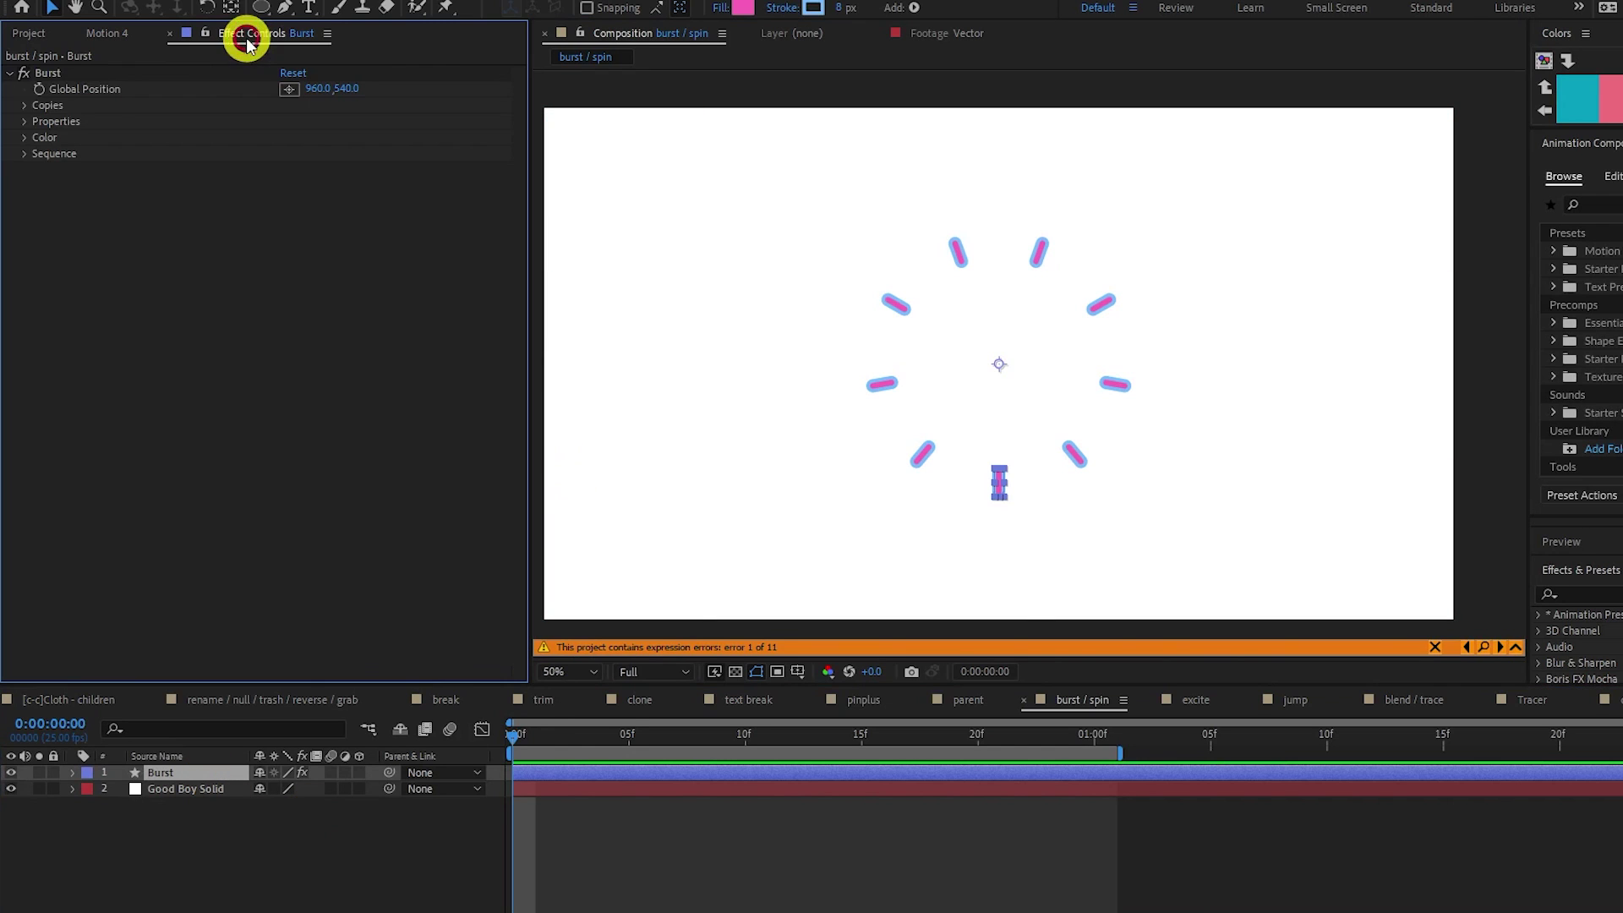
pyautogui.click(29, 107)
pyautogui.moveTo(295, 122)
pyautogui.mouseDown()
pyautogui.moveTo(355, 120)
pyautogui.moveTo(293, 145)
pyautogui.moveTo(319, 139)
pyautogui.mouseUp()
pyautogui.moveTo(2, 139); pyautogui.dragTo(187, 142)
pyautogui.moveTo(311, 169); pyautogui.dragTo(460, 178)
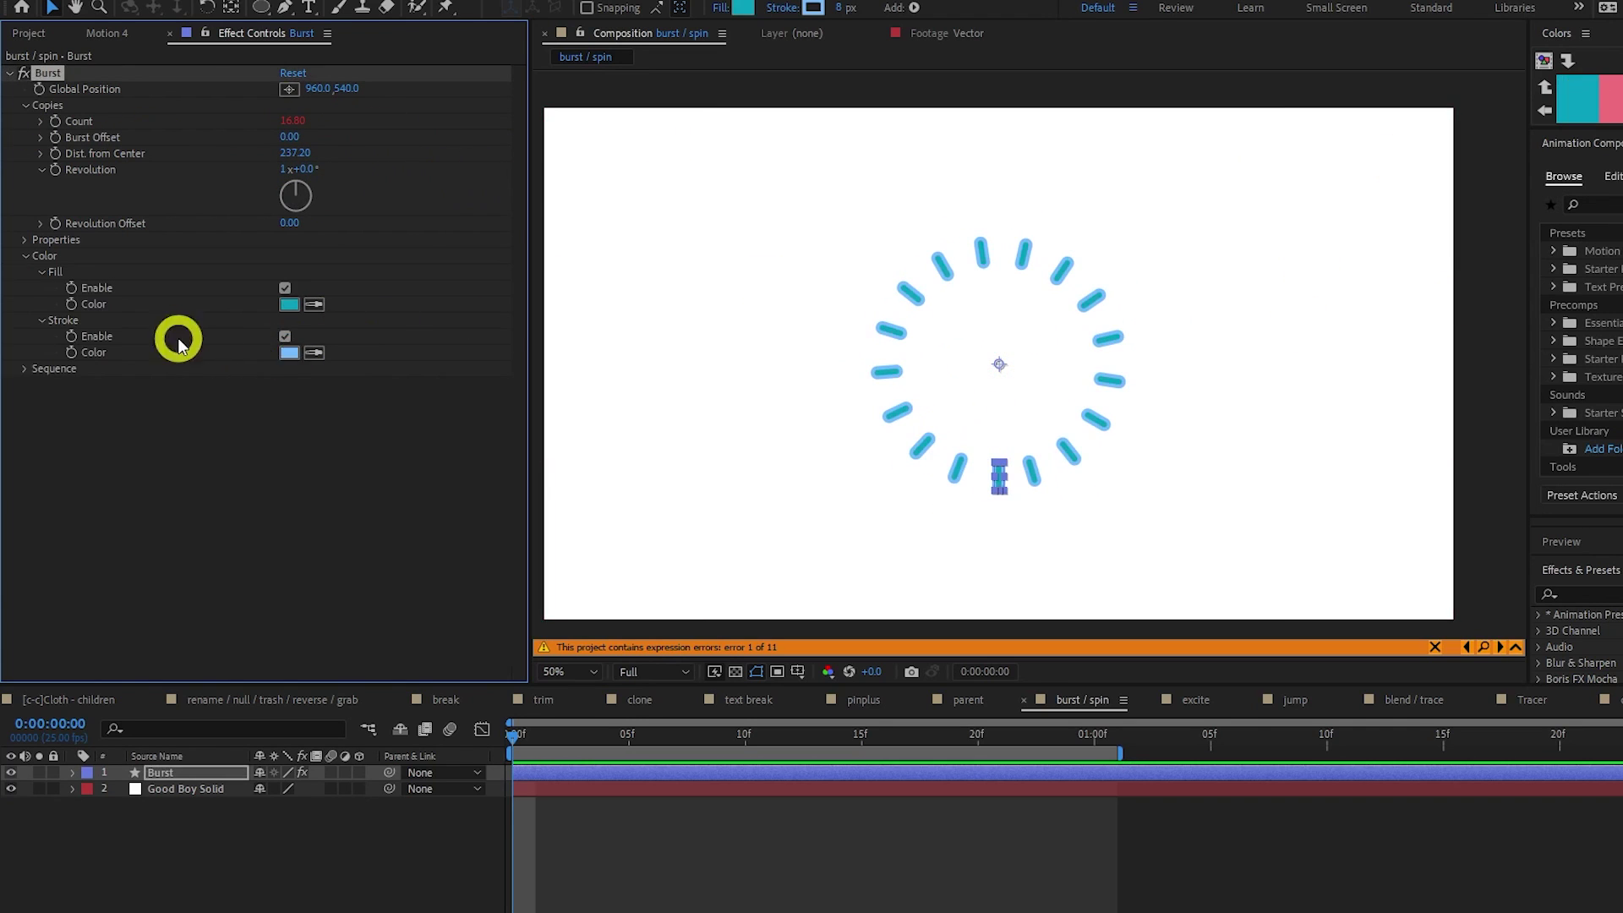
# - Preview the burst's keyframed Dist. from Center and Height animation
pyautogui.click(428, 732)
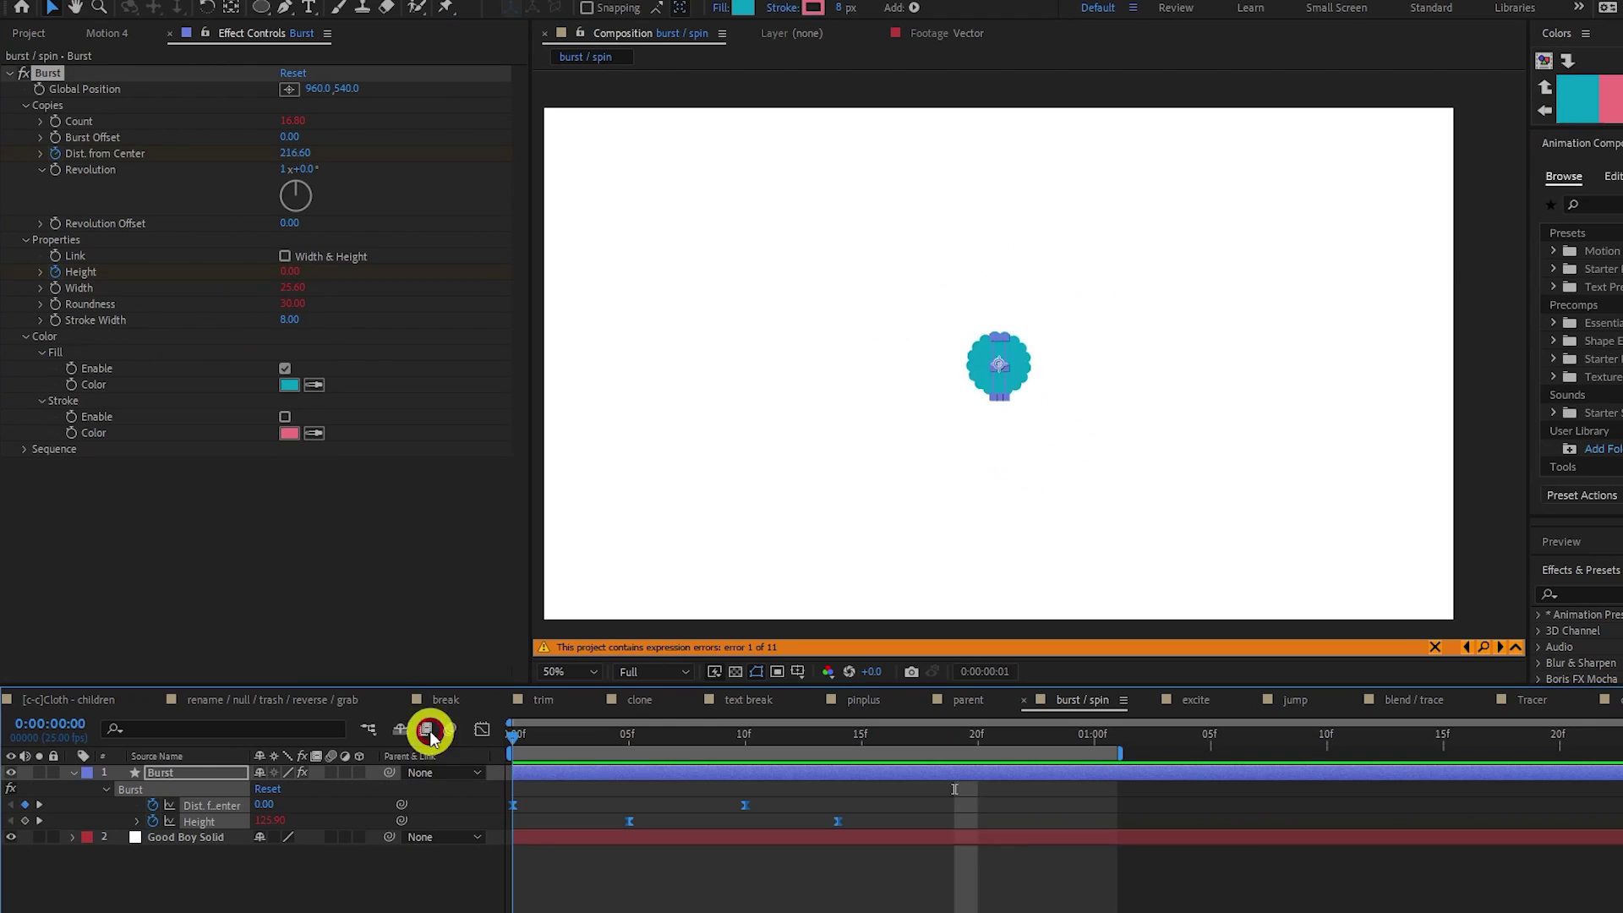
pyautogui.click(864, 845)
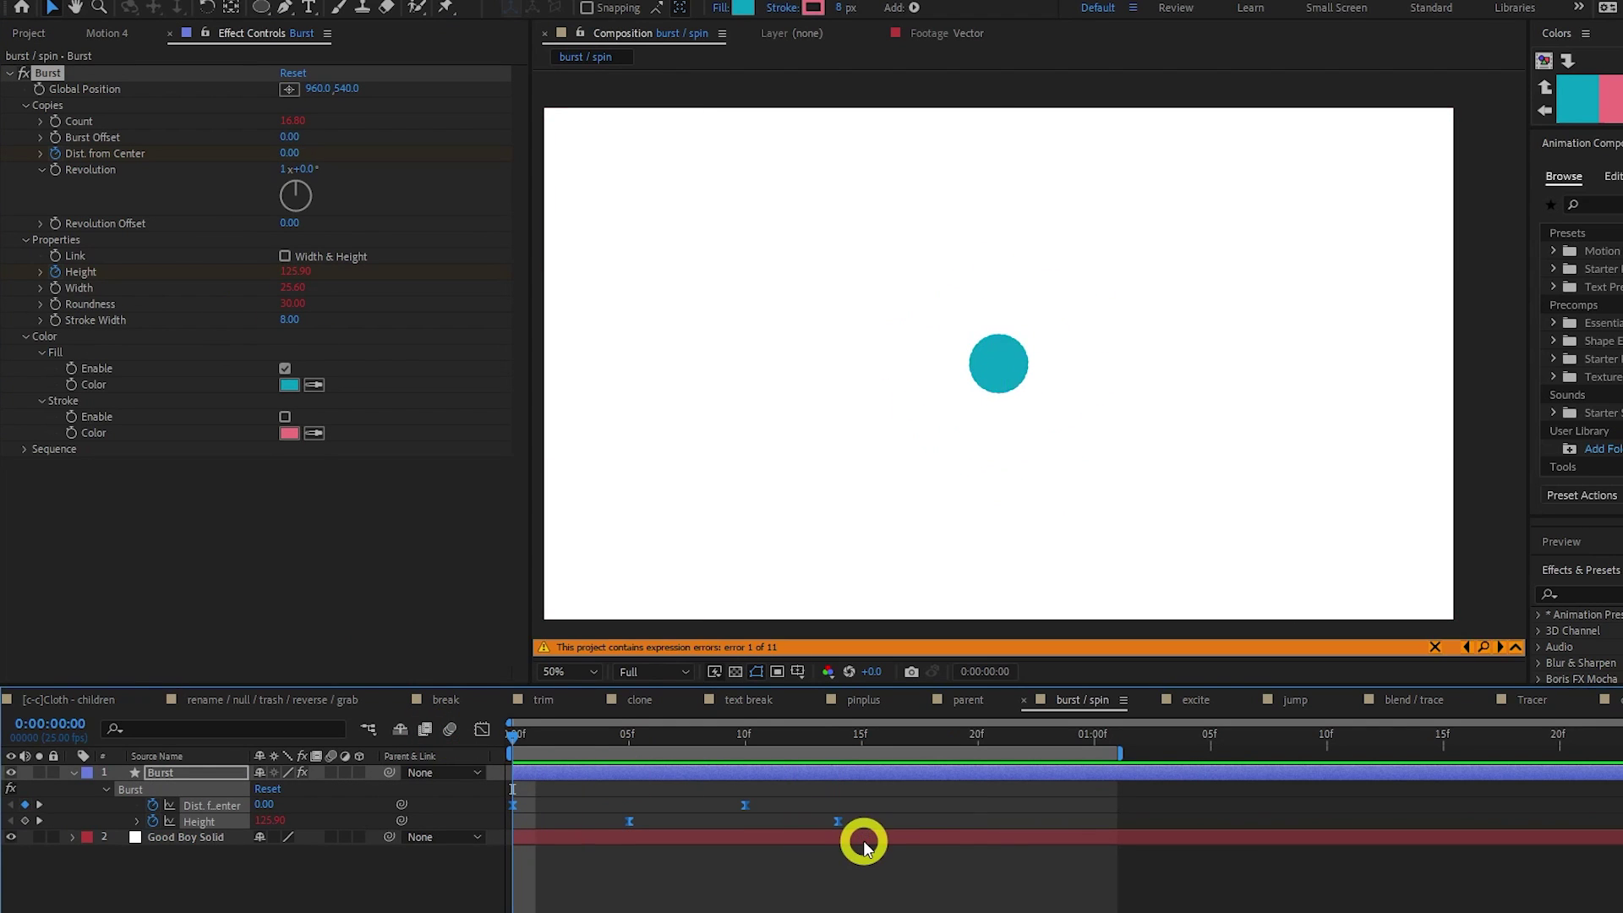
pyautogui.press('space')
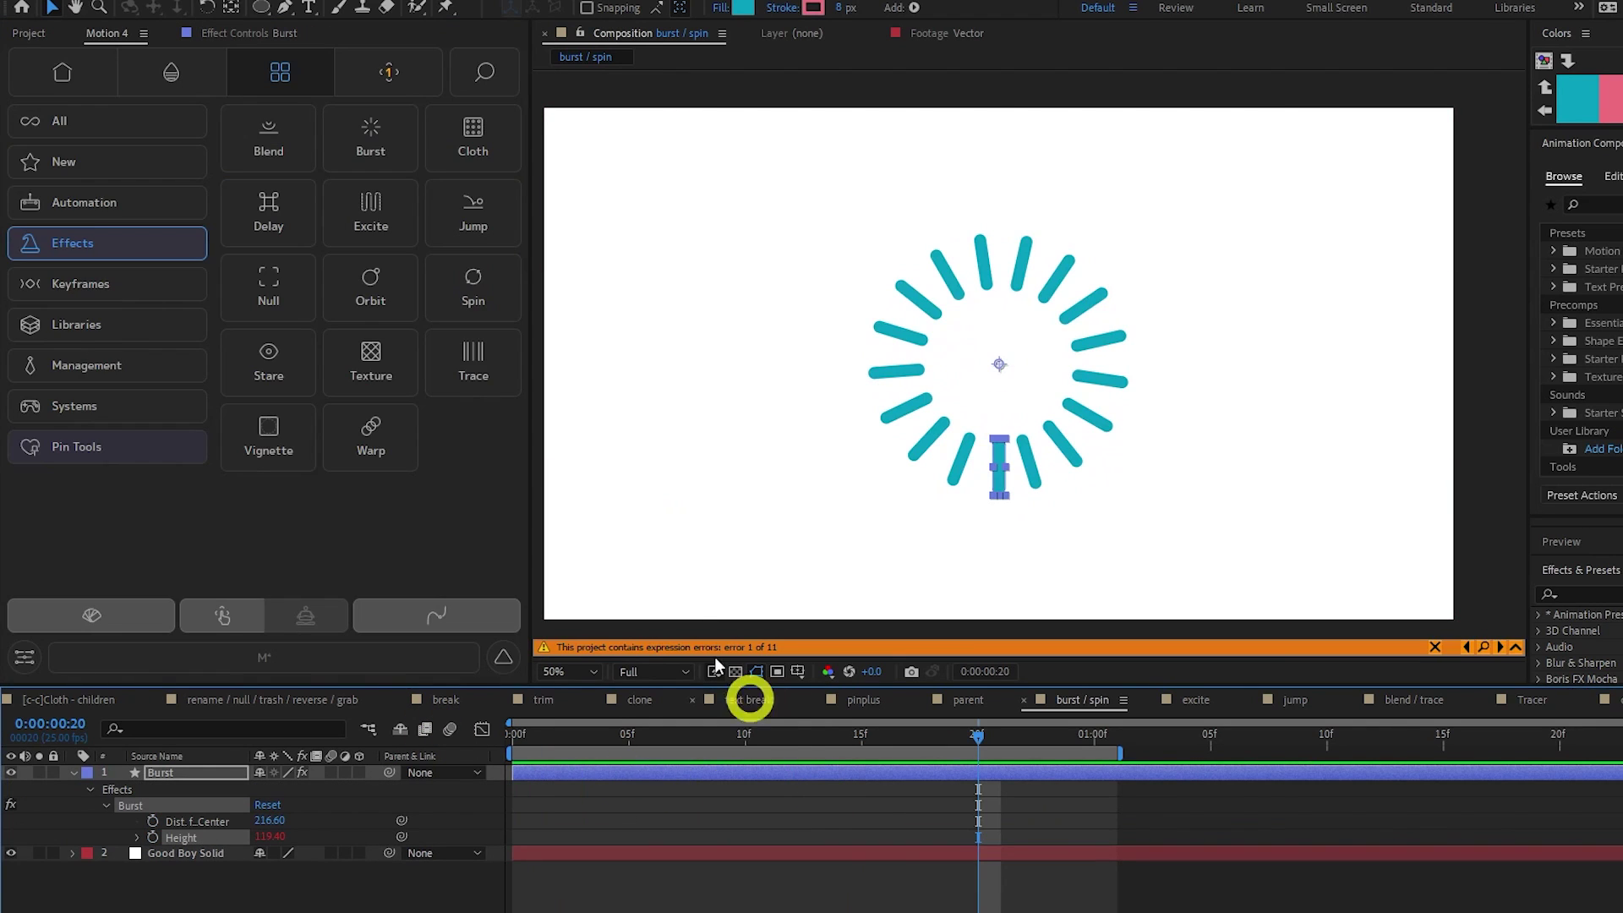
# - Apply the Spin tool to the burst layer at 36 degrees per second and preview the rotation
pyautogui.click(473, 288)
pyautogui.click(290, 441)
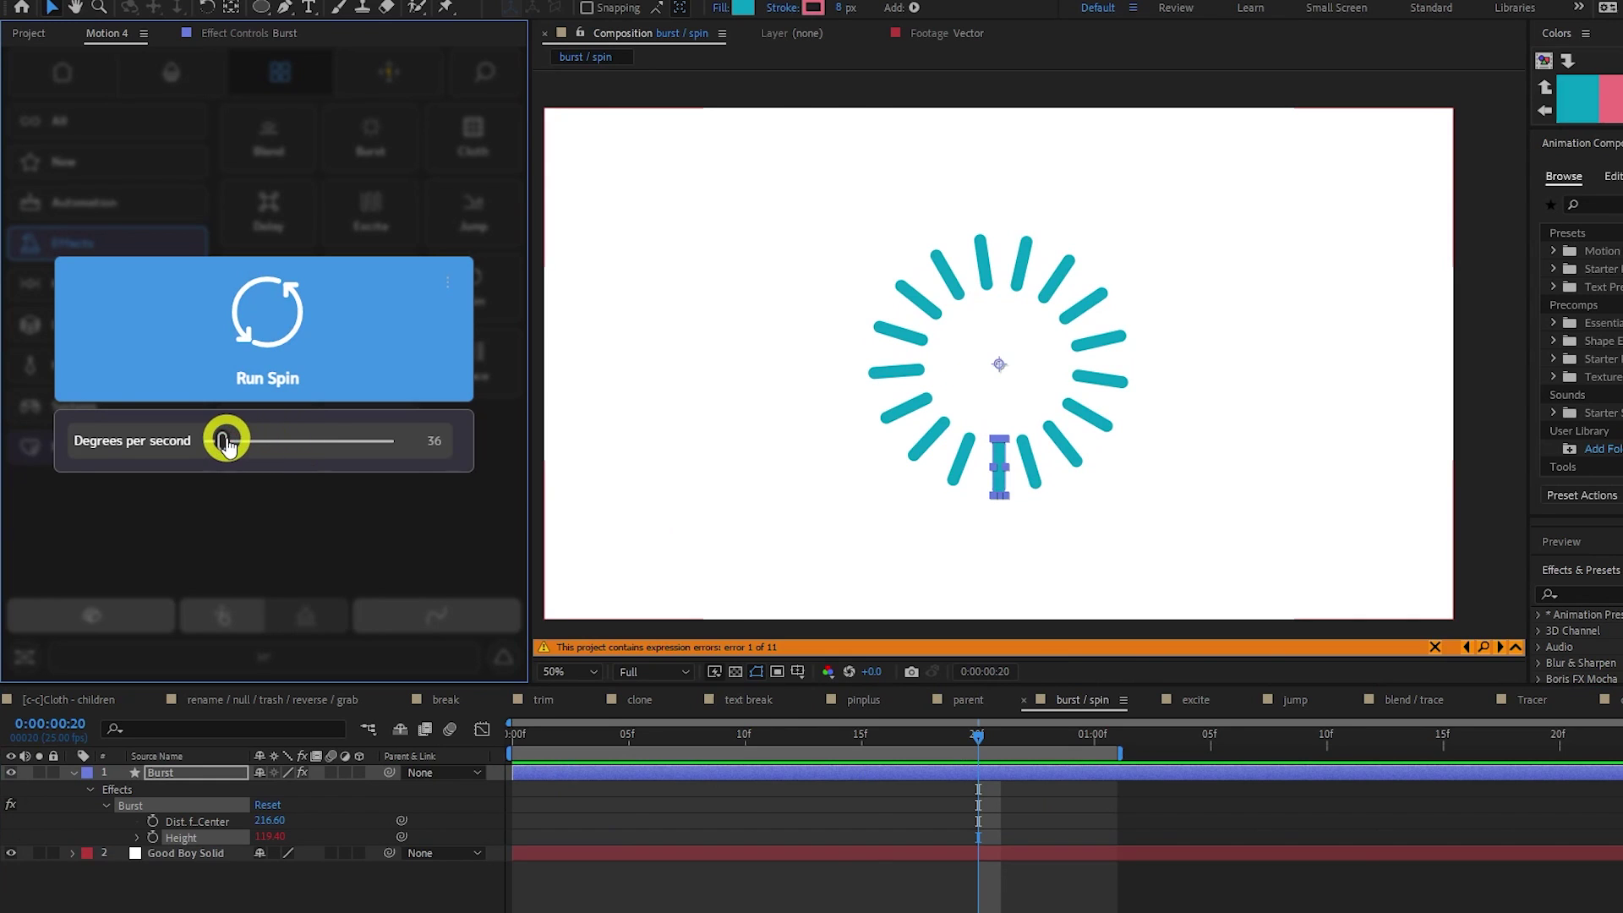
pyautogui.click(258, 312)
pyautogui.press('space')
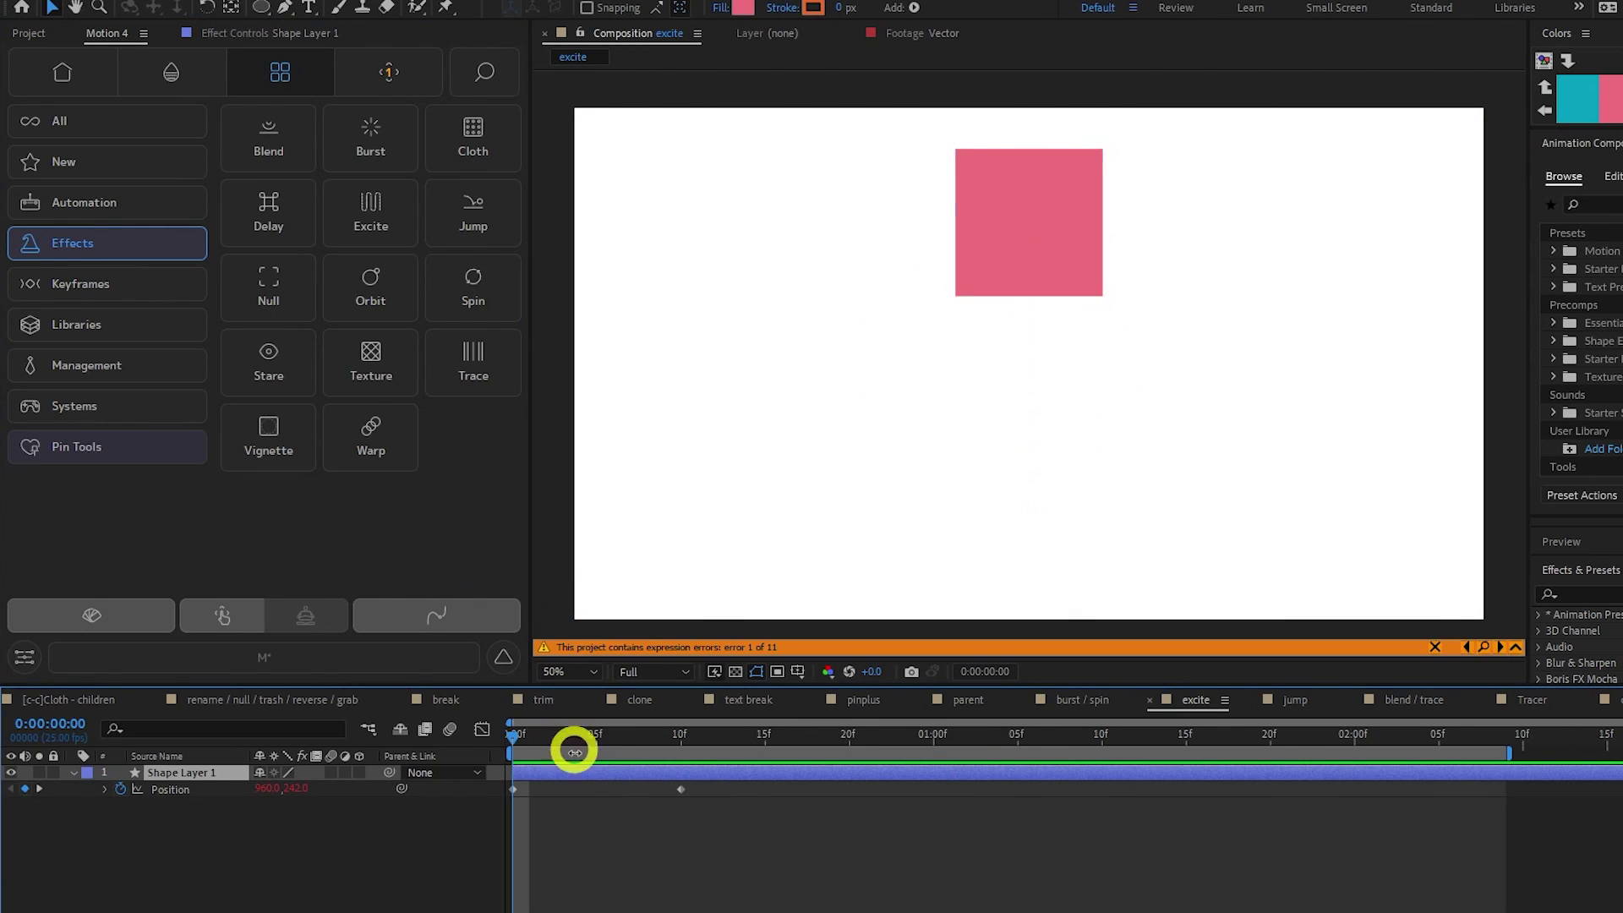
# - Apply the Excite tool to the square's position keyframes in the excite composition and preview the animation before and after
pyautogui.press('space')
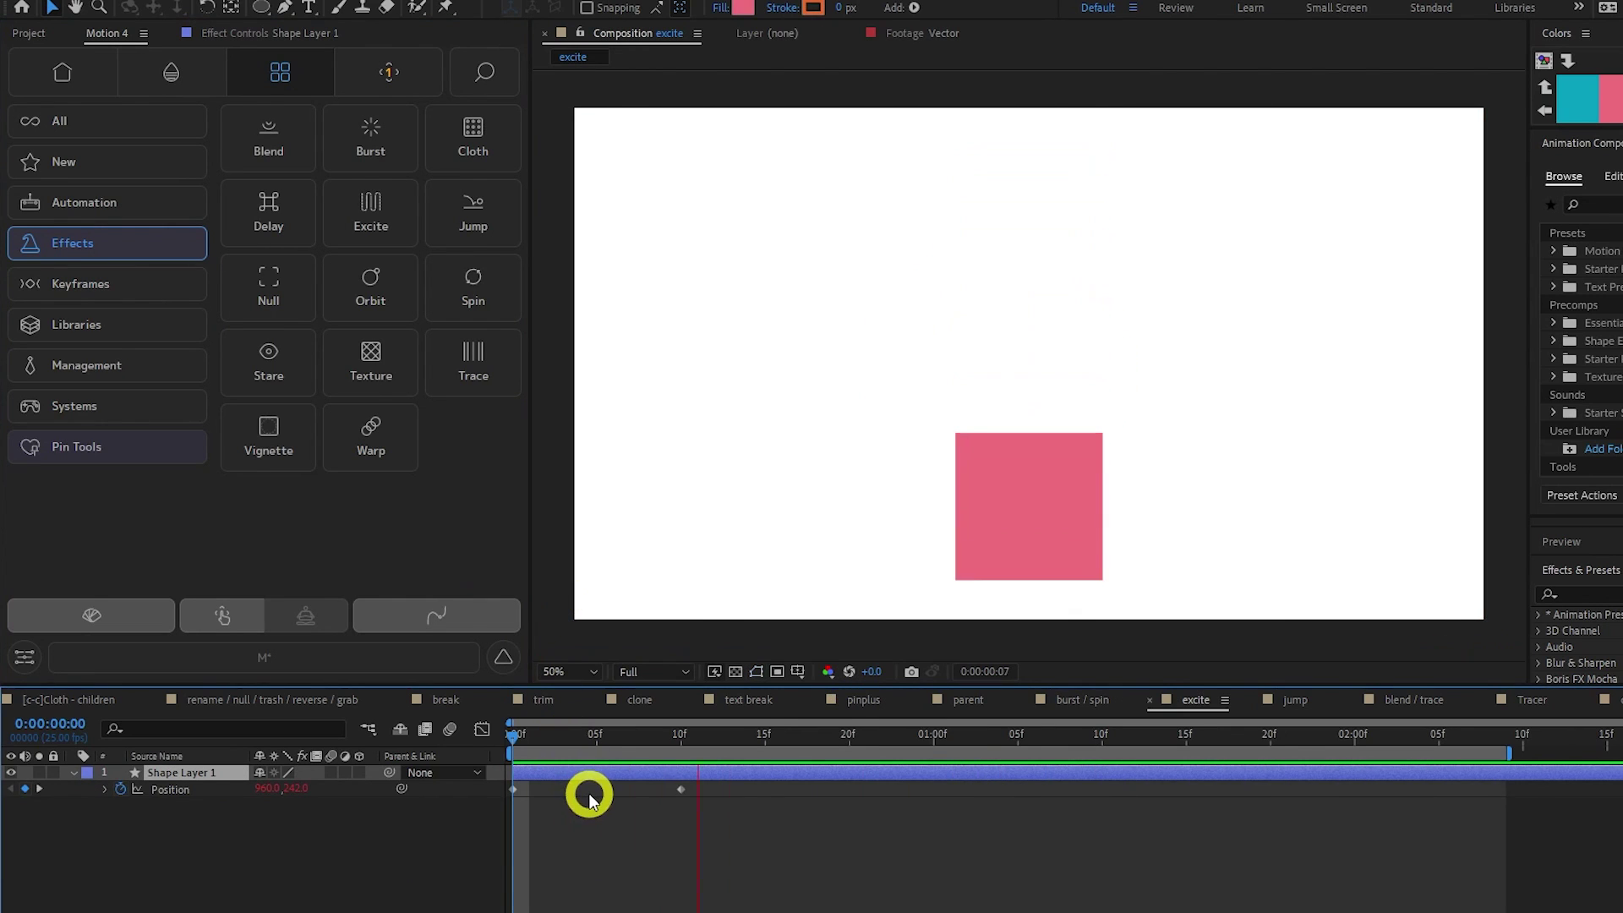
pyautogui.press('space')
pyautogui.click(511, 741)
pyautogui.moveTo(751, 835); pyautogui.dragTo(504, 744)
pyautogui.click(379, 224)
pyautogui.press('space')
pyautogui.press('space')
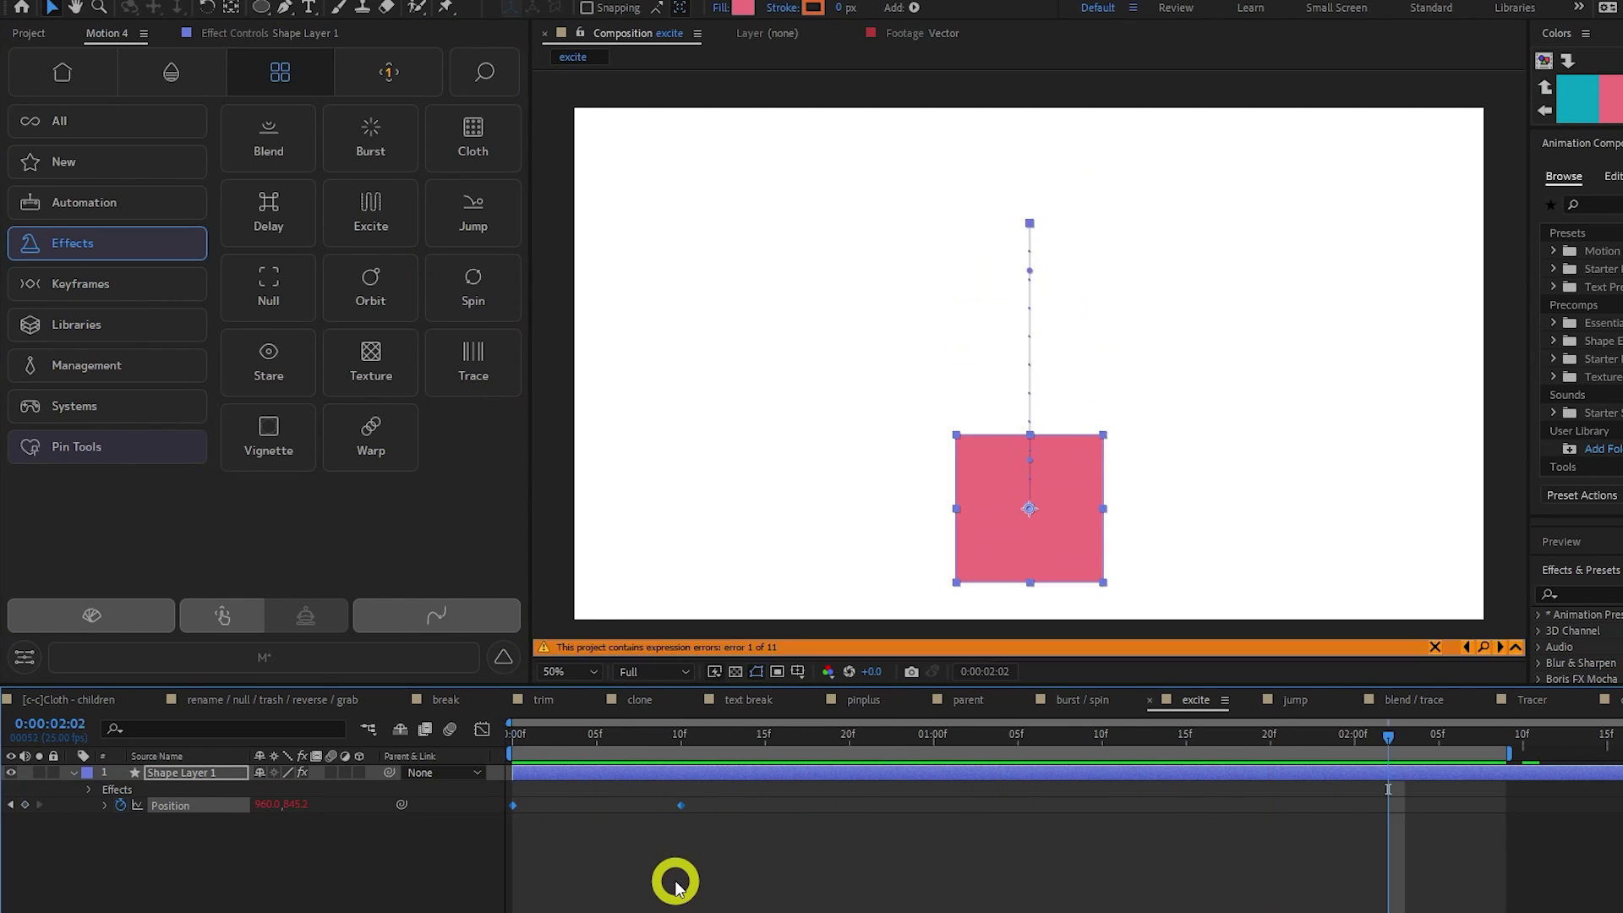
# - Set the square's Excite - Position properties to Overshoot 40, Bounce 80 and Friction 60
pyautogui.press('e')
pyautogui.click(106, 790)
pyautogui.click(123, 822)
pyautogui.click(267, 837)
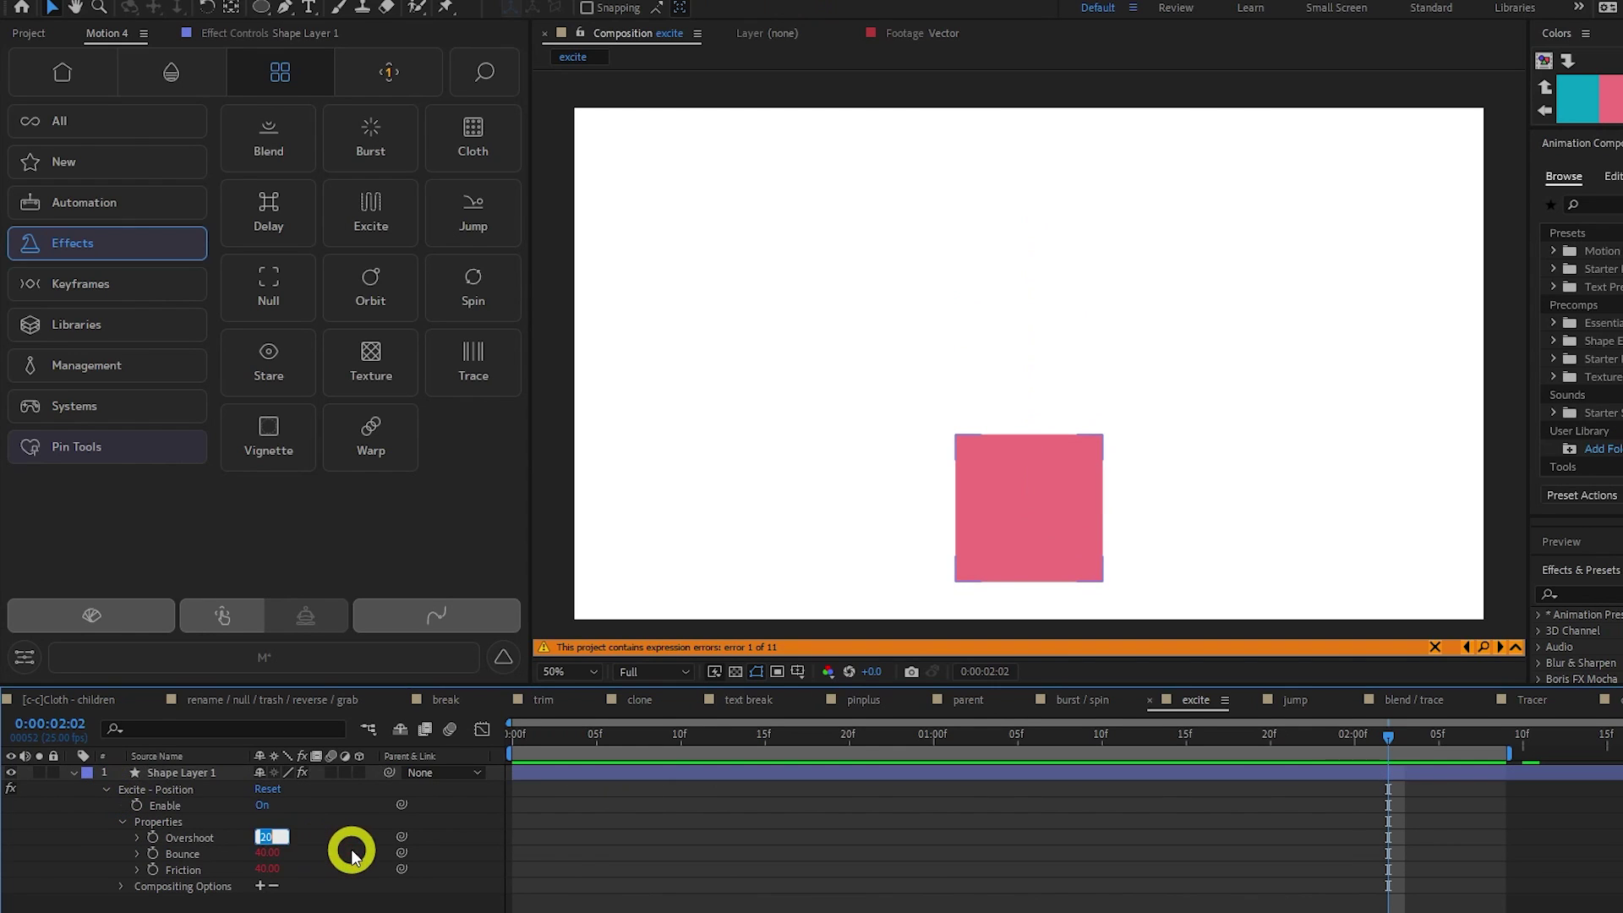
pyautogui.write('40')
pyautogui.press('Tab')
pyautogui.write('80')
pyautogui.press('Tab')
pyautogui.write('60')
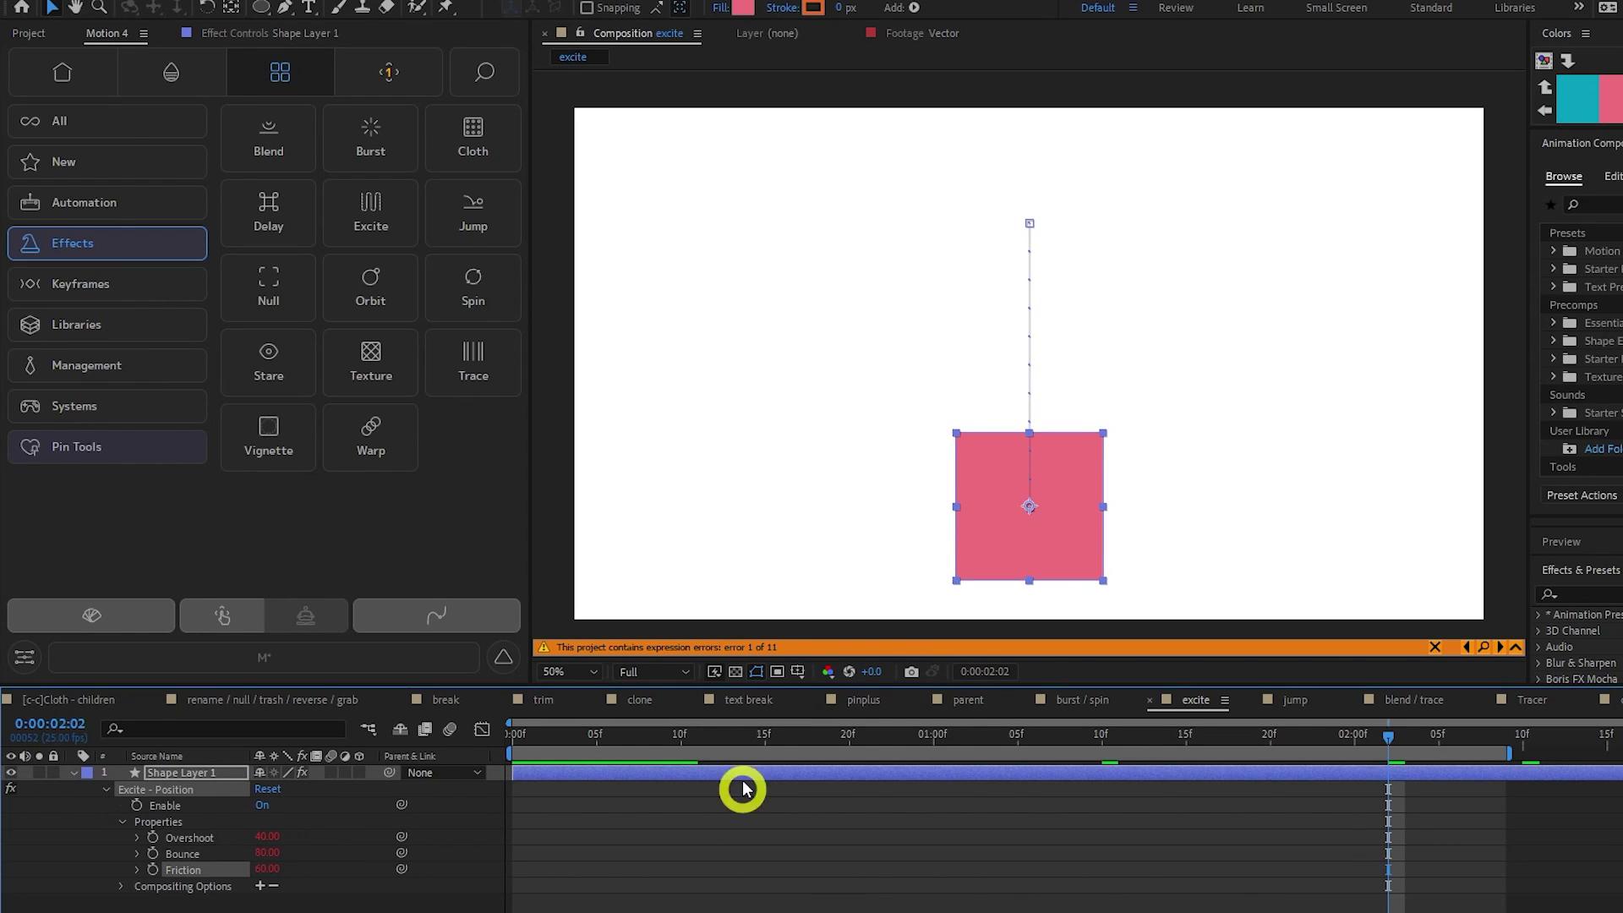
pyautogui.click(749, 742)
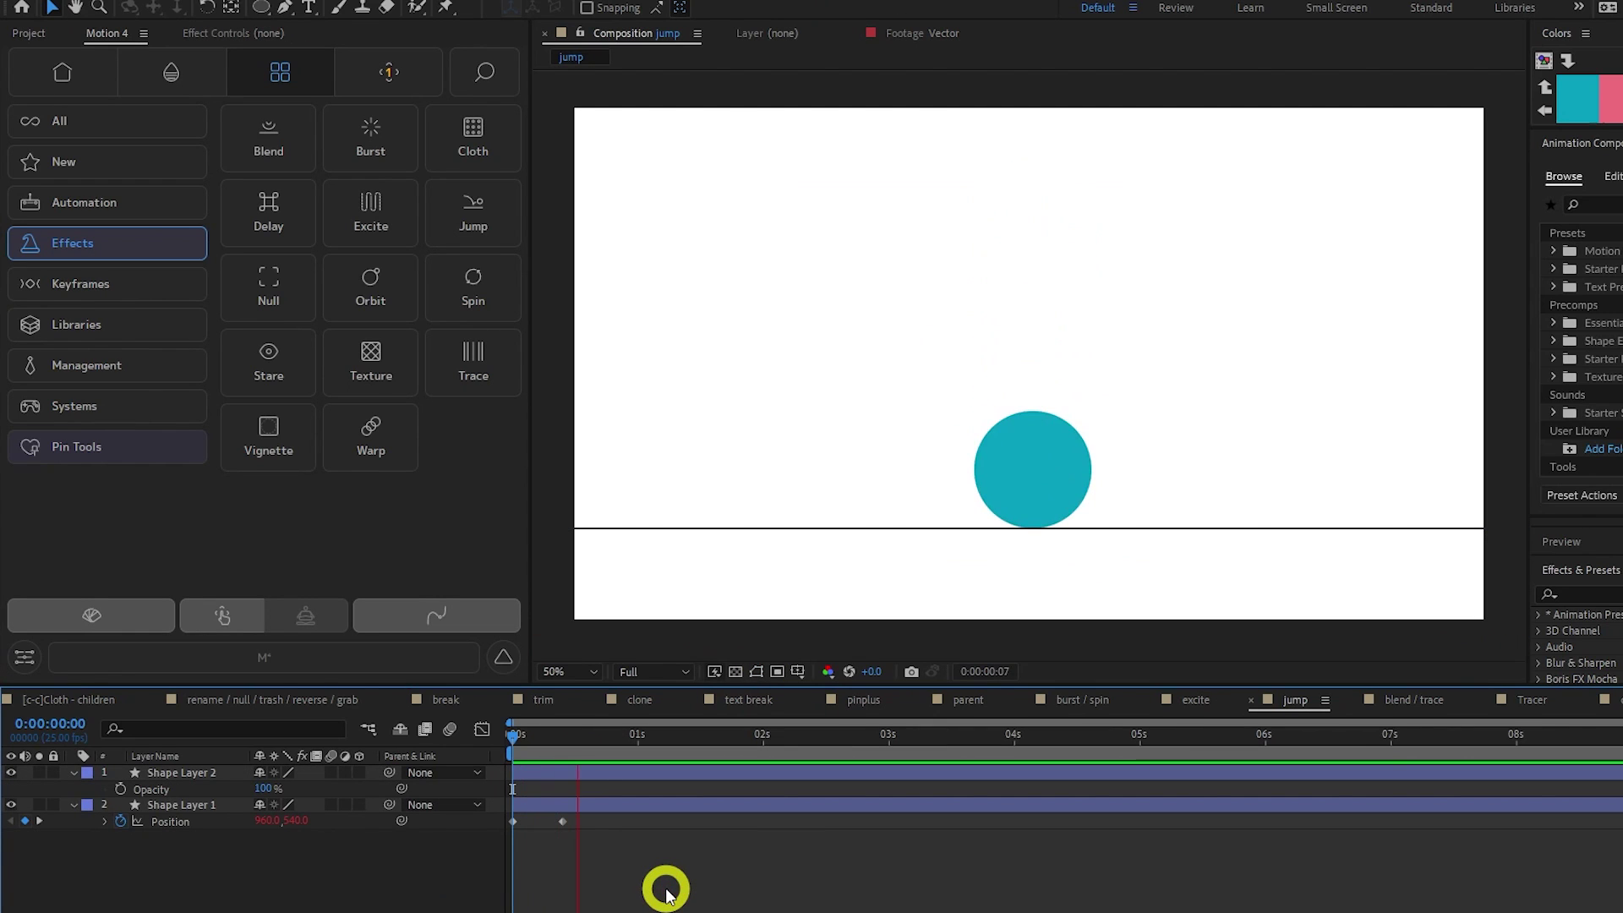
# - Apply the Jump tool to the circle's position keyframes in the jump composition and preview the bounce
pyautogui.moveTo(600, 845); pyautogui.dragTo(488, 806)
pyautogui.click(473, 226)
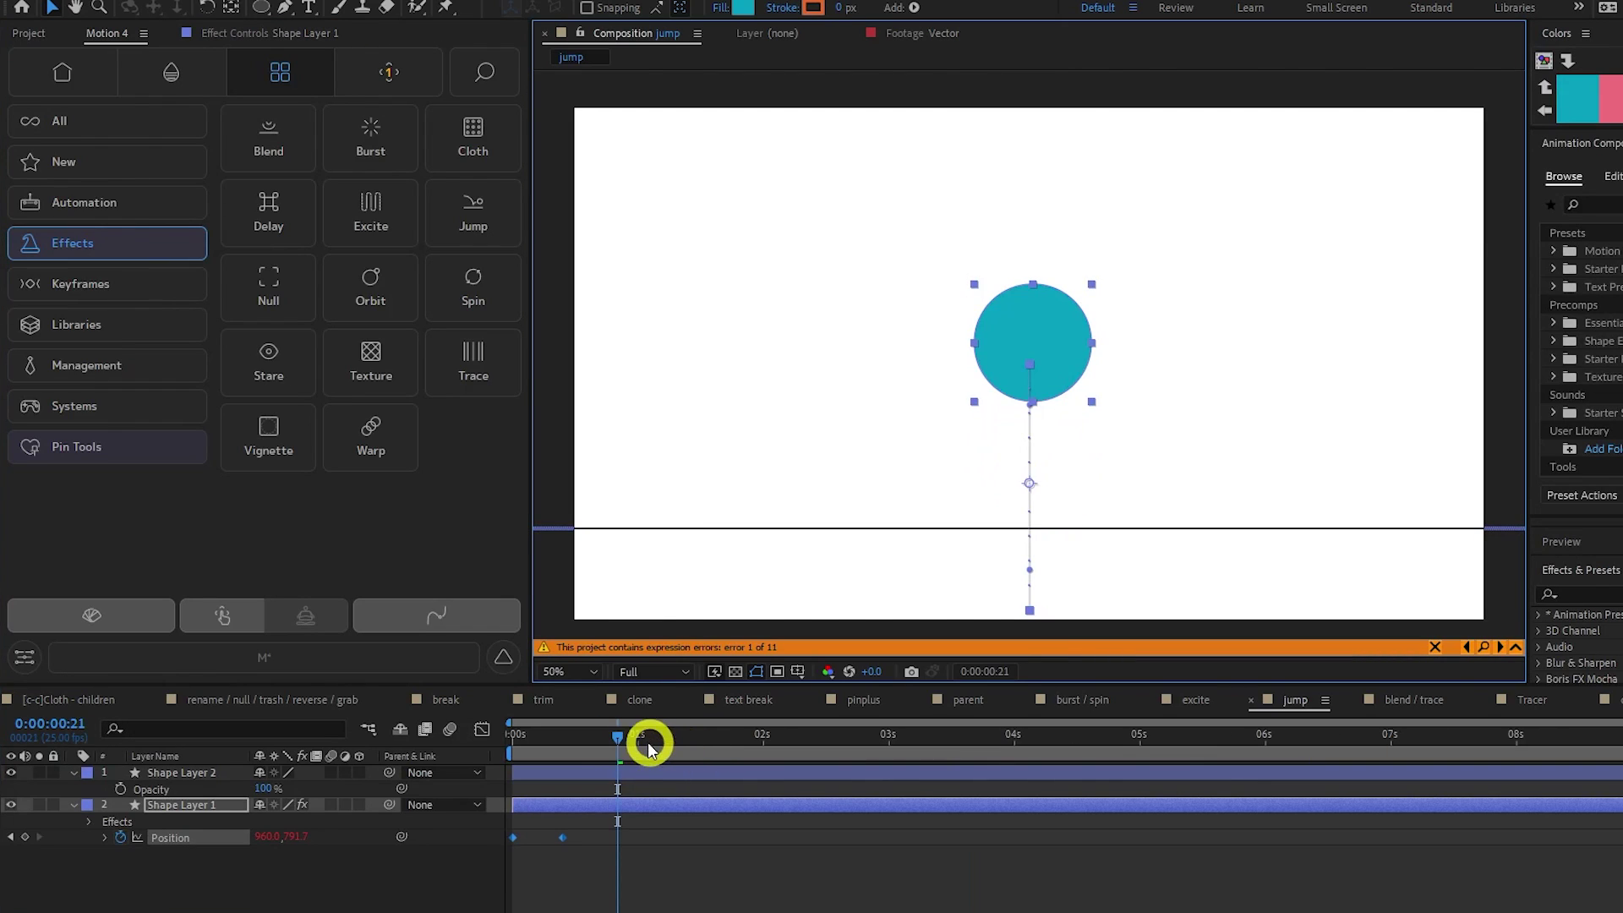
pyautogui.moveTo(642, 739); pyautogui.dragTo(467, 740)
pyautogui.press('space')
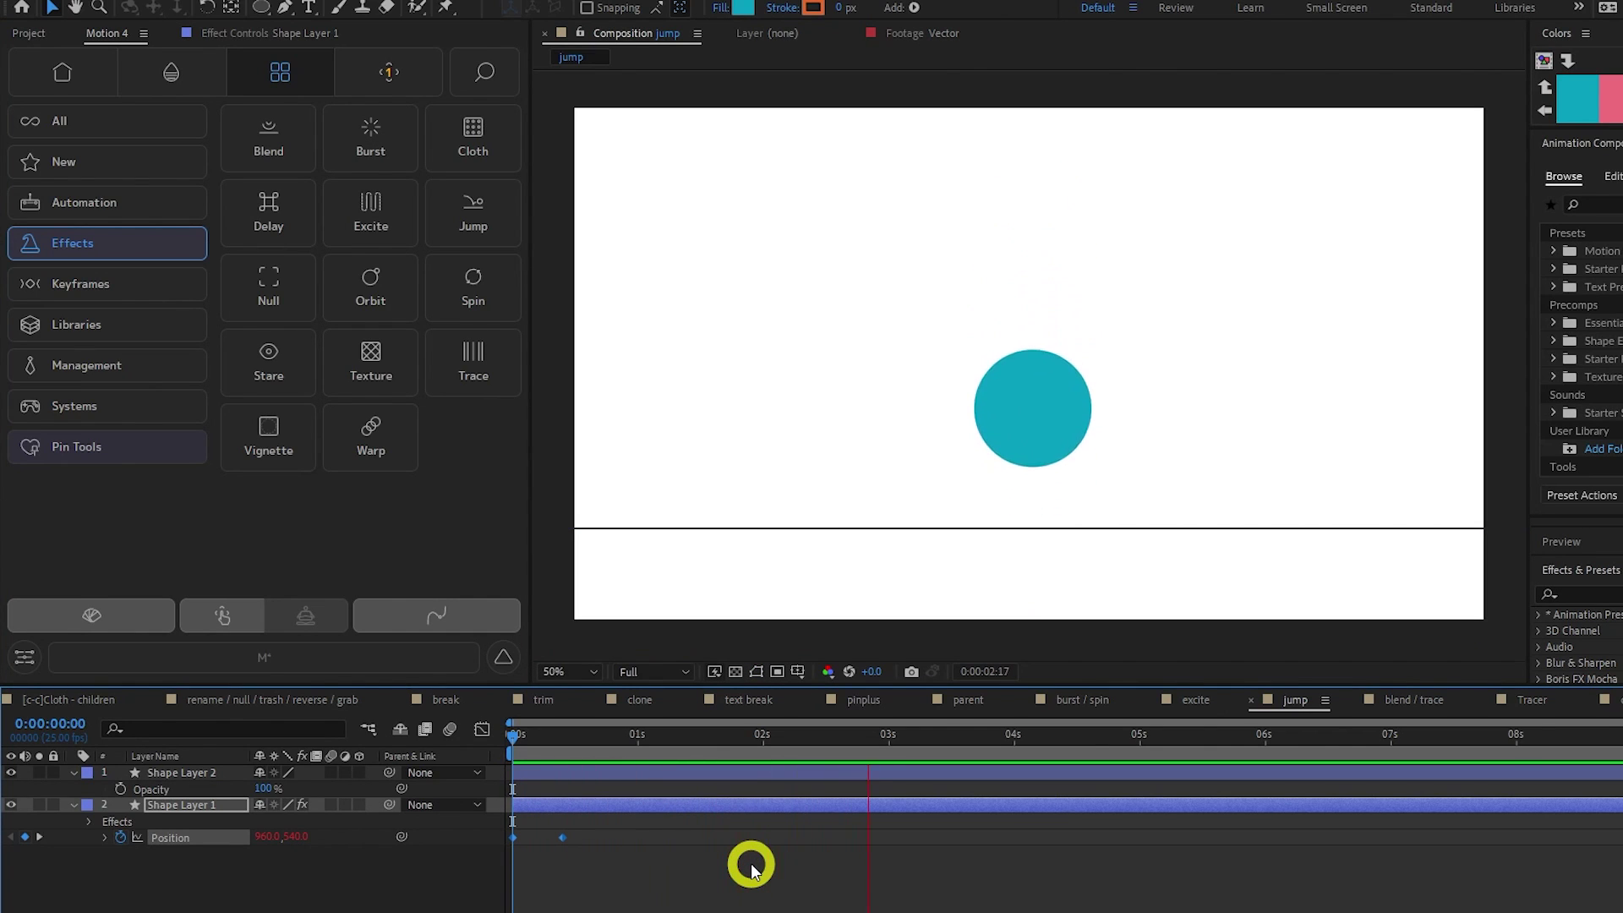
# - Set the circle's Jump - Position Gravity to 16 and Max Jumps to 4, and replay from the start
pyautogui.click(102, 824)
pyautogui.click(123, 870)
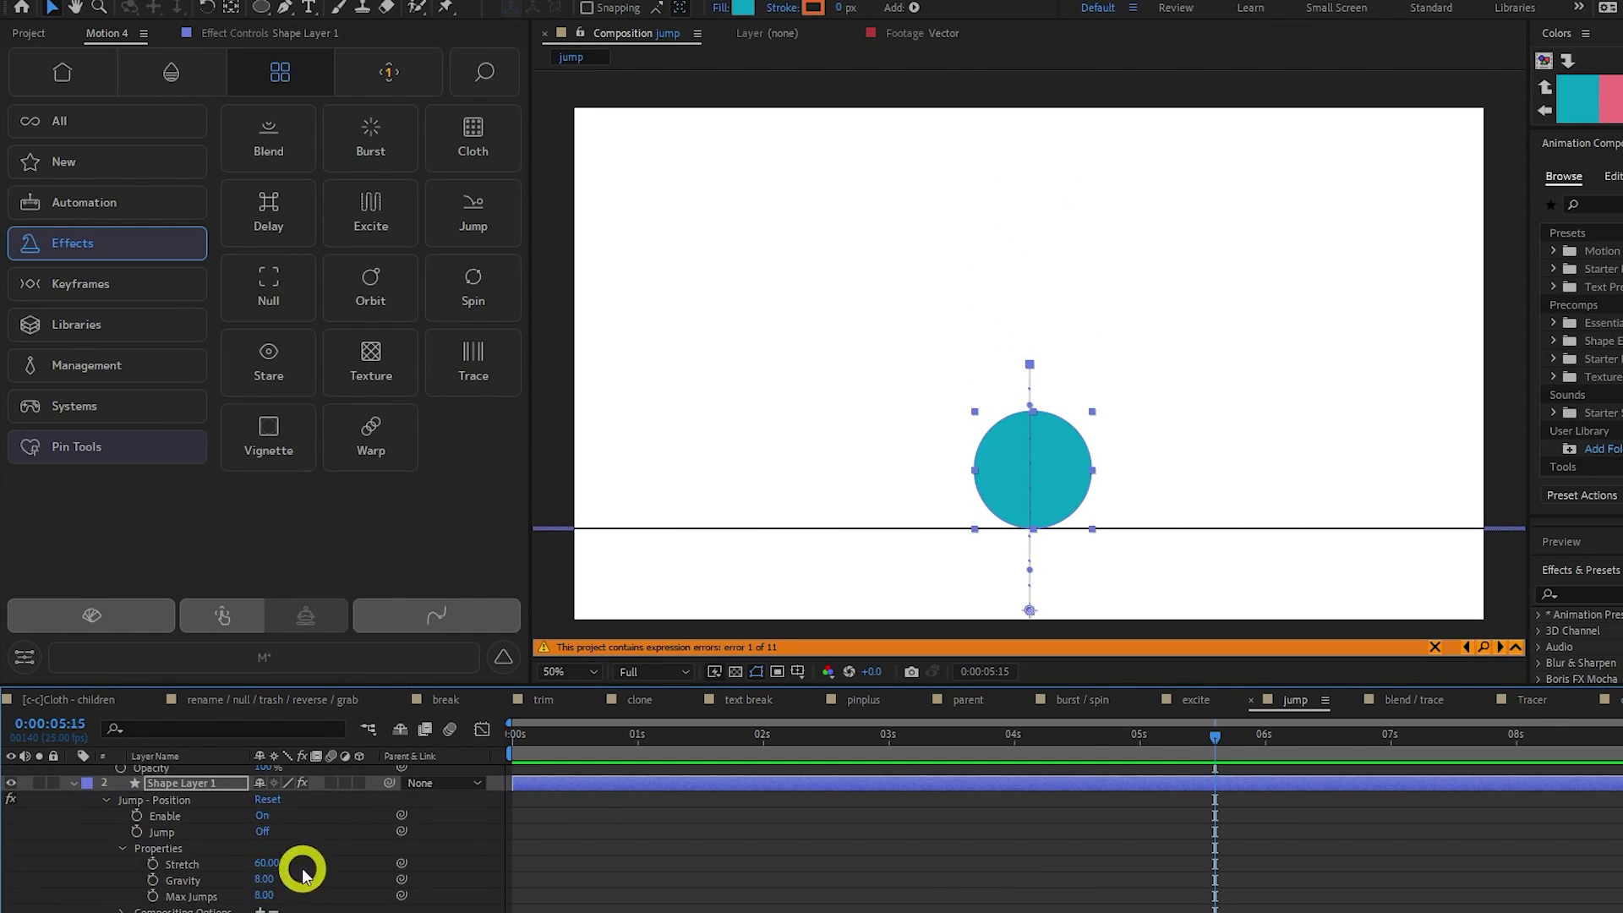
pyautogui.write('16')
pyautogui.press('Tab')
pyautogui.write('4')
pyautogui.press('Return')
pyautogui.press('Home')
pyautogui.press('space')
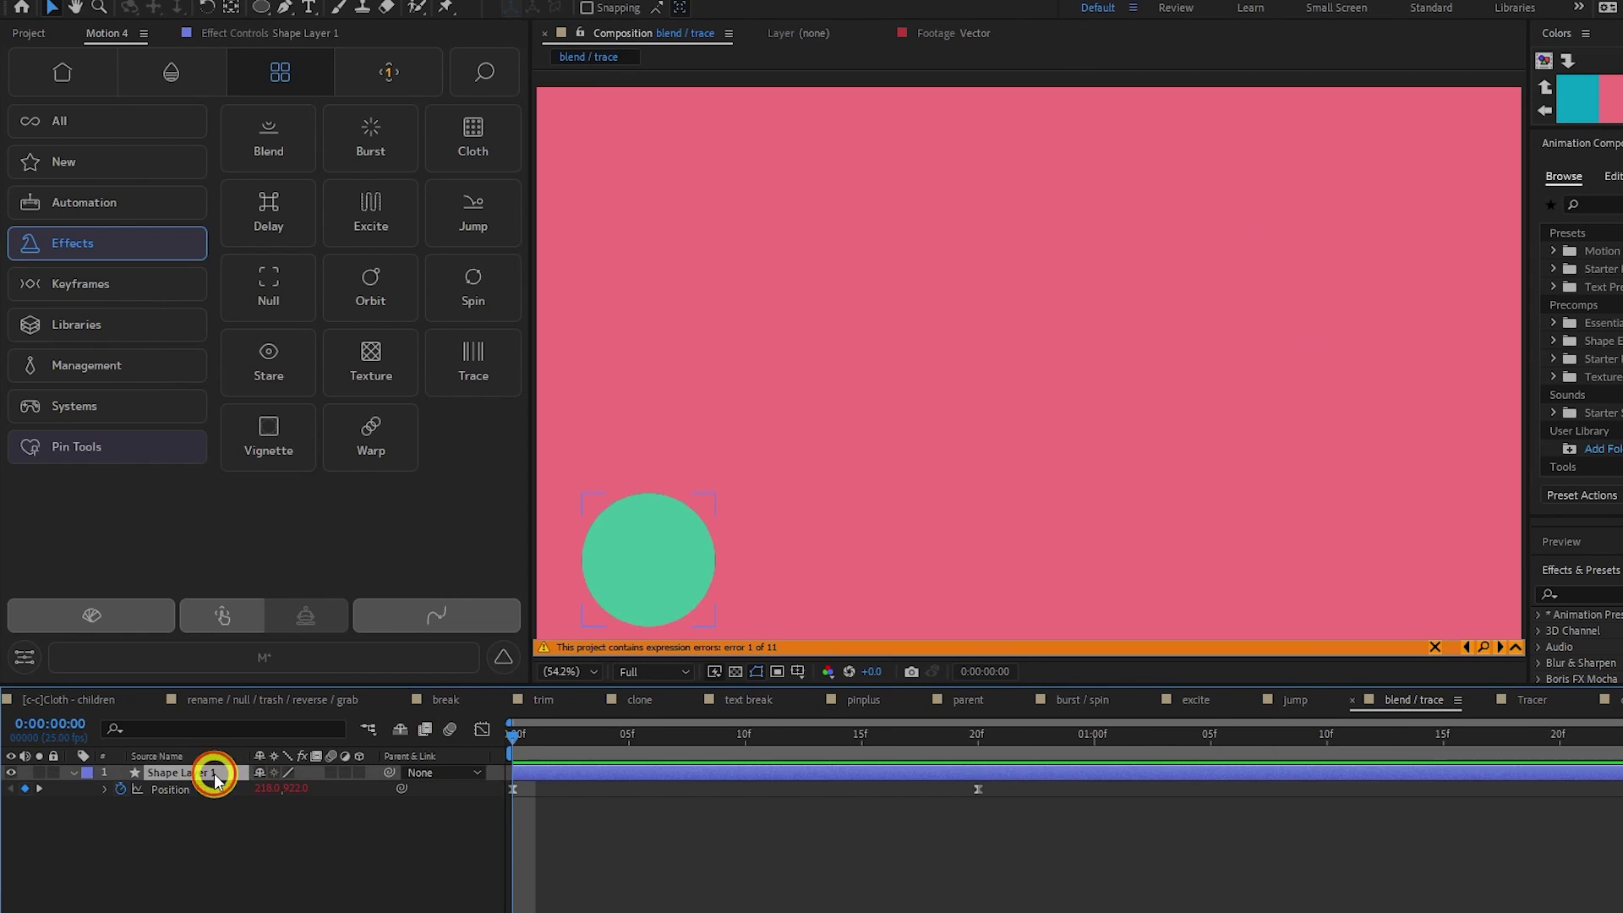
# - Apply the Trace tool to the moving circle, Shape Layer 1, in the blend / trace composition and preview its trail
pyautogui.click(213, 773)
pyautogui.click(435, 369)
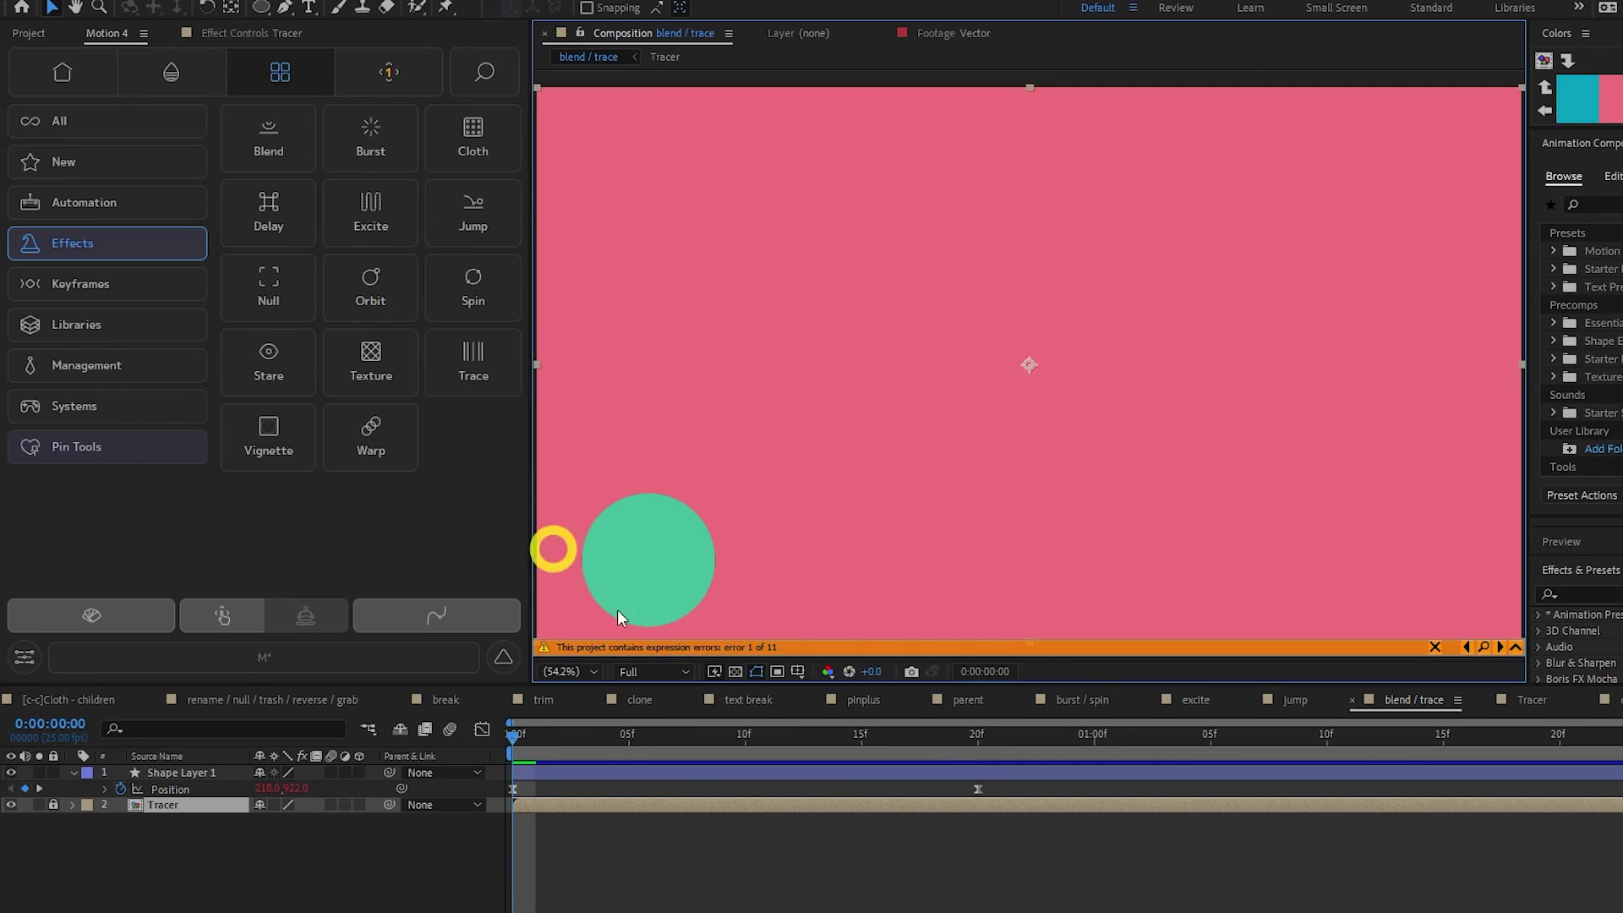
pyautogui.press('space')
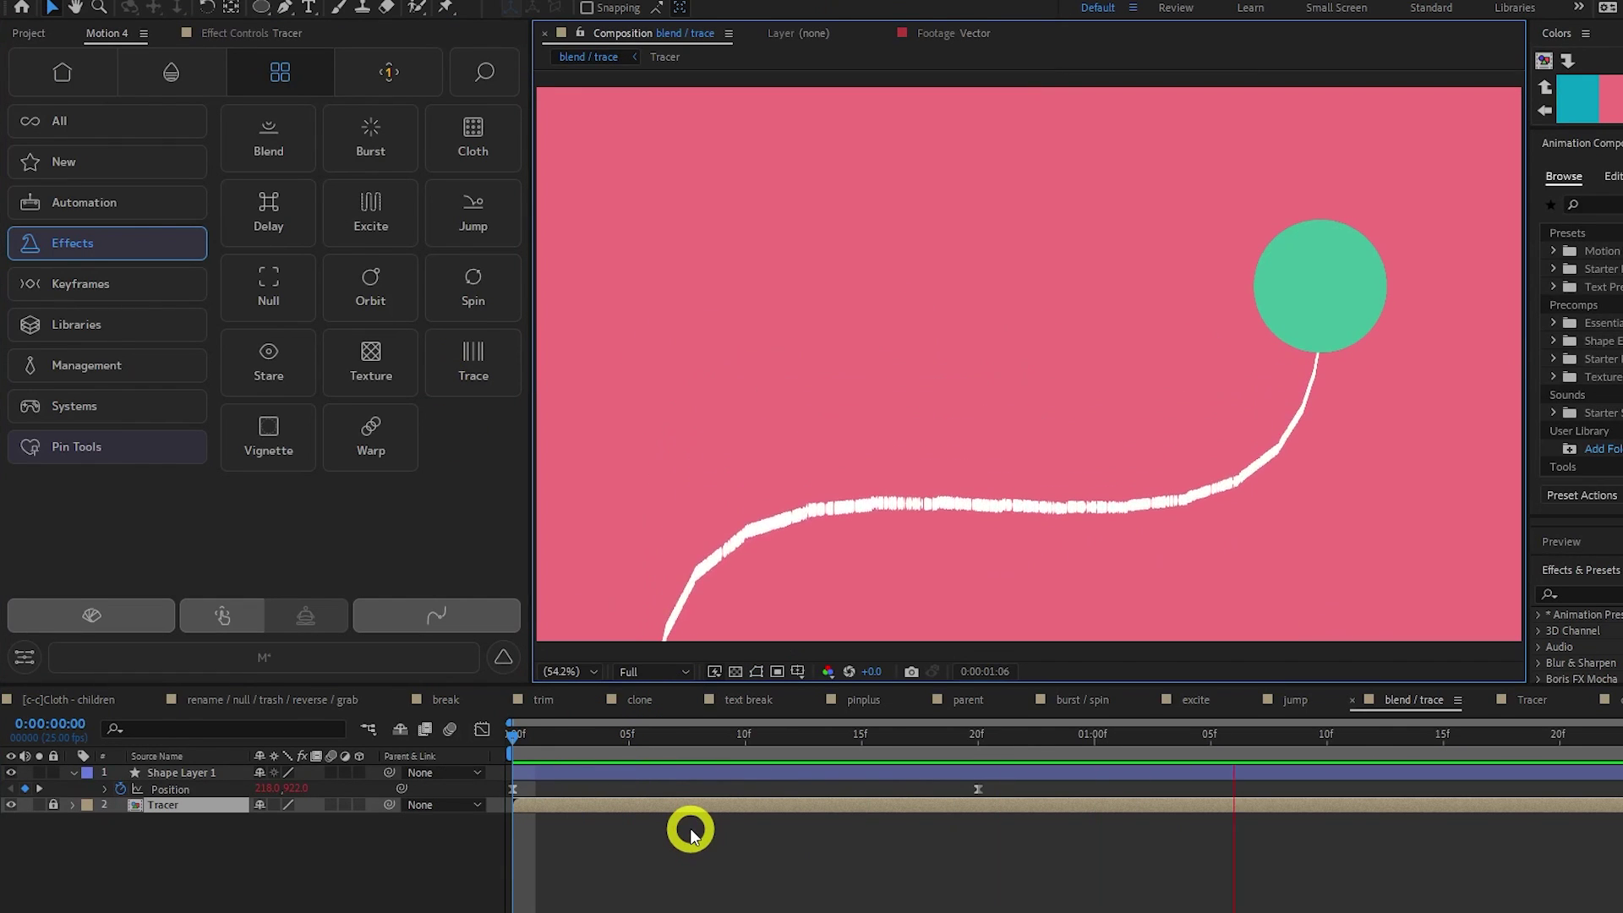
pyautogui.press('space')
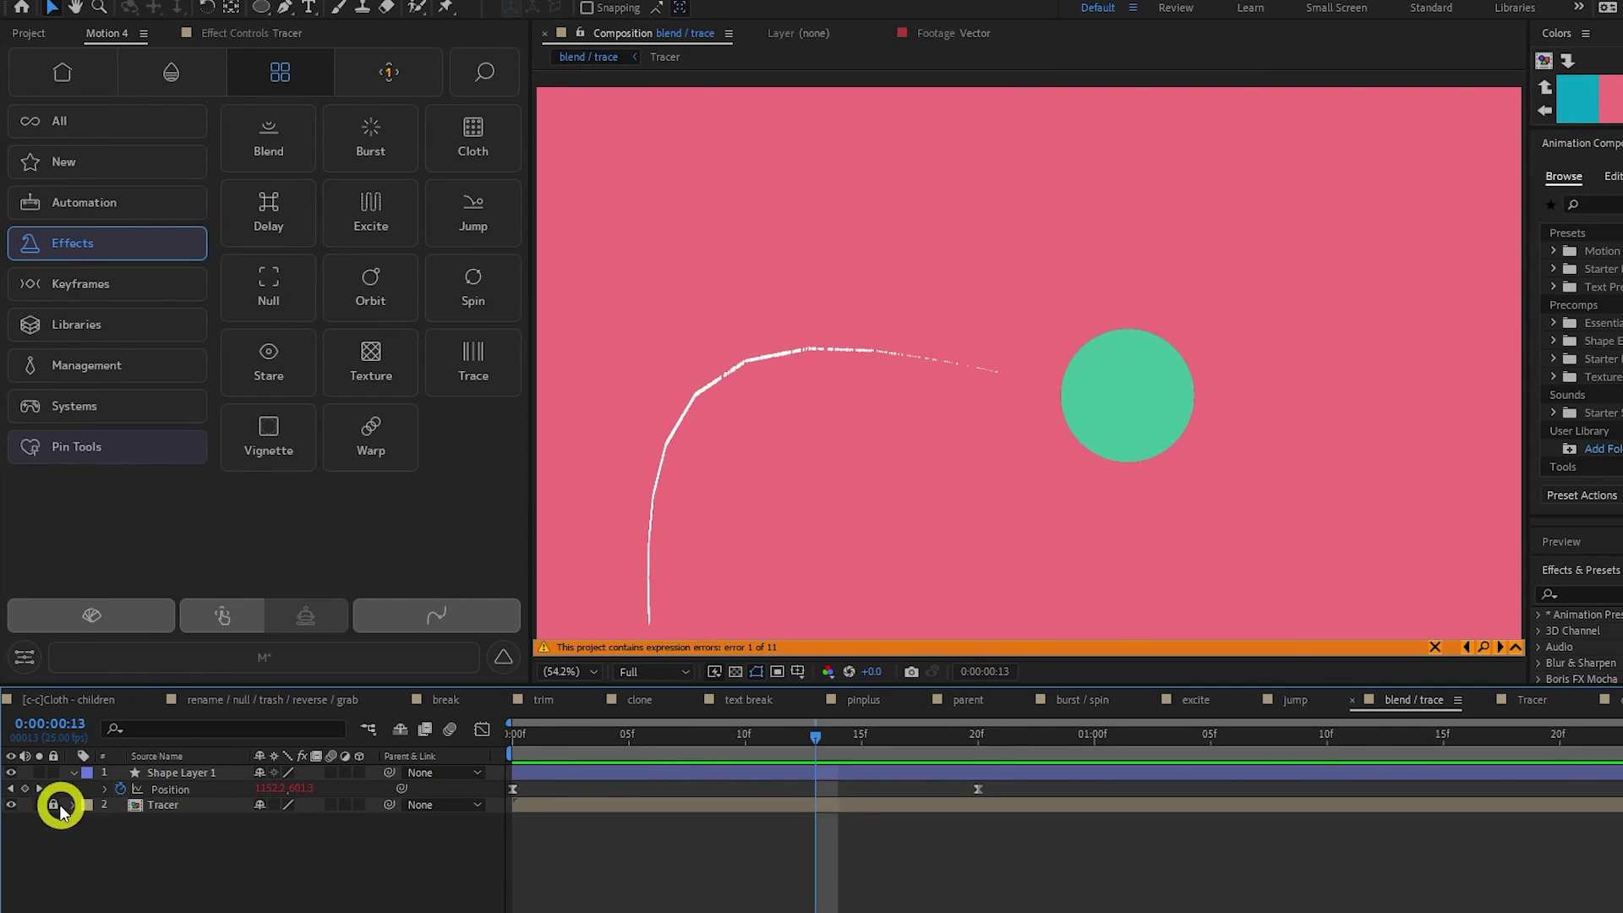
# - Set the Tracer effect's Gravity to 0 inside the Tracer precomposition and return to the blend / trace composition further along the timeline
pyautogui.doubleClick(152, 804)
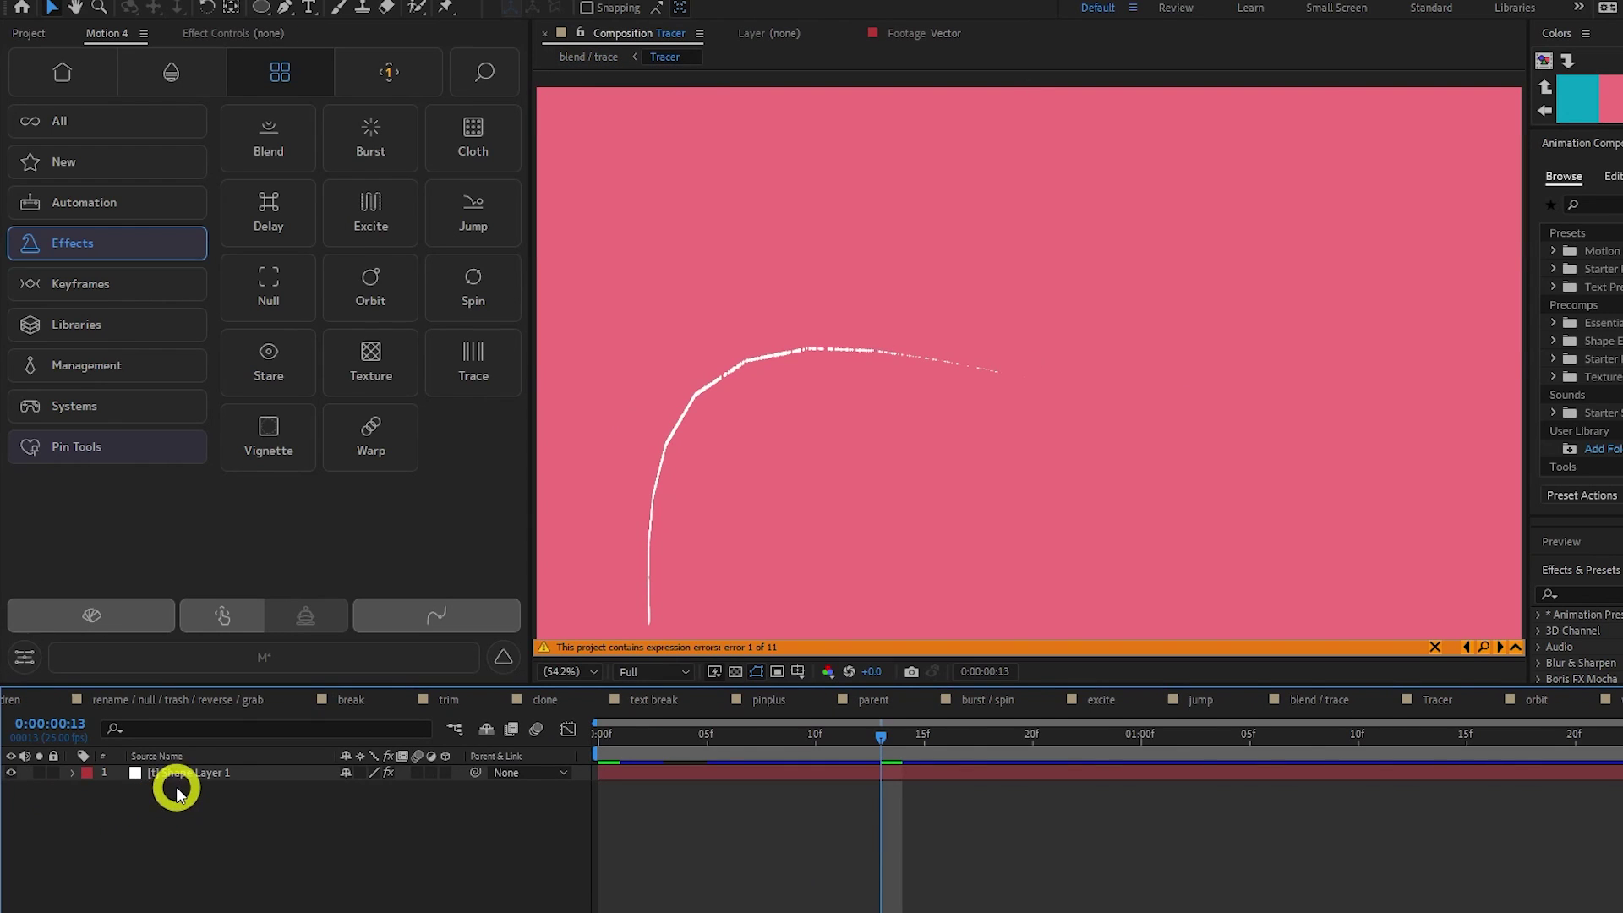
pyautogui.click(179, 784)
pyautogui.doubleClick(148, 790)
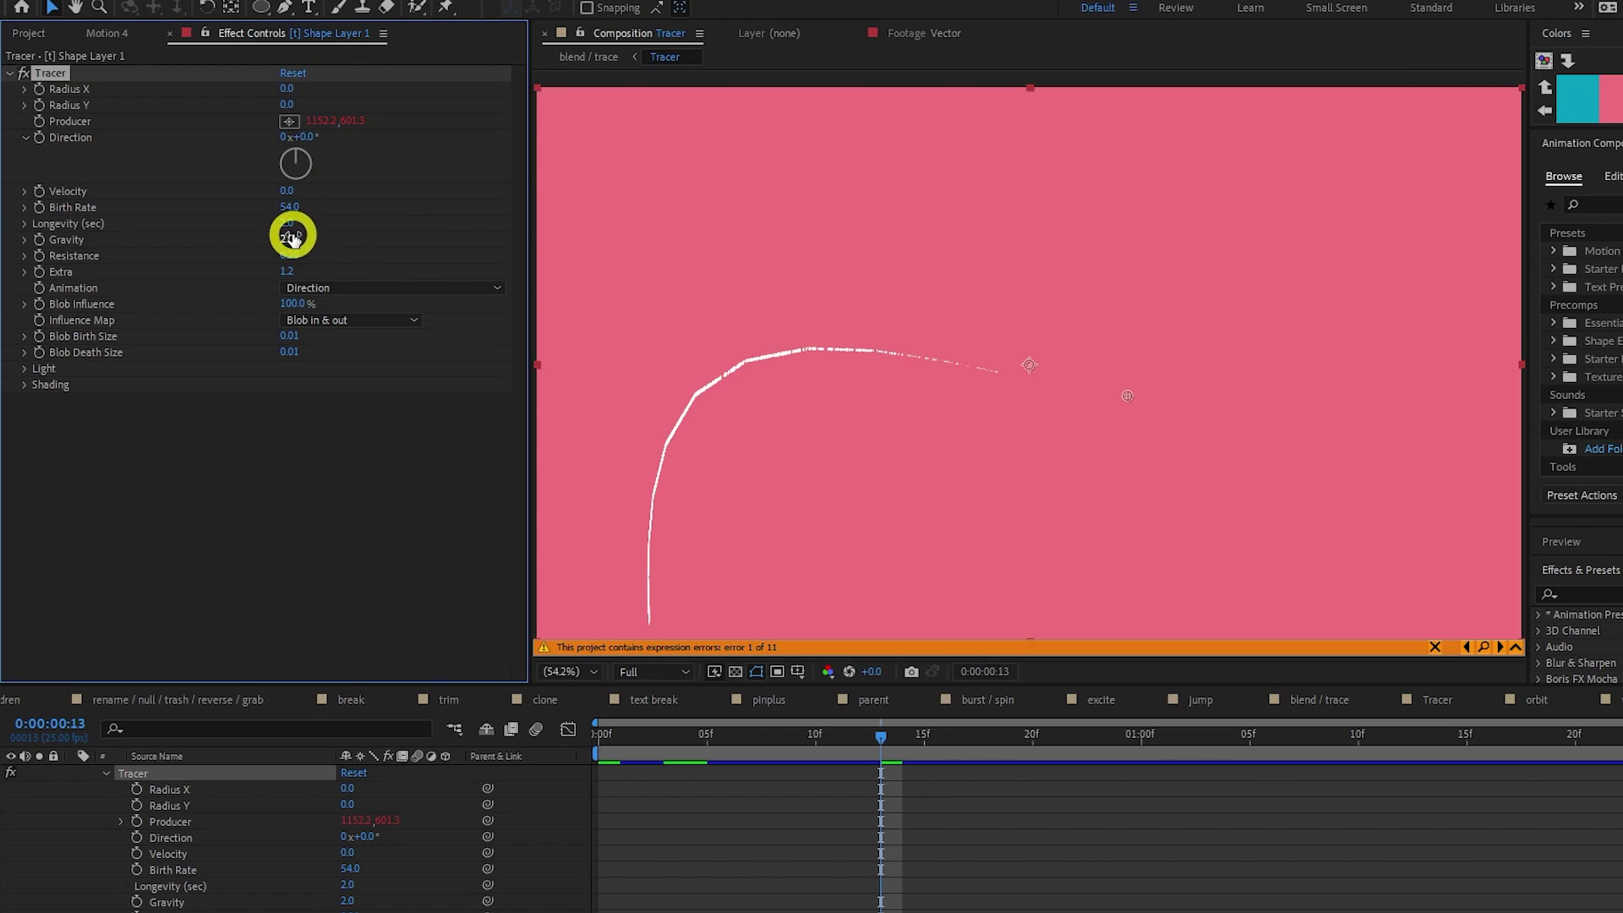
pyautogui.press('Return')
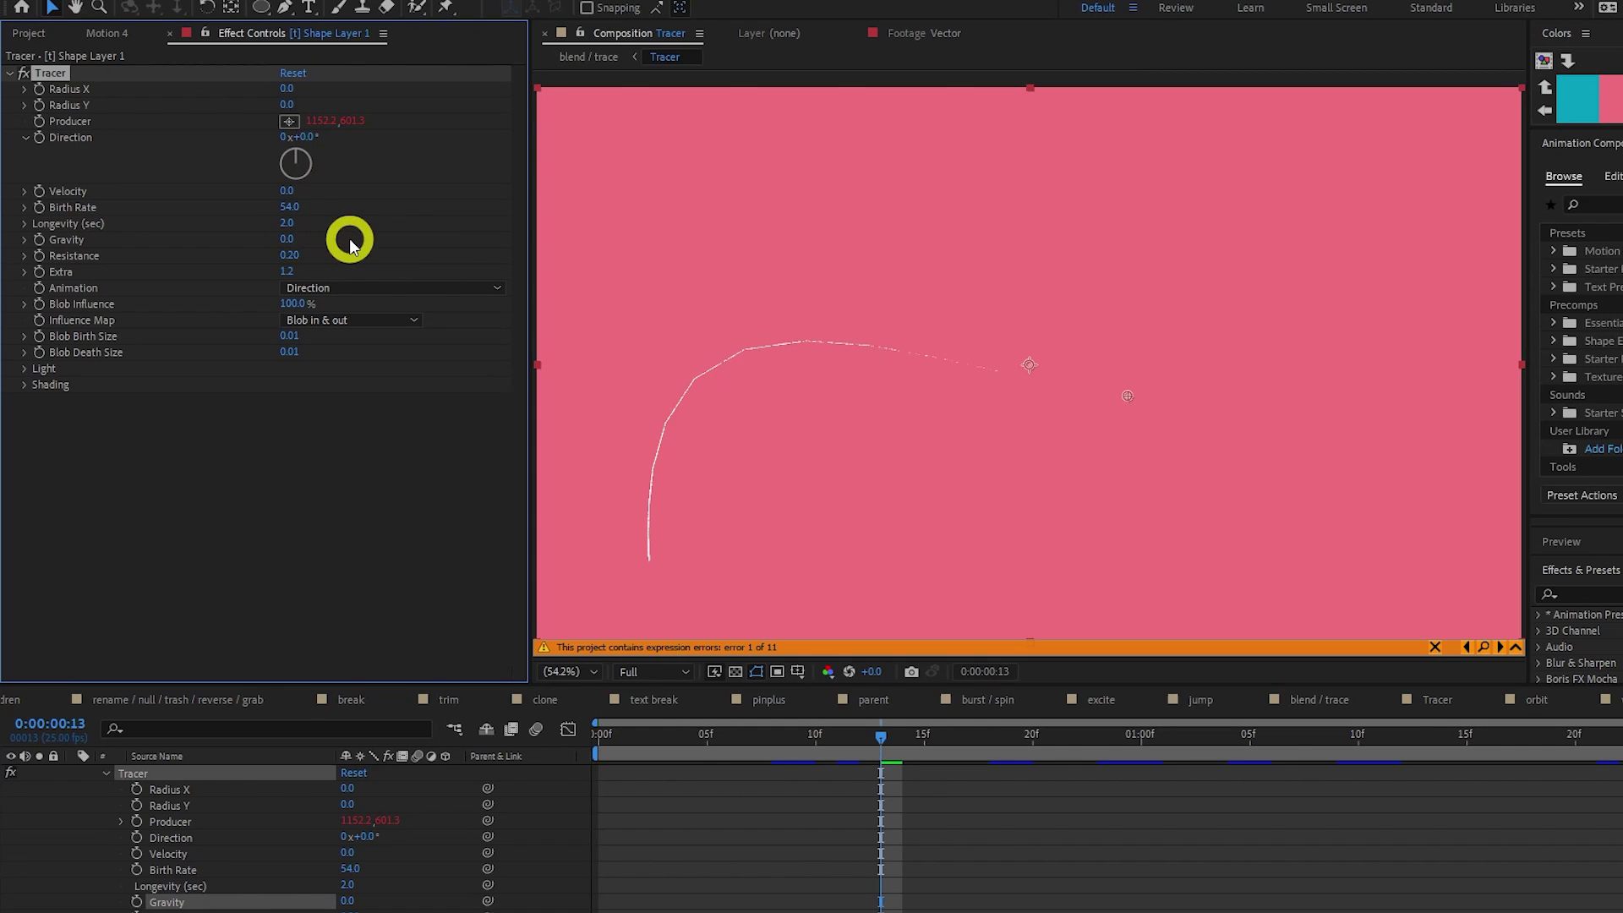
pyautogui.moveTo(855, 744); pyautogui.dragTo(1304, 737)
pyautogui.click(1325, 699)
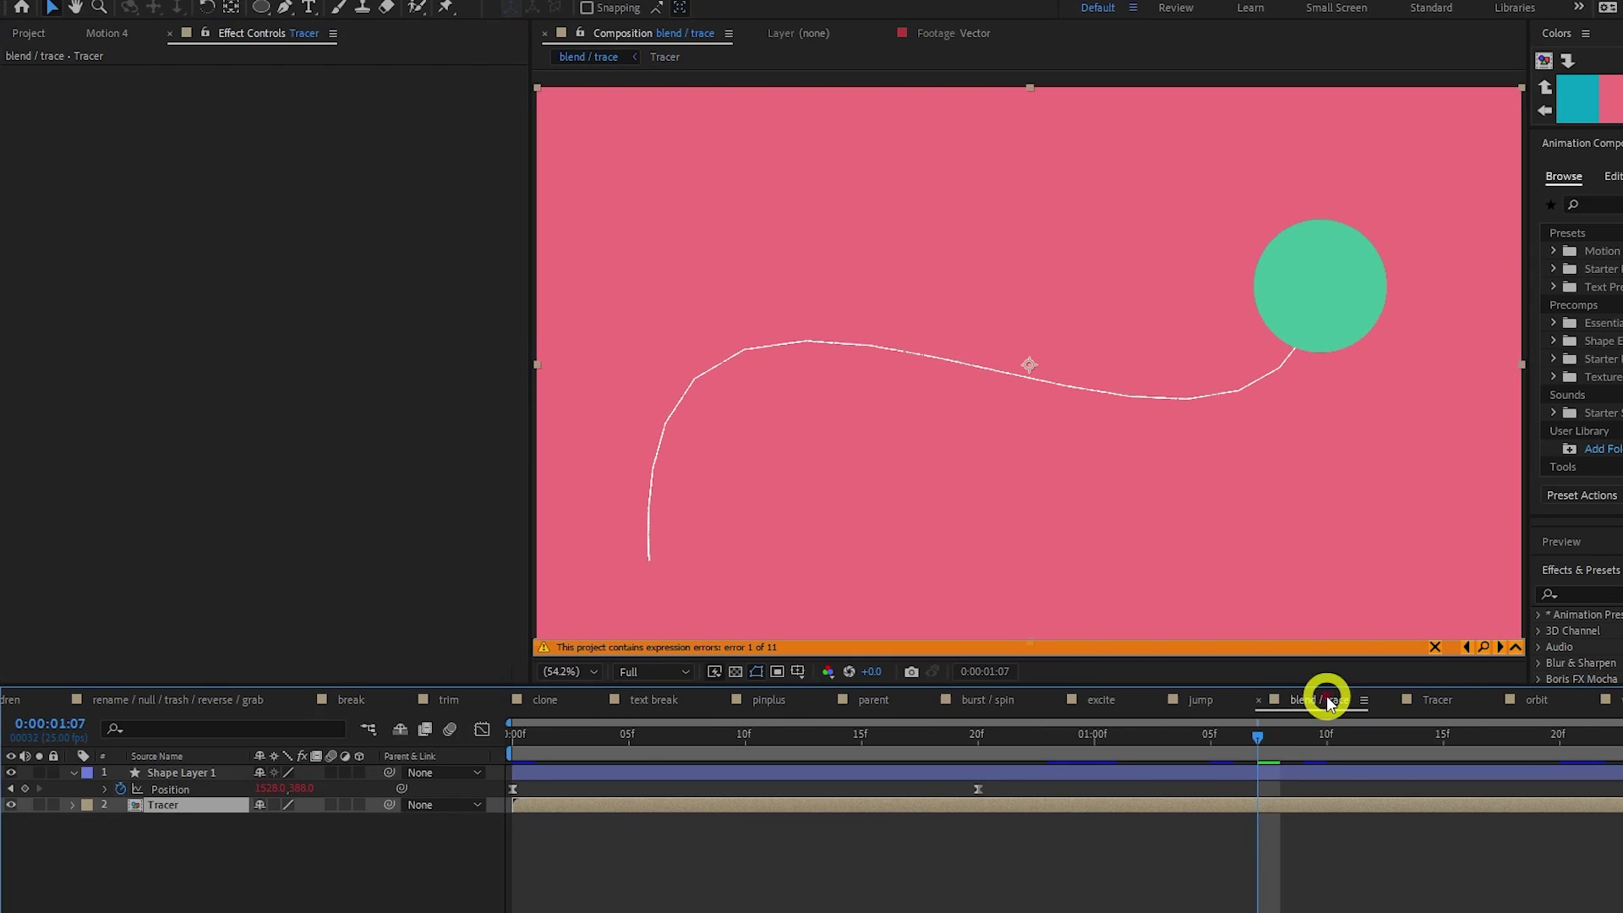
# - Apply the Blend tool to the position keyframes of Shape Layer 1 in the blend / trace composition and adjust the effect's Smoothness
pyautogui.click(166, 773)
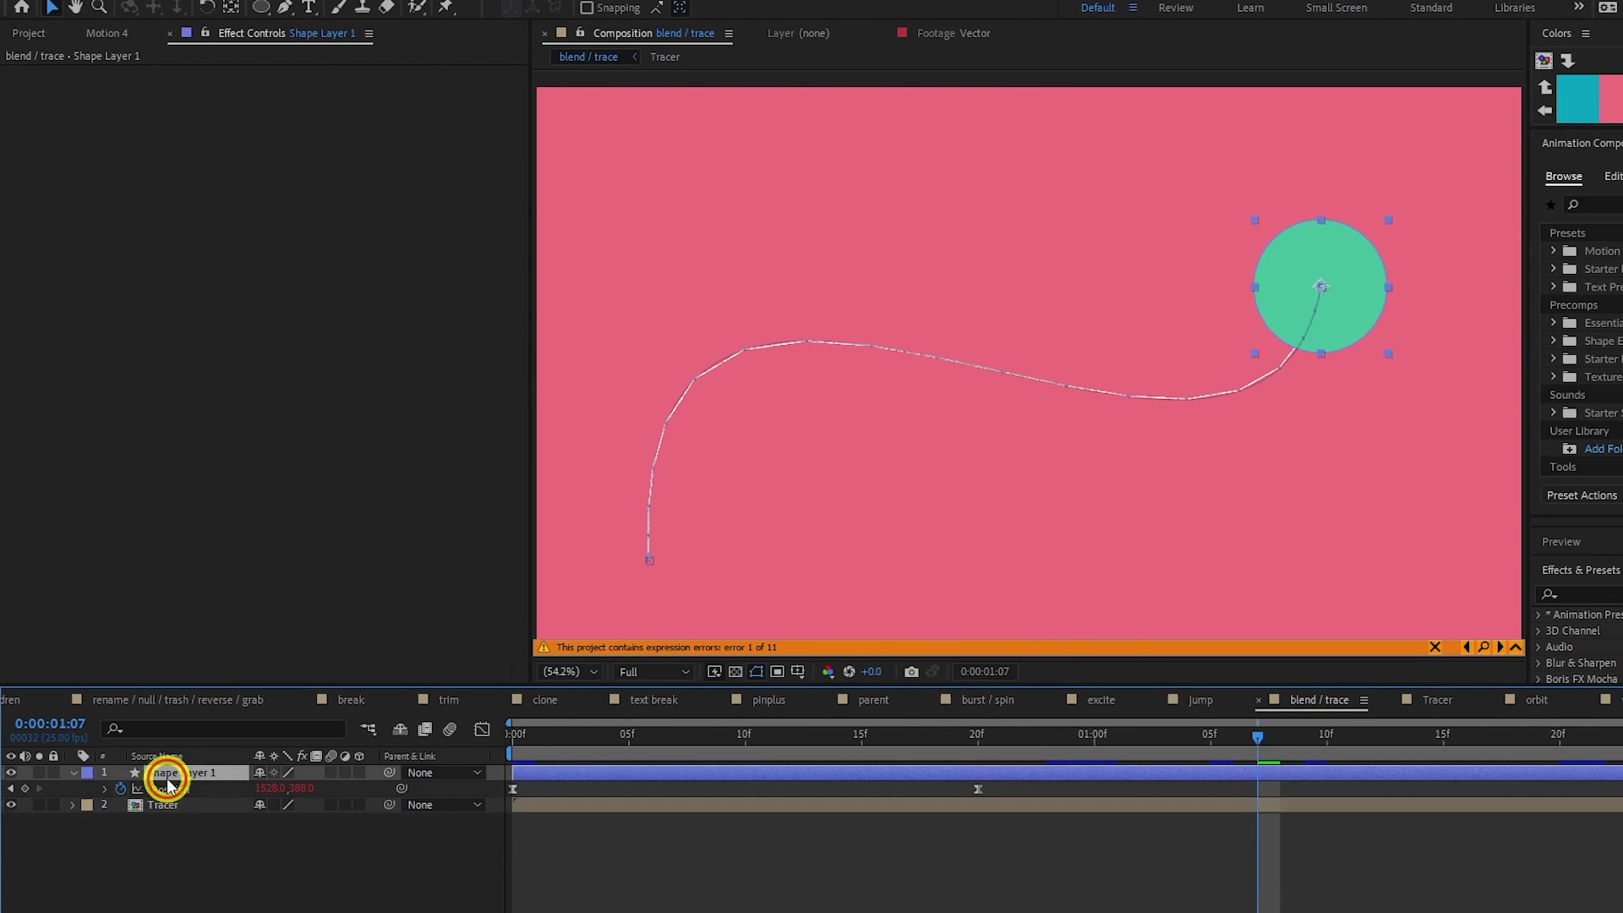
pyautogui.click(502, 743)
pyautogui.press('space')
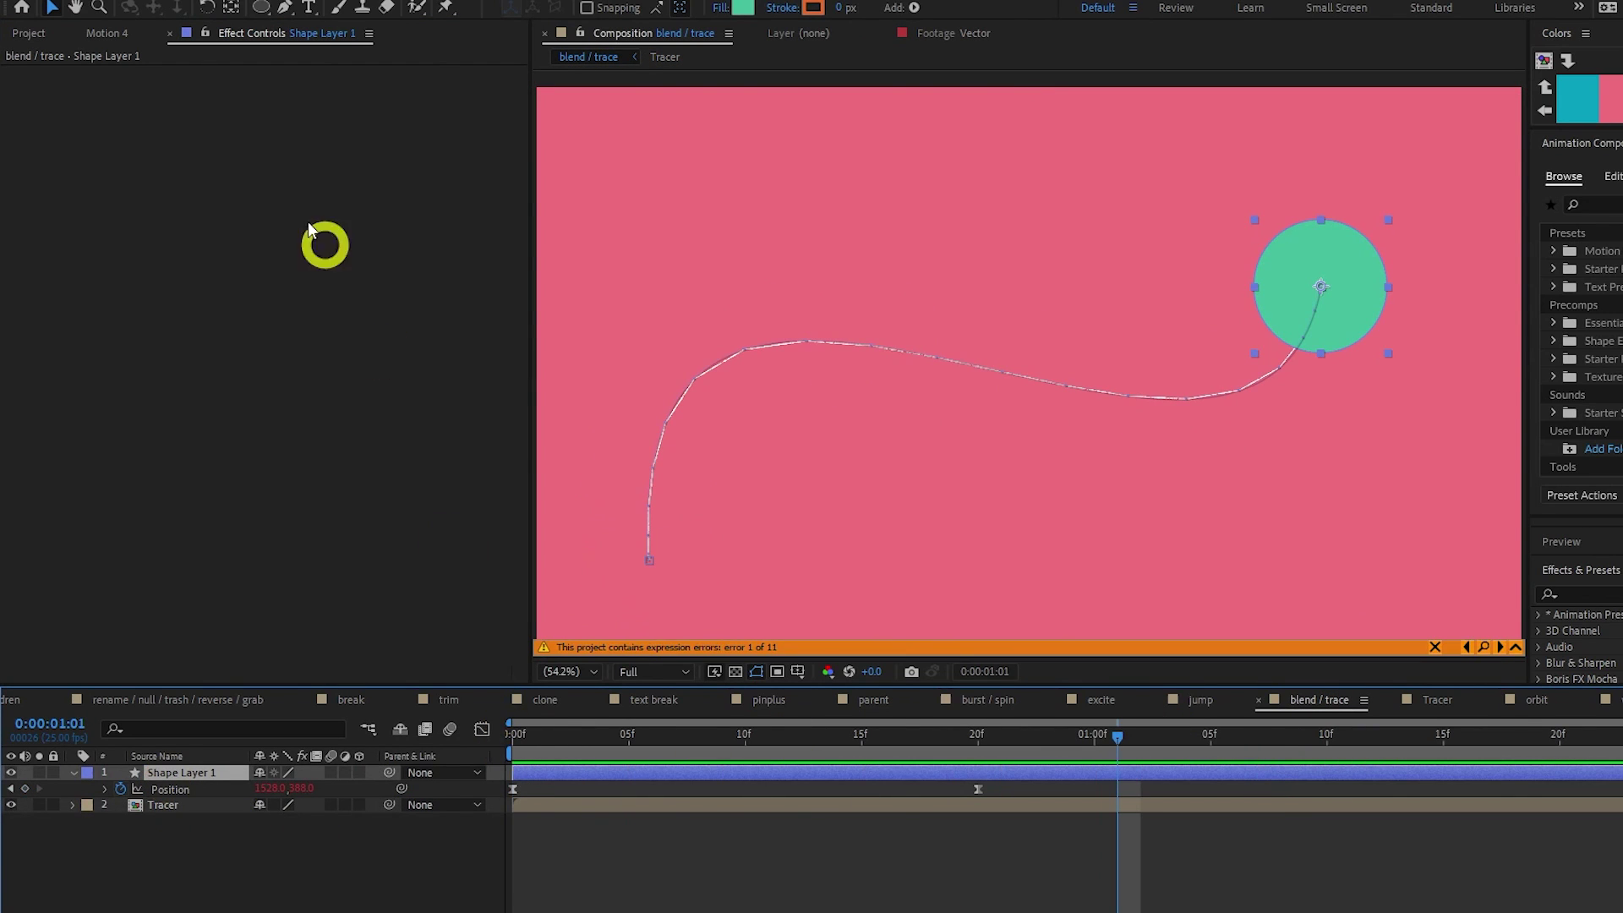
pyautogui.click(134, 37)
pyautogui.click(202, 788)
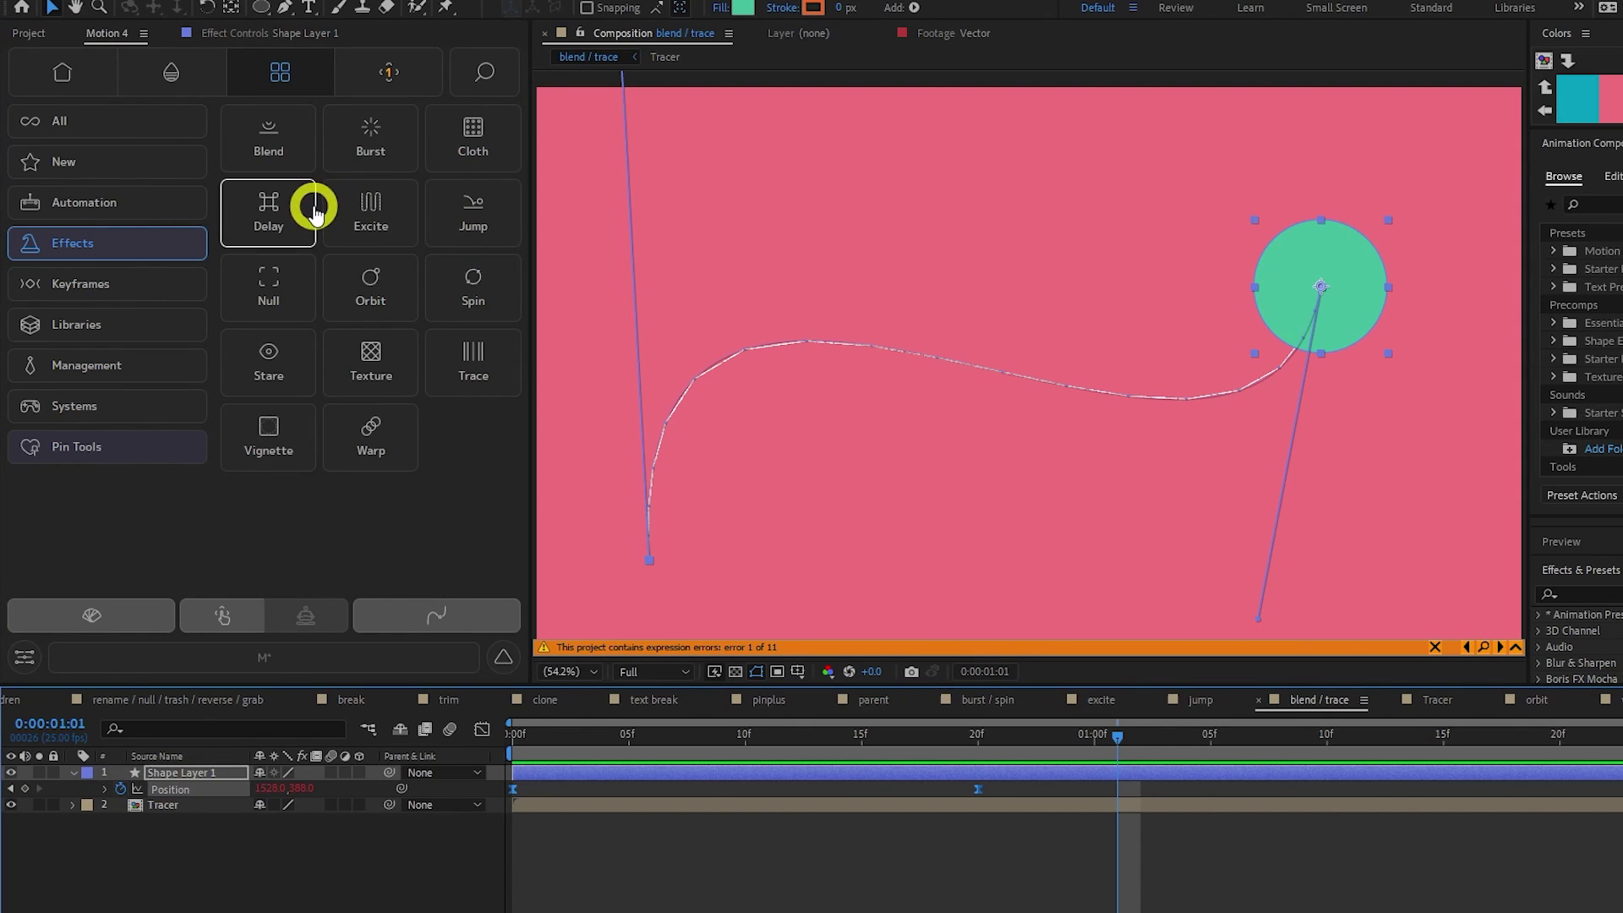
pyautogui.click(278, 142)
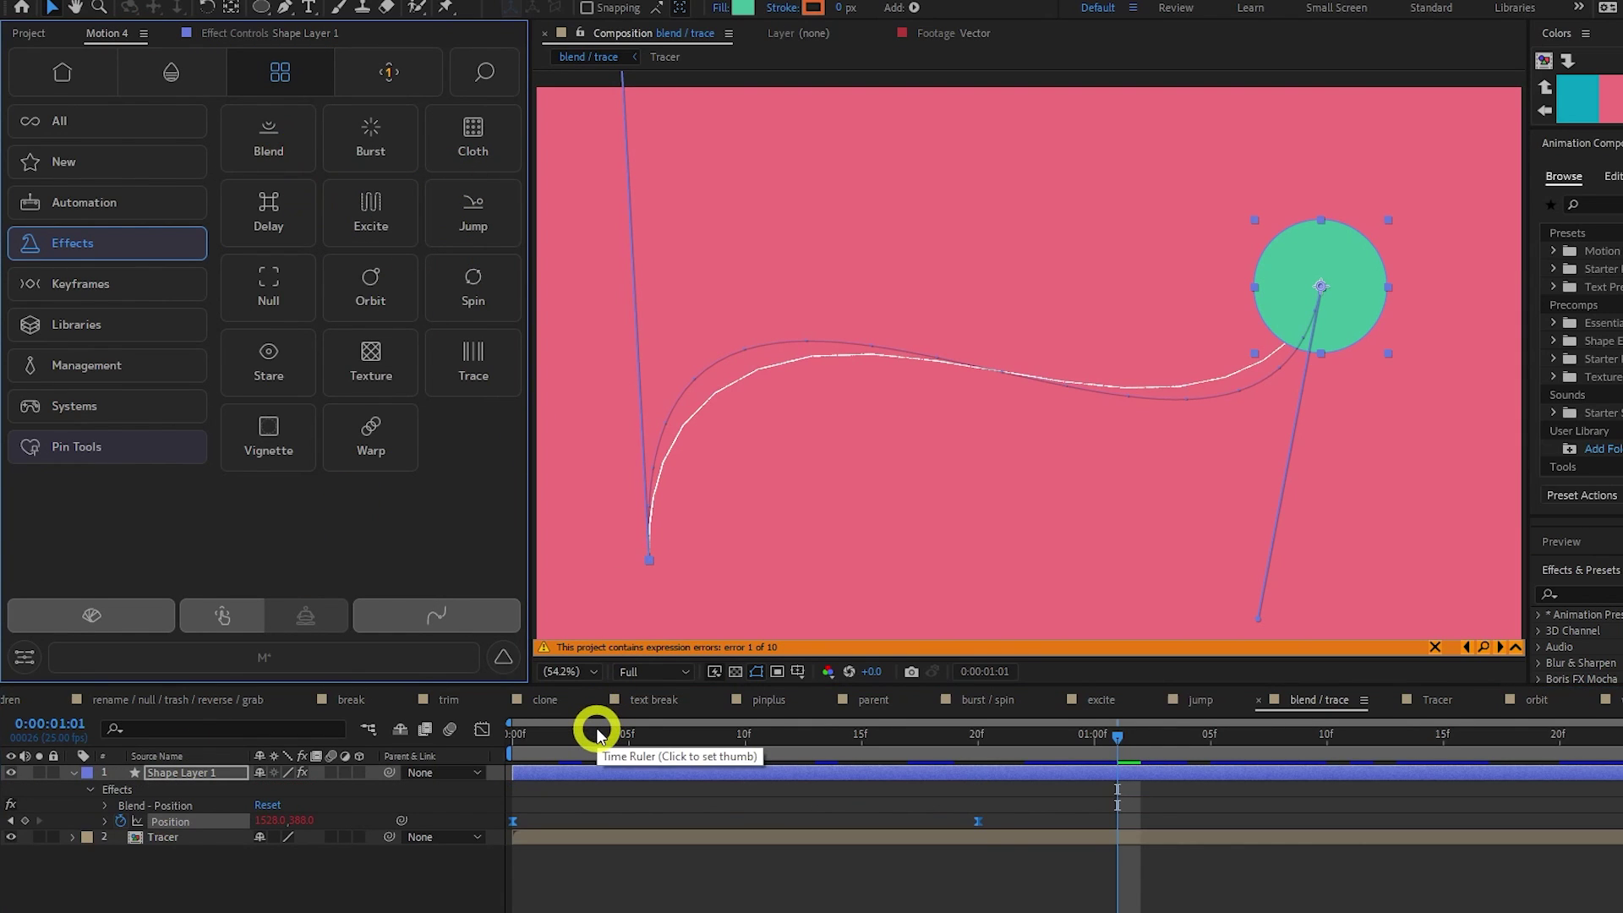
pyautogui.click(222, 34)
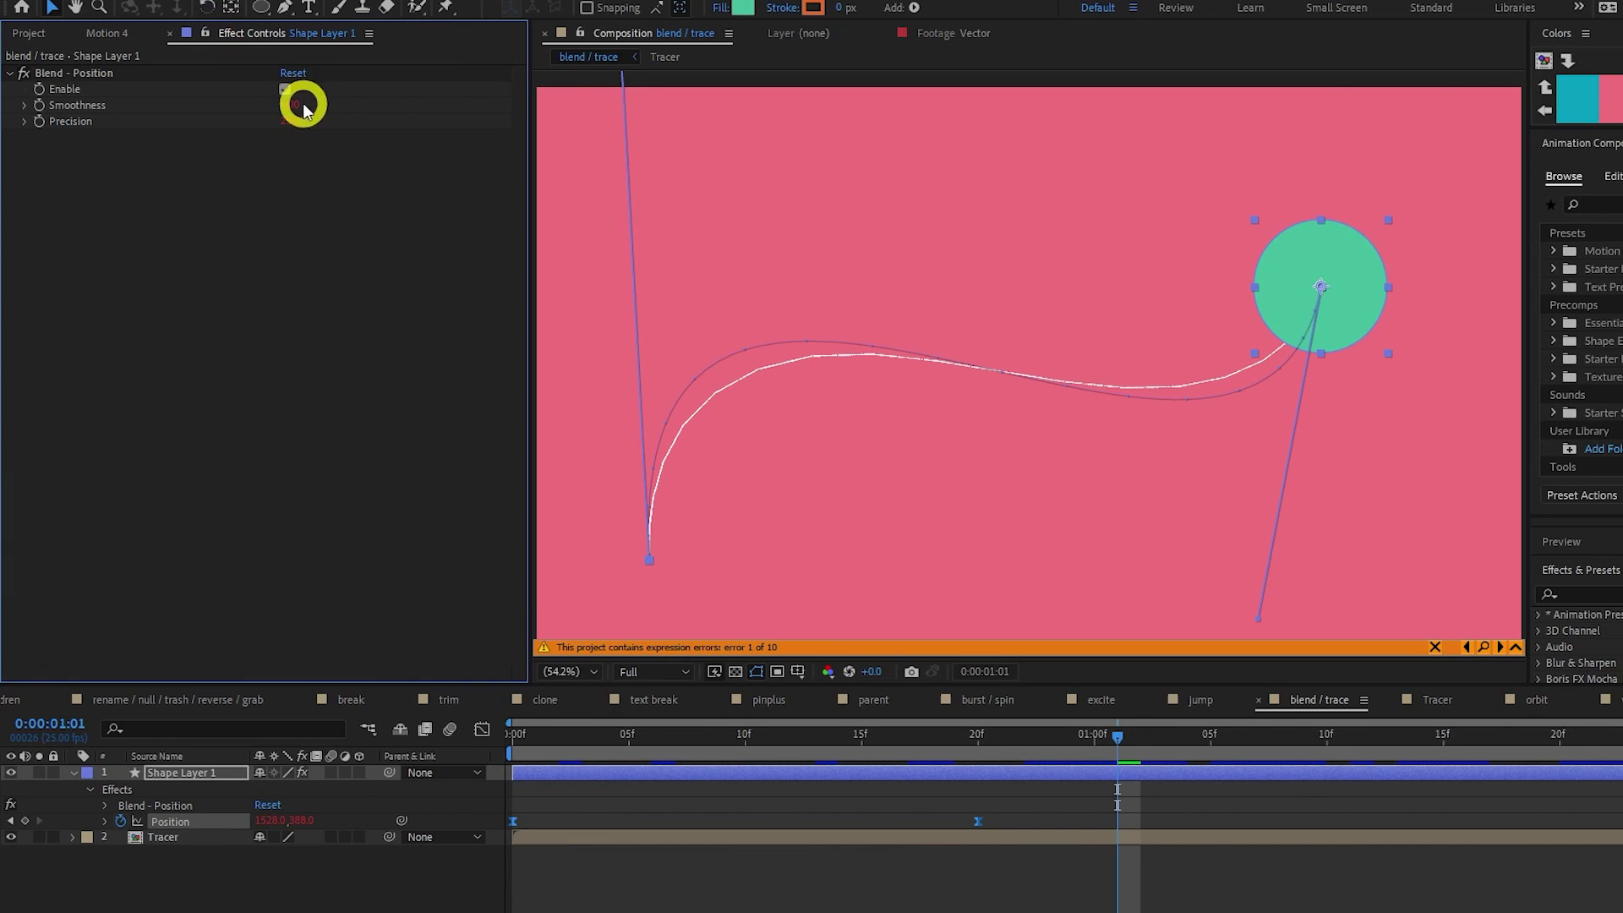
pyautogui.moveTo(297, 105)
pyautogui.mouseDown()
pyautogui.moveTo(335, 103)
pyautogui.moveTo(203, 123)
pyautogui.moveTo(333, 94)
pyautogui.mouseUp()
# - Duplicate the sun layer four times in the orbit composition
pyautogui.click(156, 773)
pyautogui.press('Home')
pyautogui.click(481, 730)
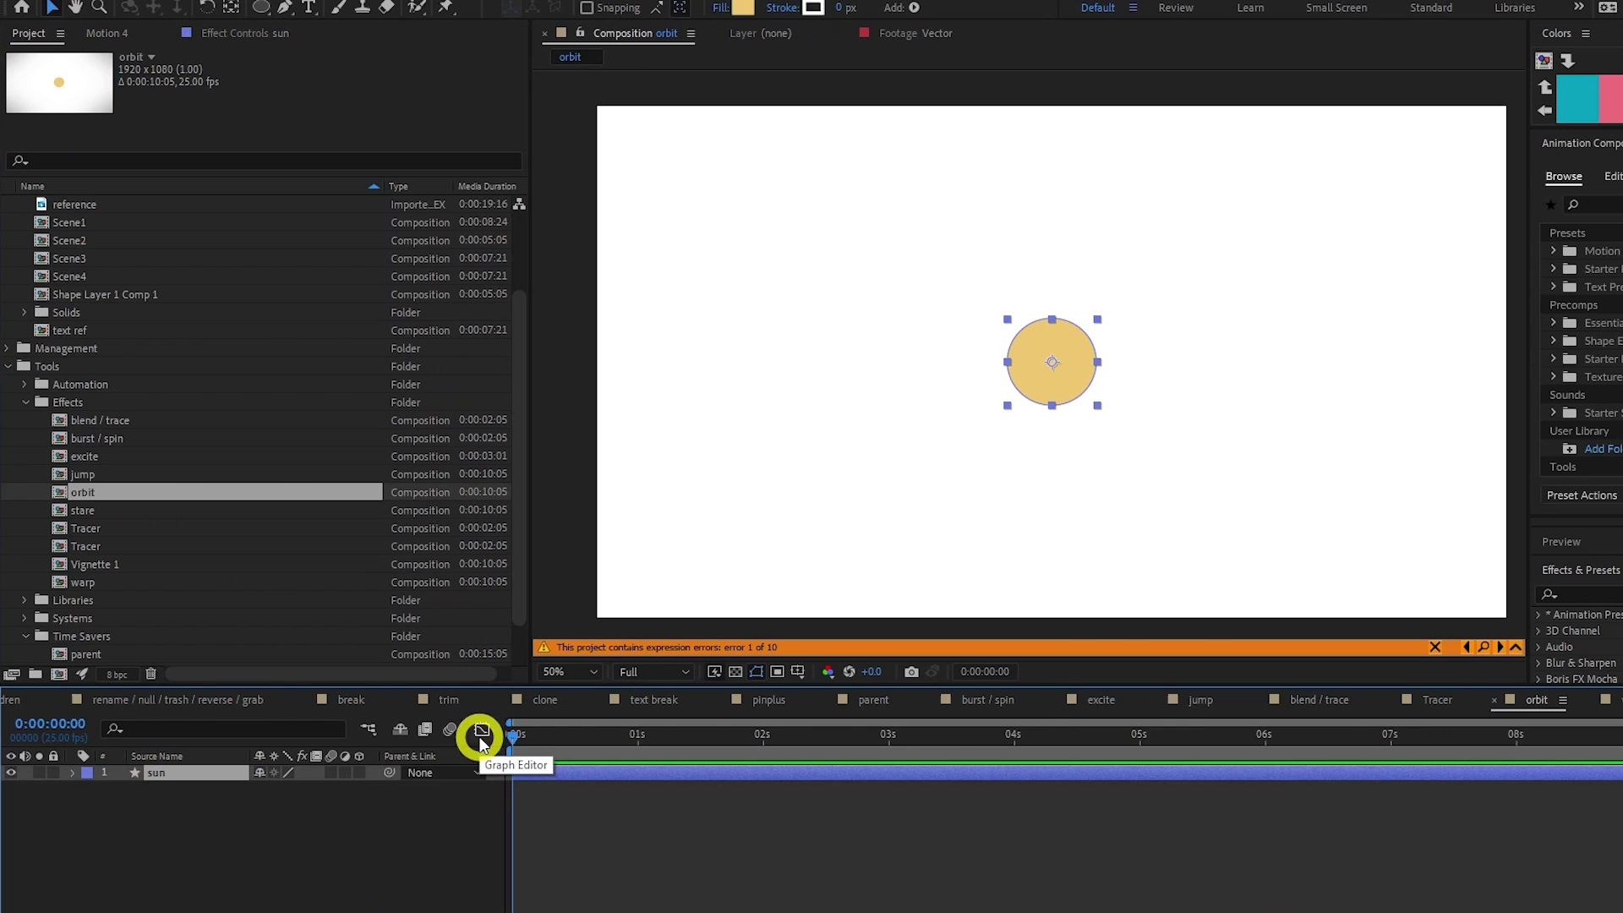
pyautogui.click(161, 771)
pyautogui.hotkey('ctrl', 'd')
pyautogui.hotkey('ctrl', 'd')
pyautogui.hotkey('ctrl', 'd')
pyautogui.hotkey('ctrl', 'd')
# - Rename the four duplicated sun layers with the base name planet, numbered 1 to 4, using the Rename tool
pyautogui.click(188, 821)
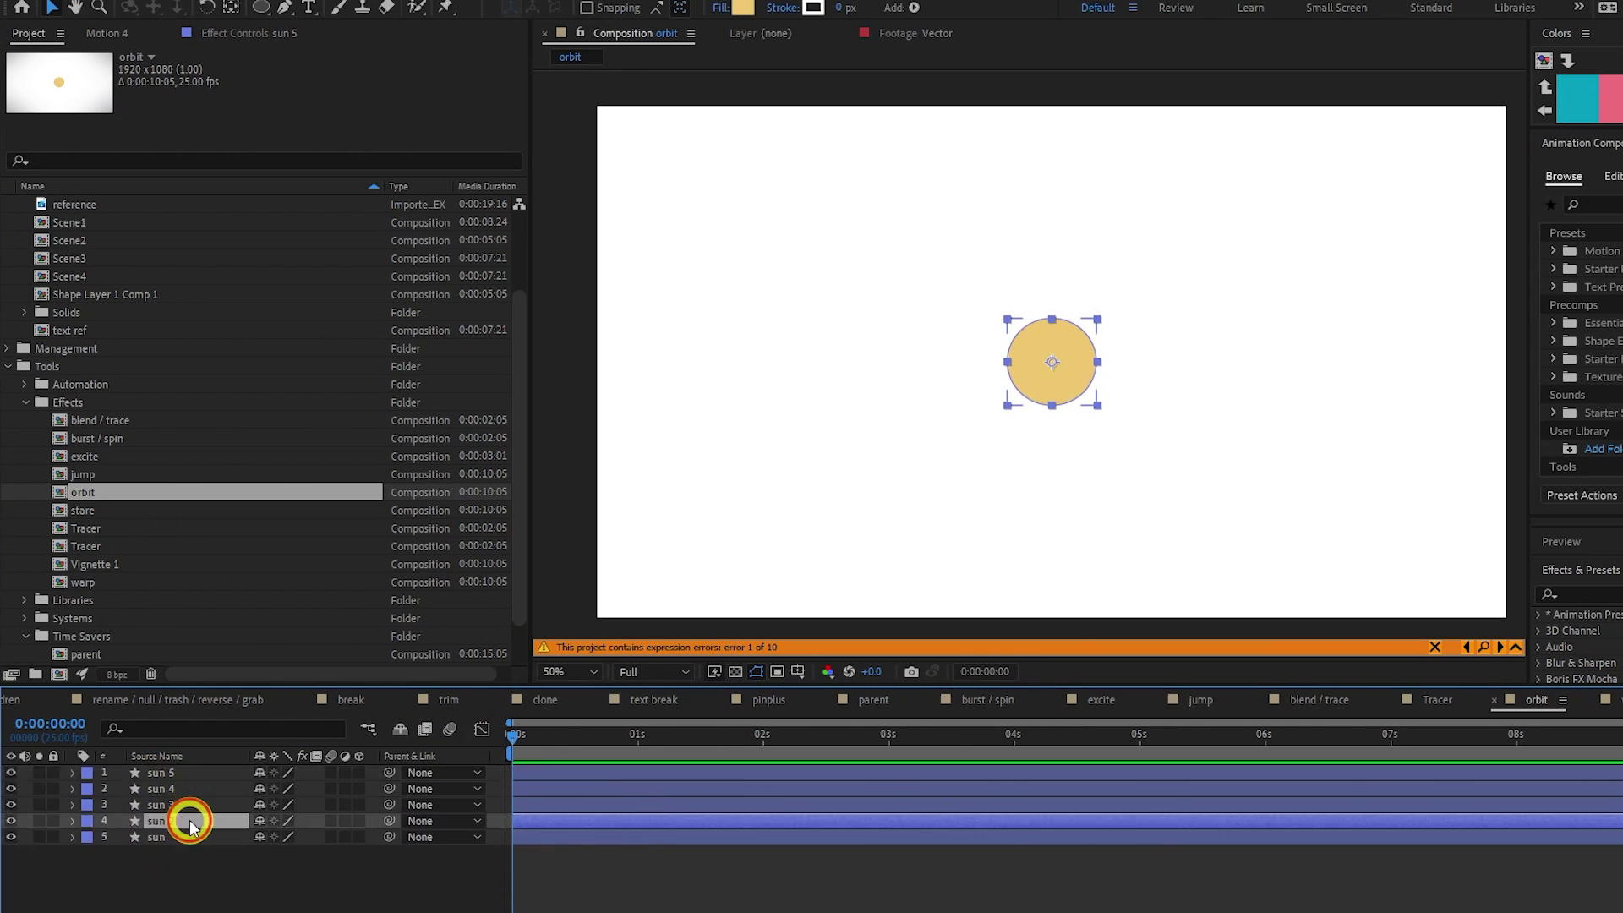
pyautogui.keyDown('shift'); pyautogui.click(185, 774); pyautogui.keyUp('shift')
pyautogui.click(349, 158)
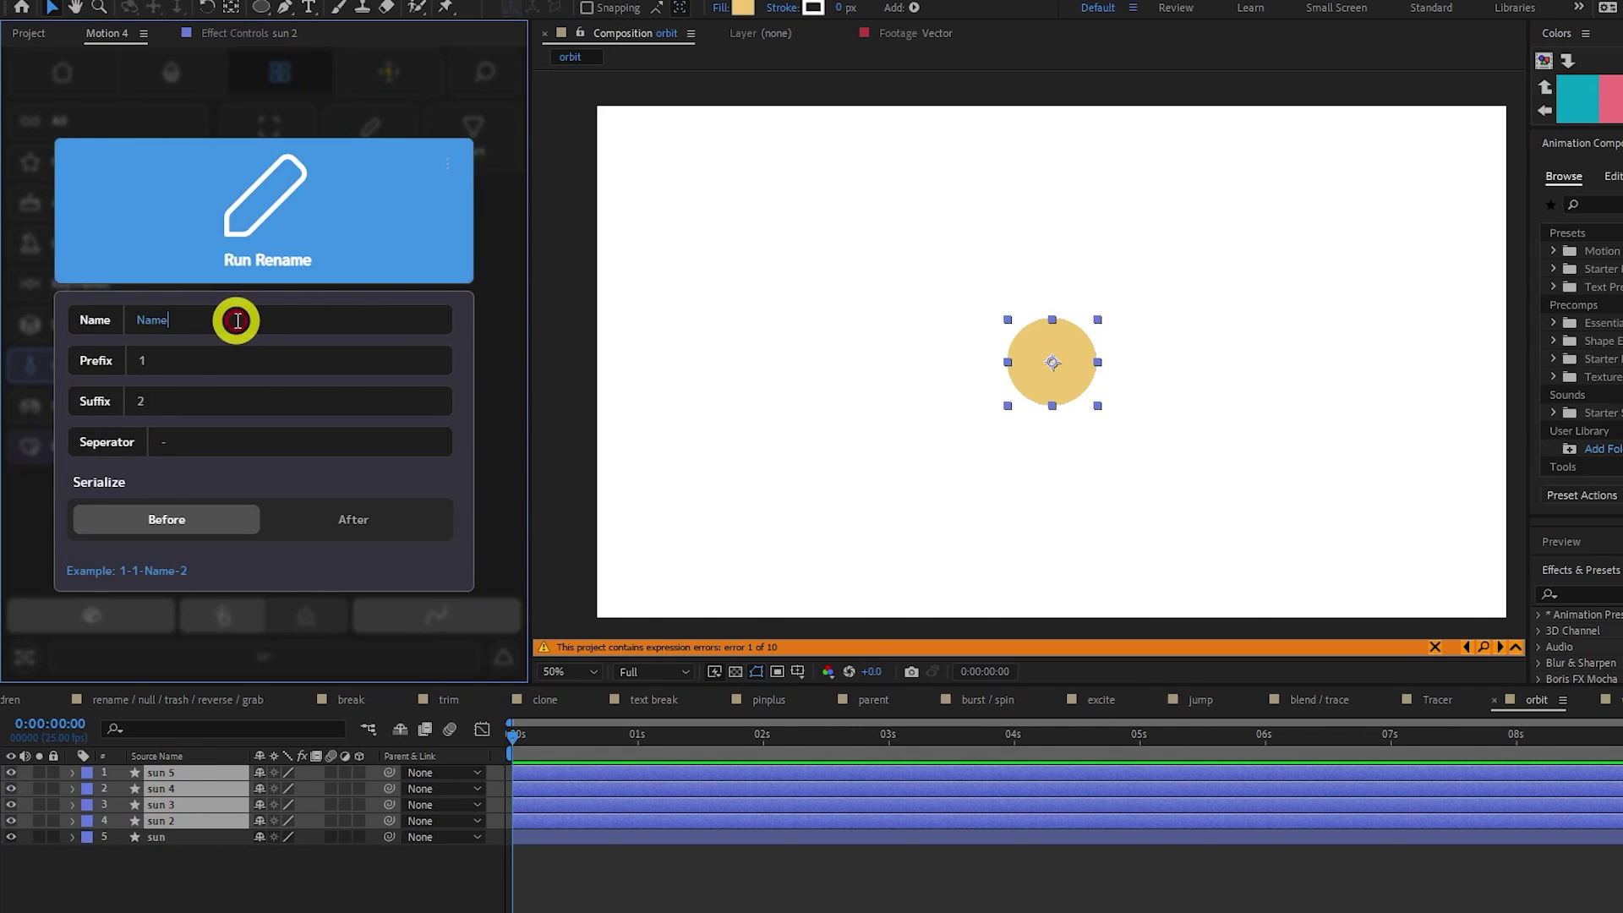
pyautogui.click(237, 321)
pyautogui.write('p')
pyautogui.write('lanet')
pyautogui.click(273, 255)
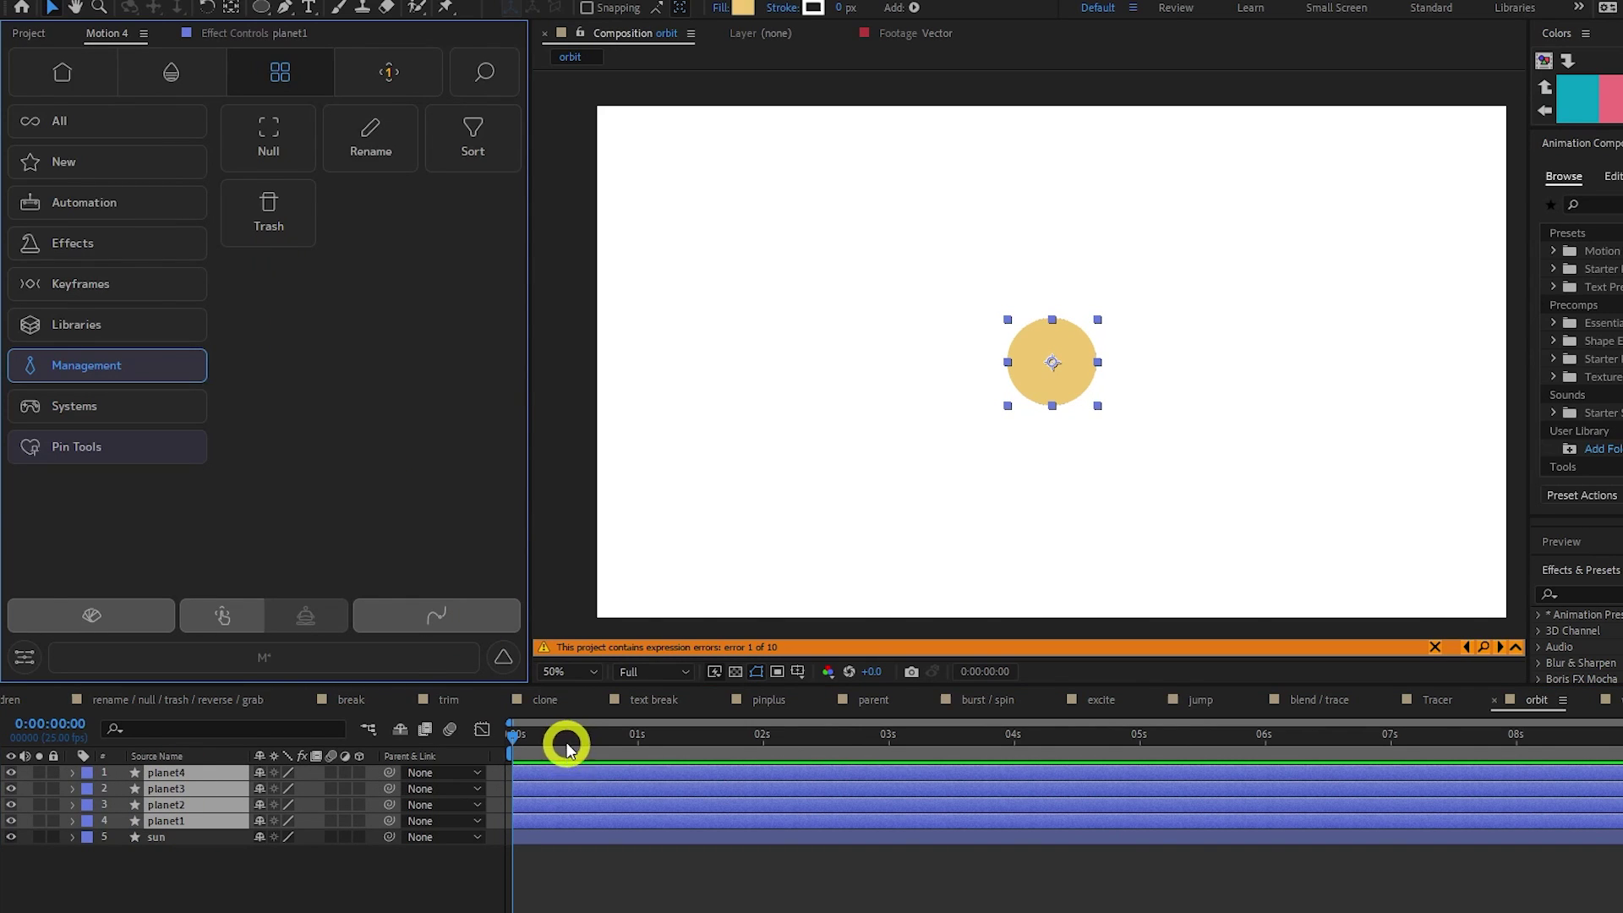
# - Apply the Orbit tool to the four planet layers and set planet1's orbit Distance to about 11.5, adjusting its Calibration as well
pyautogui.click(107, 243)
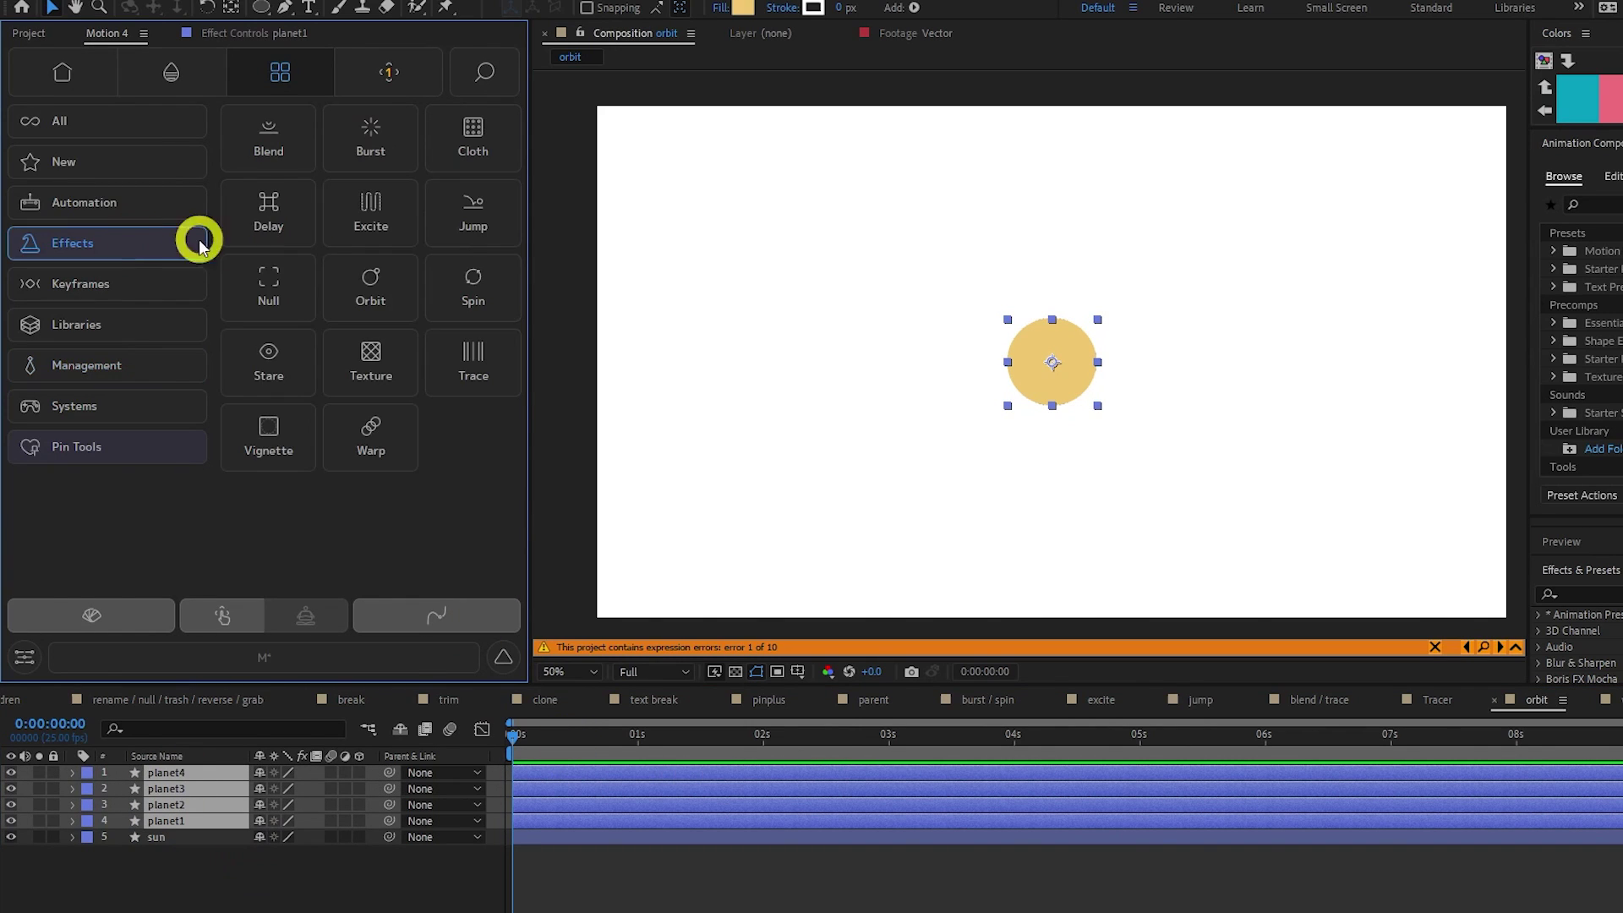
pyautogui.click(351, 290)
pyautogui.click(106, 885)
pyautogui.click(122, 880)
pyautogui.click(210, 866)
pyautogui.moveTo(266, 864); pyautogui.dragTo(197, 860)
pyautogui.moveTo(263, 880); pyautogui.dragTo(343, 883)
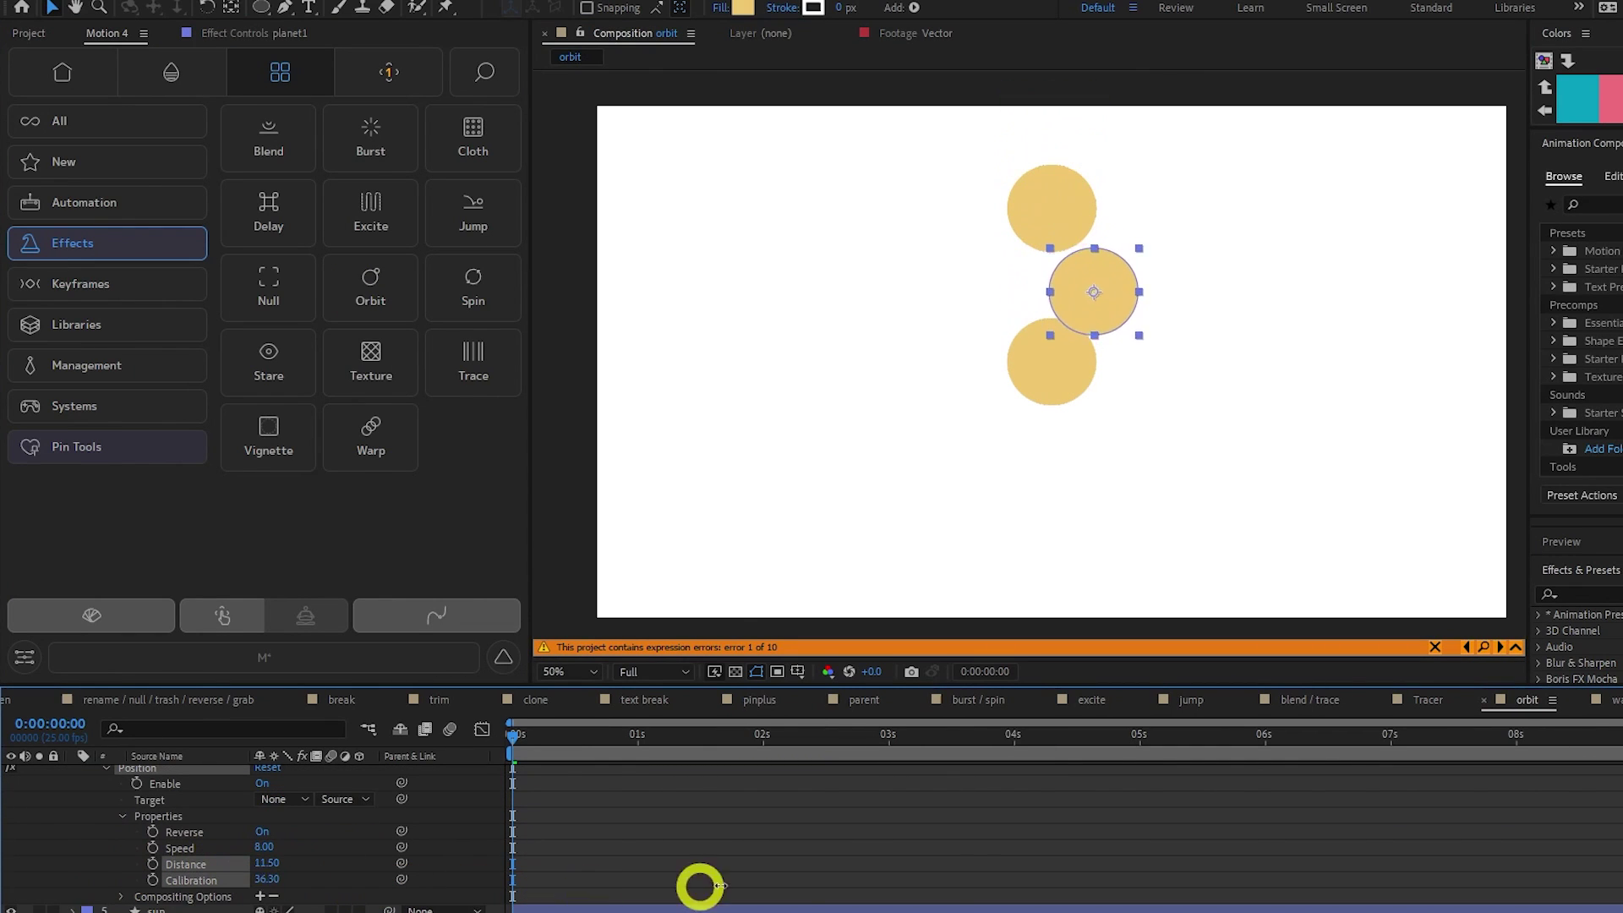
pyautogui.moveTo(789, 883); pyautogui.dragTo(1344, 855)
# - Adjust the orbit distance, calibration and speed of planet3 so it circles the sun separately
pyautogui.scroll(2, 202, 870)
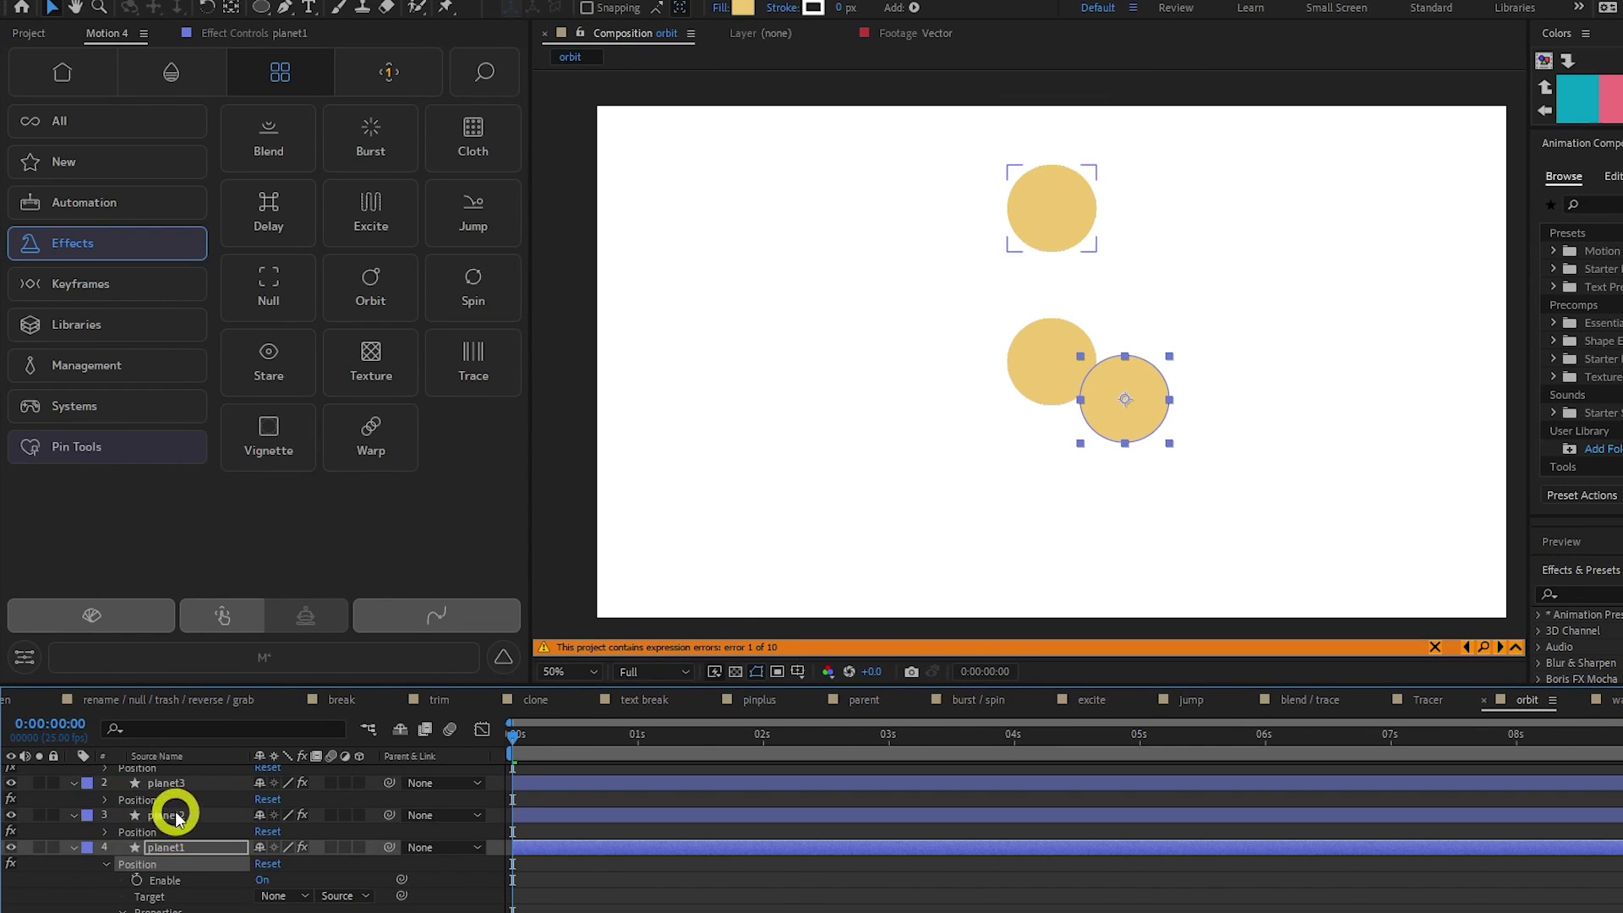
pyautogui.click(188, 817)
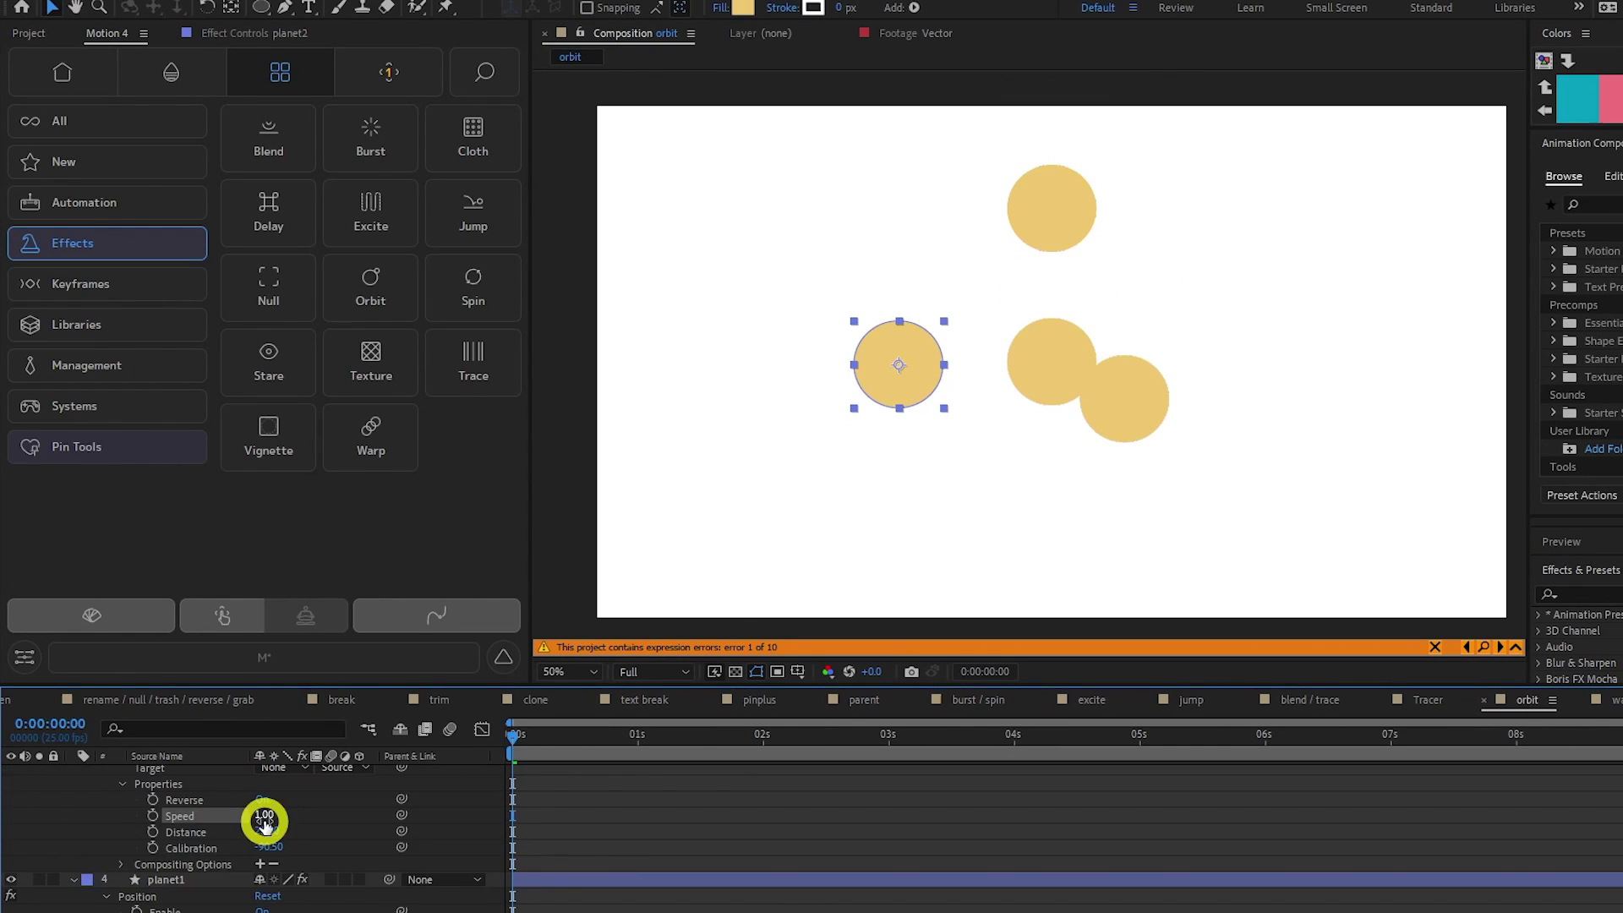
pyautogui.scroll(5, 265, 824)
pyautogui.click(282, 839)
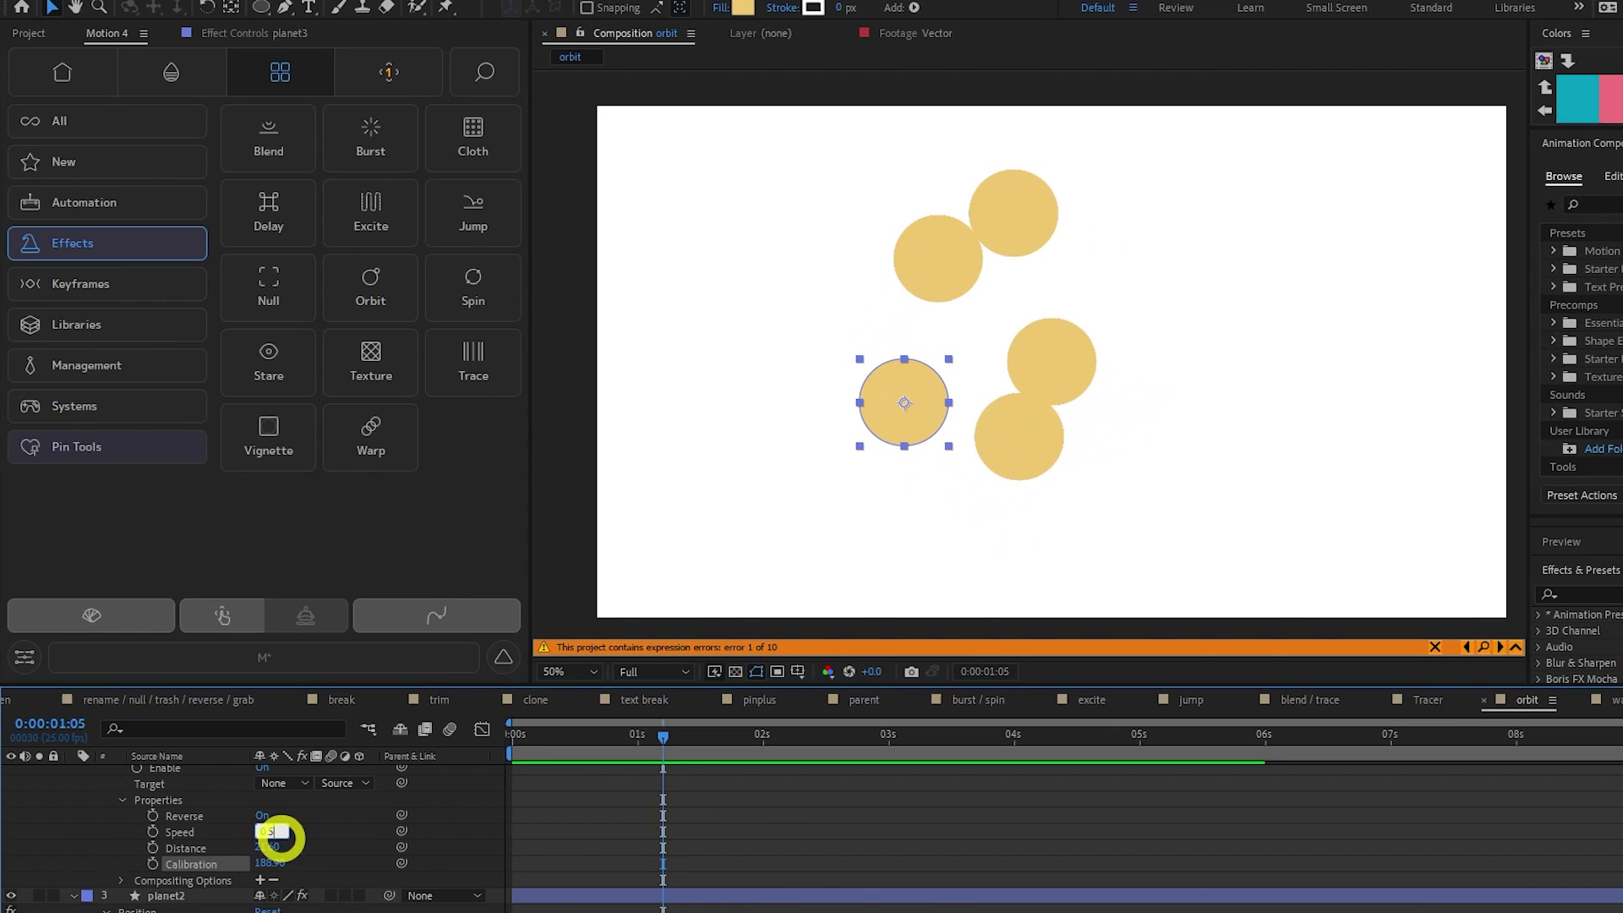
pyautogui.press('Return')
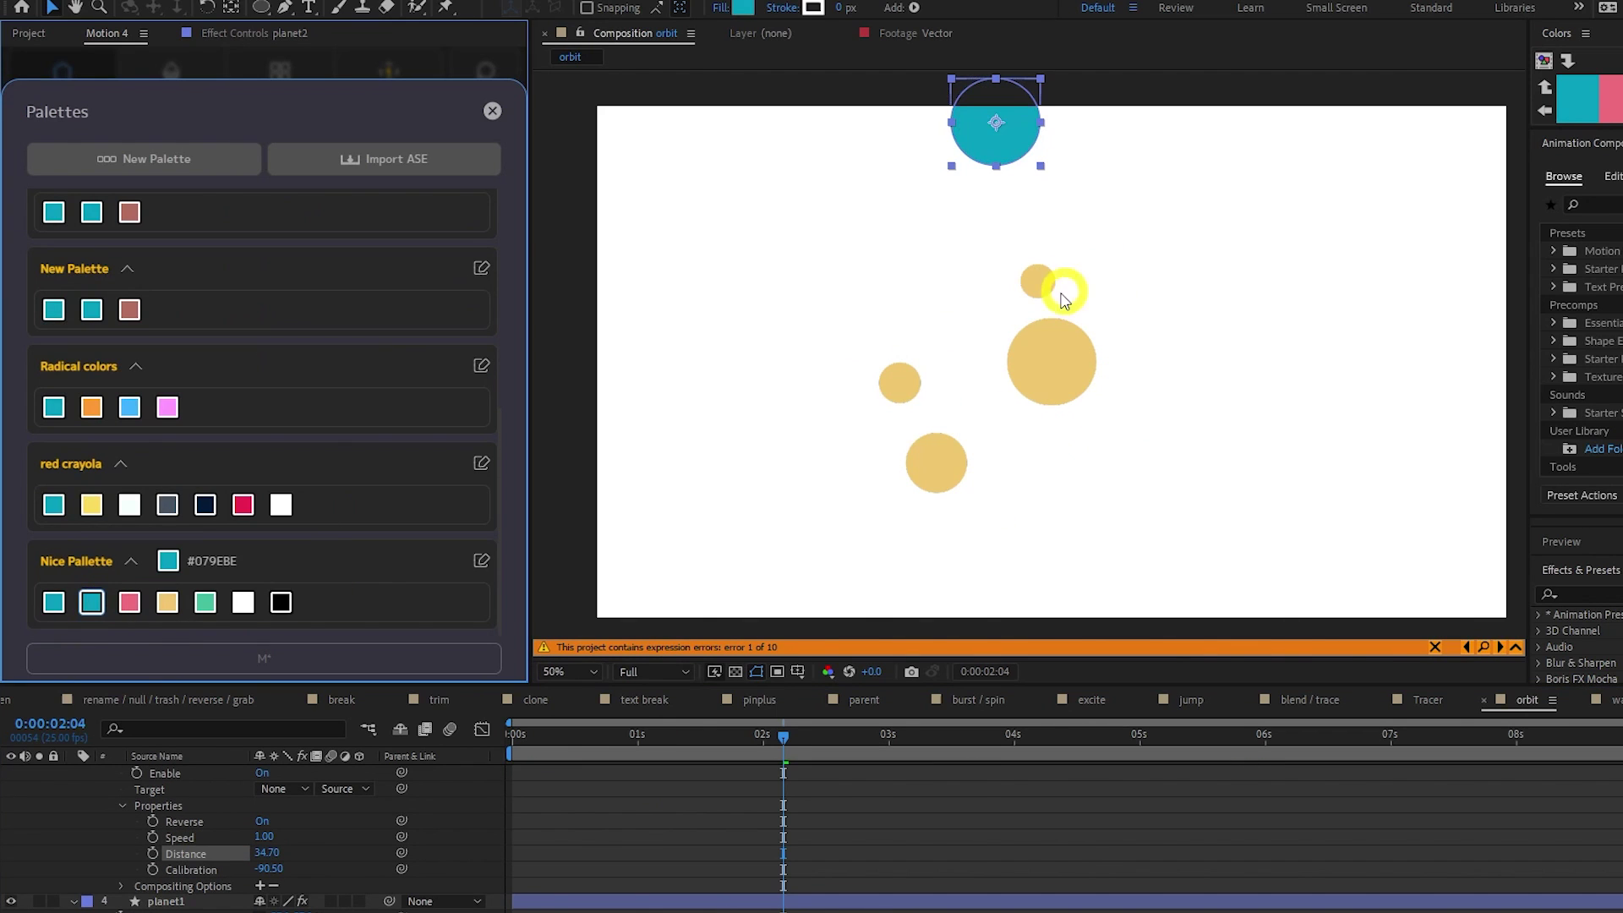
# - Colour planet1 pink, planet3 green and the other small planet blue from the Nice Pallette, and adjust planet3's orbit distance
pyautogui.click(129, 602)
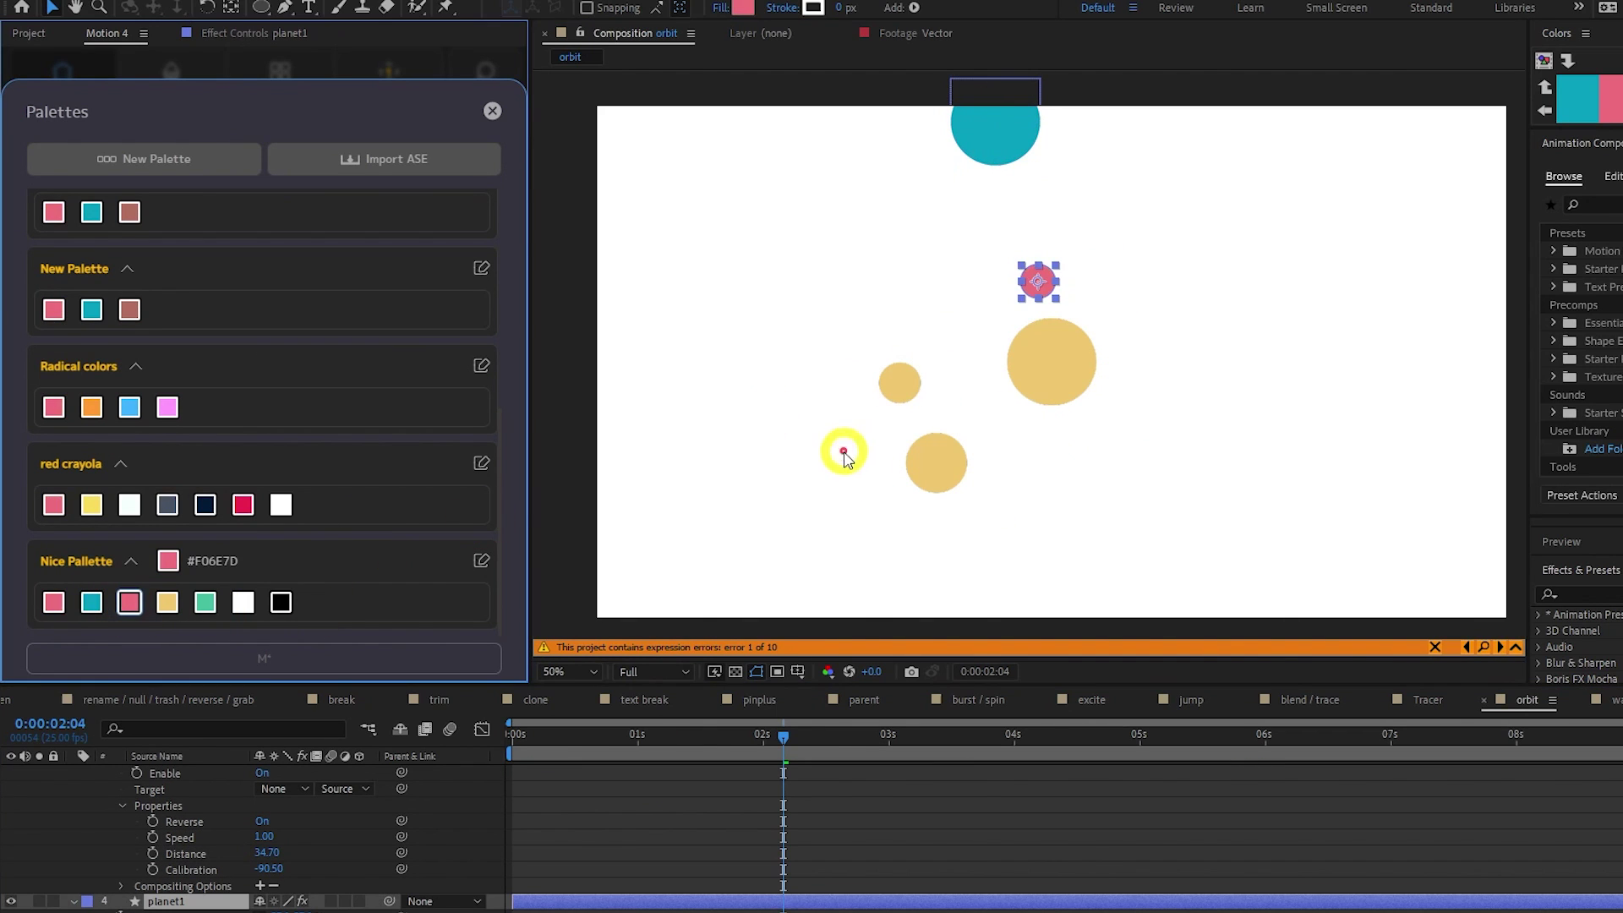
pyautogui.click(934, 463)
pyautogui.click(206, 601)
pyautogui.click(899, 385)
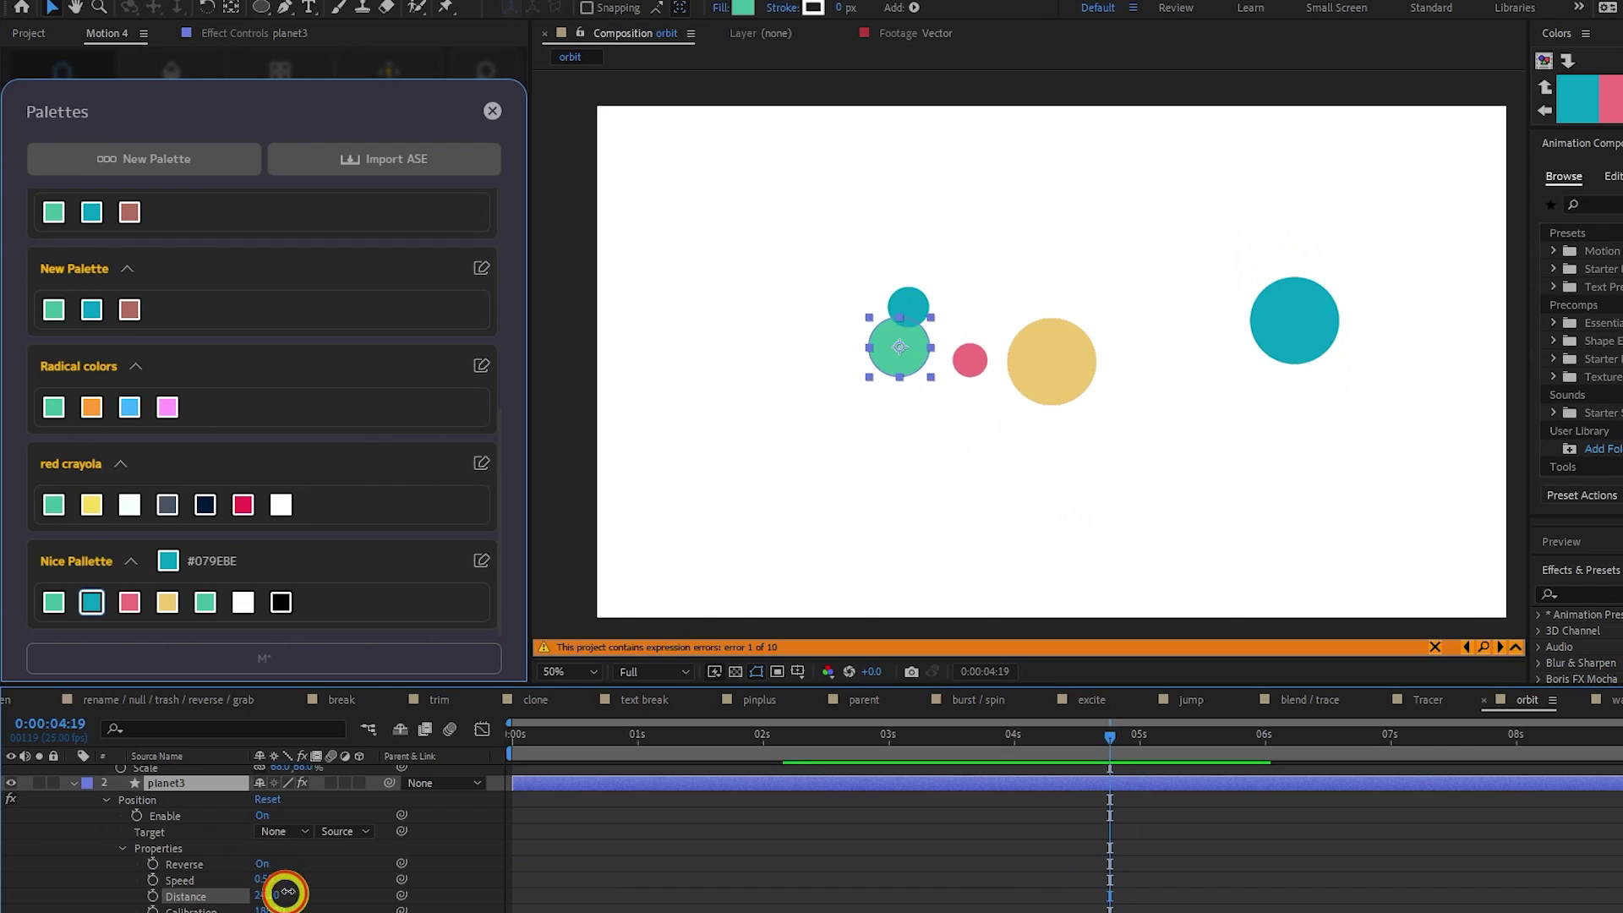
pyautogui.moveTo(282, 887); pyautogui.dragTo(330, 877)
pyautogui.press('space')
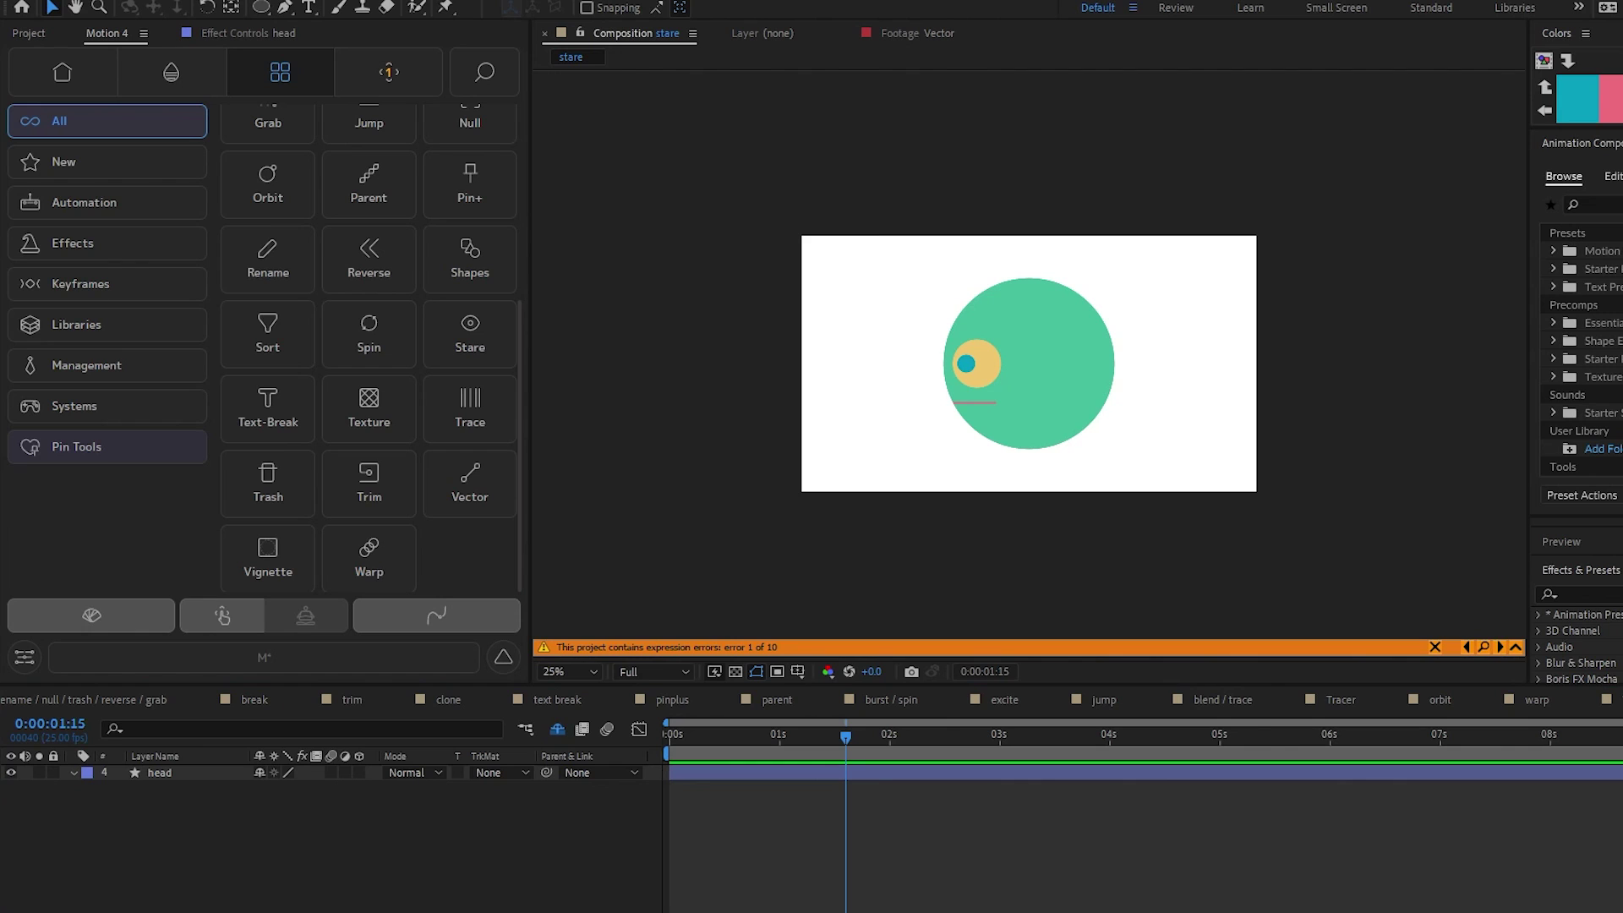
# - Add a null object to the stare composition and apply the Stare tool to the head layer
pyautogui.click(160, 2)
pyautogui.moveTo(185, 10)
pyautogui.click(529, 84)
pyautogui.moveTo(1043, 375); pyautogui.dragTo(879, 373)
pyautogui.click(169, 789)
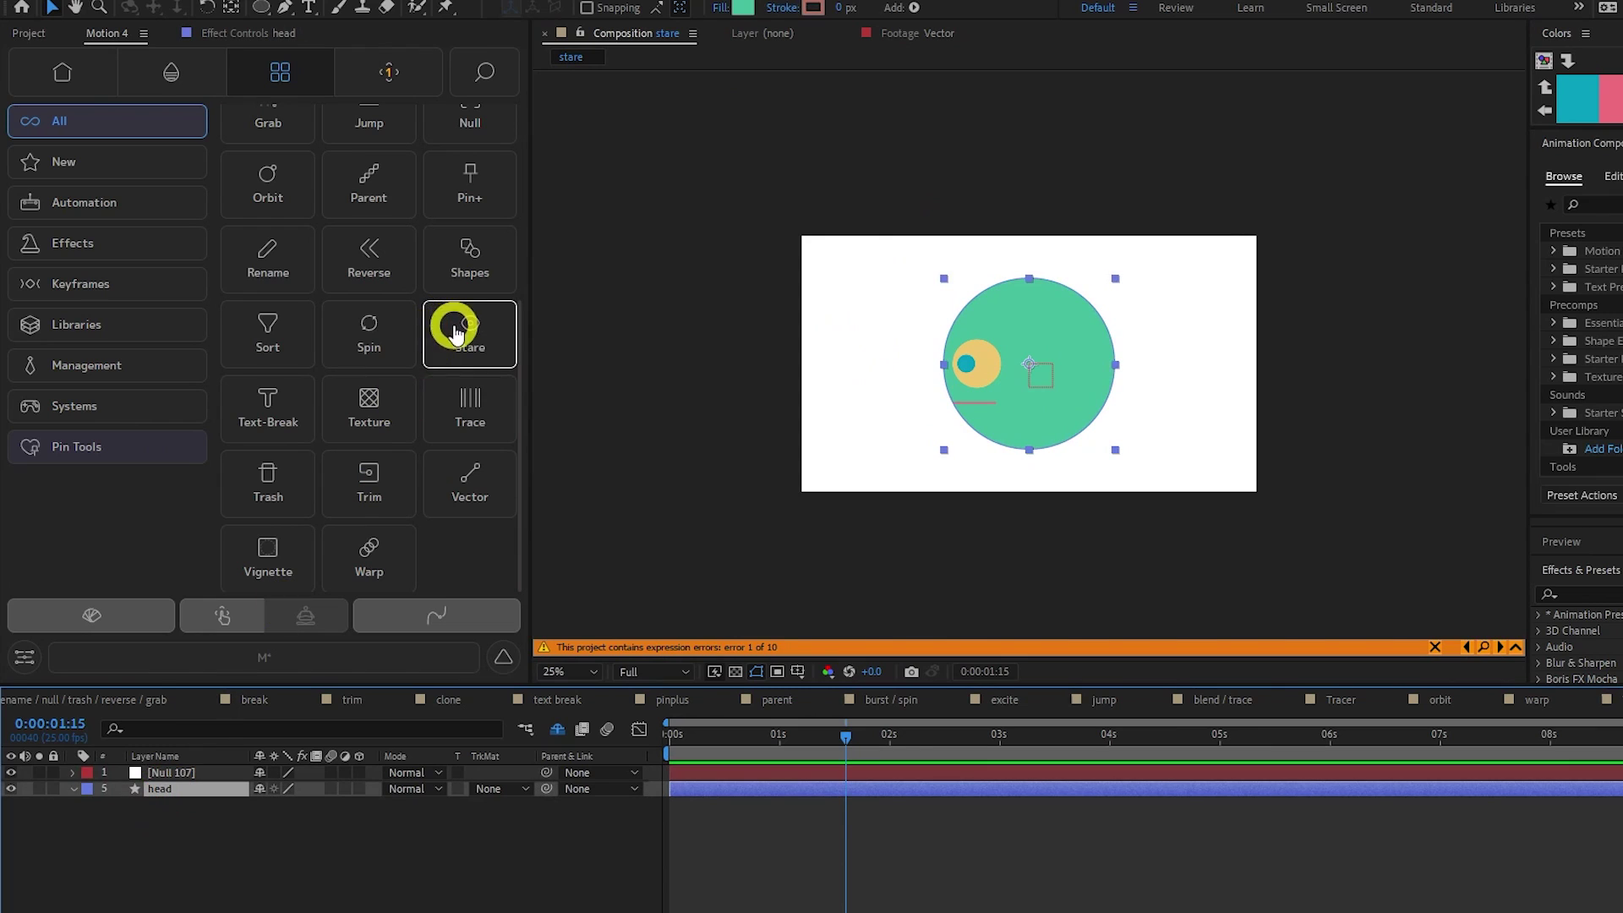
pyautogui.click(455, 331)
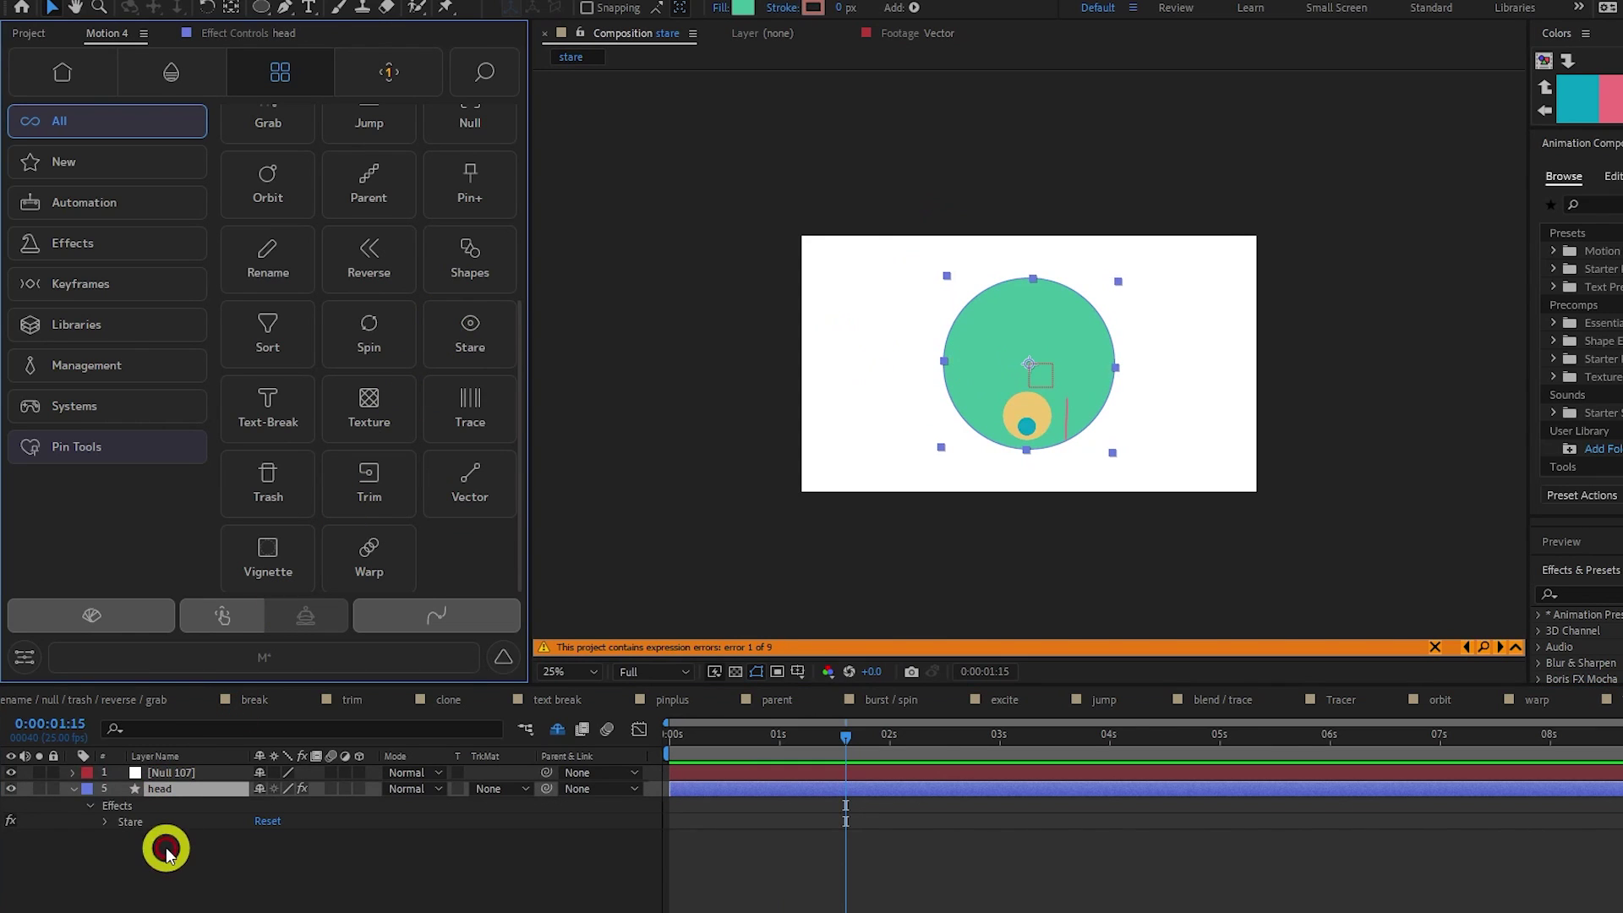
# - Set the Target of the head's Stare effect to the null layer
pyautogui.click(107, 820)
pyautogui.click(260, 851)
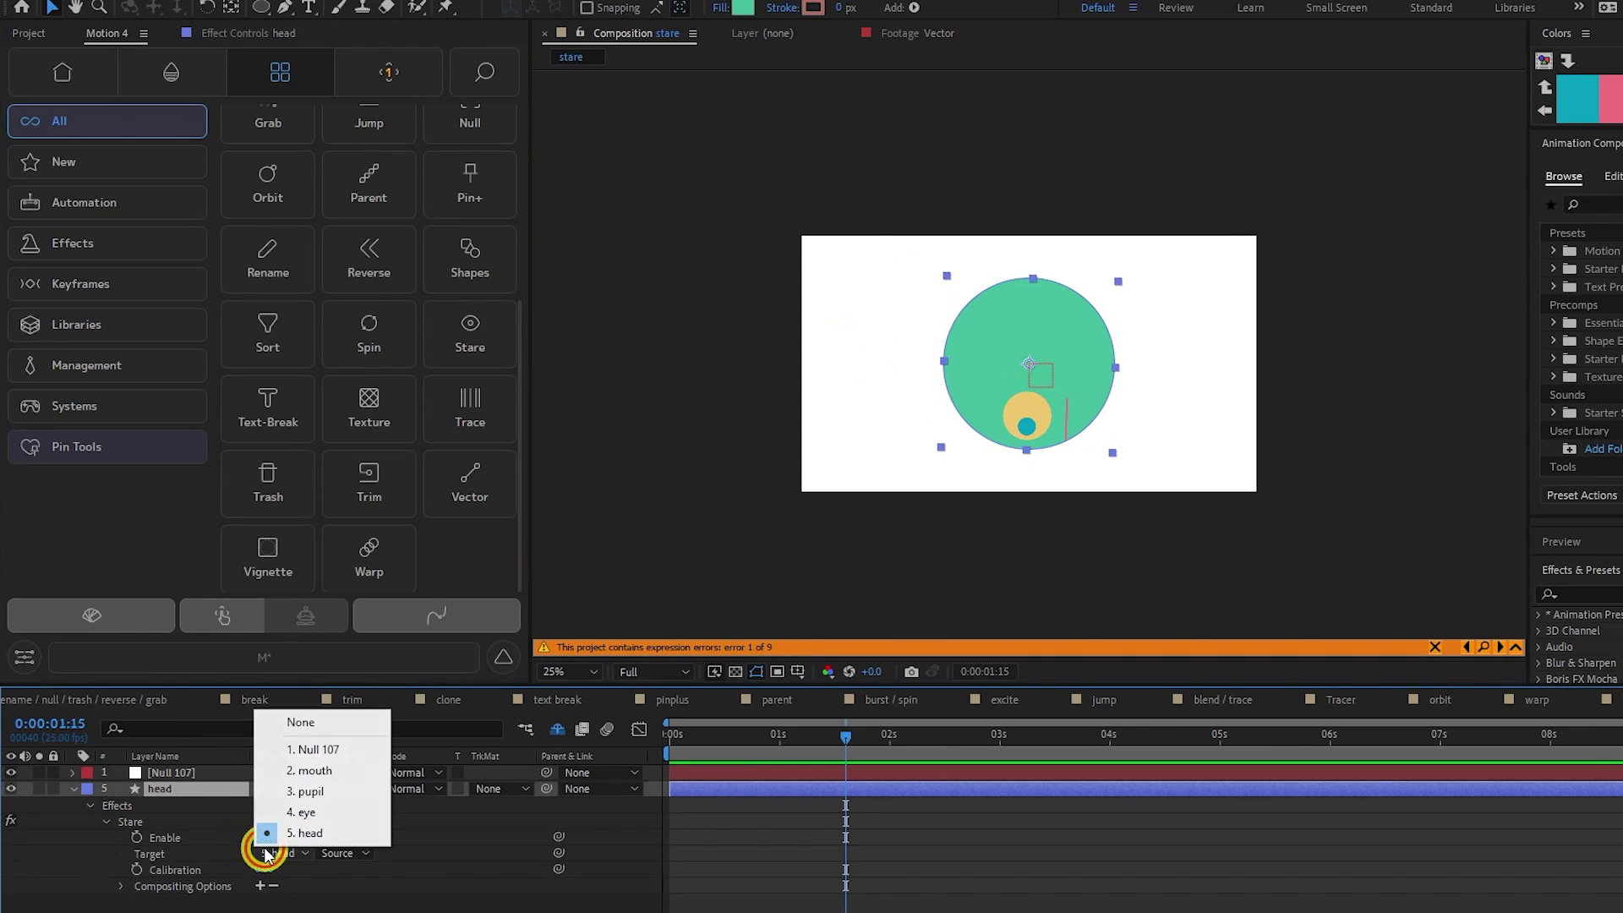
pyautogui.click(319, 749)
# - Adjust the Stare effect's Calibration and move the null around the head to test where the face looks
pyautogui.click(167, 773)
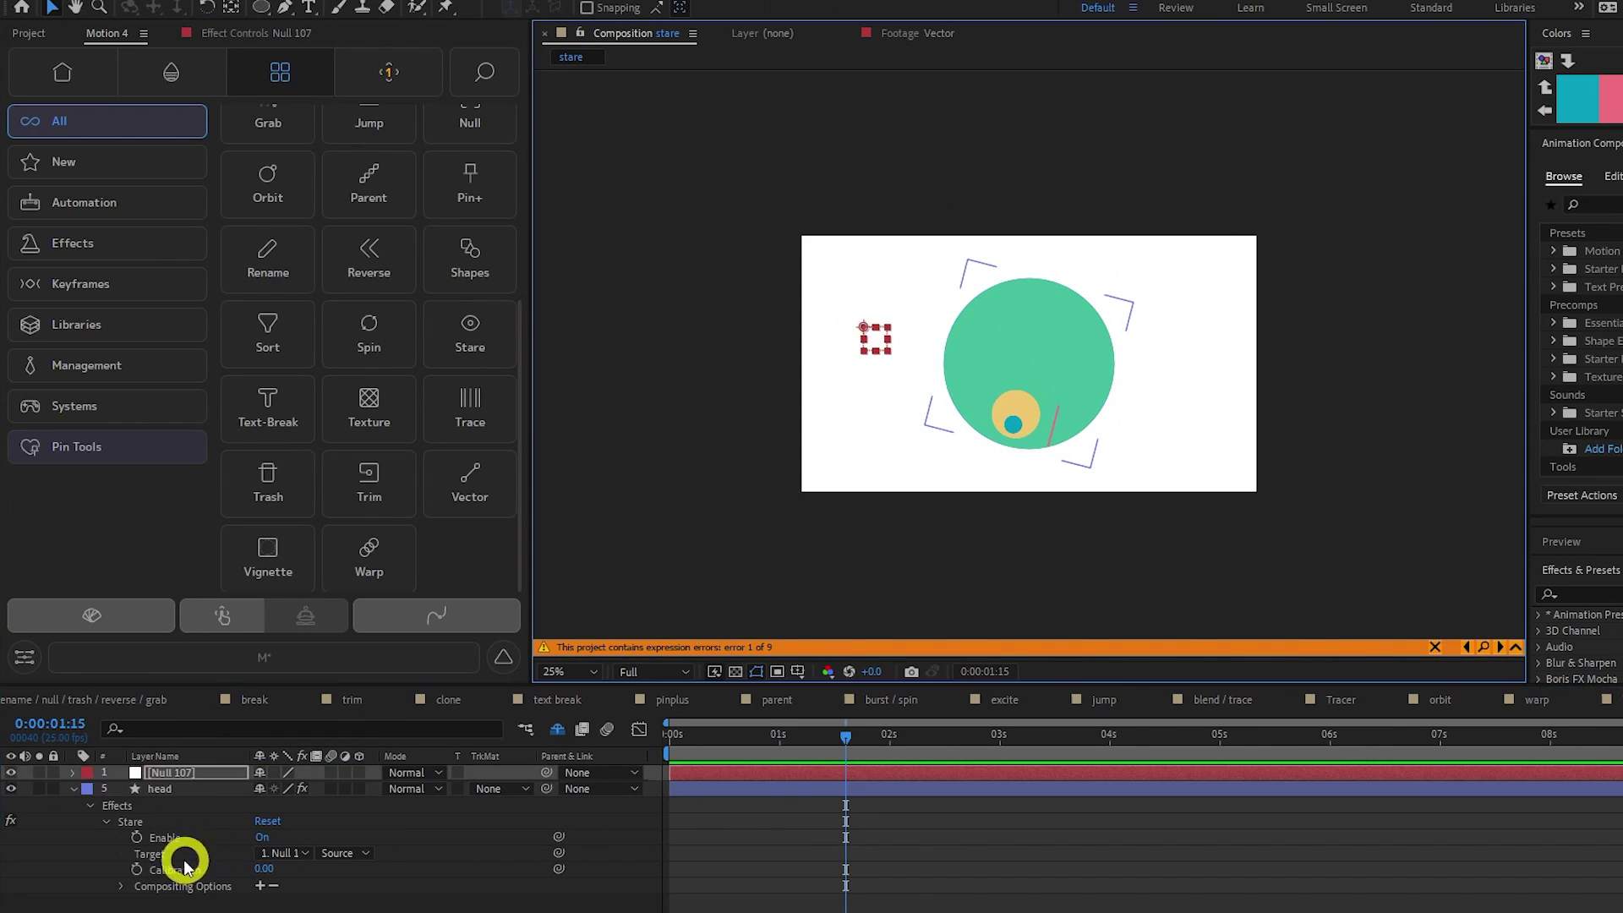
pyautogui.moveTo(271, 873); pyautogui.dragTo(975, 795)
pyautogui.moveTo(874, 337); pyautogui.dragTo(834, 268)
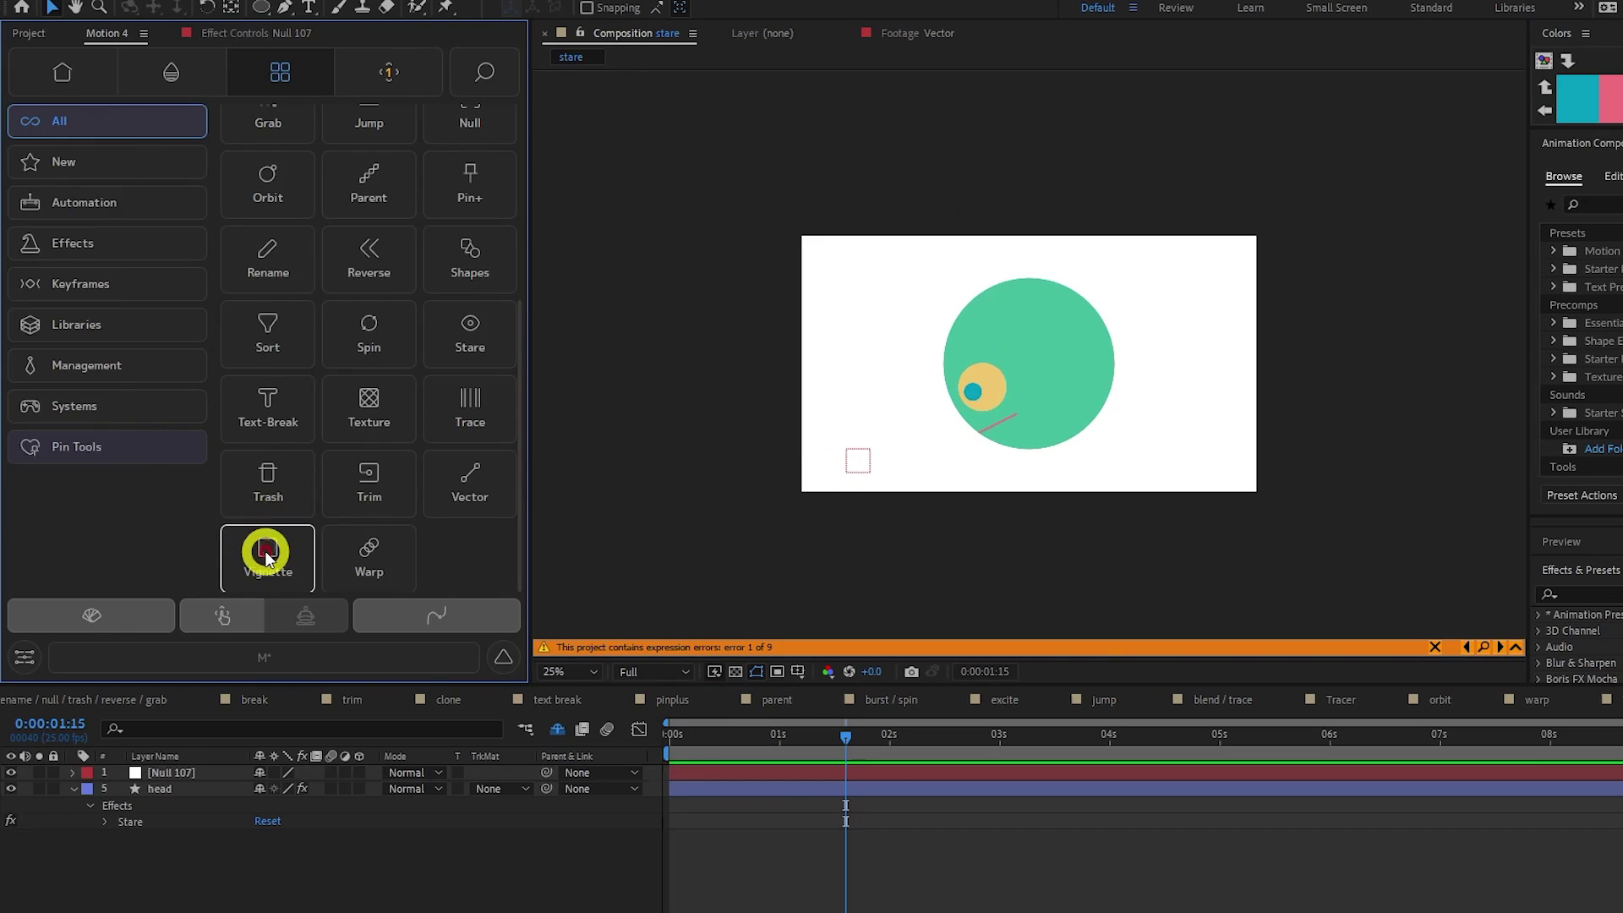
# - Apply the Vignette tool to the stare composition and set the vignette's Intensity to about 56.7
pyautogui.click(266, 553)
pyautogui.click(99, 772)
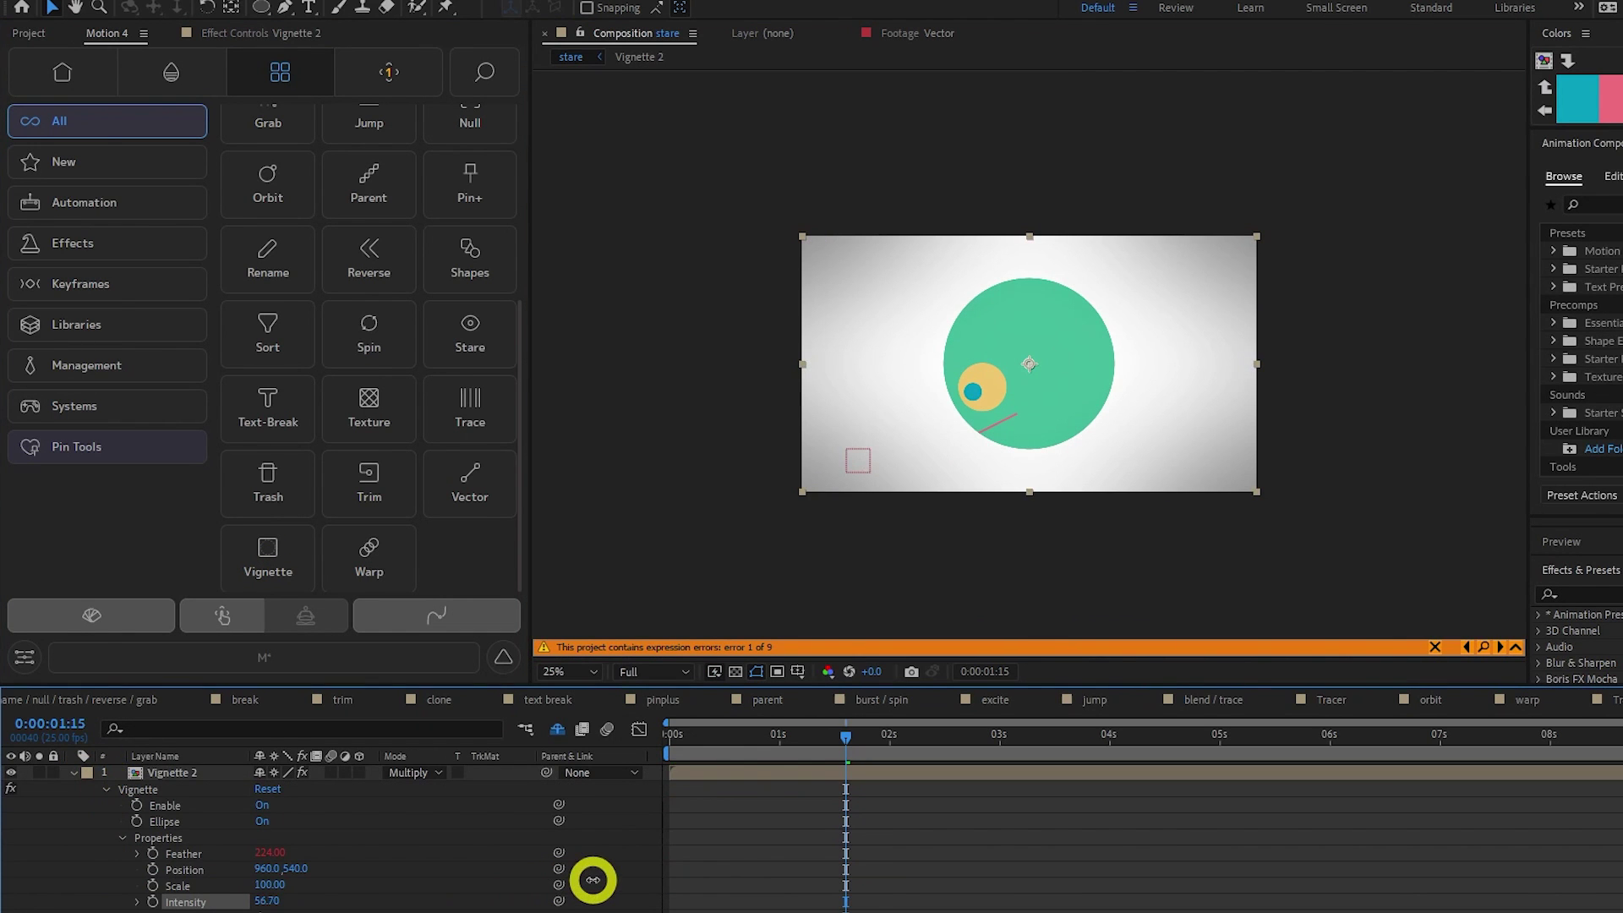
pyautogui.press('.')
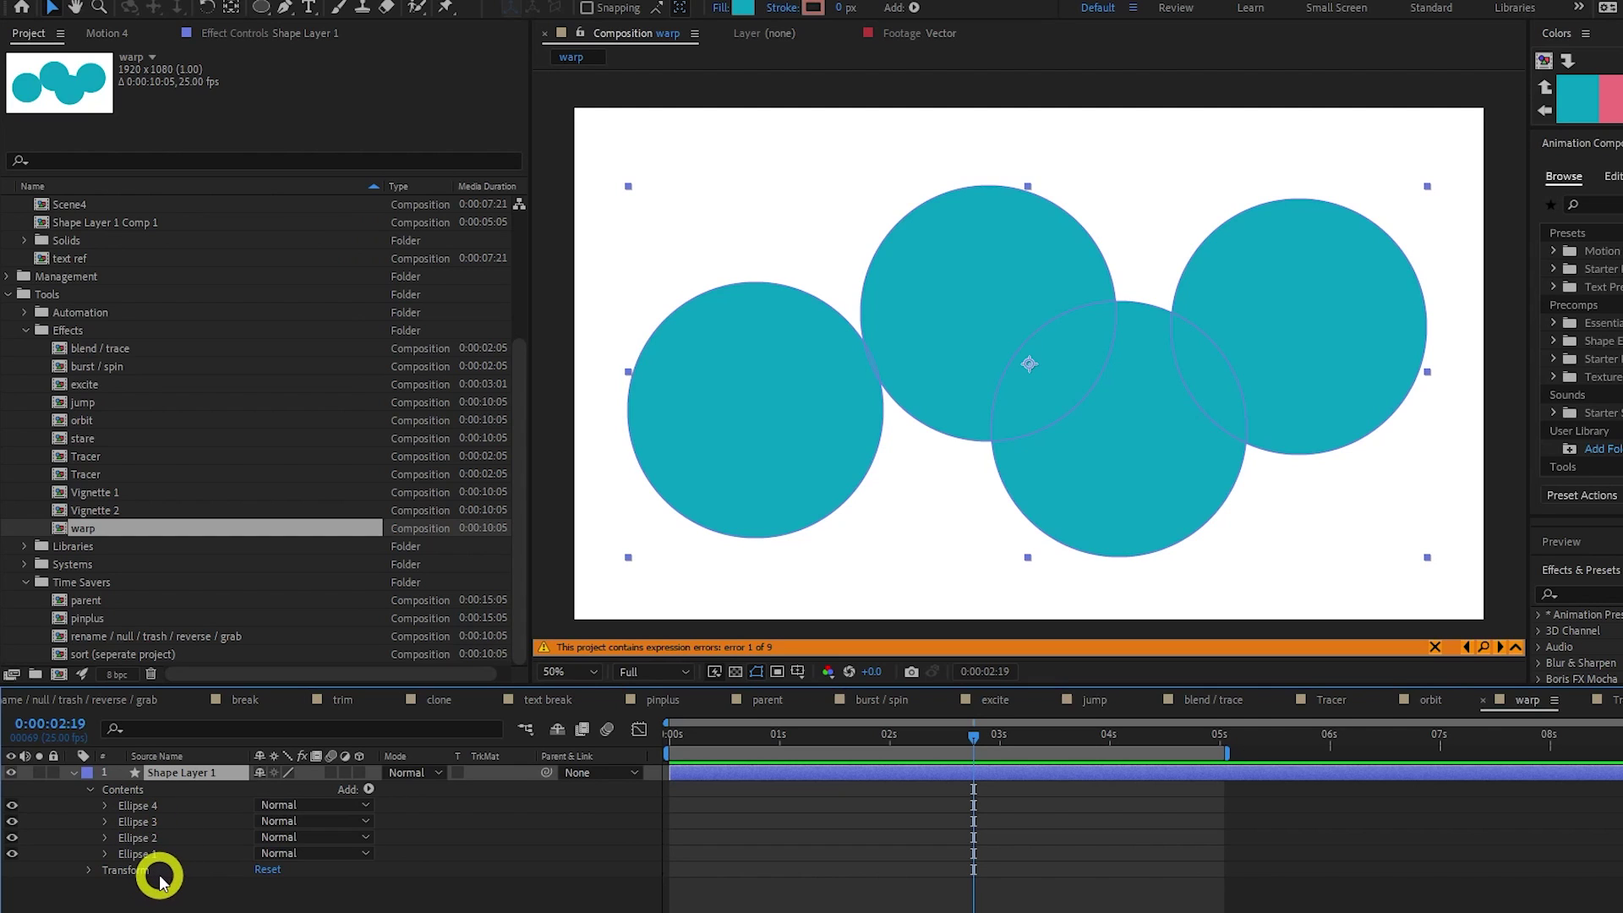
# - Apply the Warp tool to Shape Layer 1 in the warp composition and animate the ellipses' positions with an Automation tool
pyautogui.click(107, 33)
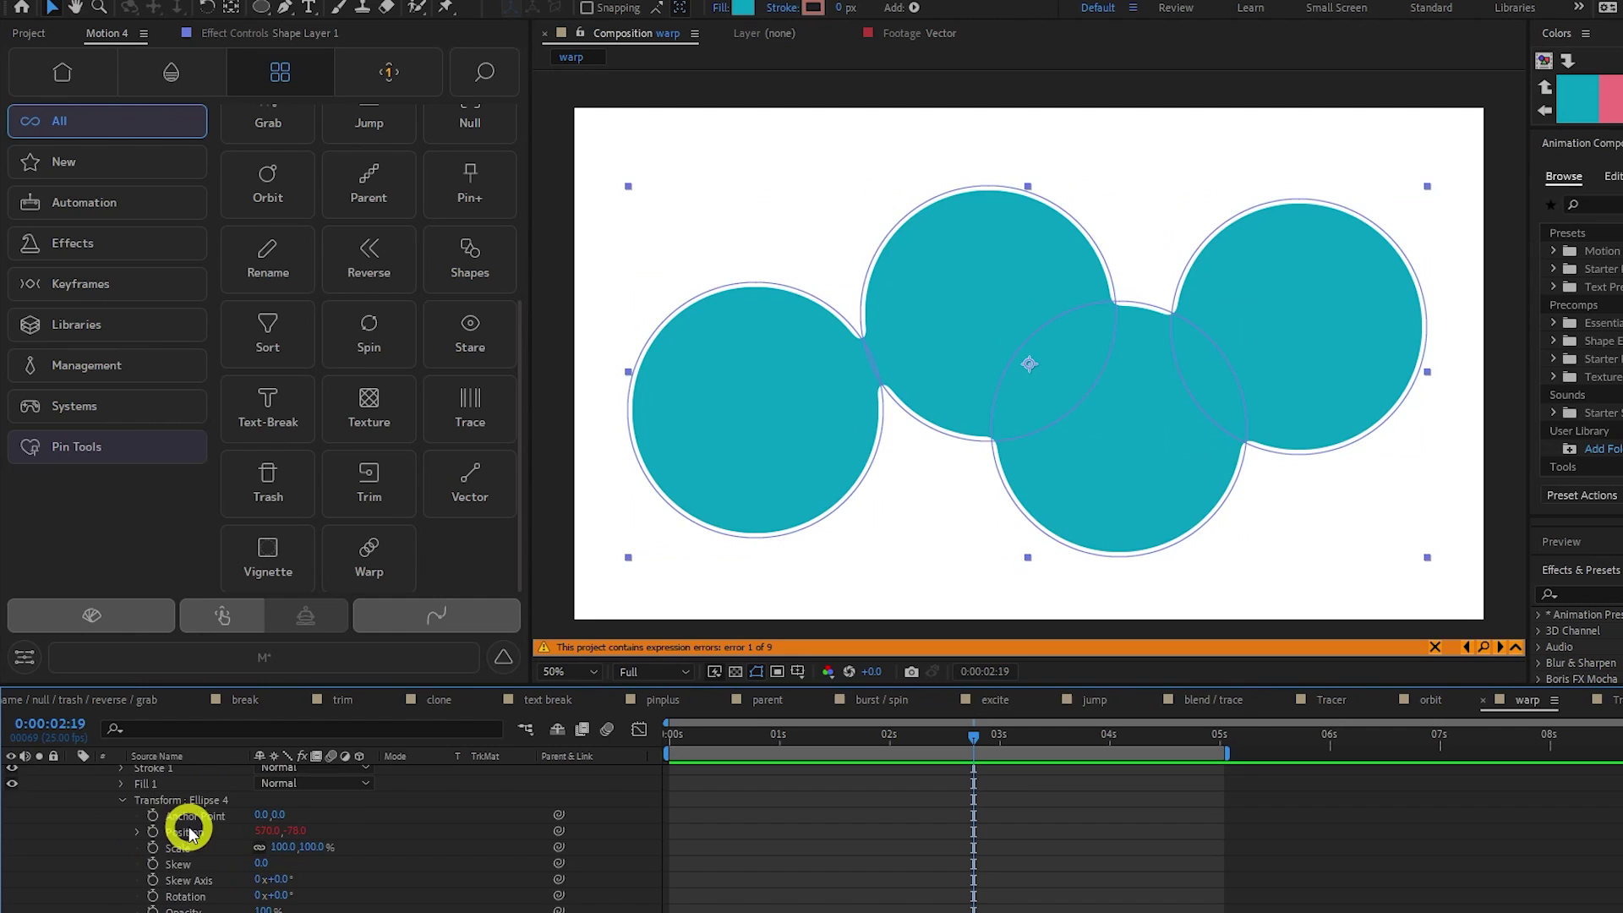
pyautogui.click(187, 831)
pyautogui.scroll(-3, 186, 845)
pyautogui.keyDown('ctrl'); pyautogui.click(185, 877); pyautogui.keyUp('ctrl')
pyautogui.scroll(-3, 246, 853)
pyautogui.click(130, 204)
# - Preview the moving, merging circles in the warp composition and return to the contents of Shape Layer 1
pyautogui.press('space')
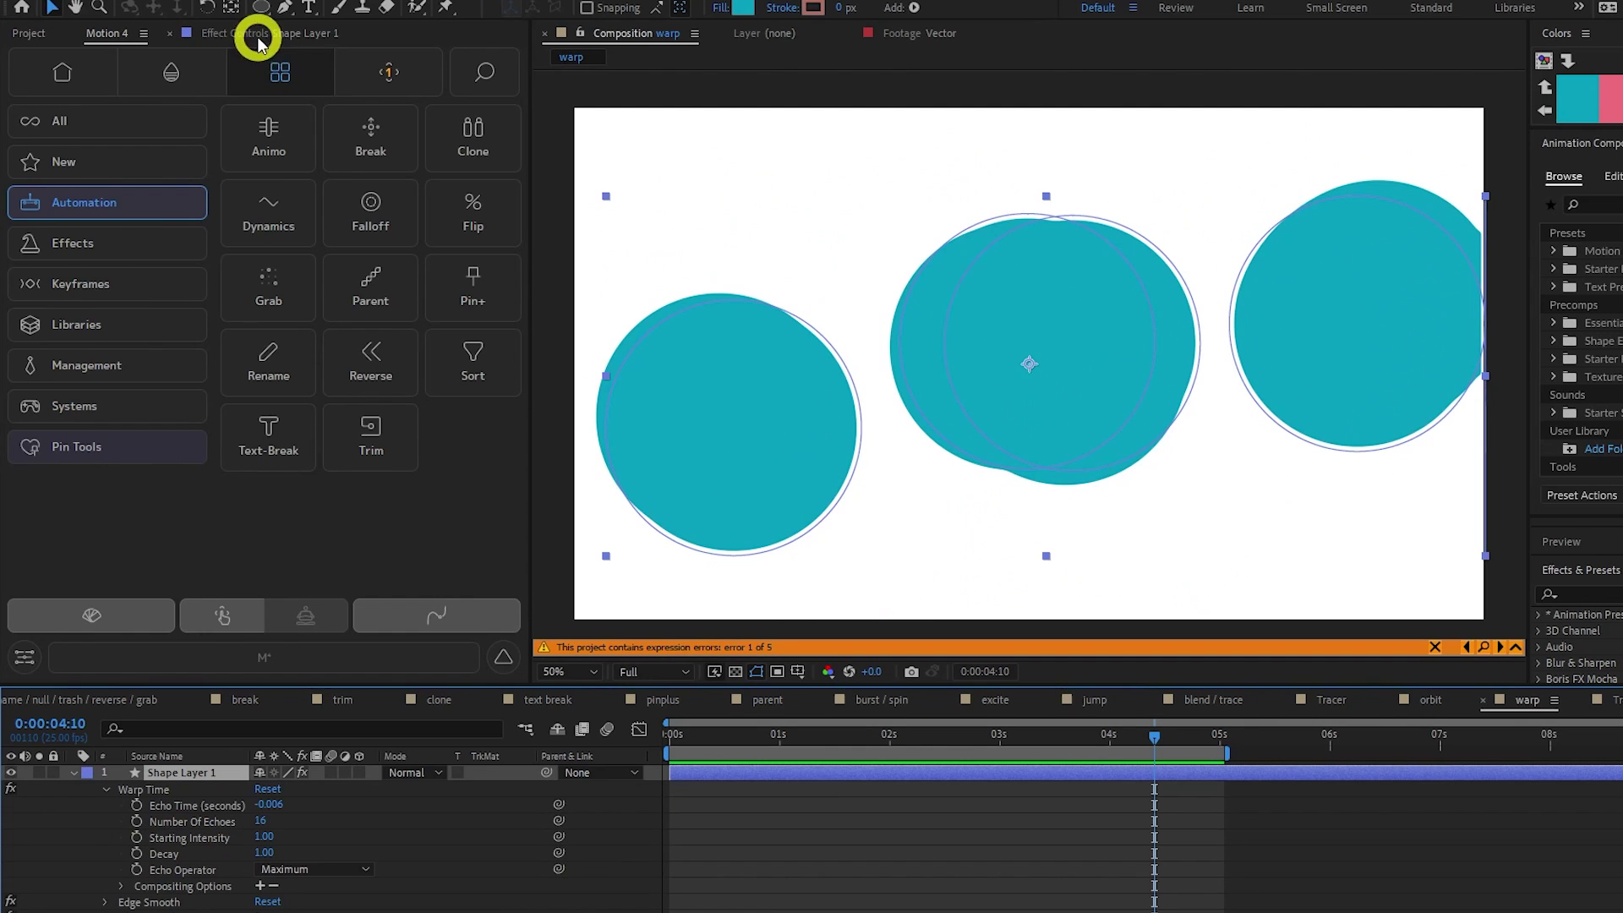
pyautogui.click(254, 34)
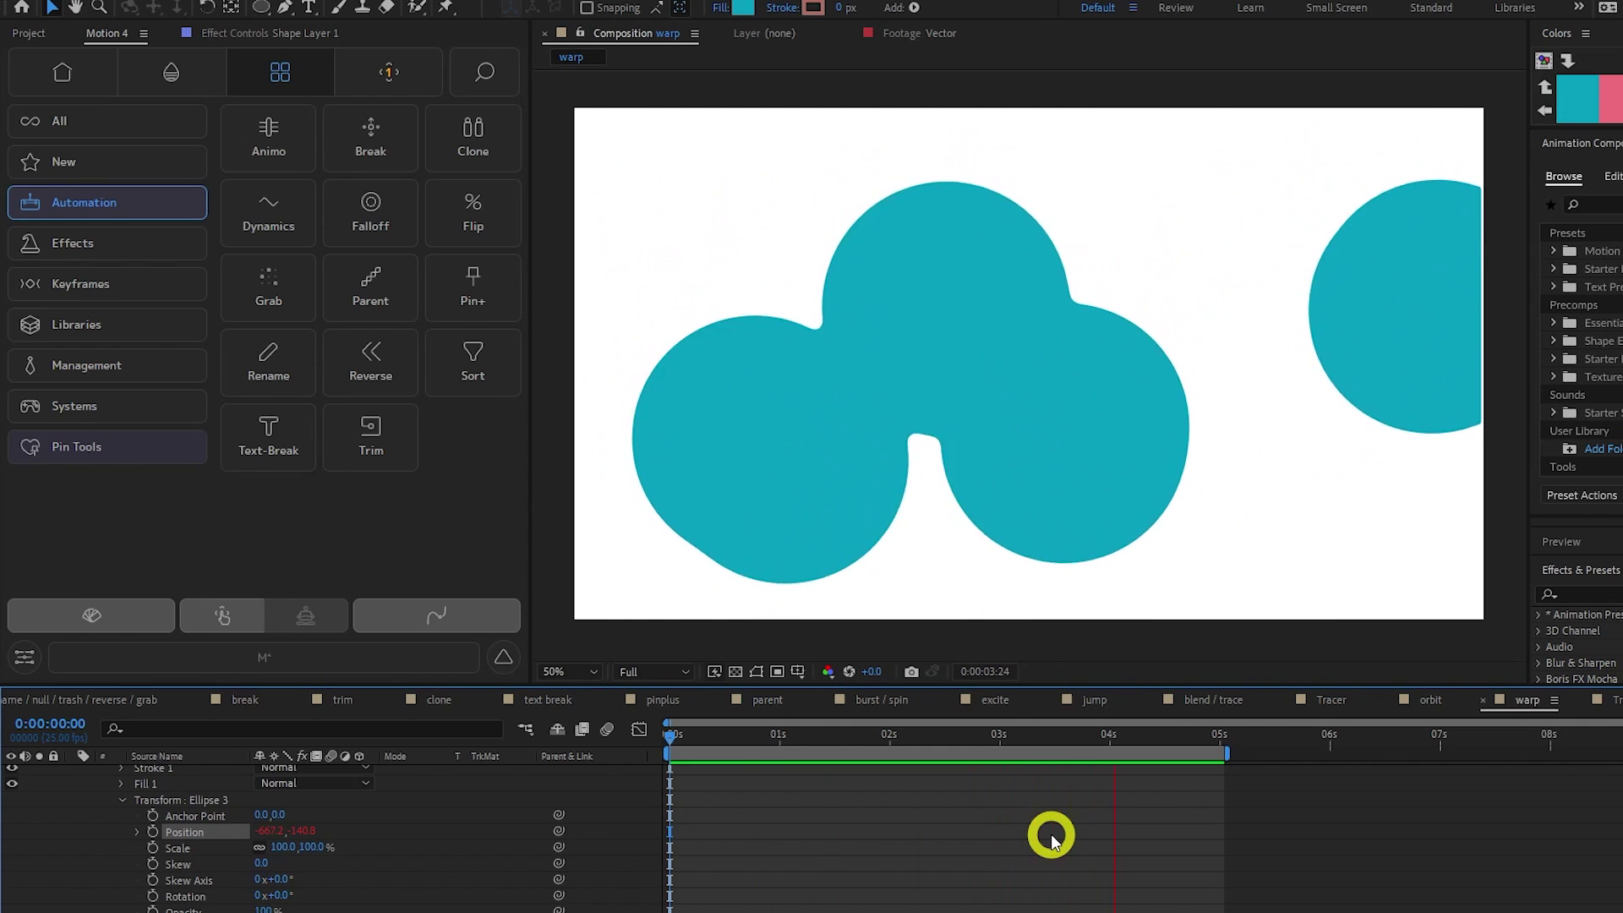
pyautogui.press('space')
pyautogui.scroll(3, 200, 814)
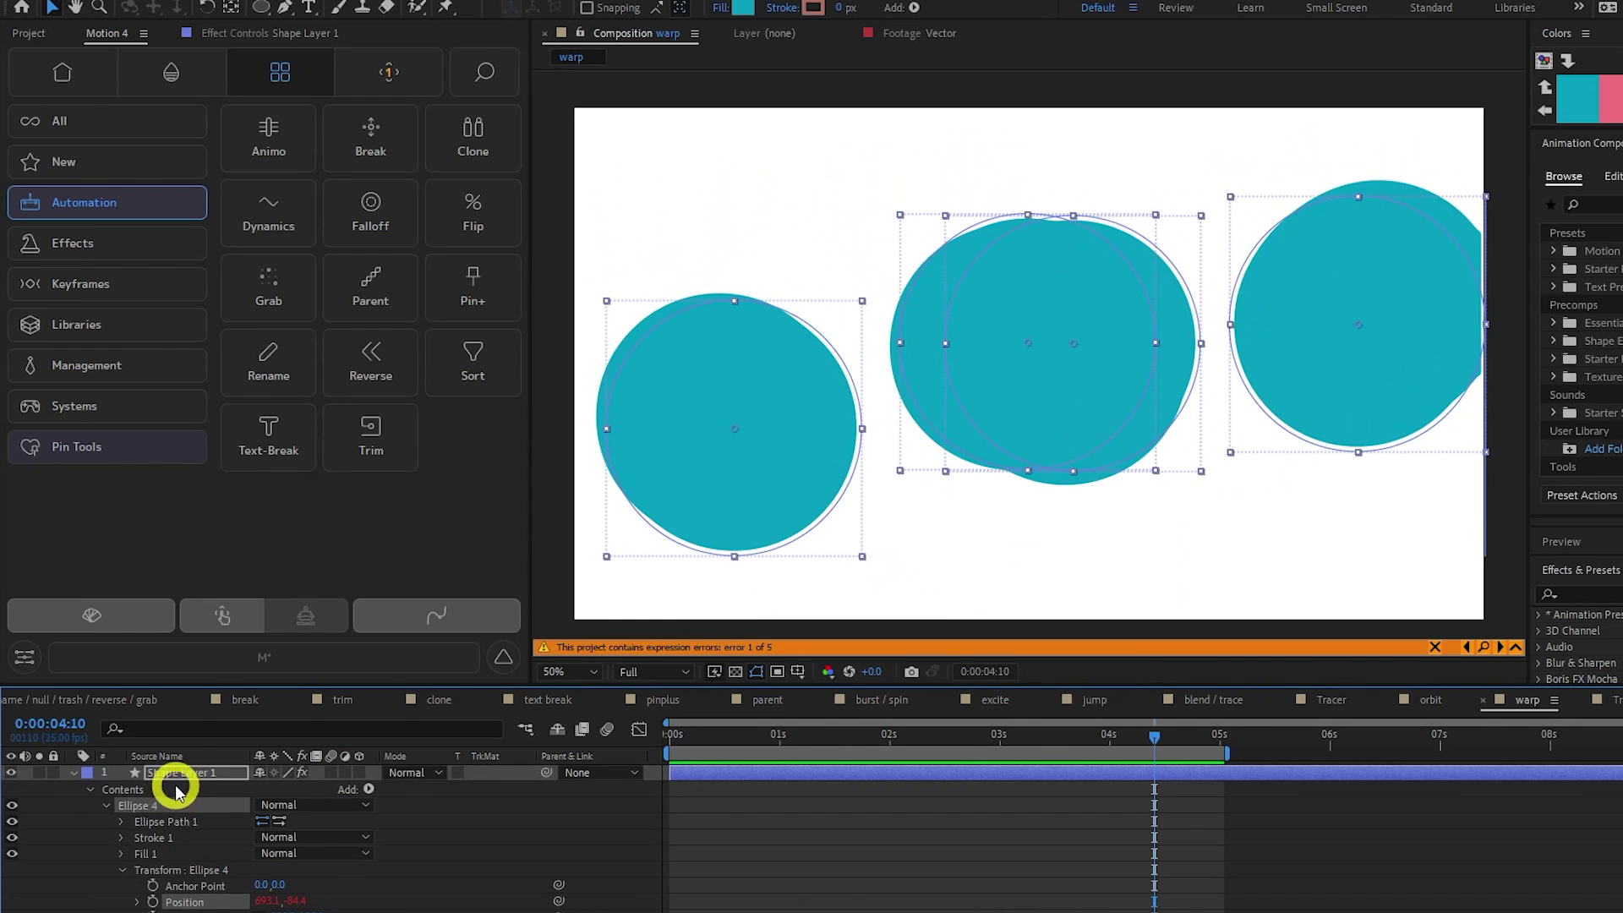